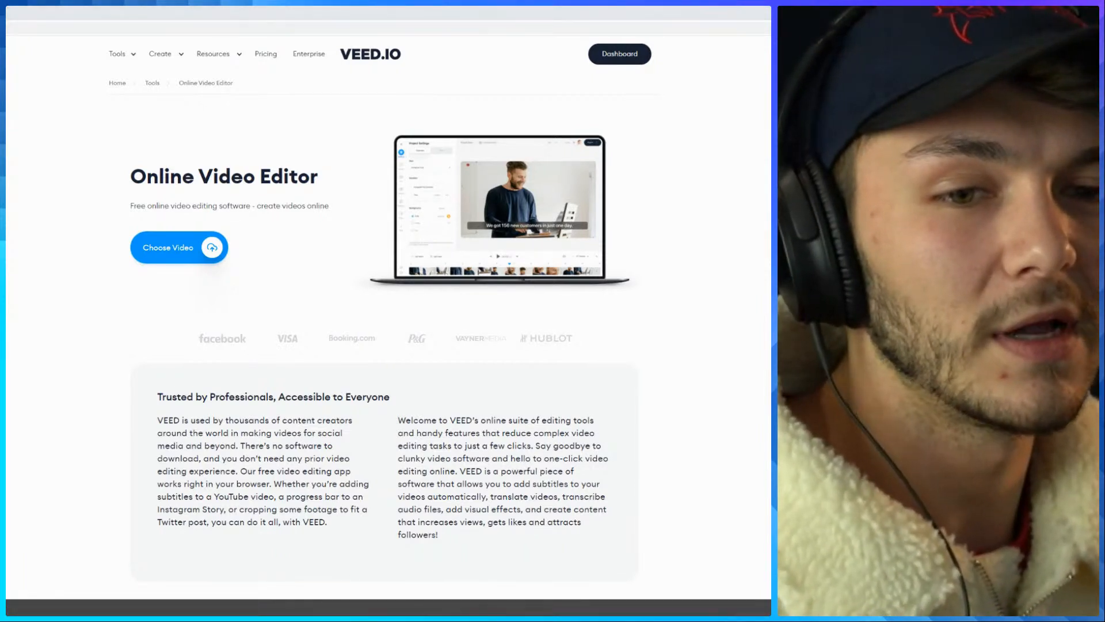
# Place the YouTube live chat window side by side with the VEED Online Video Editor window and narrow the chat to a slim column
pyautogui.hotkey('alt', 'Tab')
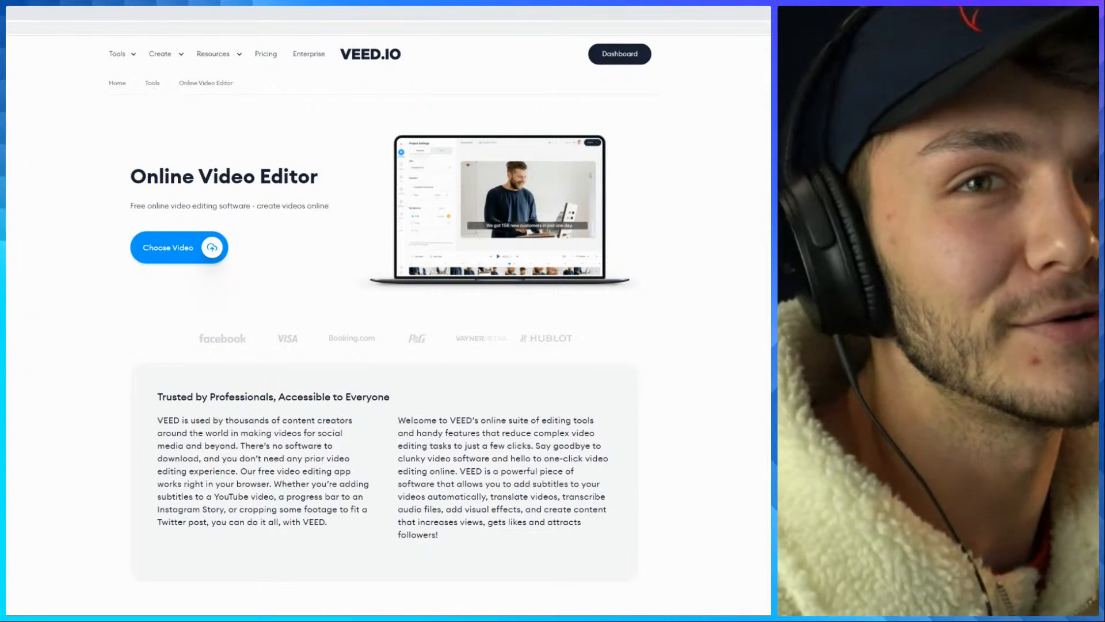
pyautogui.press('super+Left')
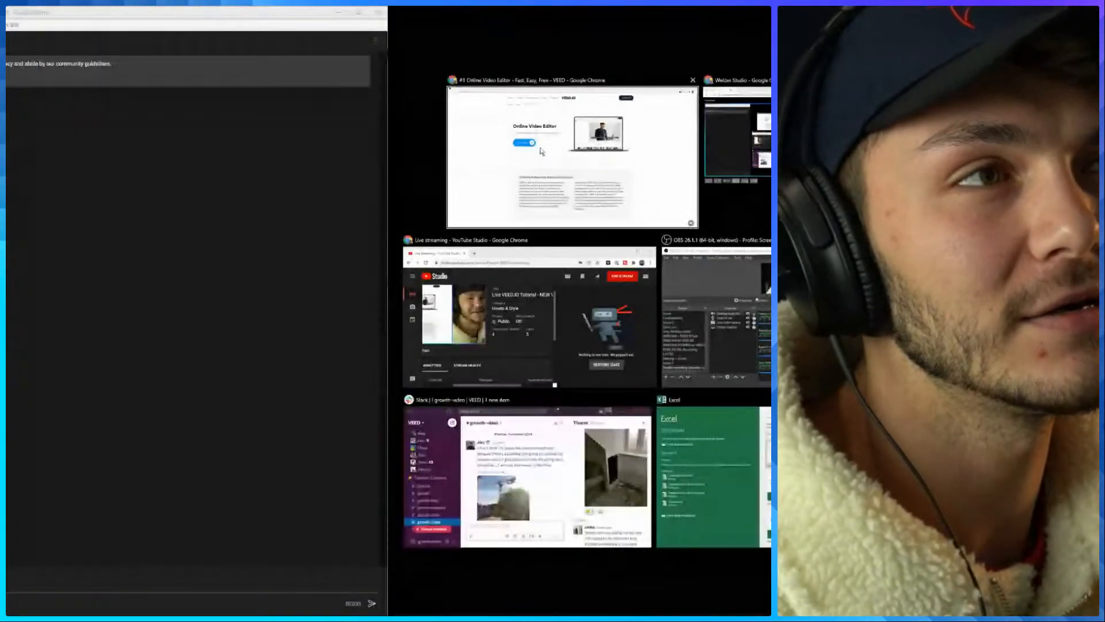
pyautogui.click(541, 151)
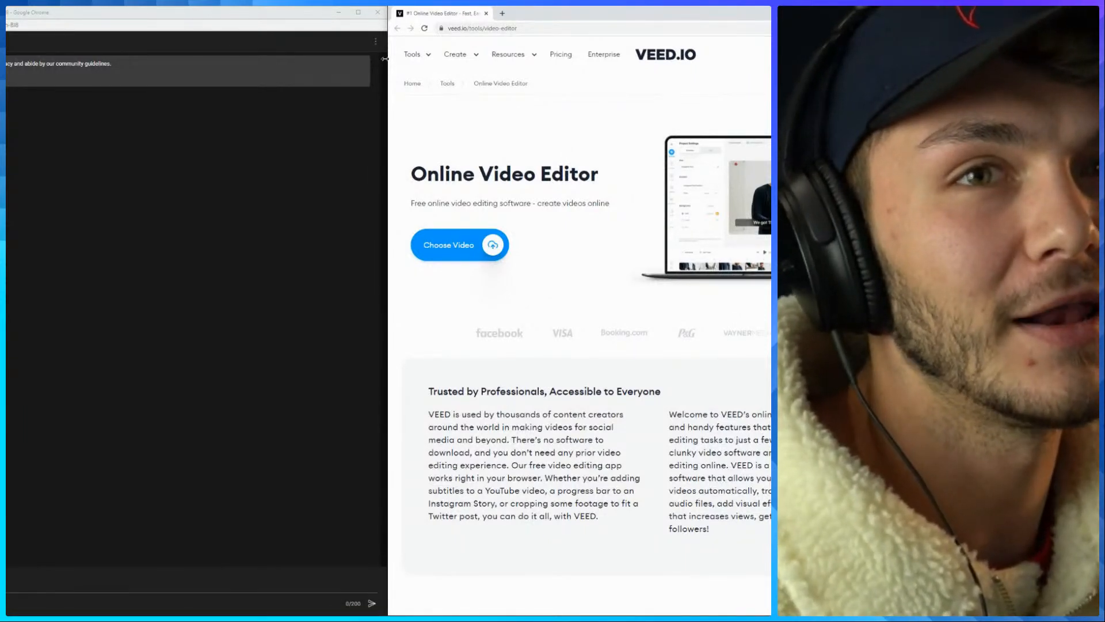
pyautogui.moveTo(385, 59); pyautogui.dragTo(67, 127)
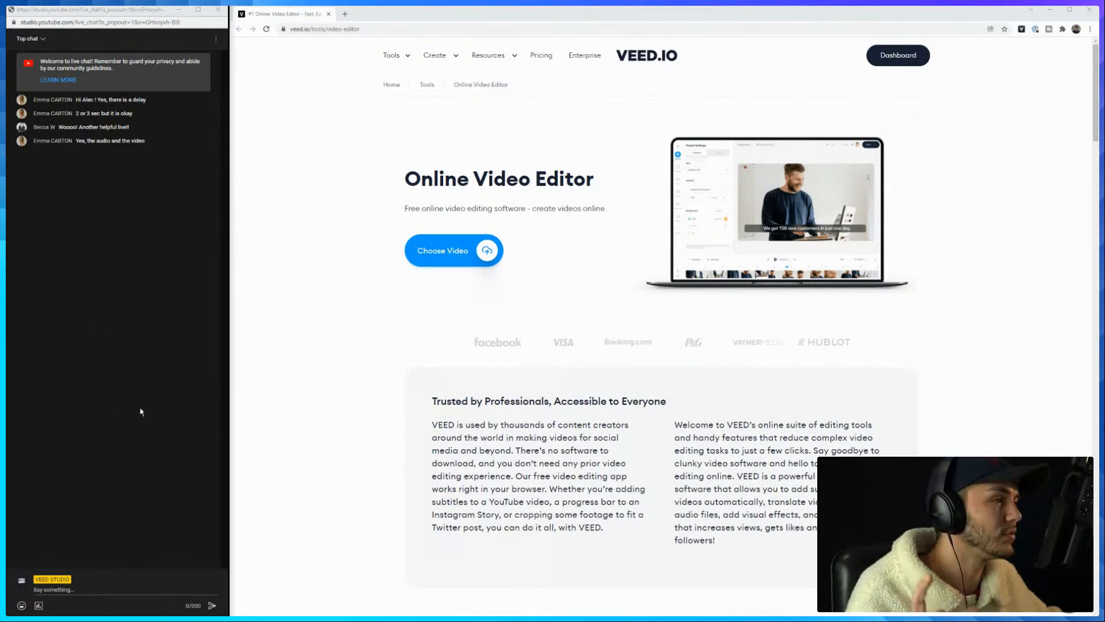
# Post the message "Is the audio in sync with the video?" in the live chat
pyautogui.click(93, 587)
pyautogui.write('hi the')
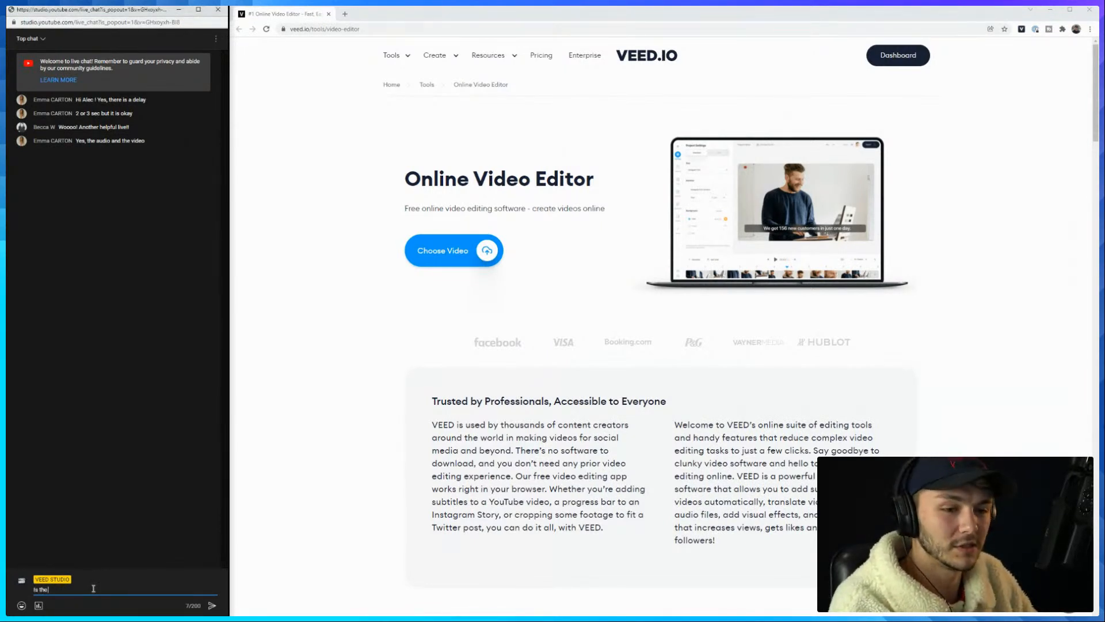
pyautogui.write(' audio in syn')
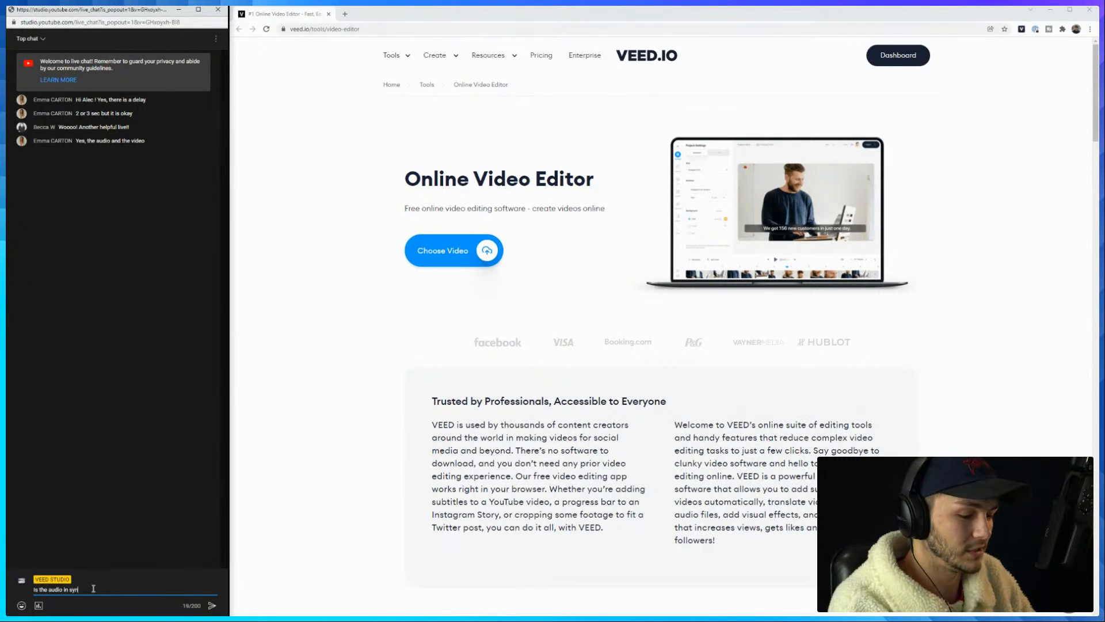
pyautogui.write('c with the video?')
pyautogui.press('Return')
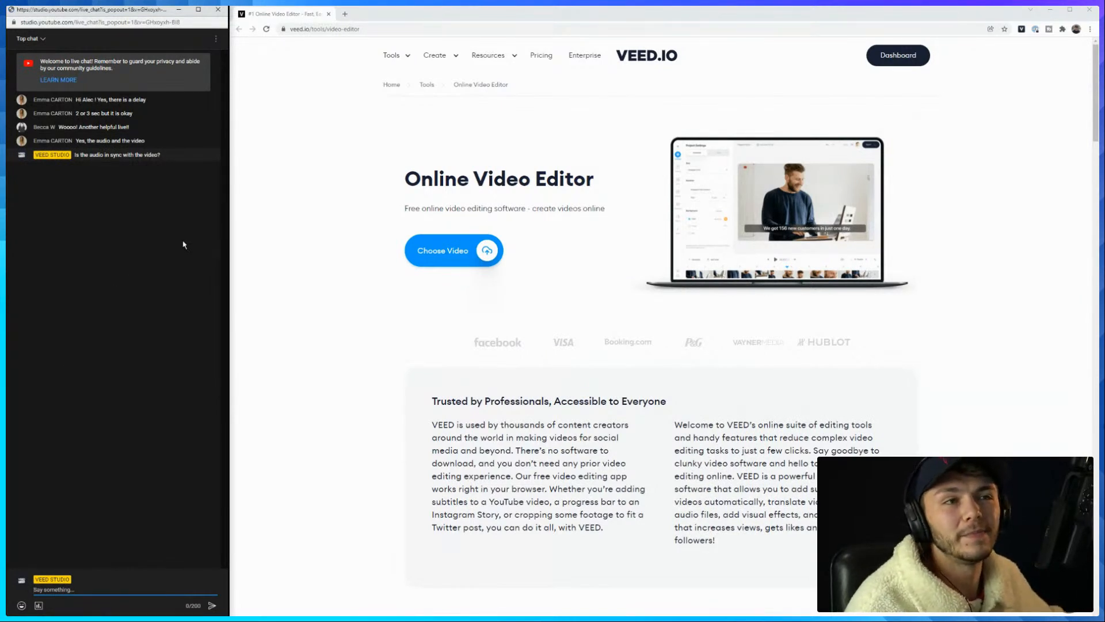
# Start a new video project in VEED and show the templates available for it
pyautogui.click(329, 165)
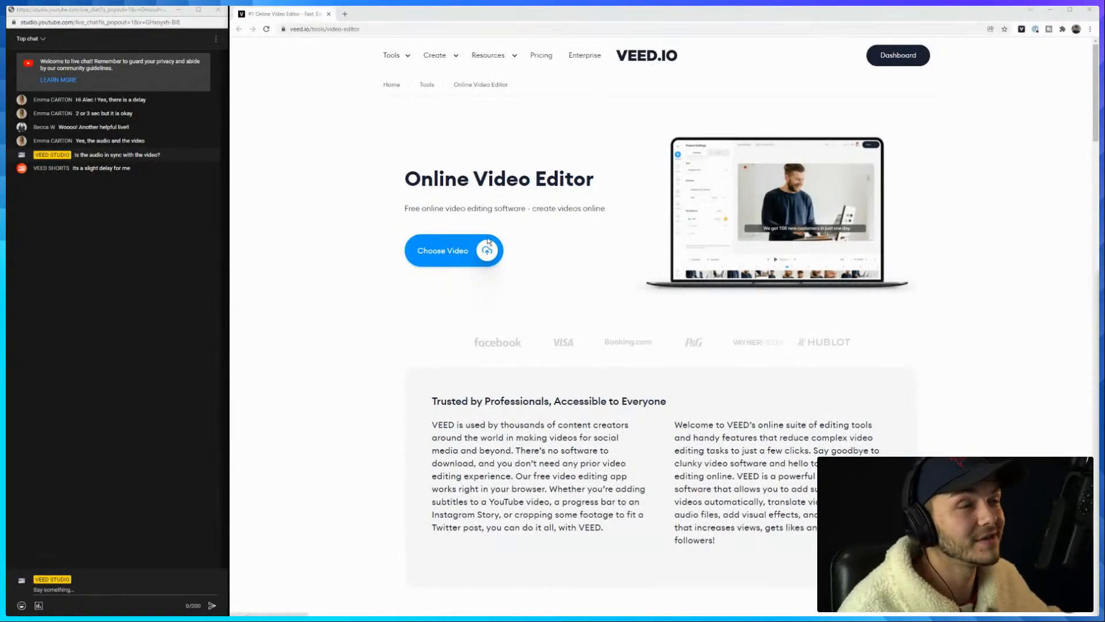
pyautogui.click(446, 254)
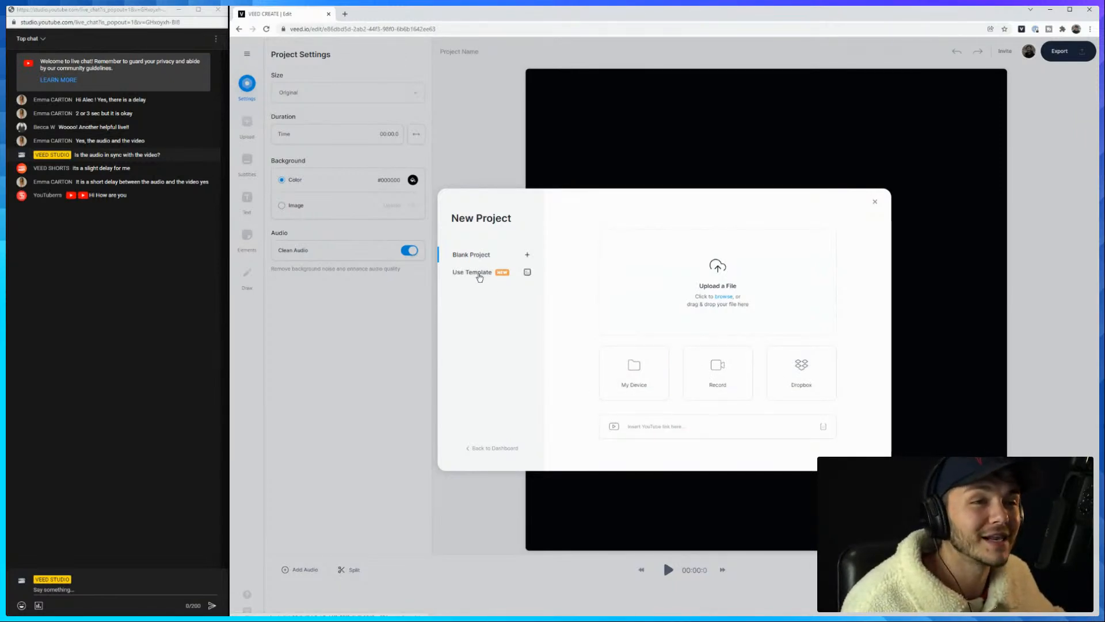
pyautogui.click(479, 276)
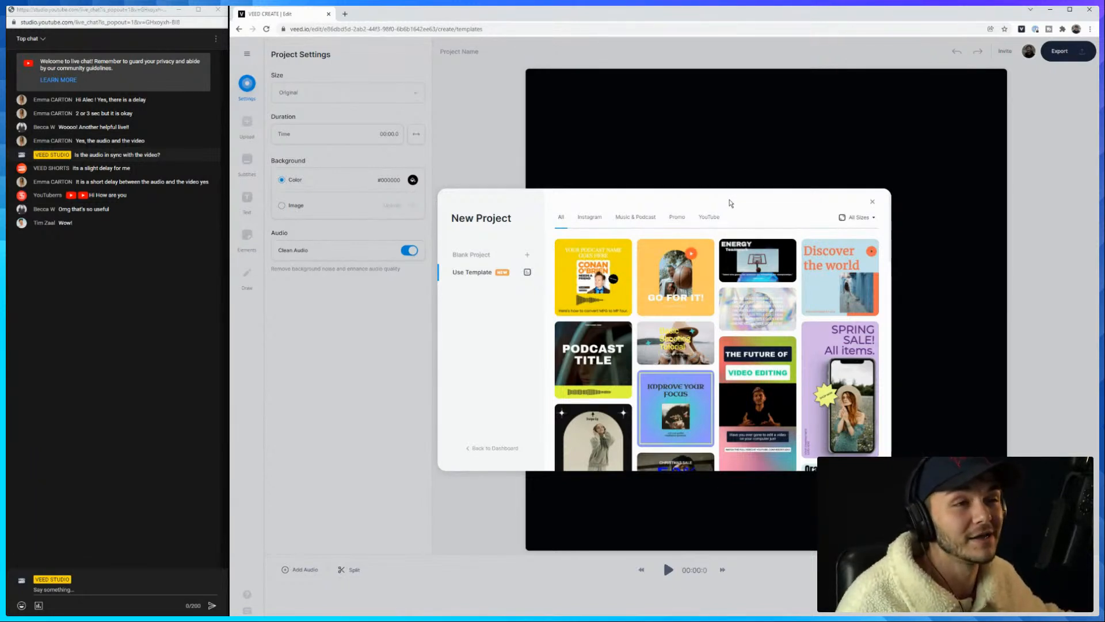
# Browse the template gallery and open the portrait Original Music Preview Video template, the one captioned "Your Song Title"
pyautogui.scroll(-3, 610, 275)
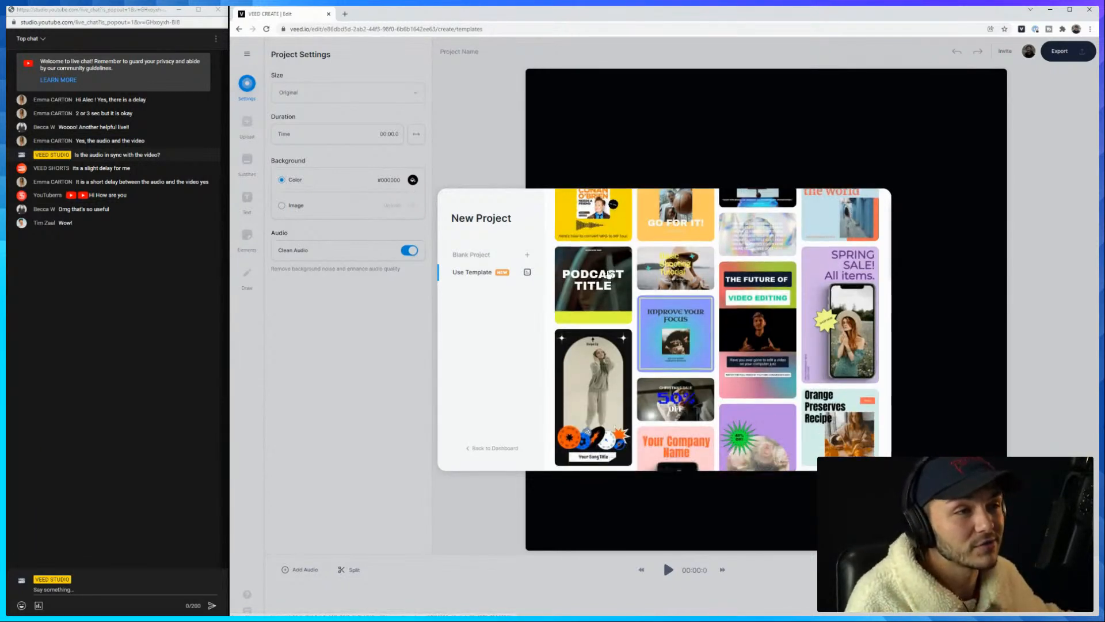
pyautogui.scroll(3, 609, 275)
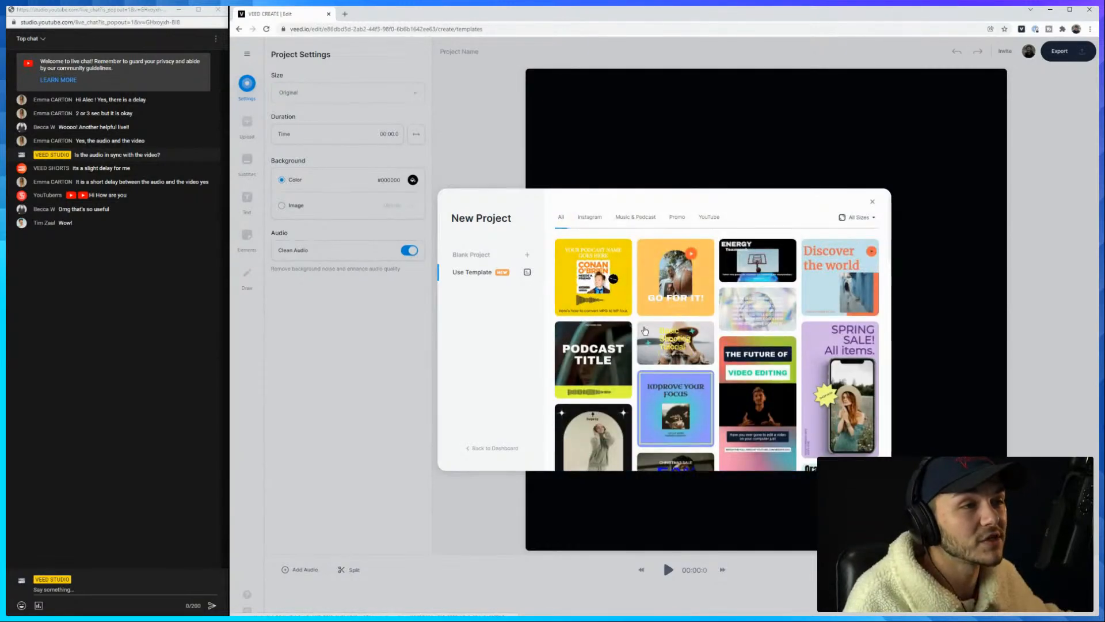
pyautogui.scroll(-3, 616, 308)
pyautogui.scroll(3, 618, 303)
pyautogui.scroll(-3, 619, 303)
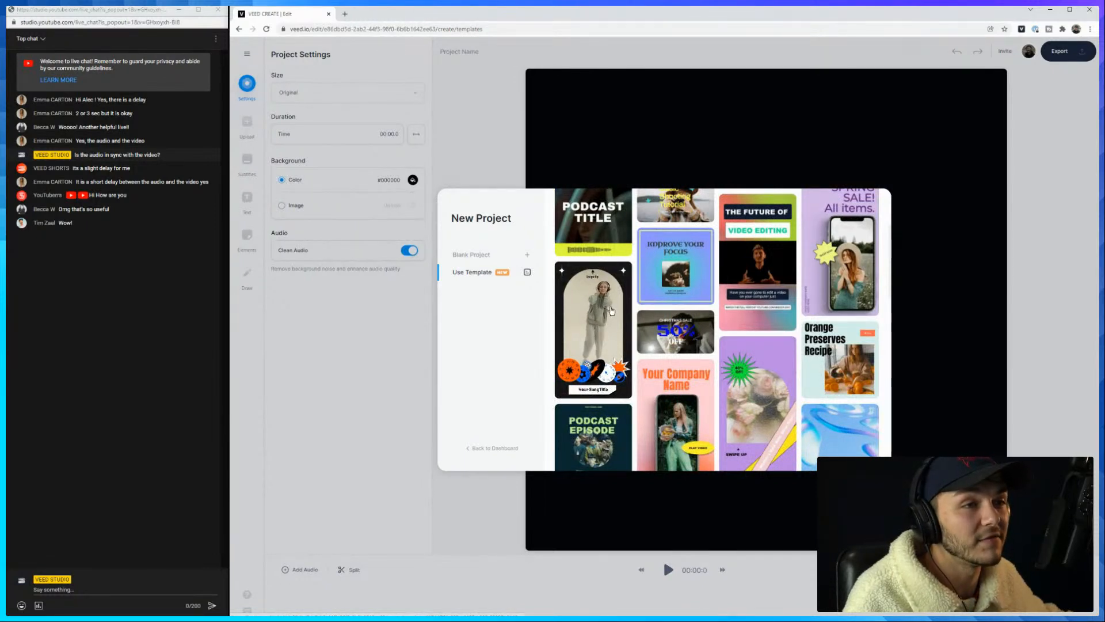
pyautogui.scroll(2, 604, 363)
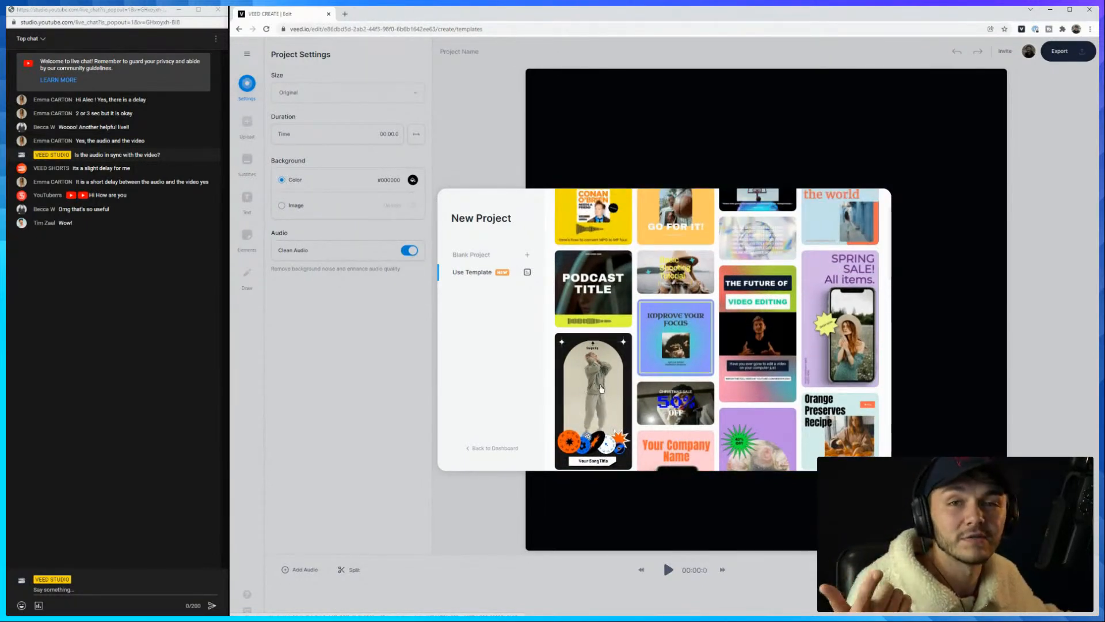
pyautogui.scroll(2, 602, 387)
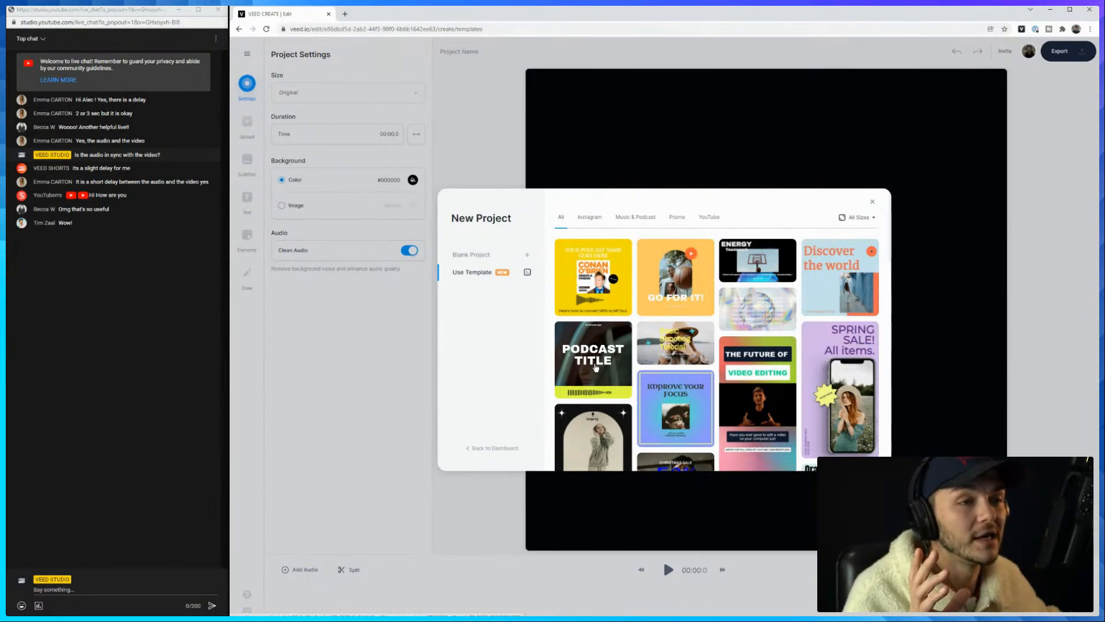
pyautogui.scroll(-4, 595, 367)
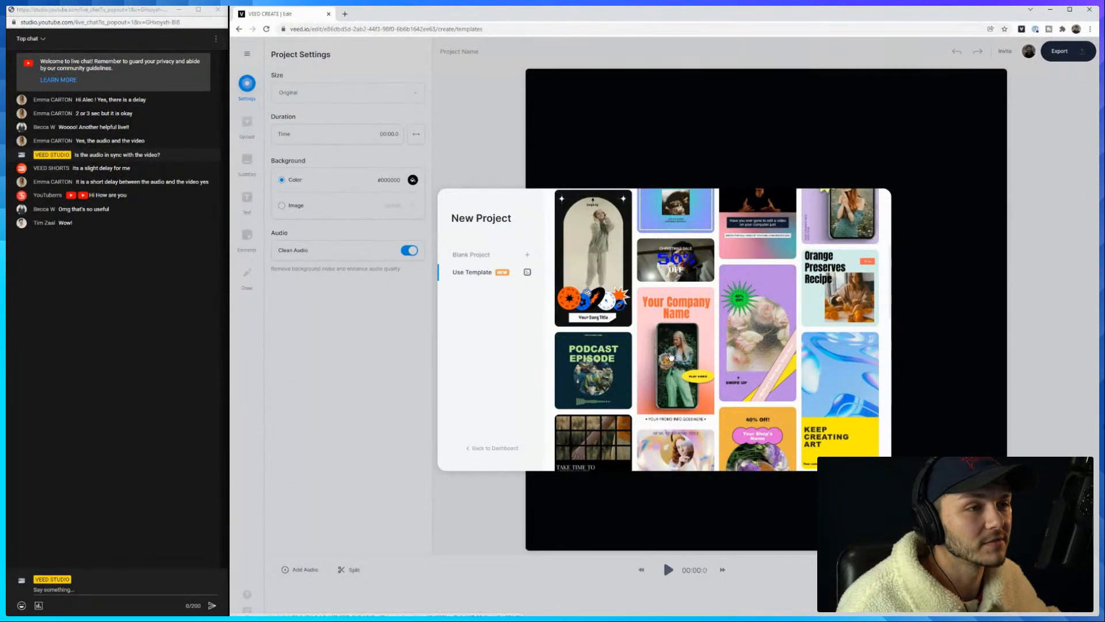
pyautogui.scroll(1, 641, 312)
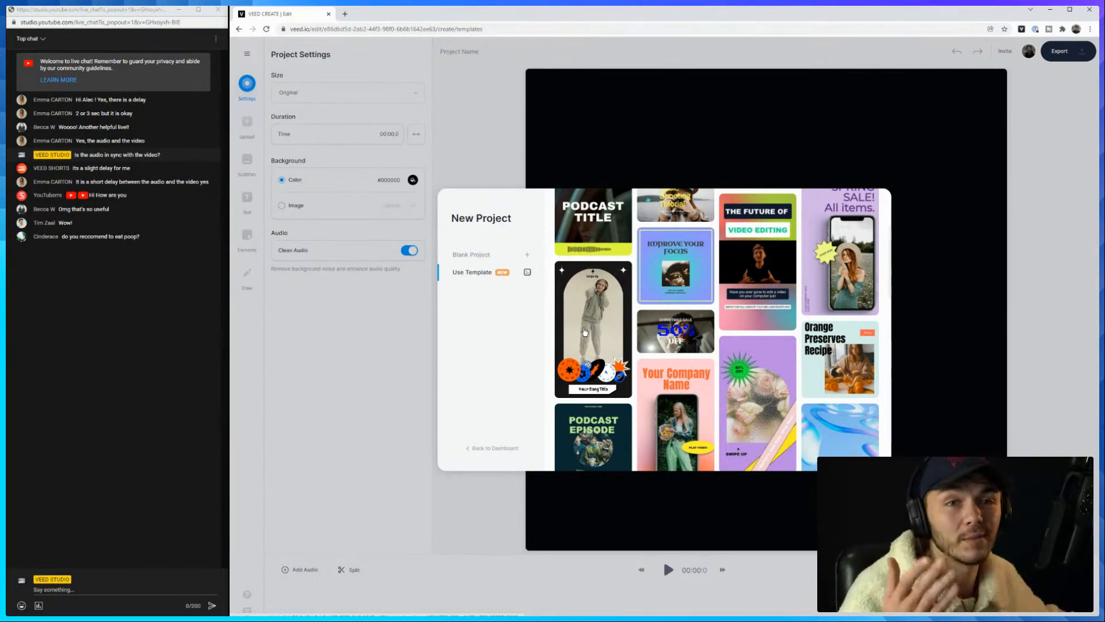
pyautogui.click(586, 332)
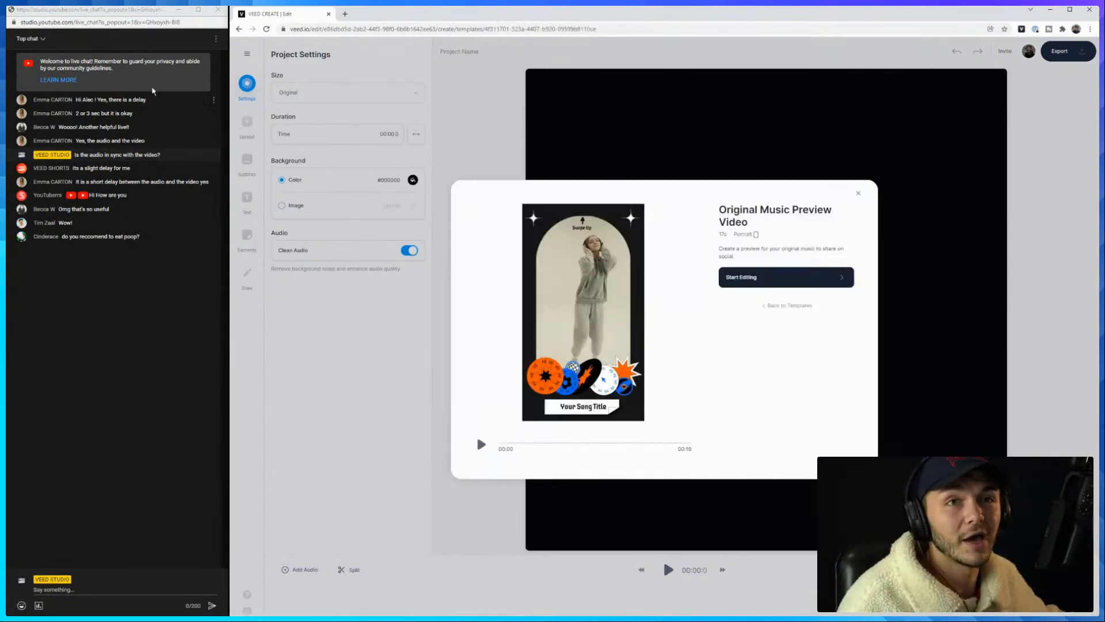
# Minimize the live chat window and widen the VEED browser window to fill the screen
pyautogui.click(179, 9)
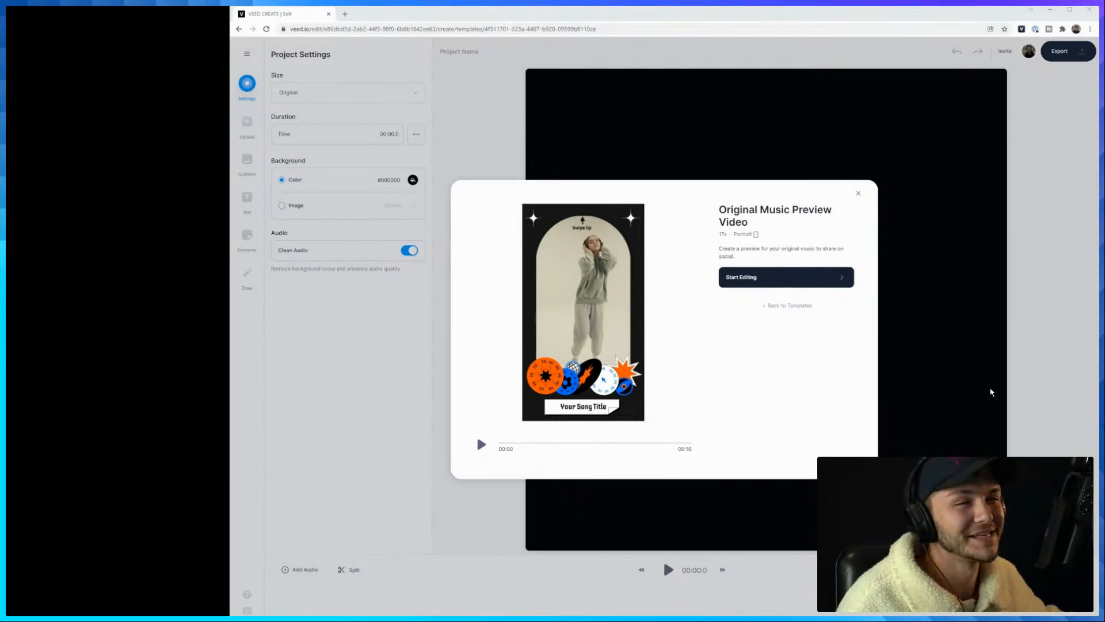
pyautogui.moveTo(224, 50); pyautogui.dragTo(7, 50)
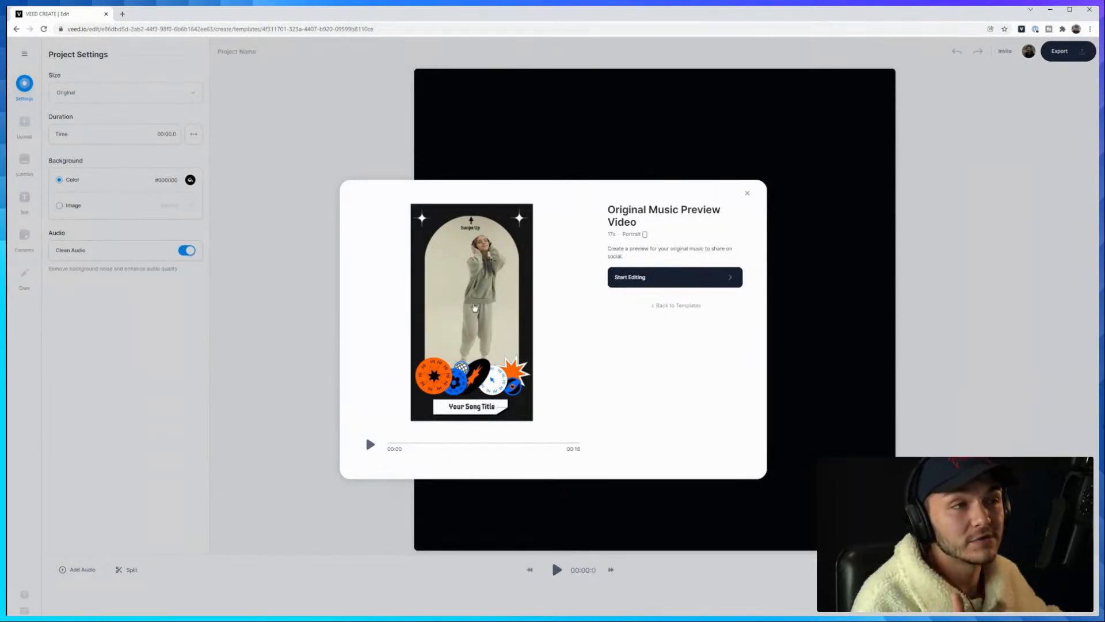
# Play a few seconds of the Original Music Preview Video template and start editing a project based on it
pyautogui.click(370, 447)
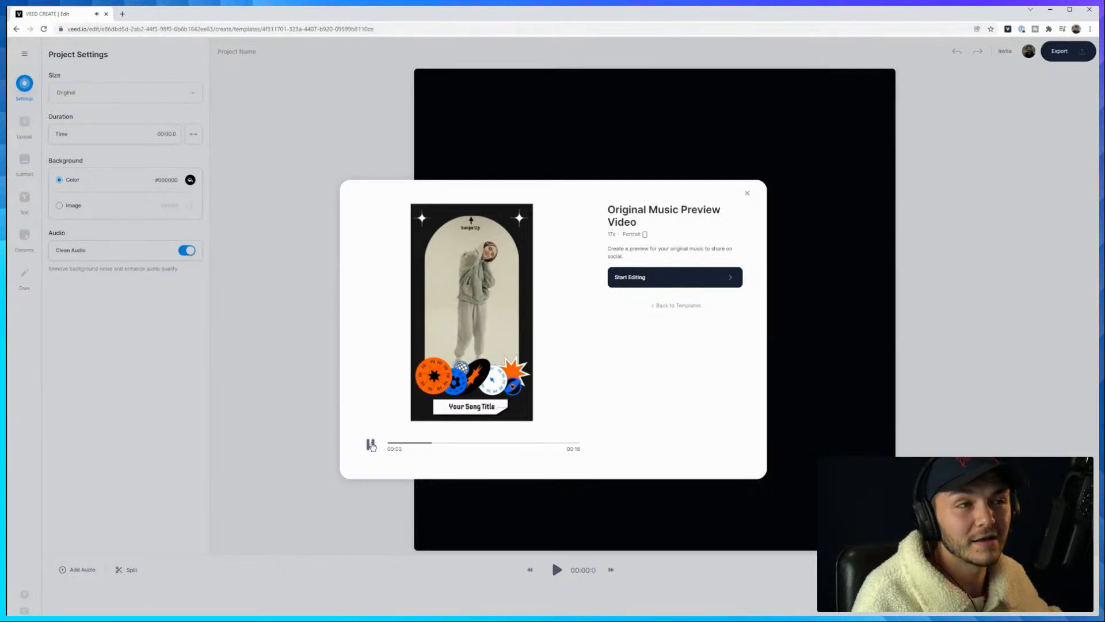
pyautogui.click(371, 446)
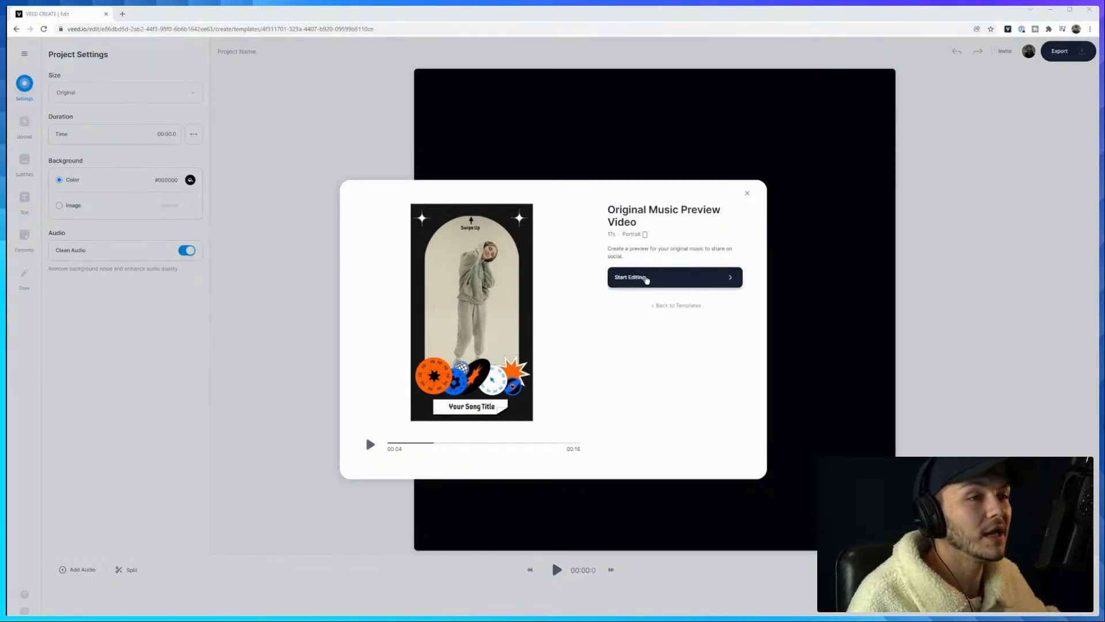
pyautogui.click(645, 278)
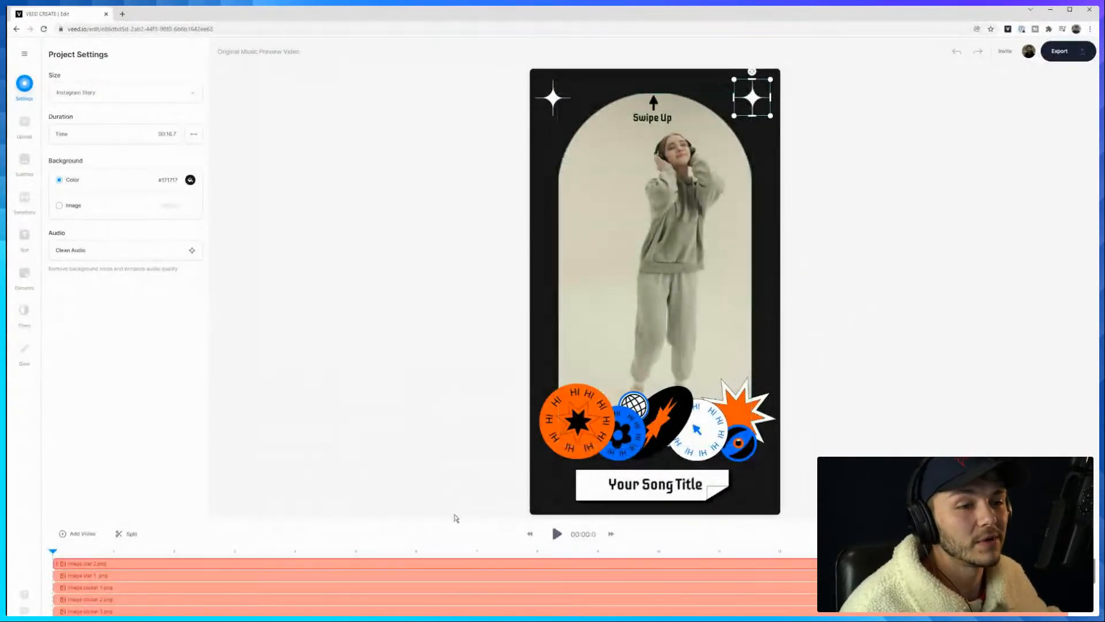
# Enlarge the timeline area to show all the template's tracks and play back the first several seconds of the project
pyautogui.moveTo(455, 520); pyautogui.dragTo(462, 366)
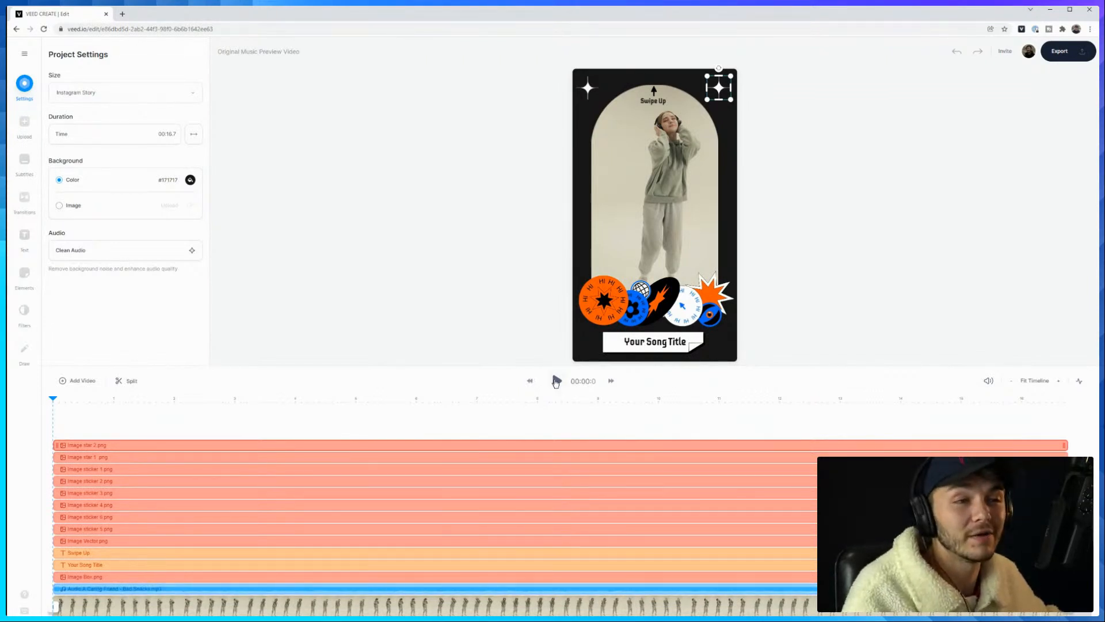
pyautogui.click(556, 381)
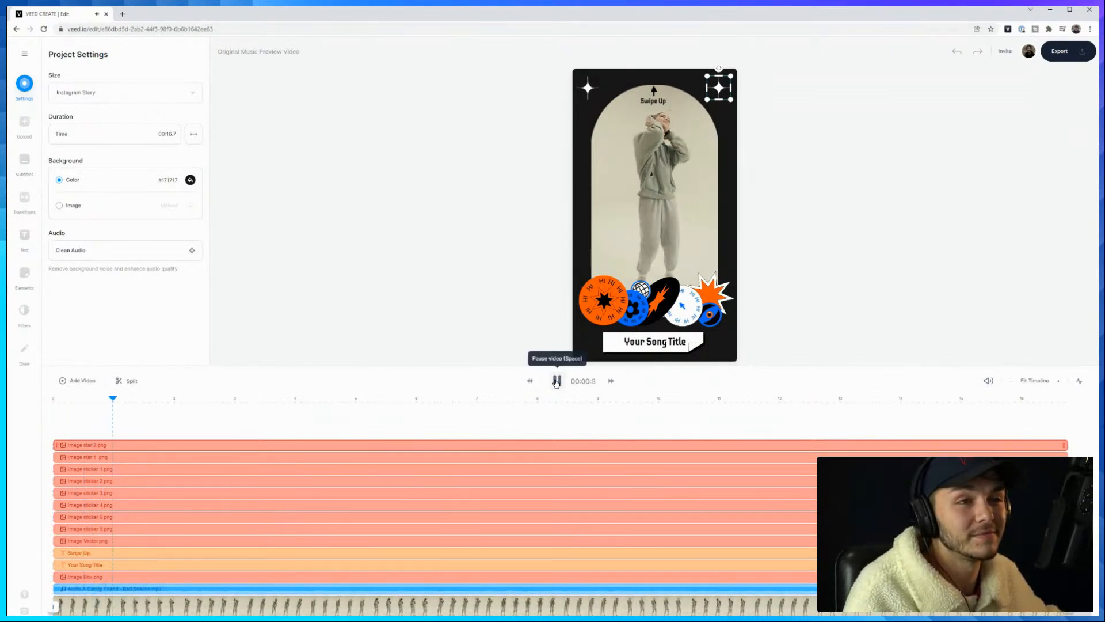
pyautogui.click(555, 381)
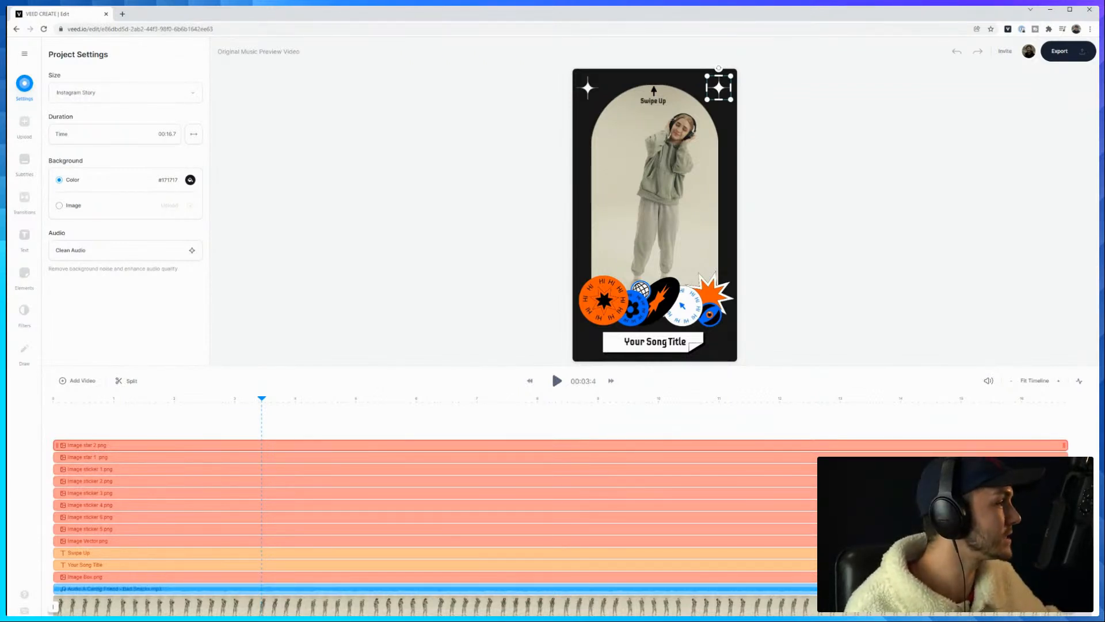
pyautogui.click(556, 381)
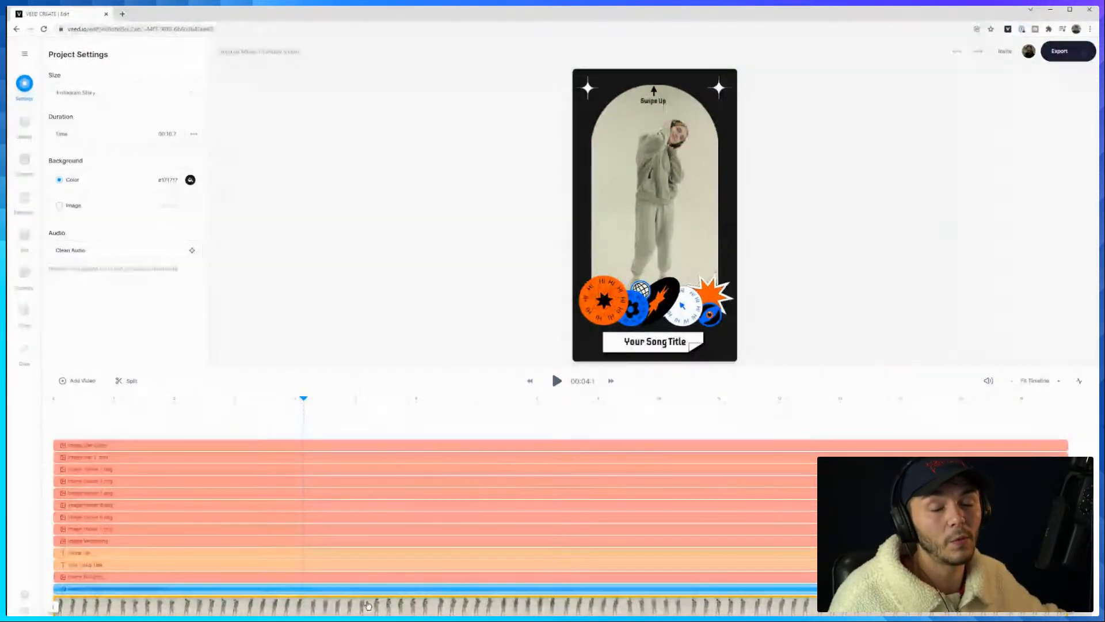
pyautogui.click(555, 384)
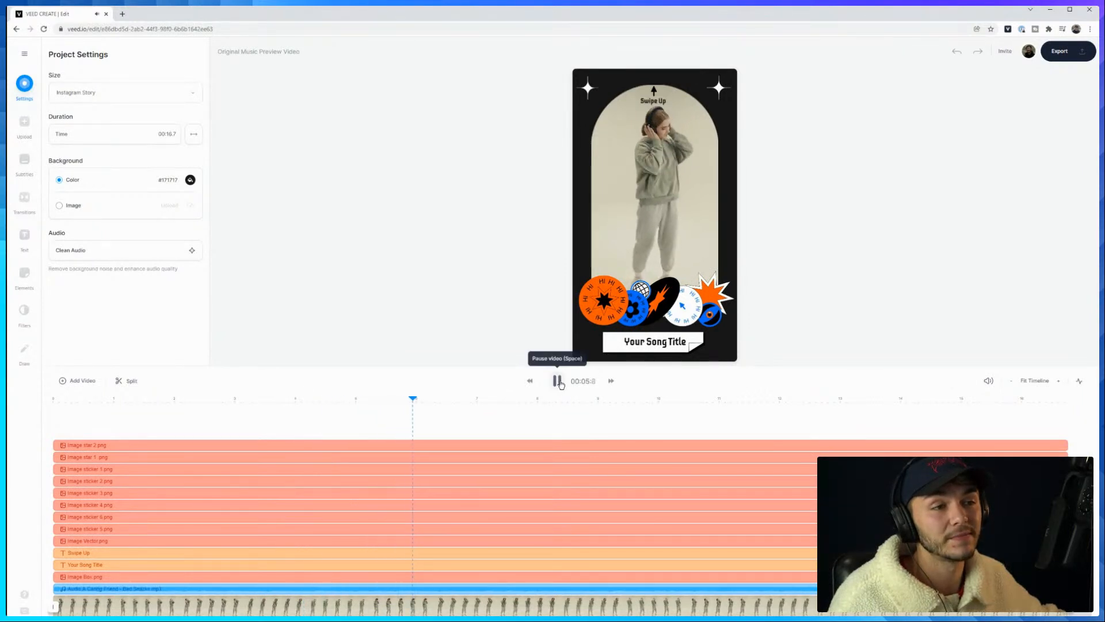
pyautogui.click(557, 381)
# Replace the template's placeholder video with the file 1. Outside.mp4 from the Compilation clips folder inside Test Kit
pyautogui.click(644, 182)
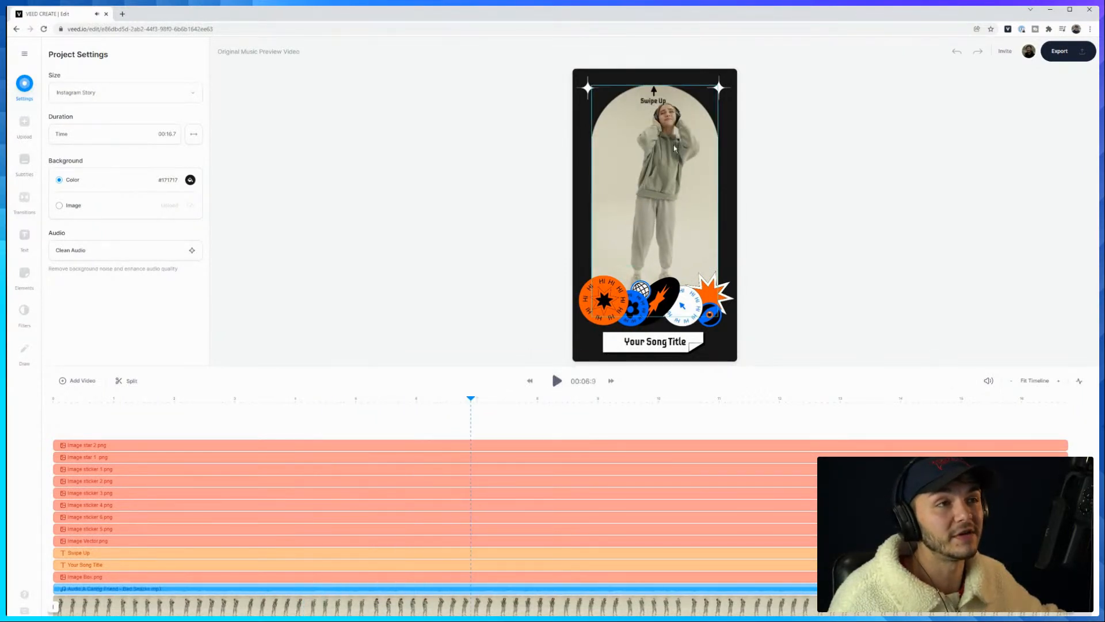
pyautogui.click(633, 175)
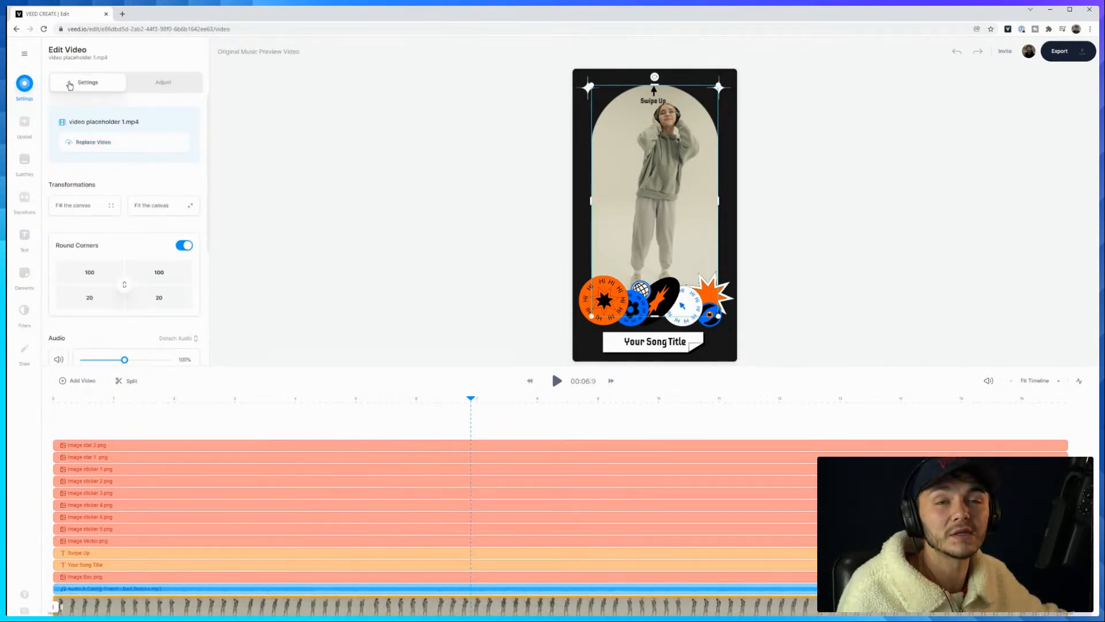
pyautogui.click(111, 146)
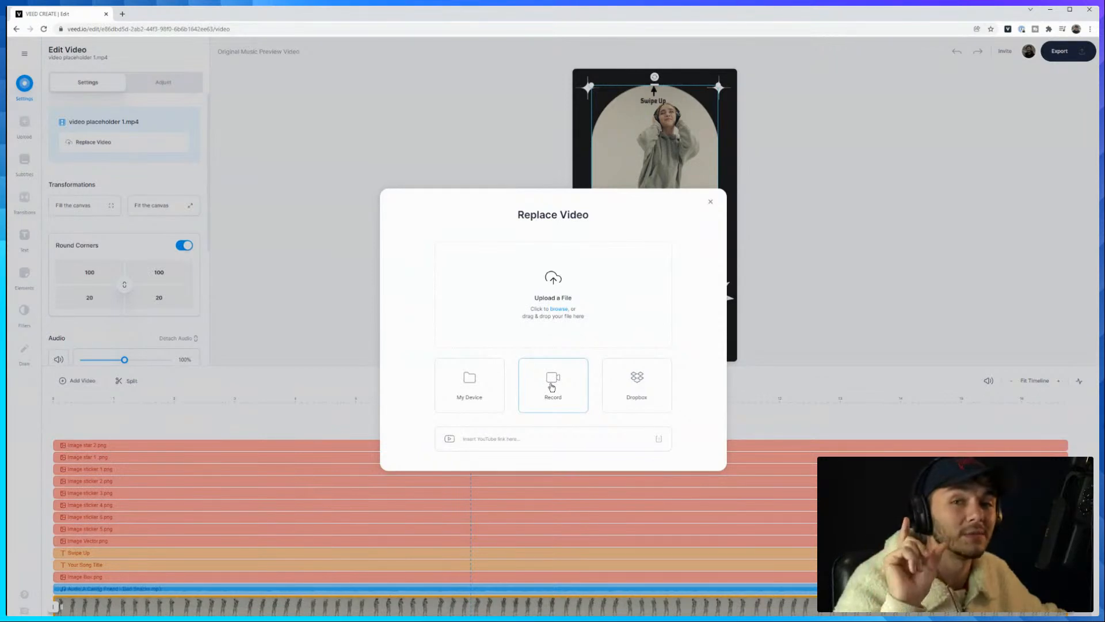
pyautogui.click(544, 281)
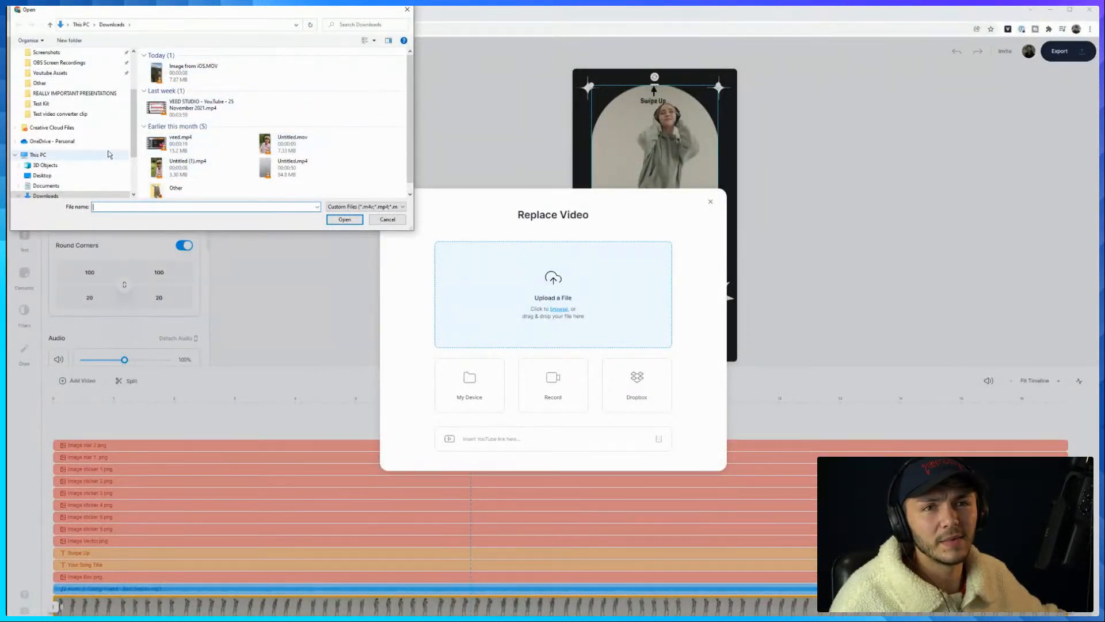
pyautogui.click(47, 105)
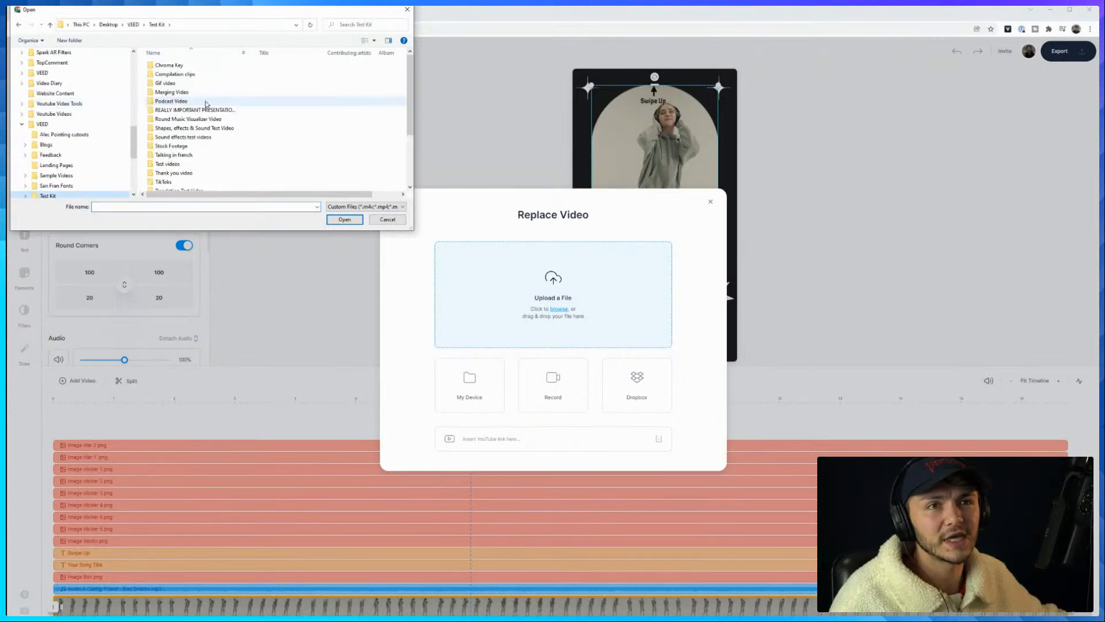
pyautogui.doubleClick(190, 74)
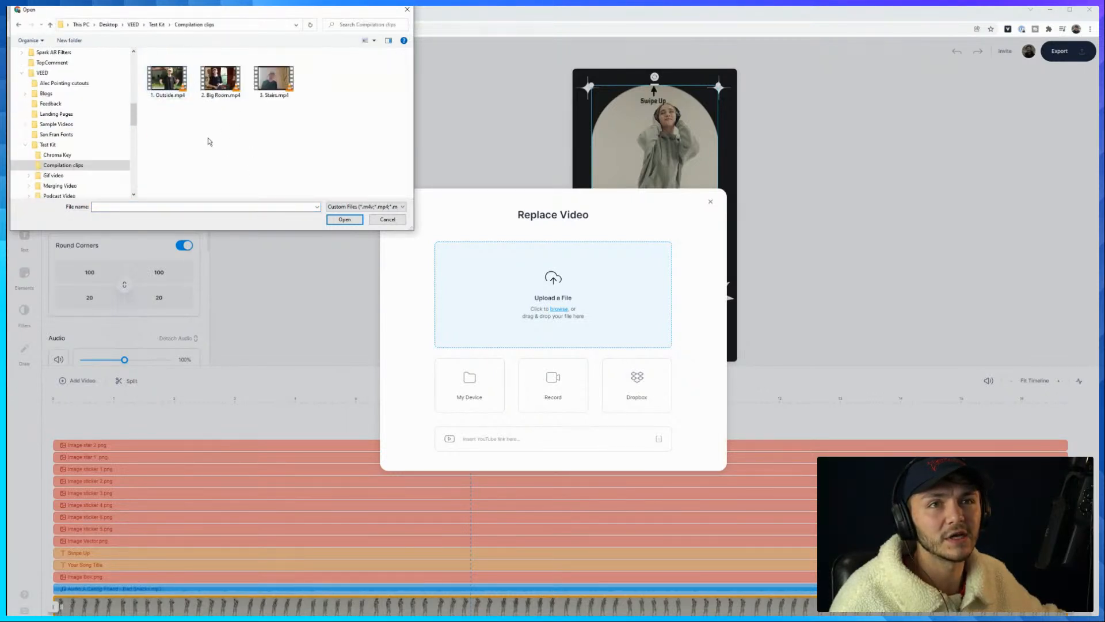
pyautogui.click(170, 81)
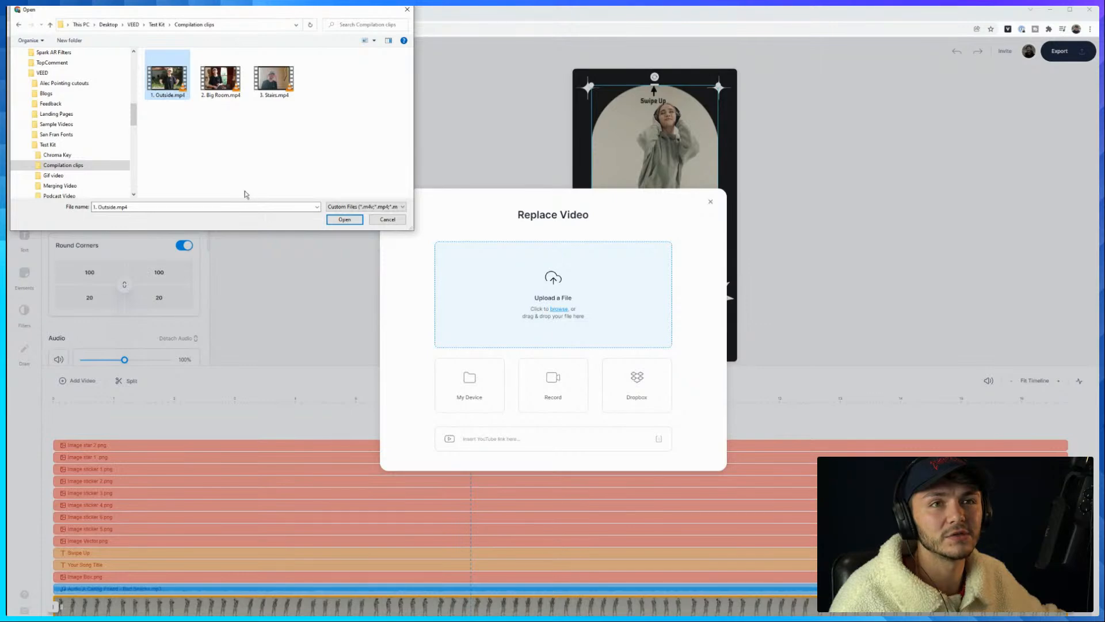
pyautogui.click(336, 219)
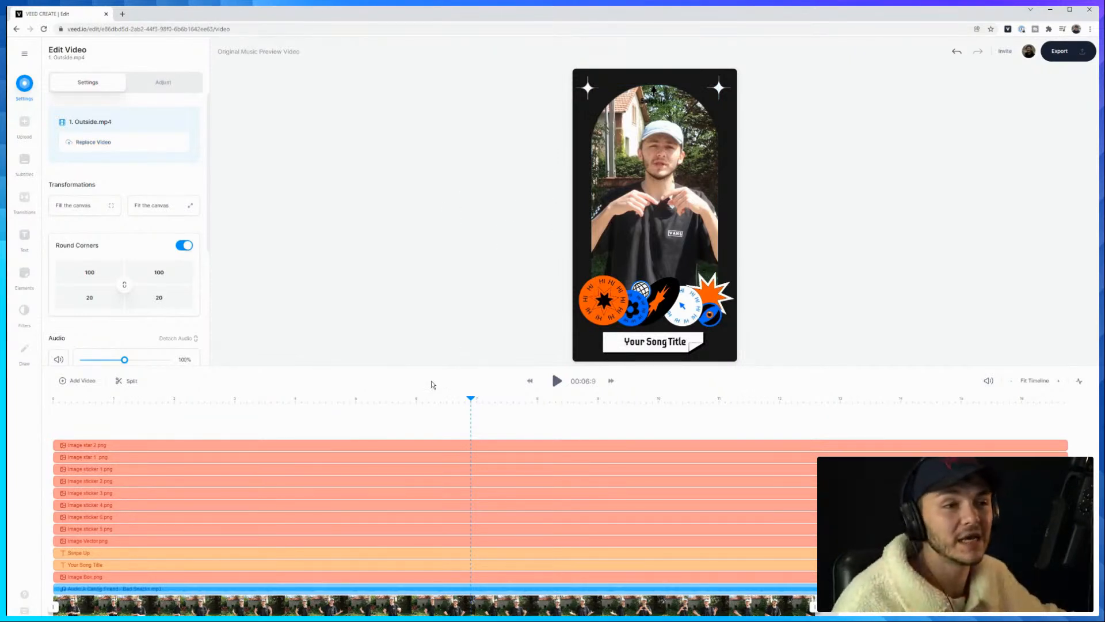
# Play the project from about 4 seconds and lower the background music track's volume to 17%
pyautogui.click(315, 398)
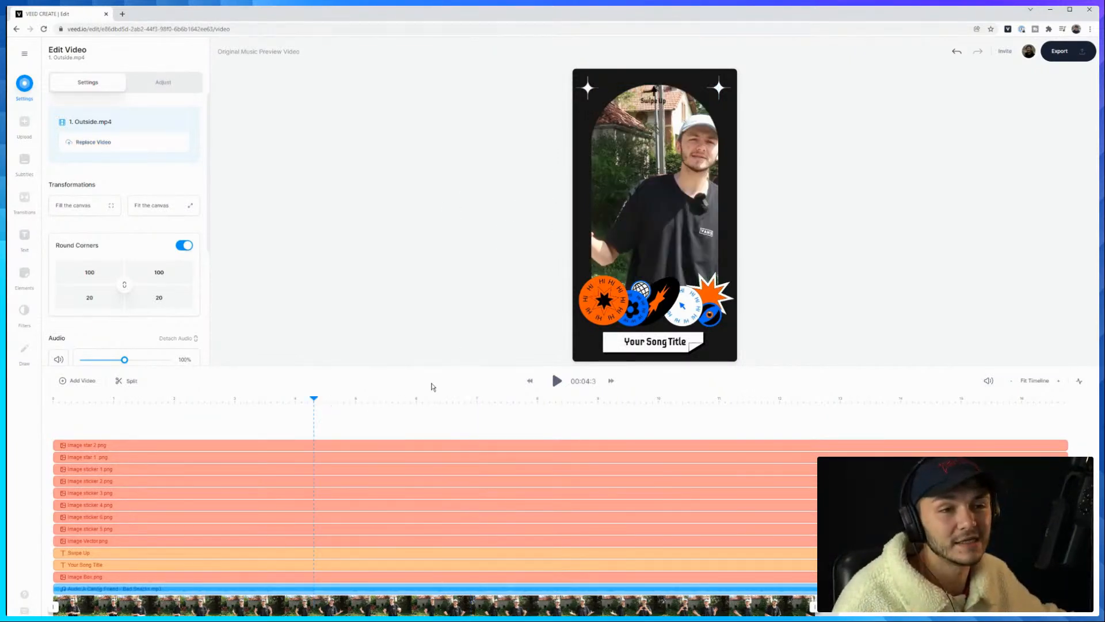
pyautogui.click(557, 381)
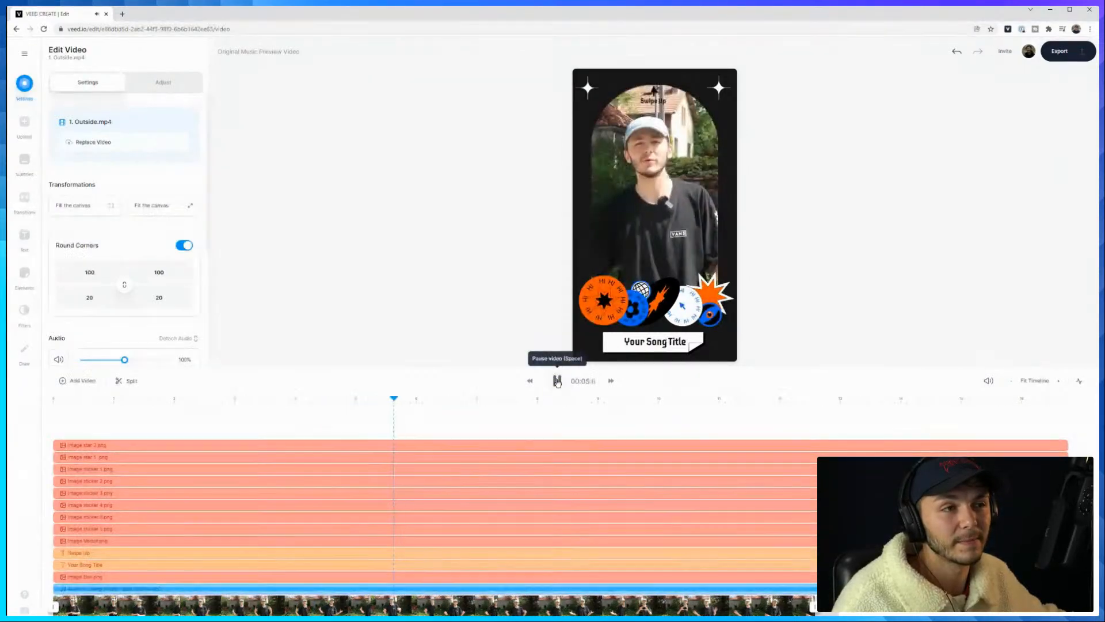
pyautogui.click(337, 588)
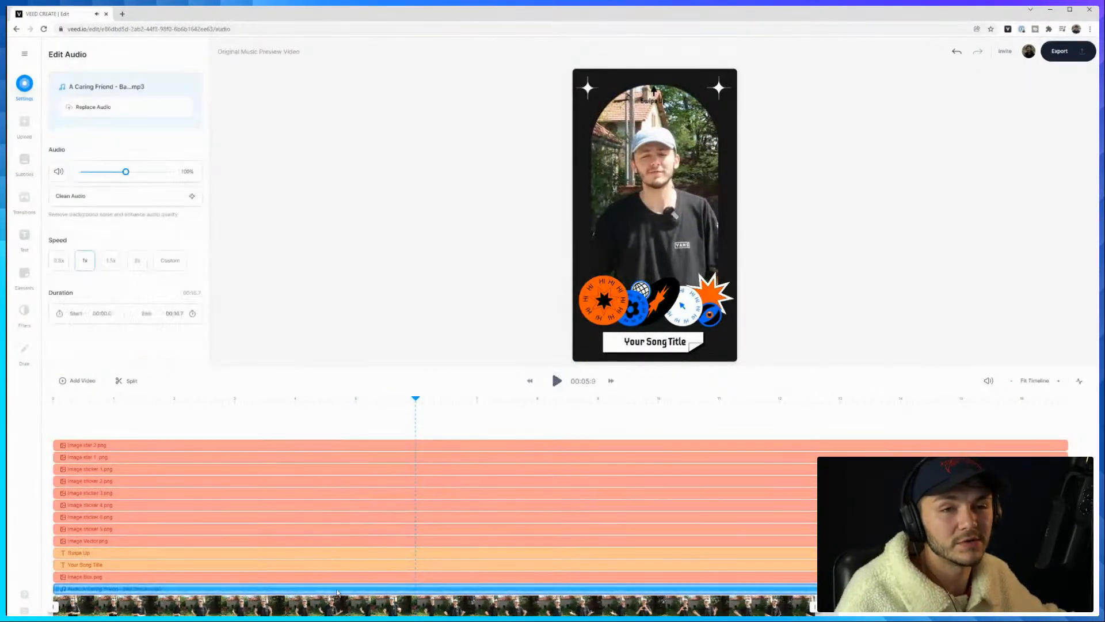
pyautogui.moveTo(128, 177); pyautogui.dragTo(93, 175)
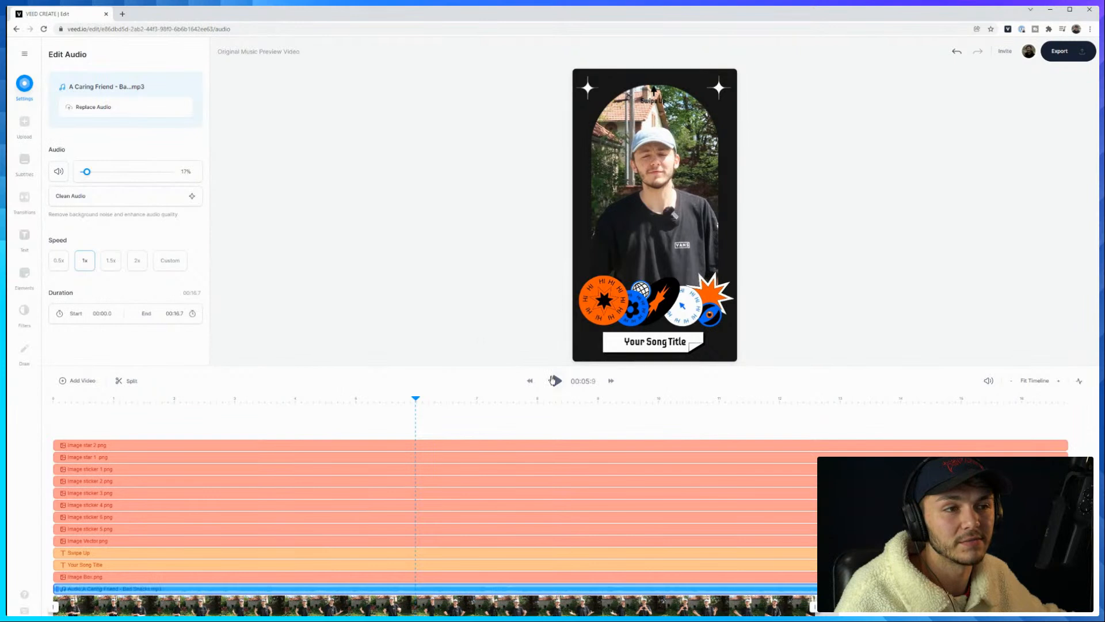
# Play short stretches of the project to check the background music level against the clip's own sound
pyautogui.click(554, 380)
pyautogui.click(555, 381)
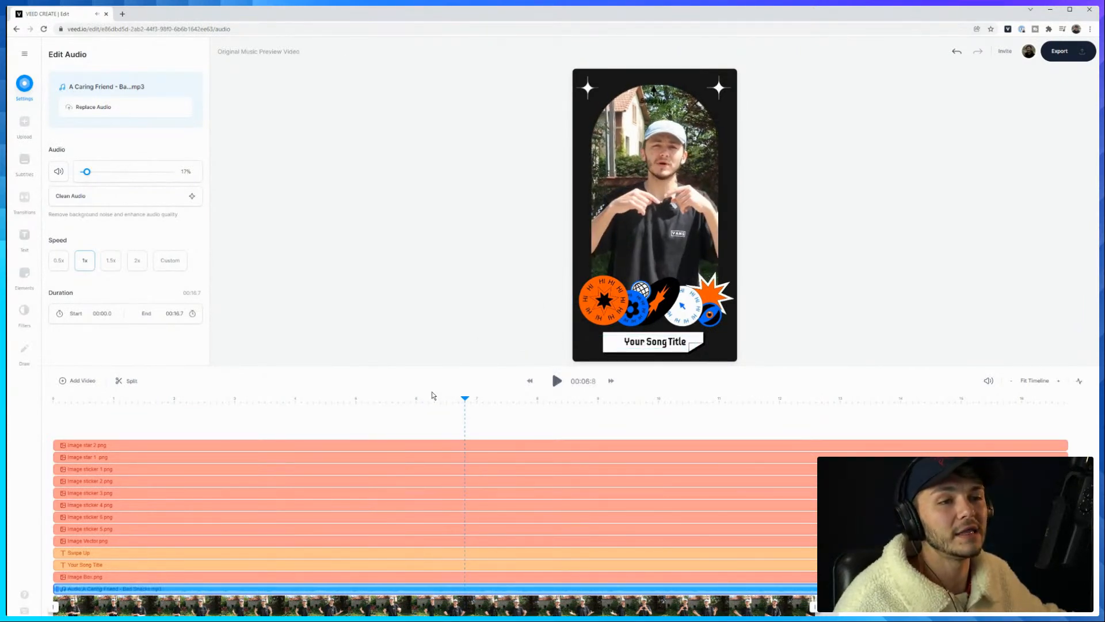
pyautogui.click(556, 380)
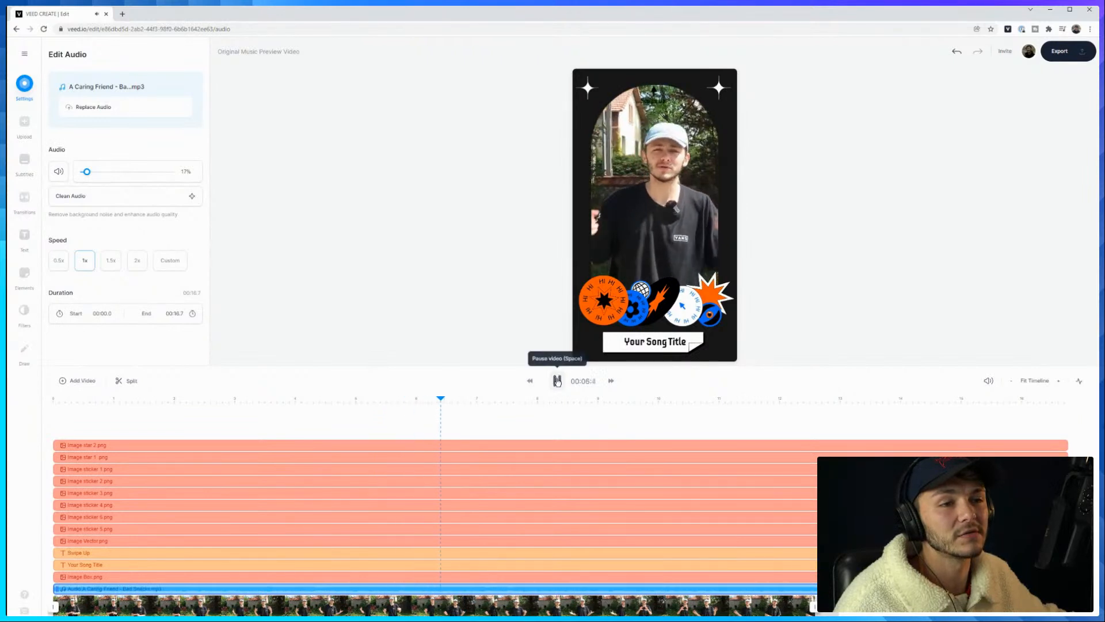
pyautogui.click(557, 380)
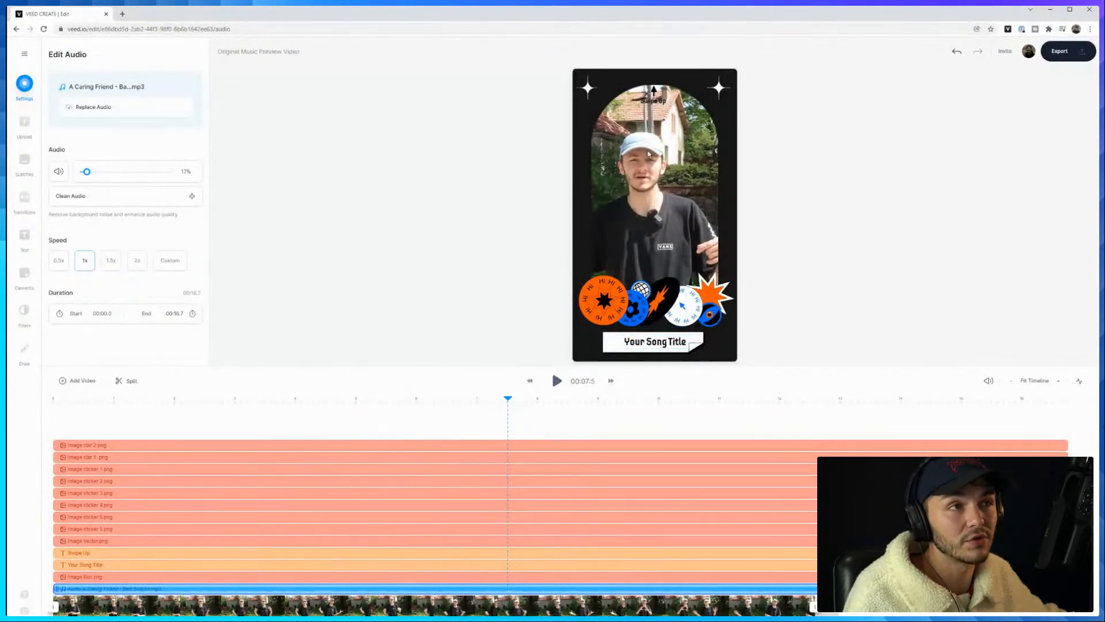
# Move the white title box up over the upper part of the video and the Swipe Up text to the canvas's bottom edge
pyautogui.click(654, 104)
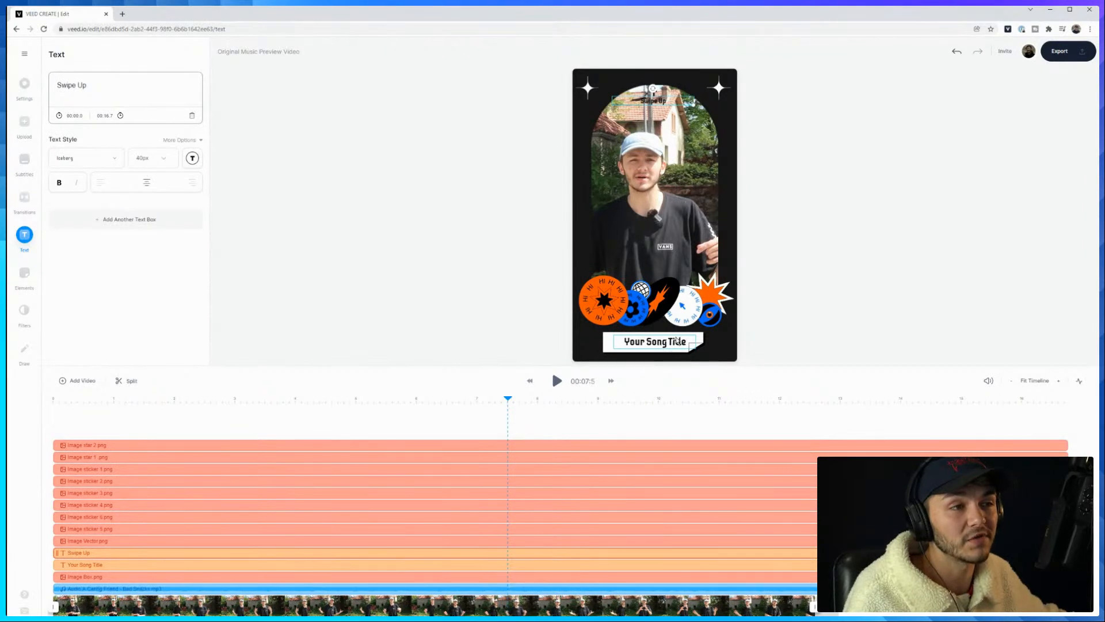
pyautogui.click(698, 334)
pyautogui.moveTo(698, 333); pyautogui.dragTo(660, 358)
pyautogui.click(661, 104)
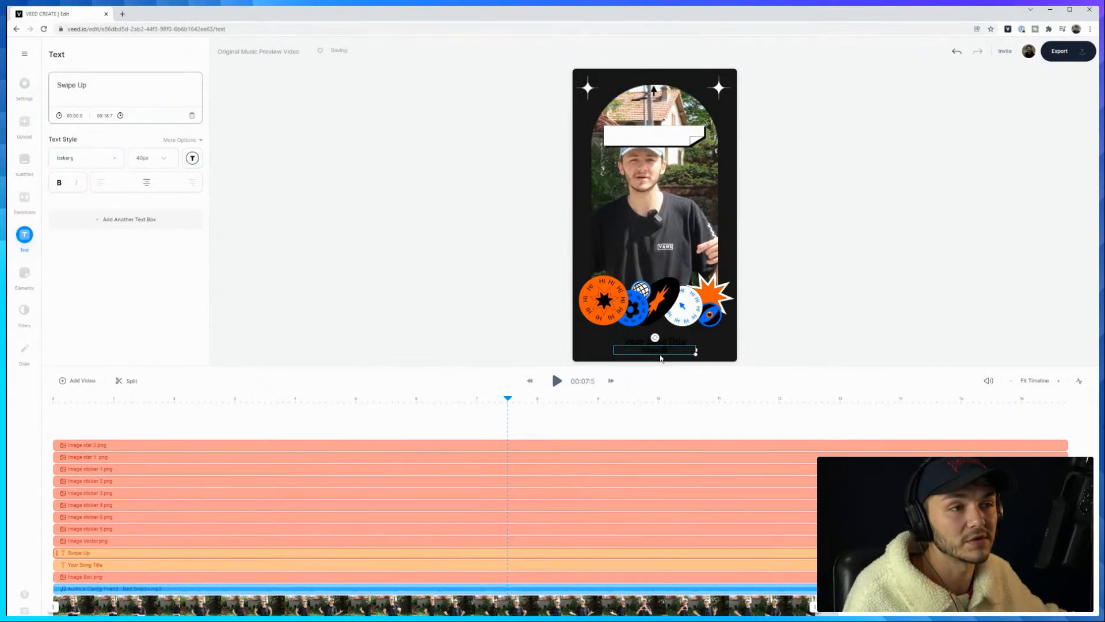
# Colour the Swipe Up text white and move the Your Song Title text up onto the white box
pyautogui.click(192, 159)
pyautogui.click(170, 223)
pyautogui.click(498, 257)
pyautogui.moveTo(643, 342)
pyautogui.mouseDown()
pyautogui.moveTo(642, 118)
pyautogui.moveTo(654, 334)
pyautogui.mouseUp()
# Move the template's black arrow image down above the Swipe Up text and delete it
pyautogui.click(654, 90)
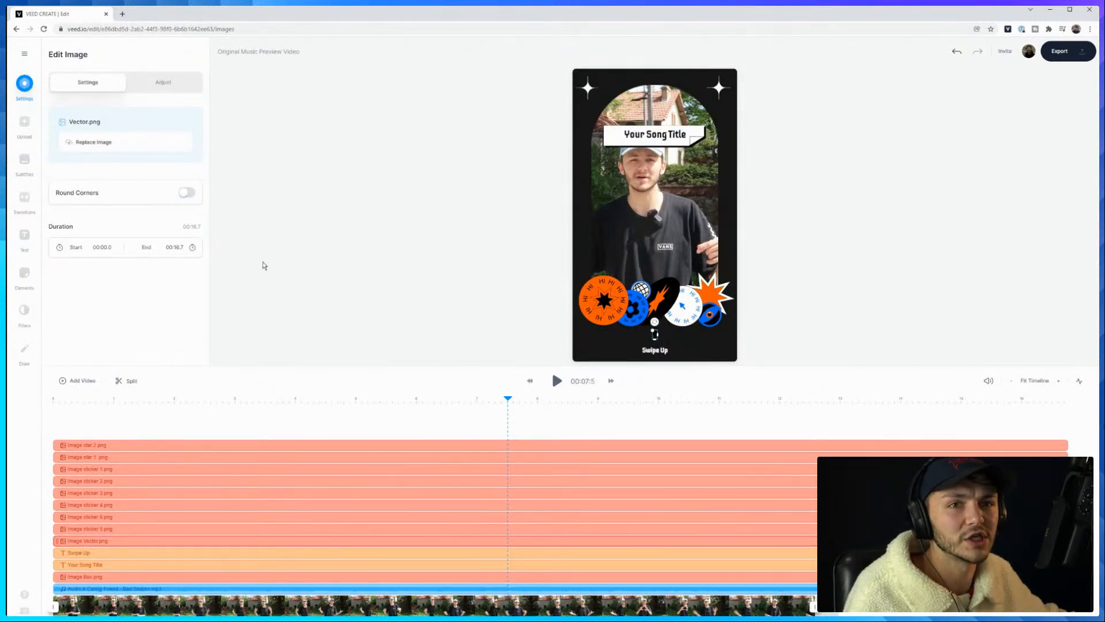
pyautogui.rightClick(656, 336)
pyautogui.click(675, 375)
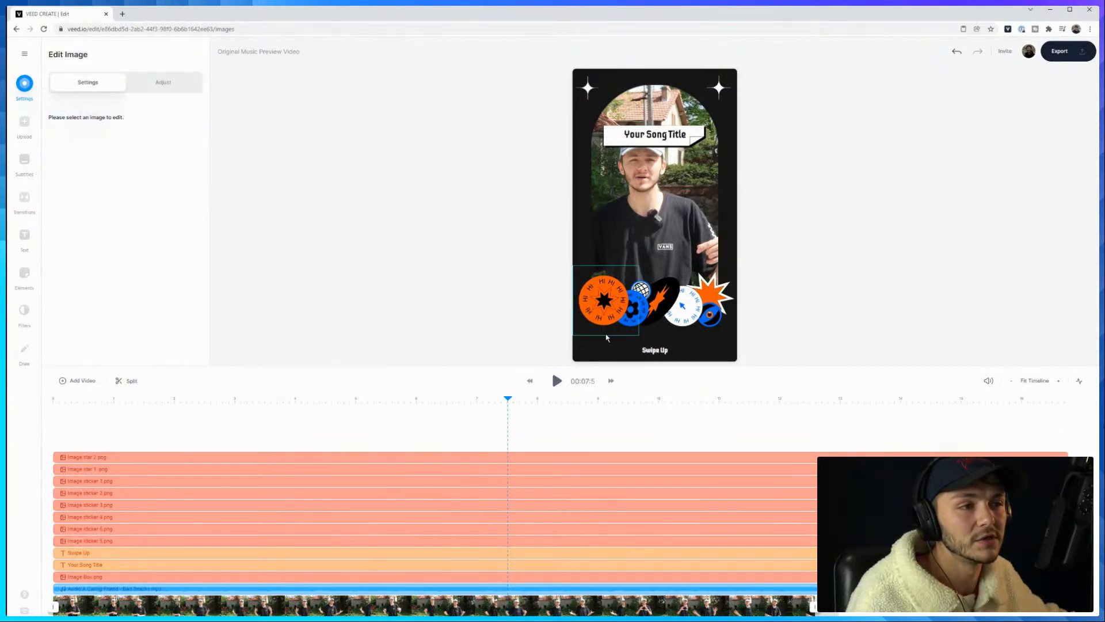
# Move the white box and the Your Song Title text to the top of the canvas, between the two stars
pyautogui.click(664, 352)
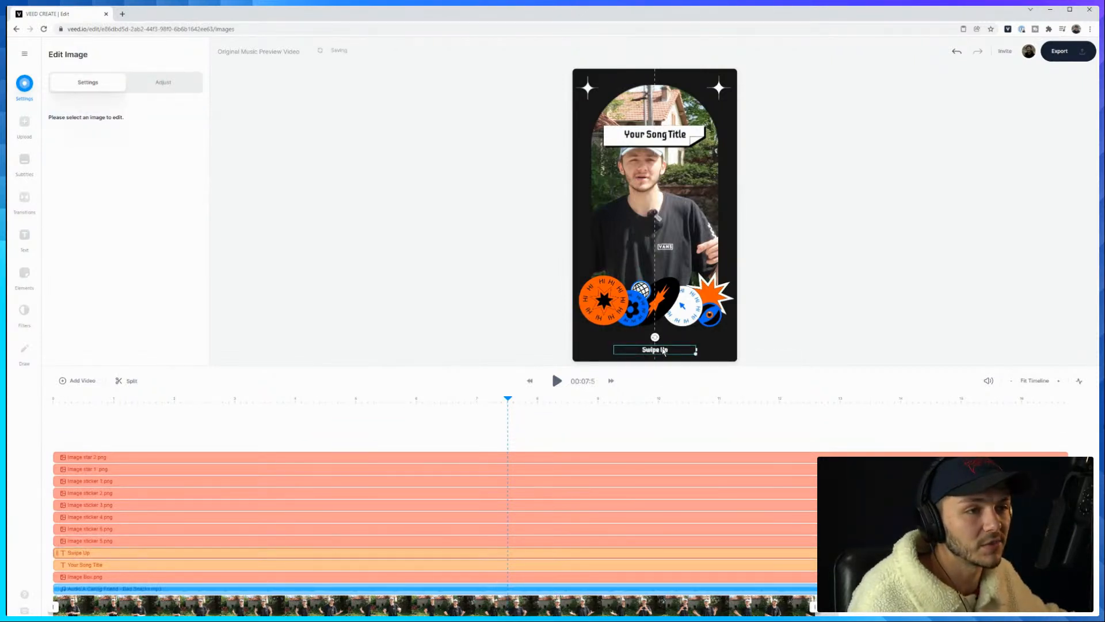
pyautogui.click(499, 230)
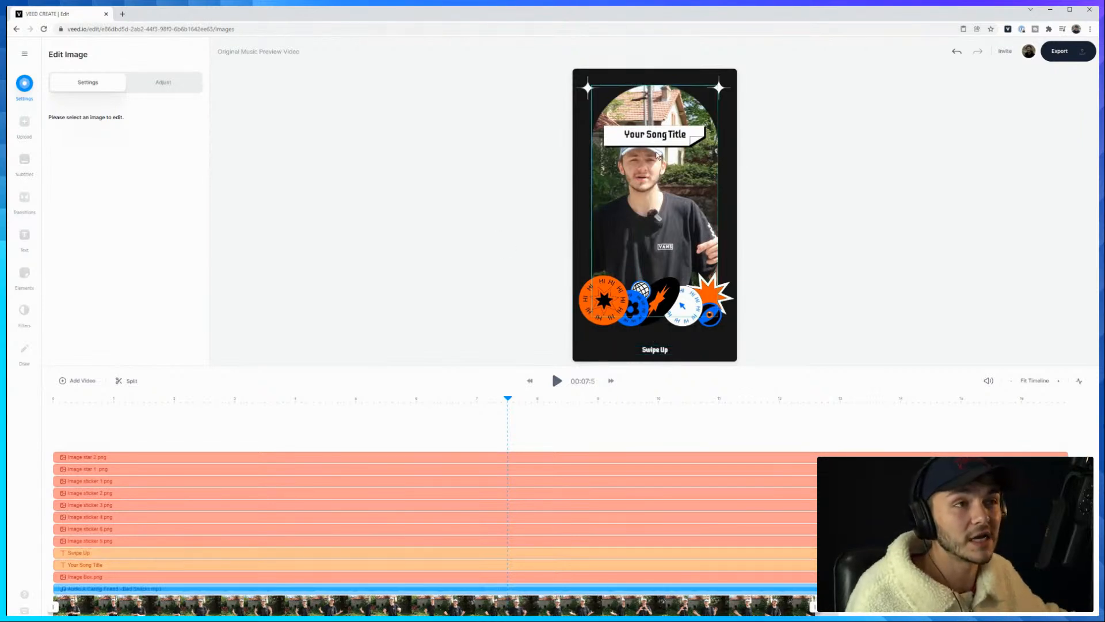
pyautogui.moveTo(638, 139); pyautogui.dragTo(642, 87)
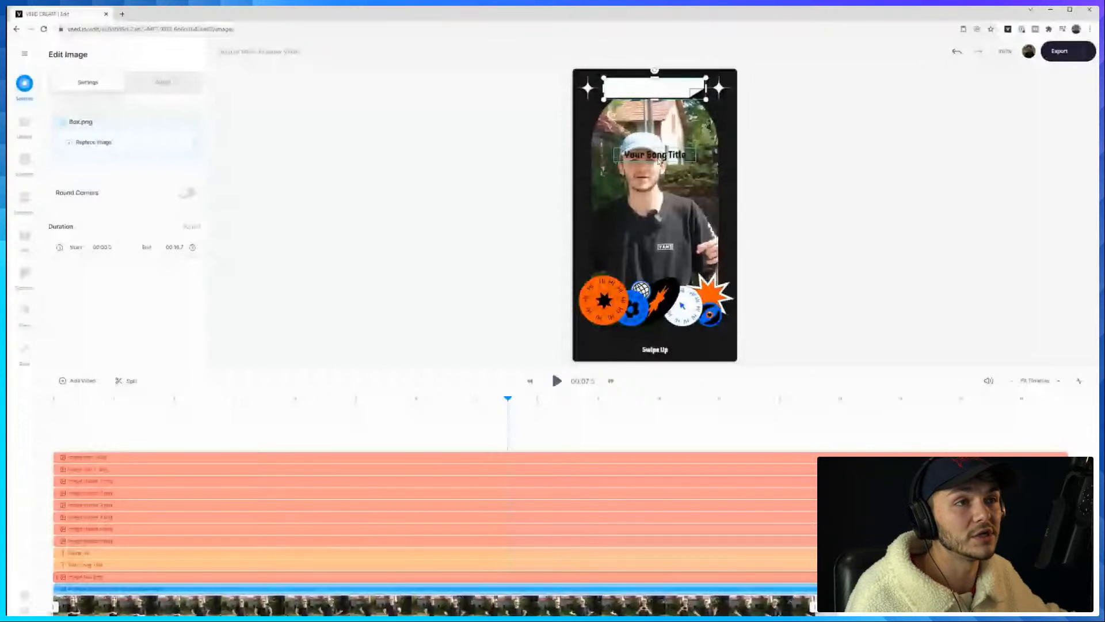
pyautogui.moveTo(655, 155); pyautogui.dragTo(653, 89)
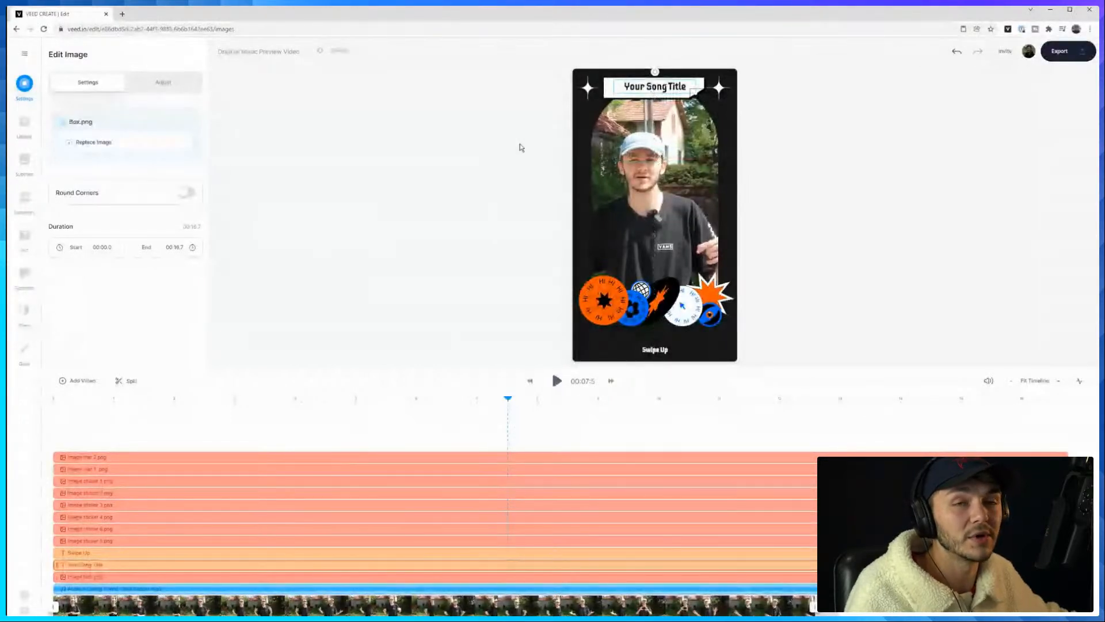
pyautogui.click(509, 169)
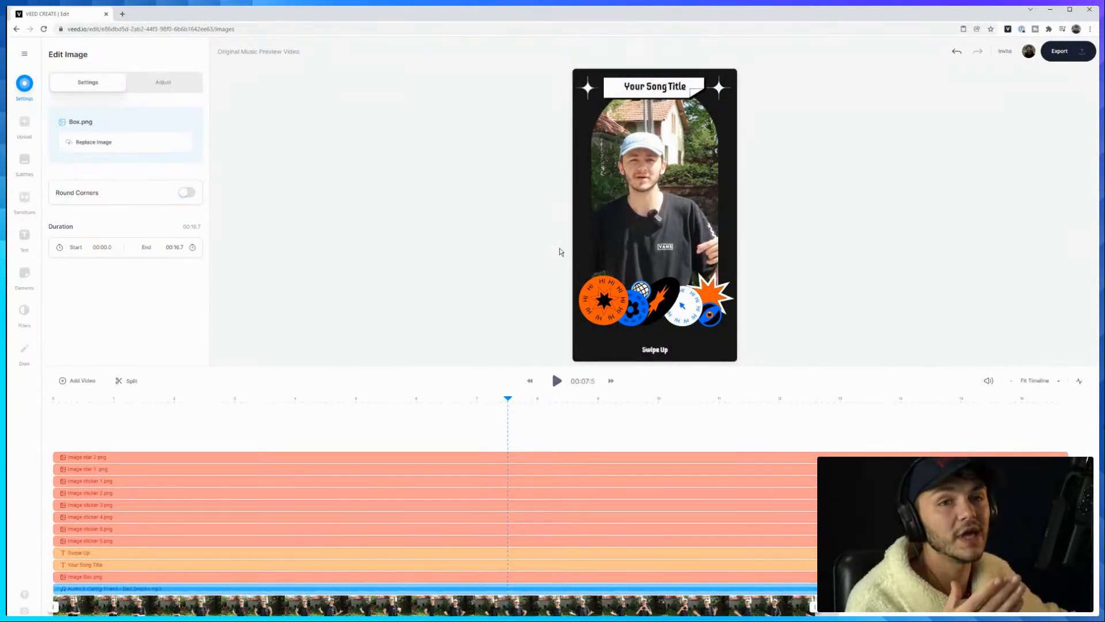
# Browse the elements library and the full set of simple arrow stickers for a replacement arrow
pyautogui.click(22, 278)
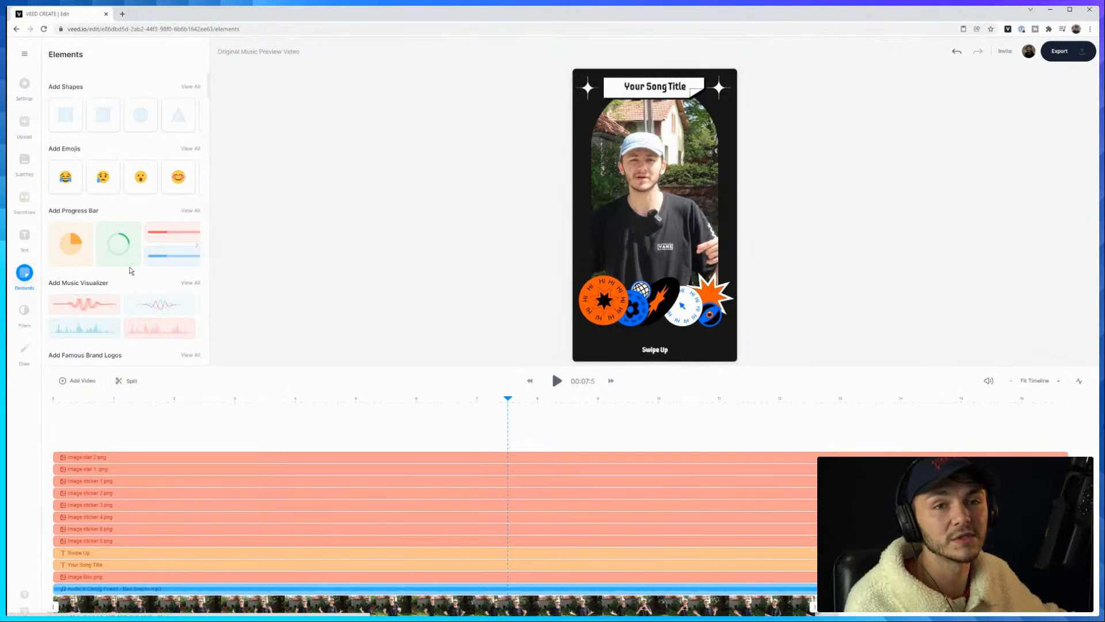
pyautogui.scroll(-4, 115, 230)
pyautogui.scroll(2, 114, 220)
pyautogui.scroll(-2, 168, 271)
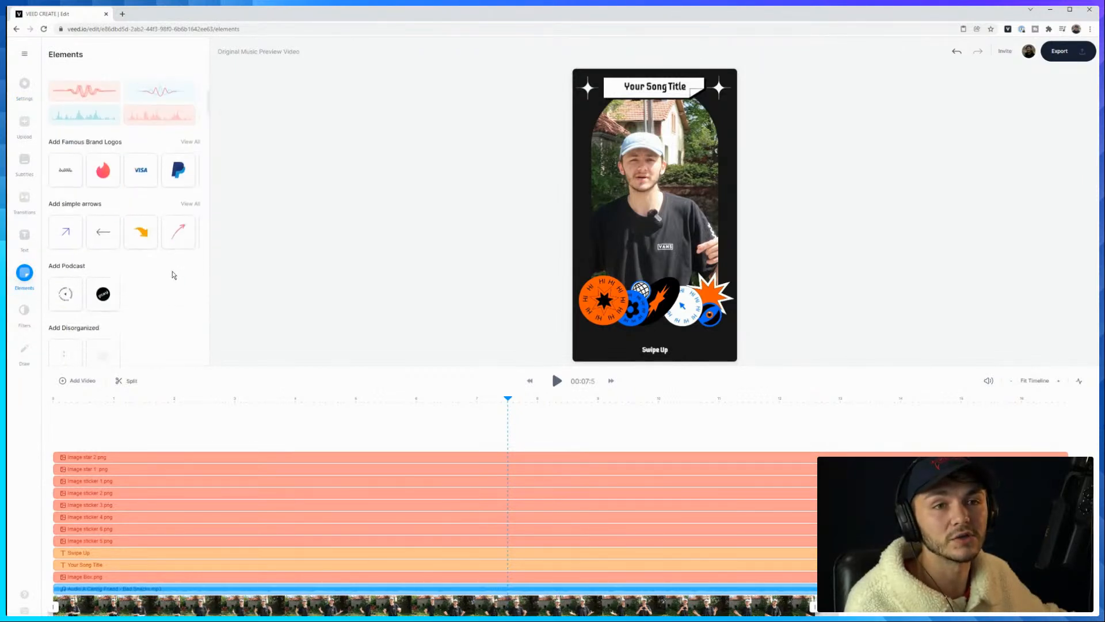
pyautogui.click(199, 235)
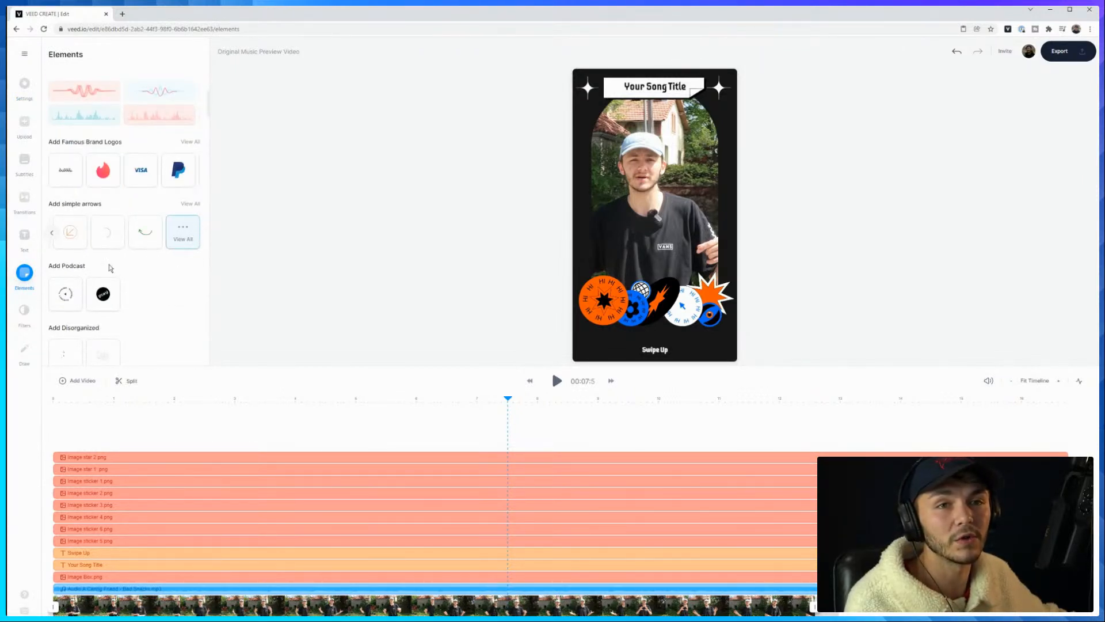
pyautogui.click(187, 204)
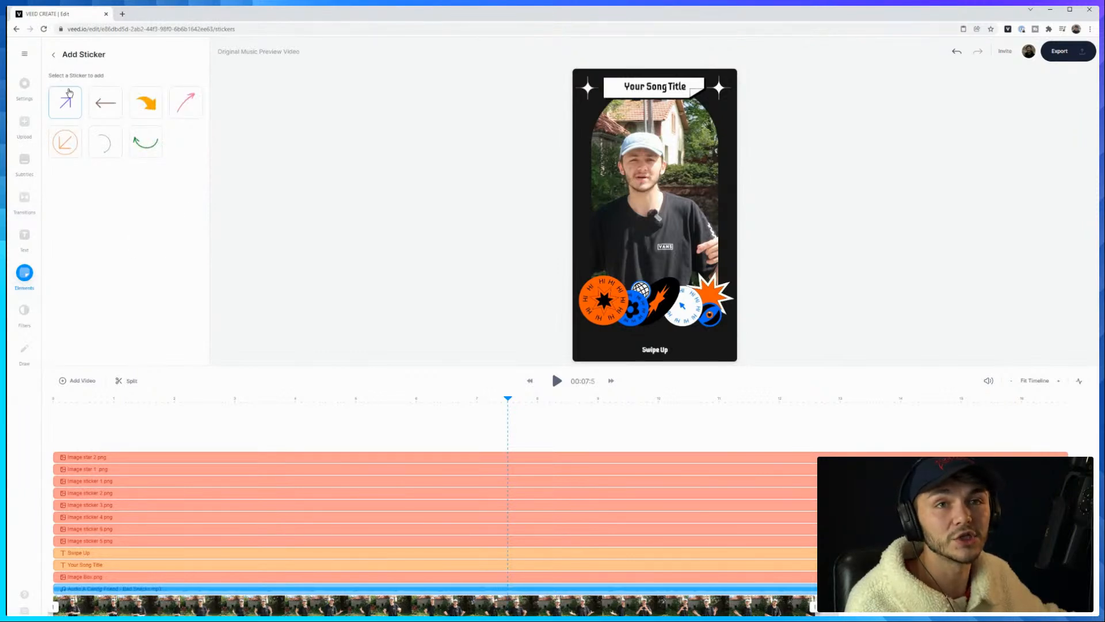
pyautogui.click(53, 54)
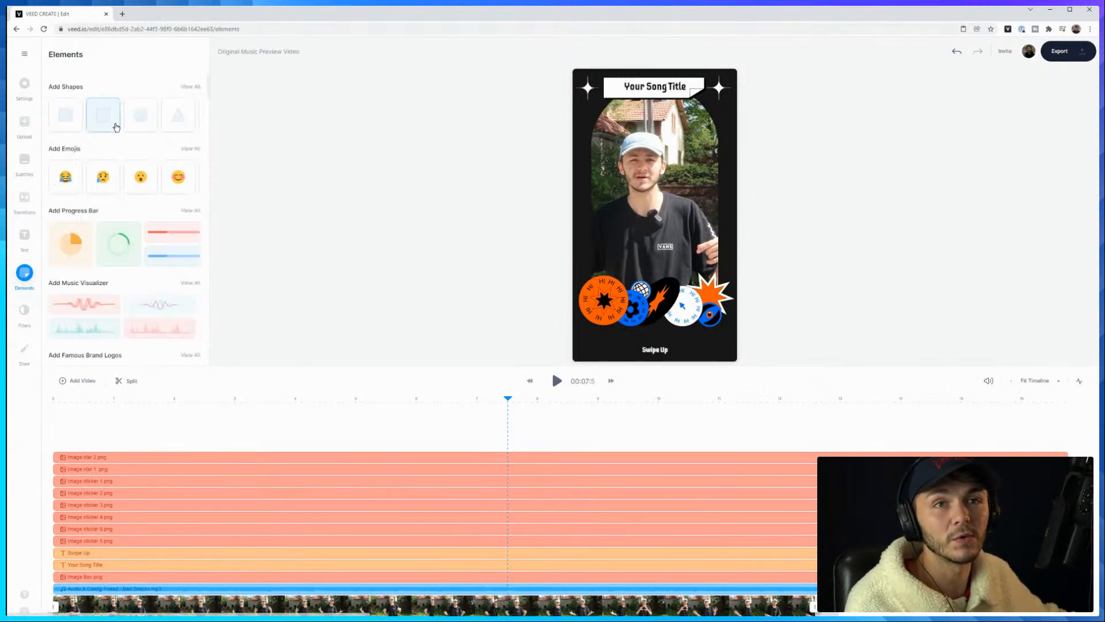
# Add the upward block arrow shape and place it, reduced in size, just above the Swipe Up text
pyautogui.click(190, 87)
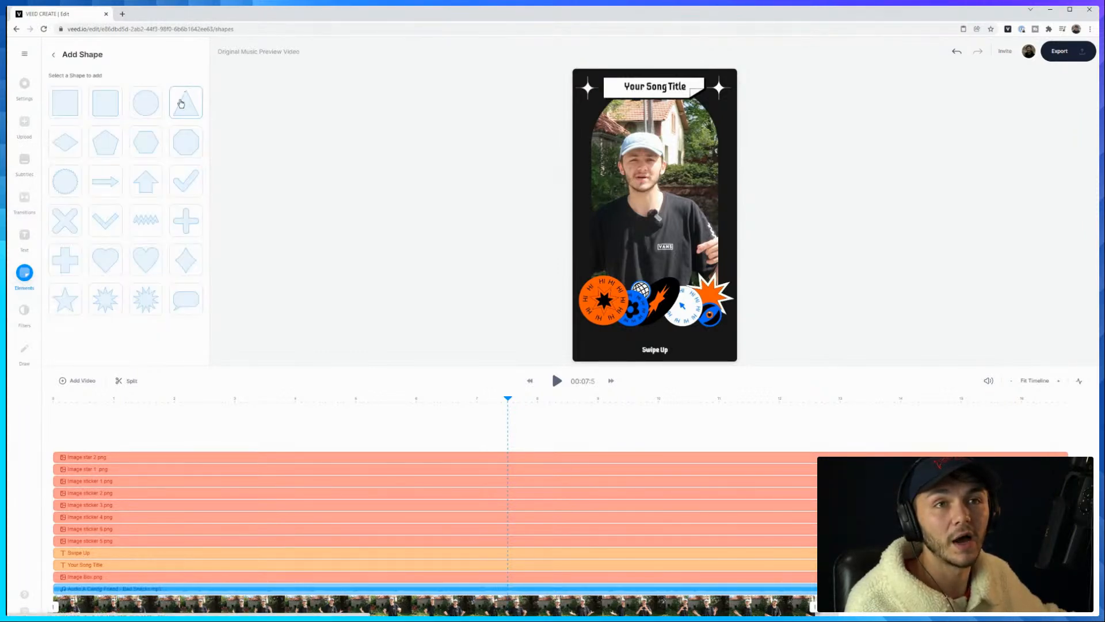
pyautogui.click(146, 194)
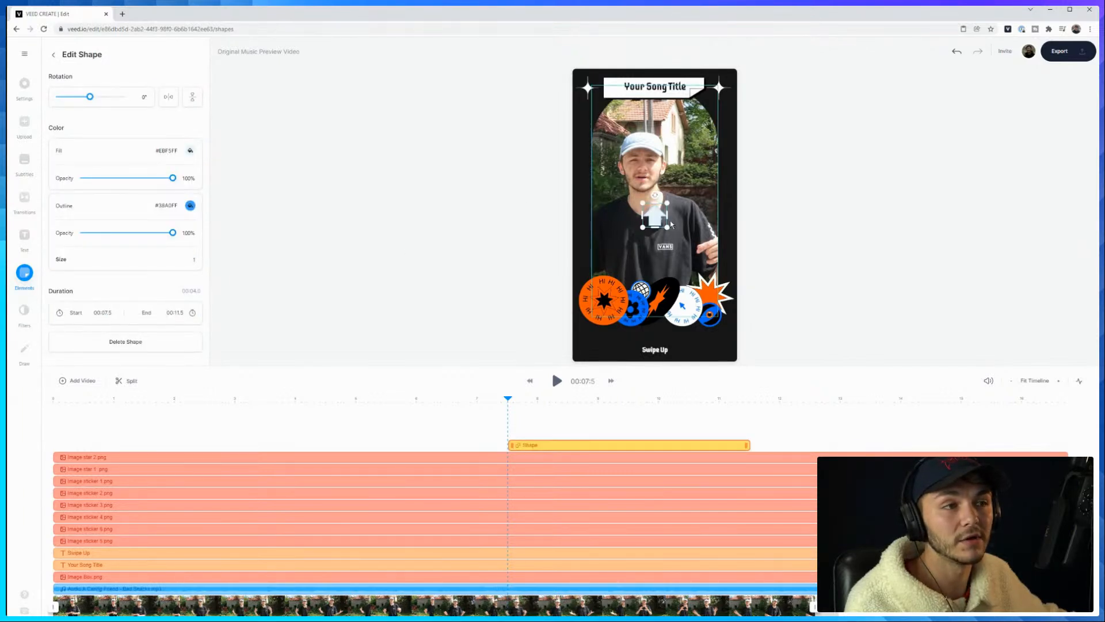
pyautogui.moveTo(655, 214); pyautogui.dragTo(656, 340)
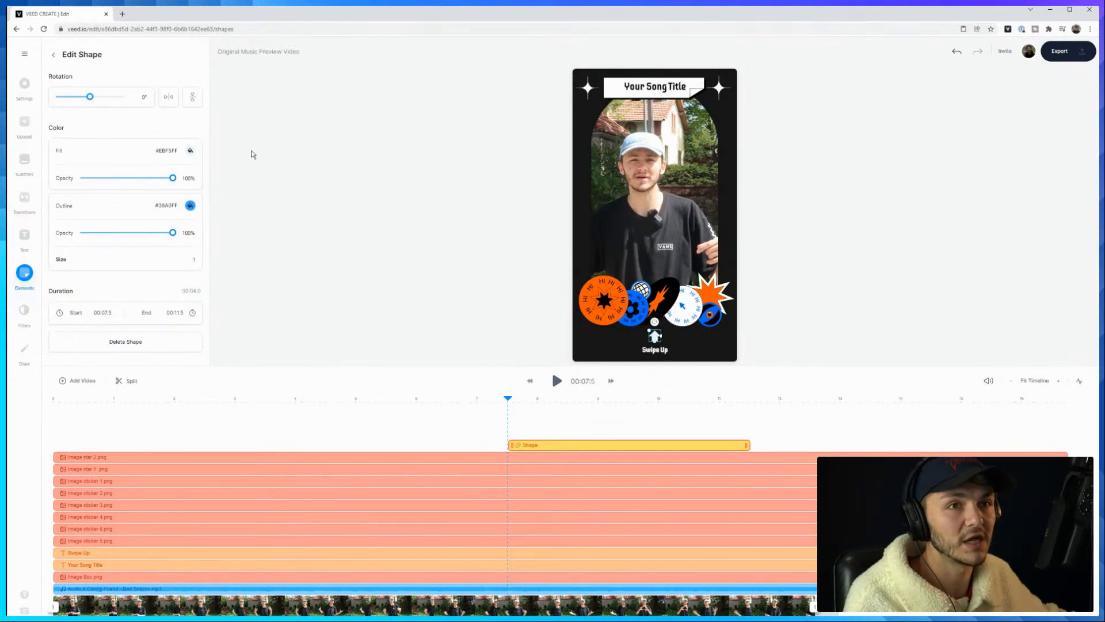
# Set both the fill and the outline of the arrow above the Swipe Up text to white, #FFFFFF
pyautogui.click(190, 150)
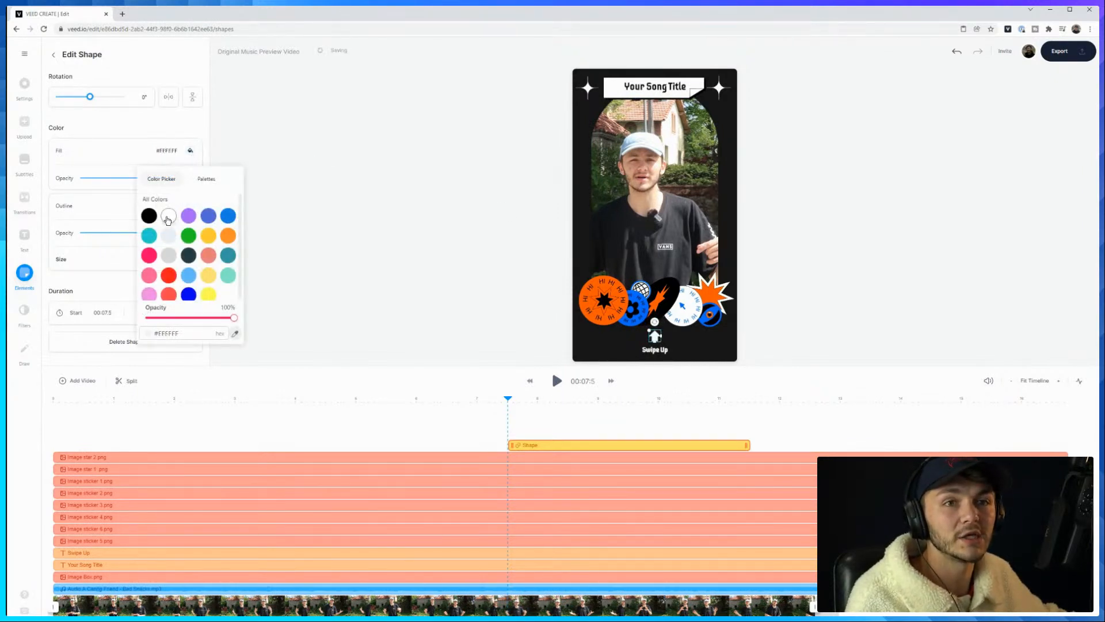
pyautogui.click(221, 151)
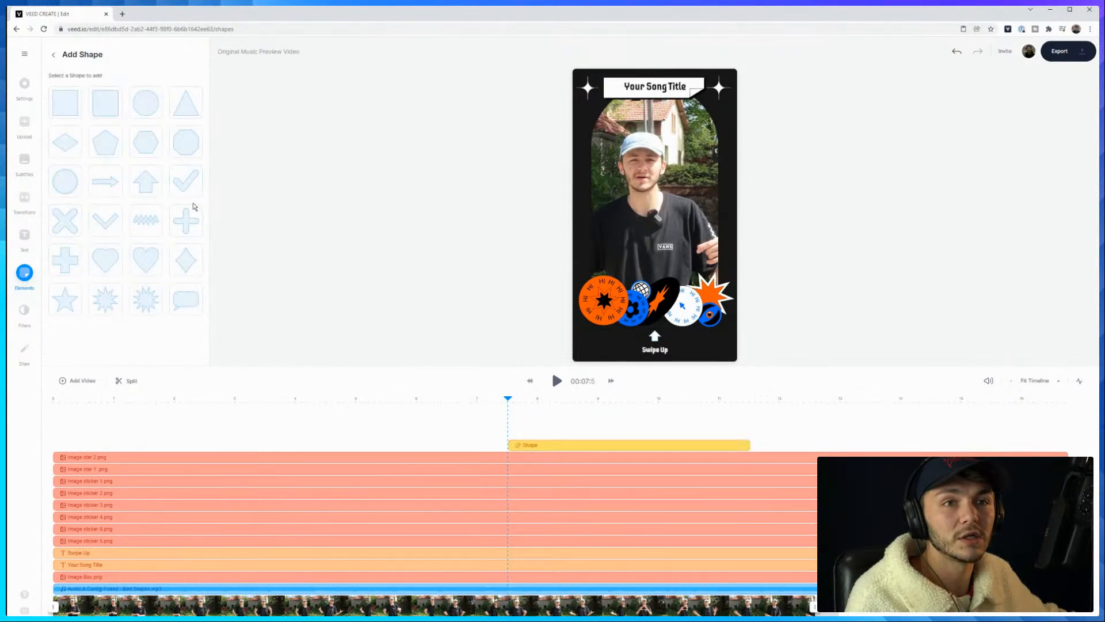
pyautogui.click(655, 337)
pyautogui.click(190, 205)
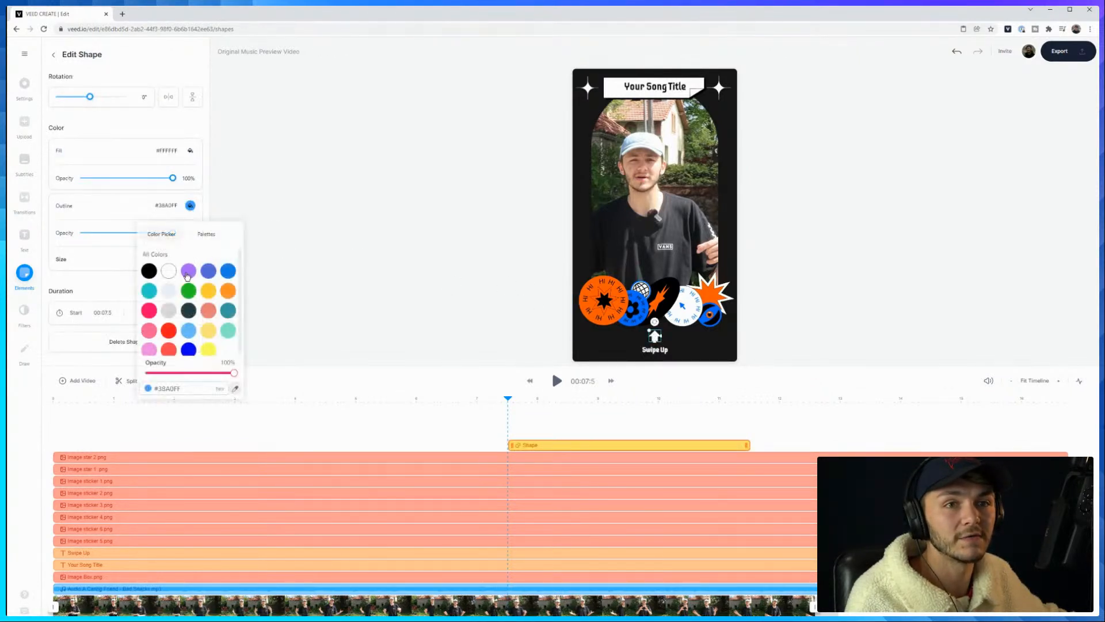
pyautogui.click(535, 304)
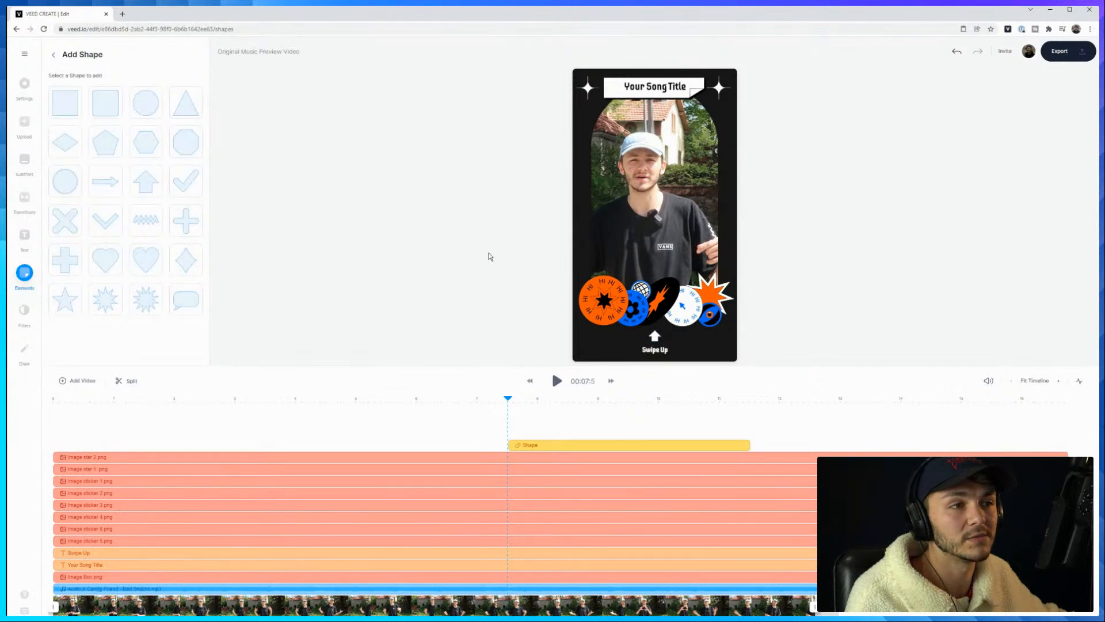
# Replace the Your Song Title text with "SoundWaves"
pyautogui.click(658, 91)
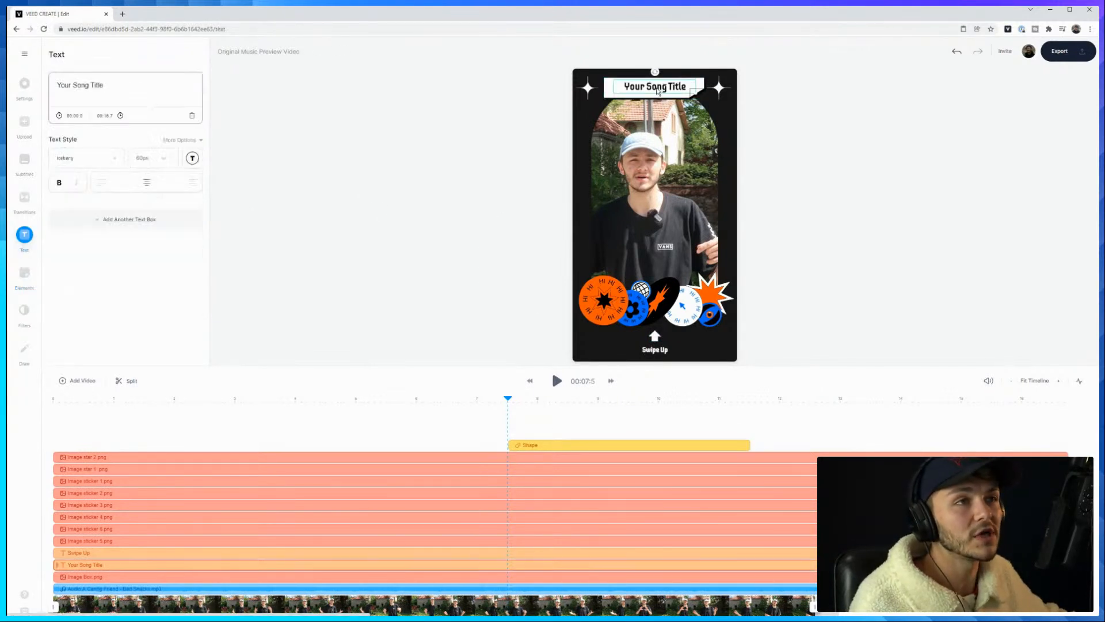
pyautogui.moveTo(143, 87); pyautogui.dragTo(7, 71)
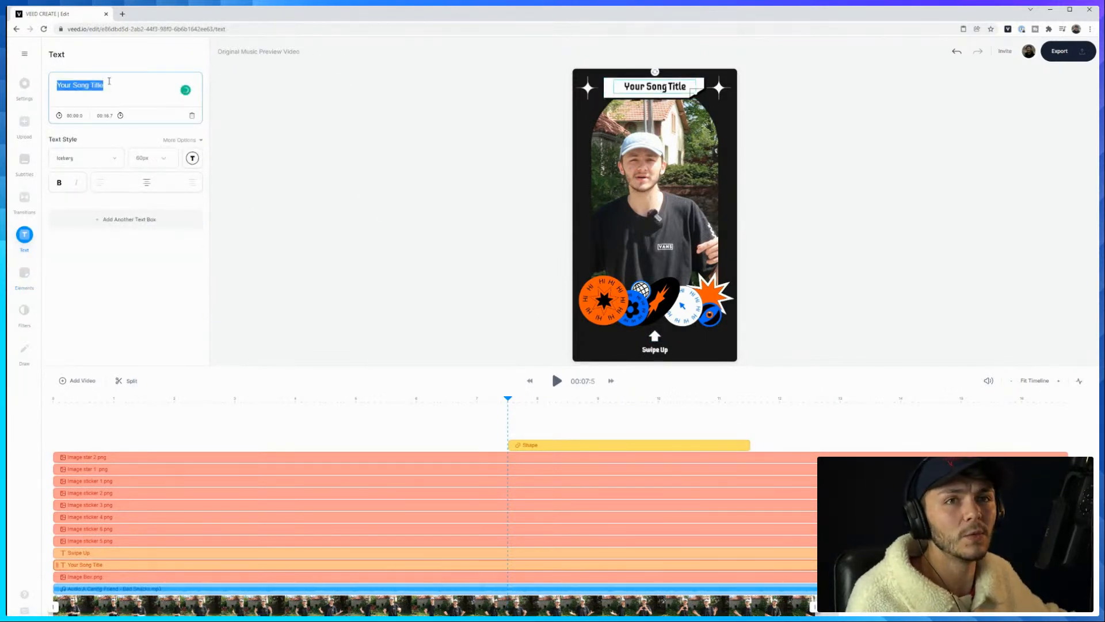
pyautogui.write('Sound')
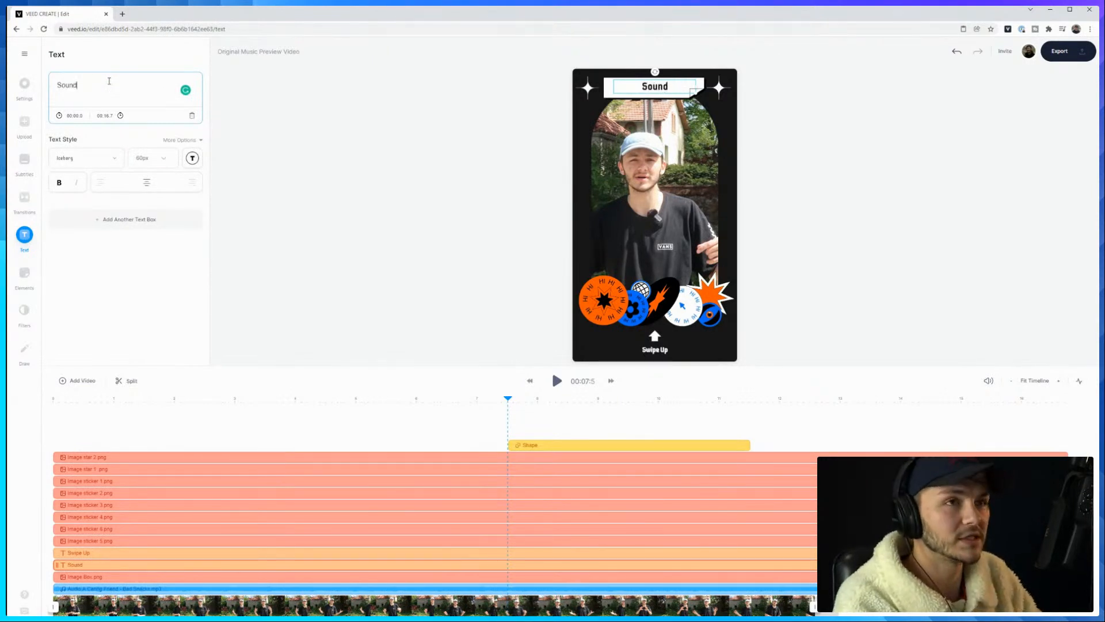
pyautogui.write('Waves')
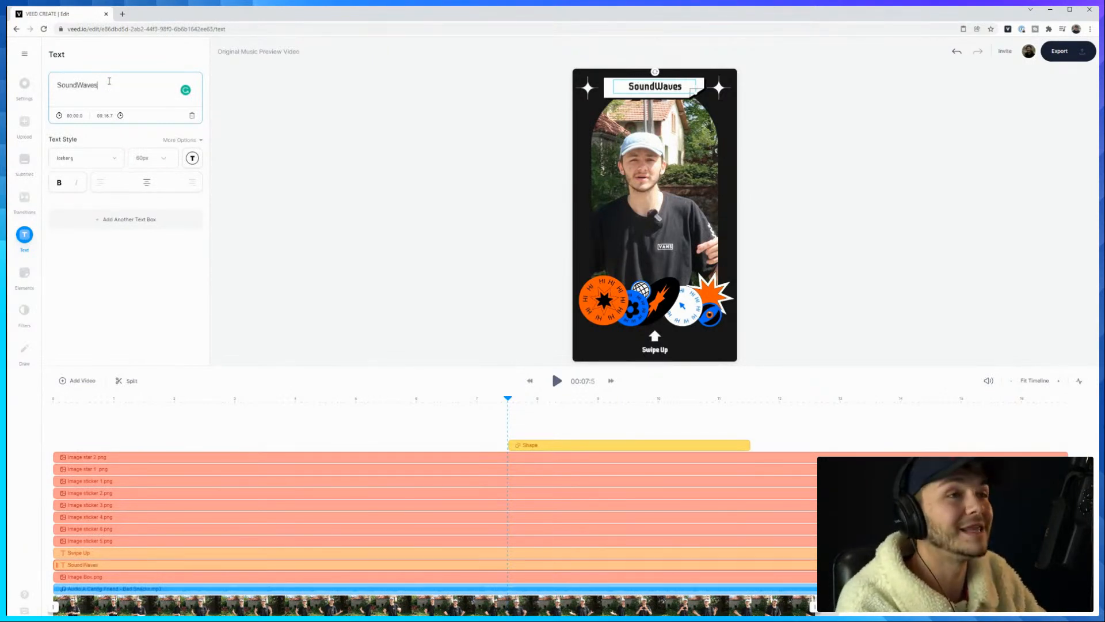
pyautogui.click(385, 101)
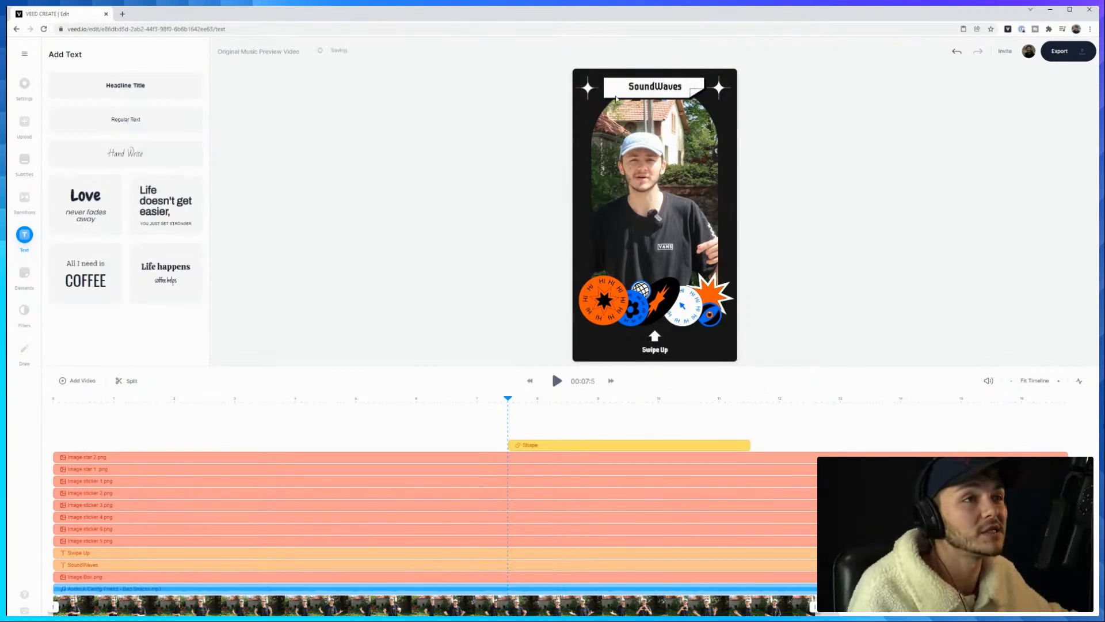
# Set the font size of the SoundWaves title to 72px
pyautogui.click(643, 92)
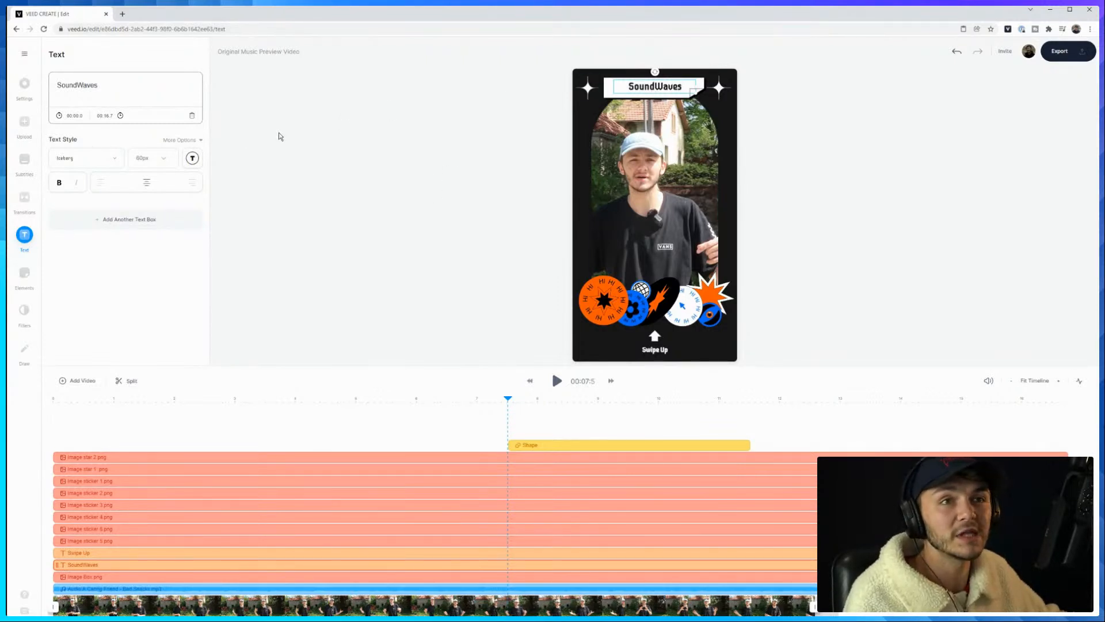
pyautogui.click(166, 160)
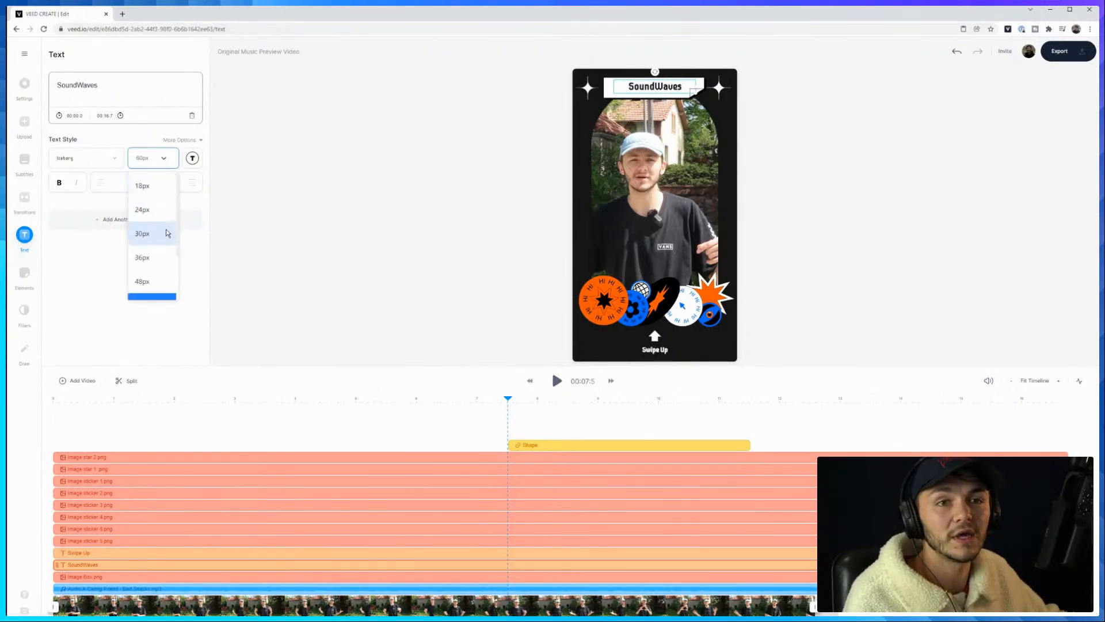
pyautogui.click(159, 262)
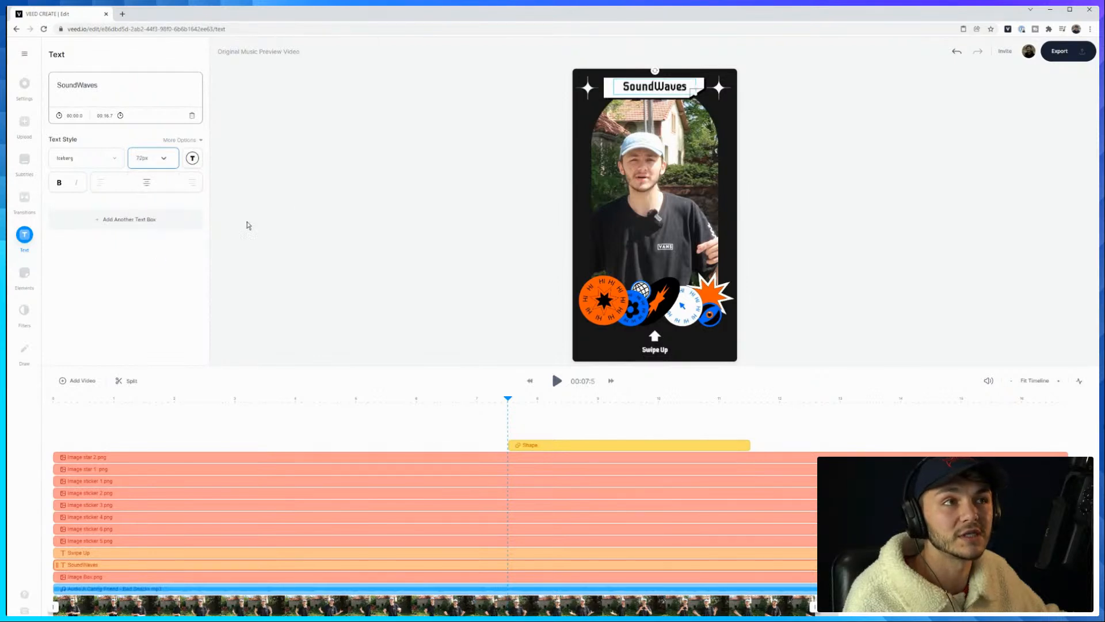
pyautogui.click(451, 146)
pyautogui.click(659, 87)
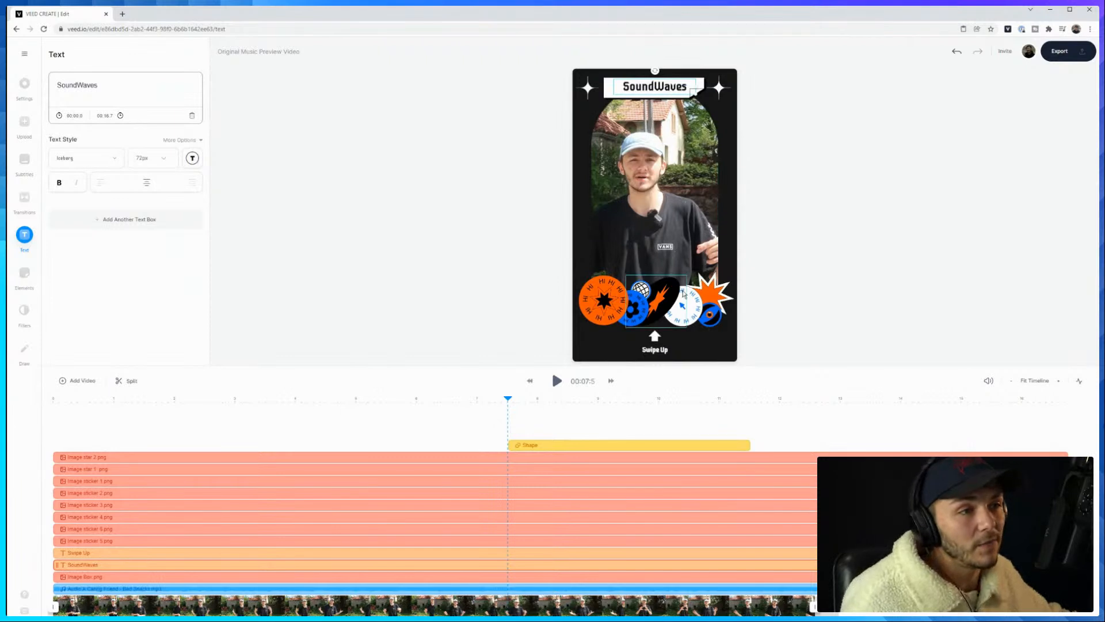
# Retime the arrow shape on the timeline so it starts at about 3.7 s and ends at about 12.1 s
pyautogui.click(695, 311)
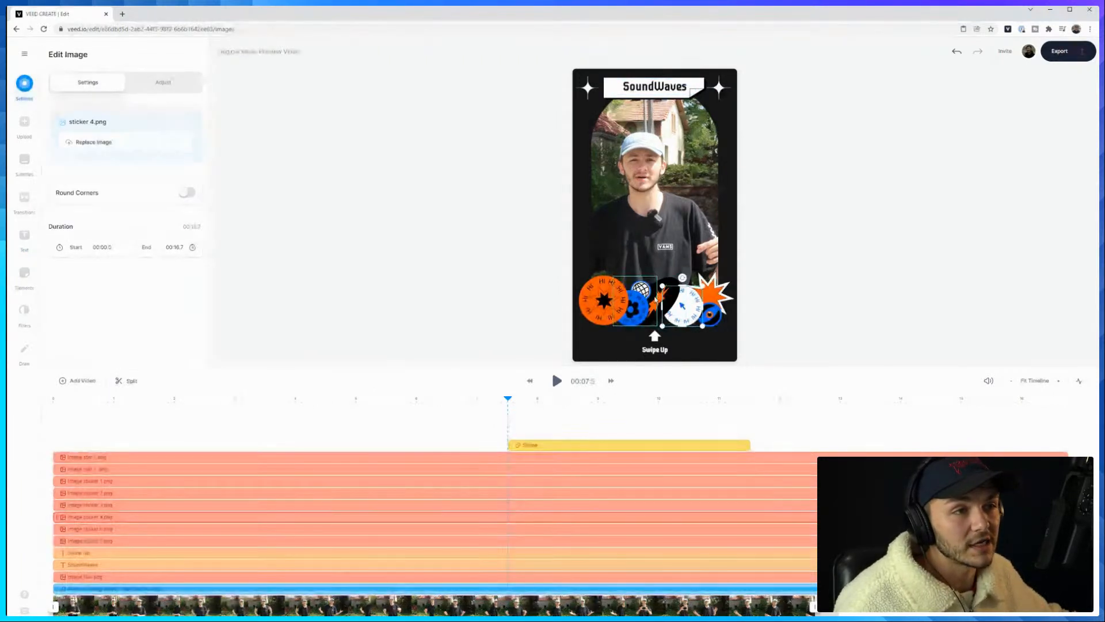
pyautogui.moveTo(498, 402)
pyautogui.mouseDown()
pyautogui.moveTo(463, 393)
pyautogui.moveTo(481, 393)
pyautogui.mouseUp()
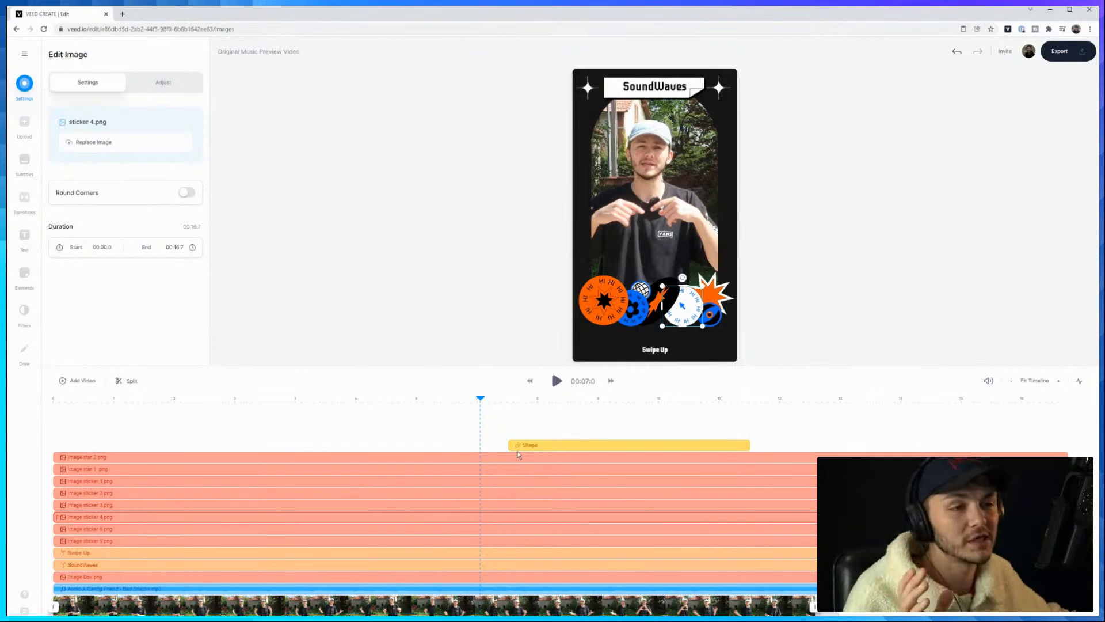
pyautogui.click(557, 399)
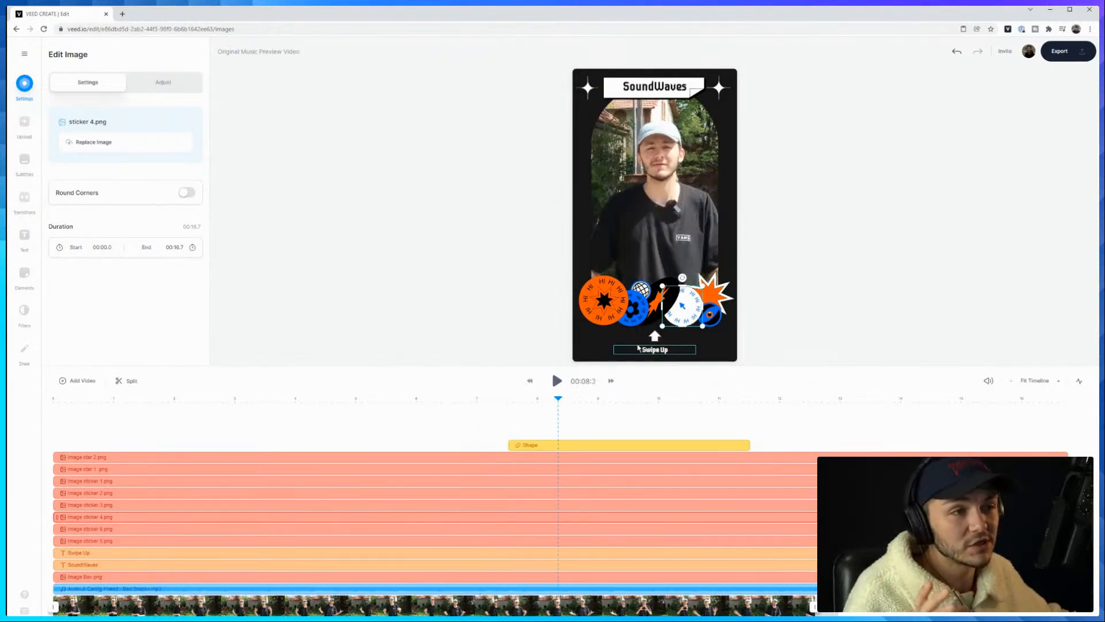
pyautogui.click(365, 398)
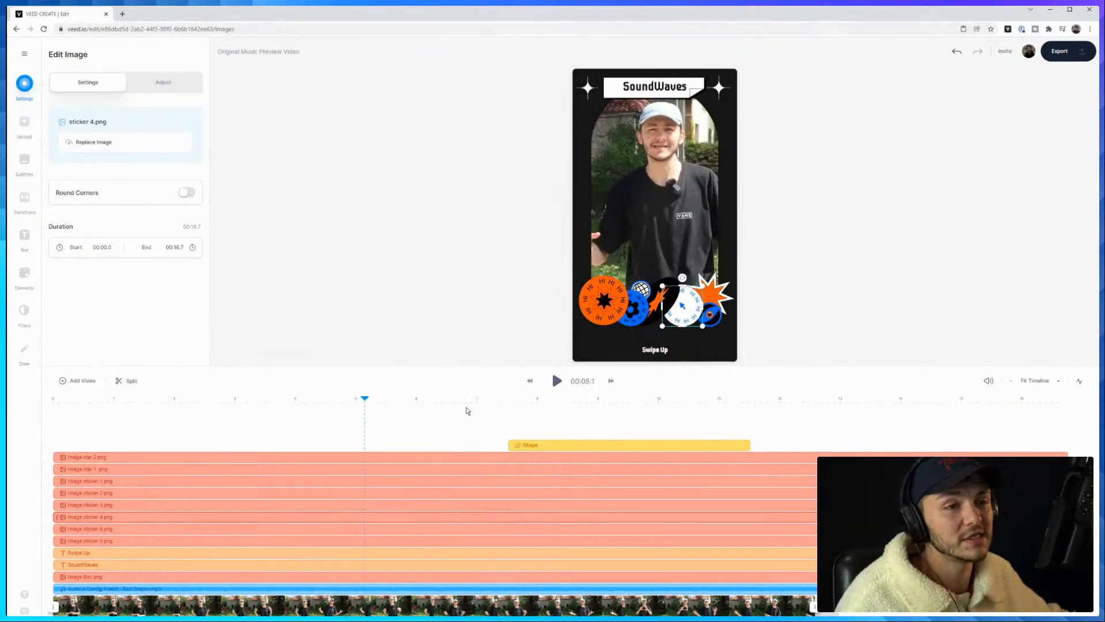
pyautogui.click(530, 446)
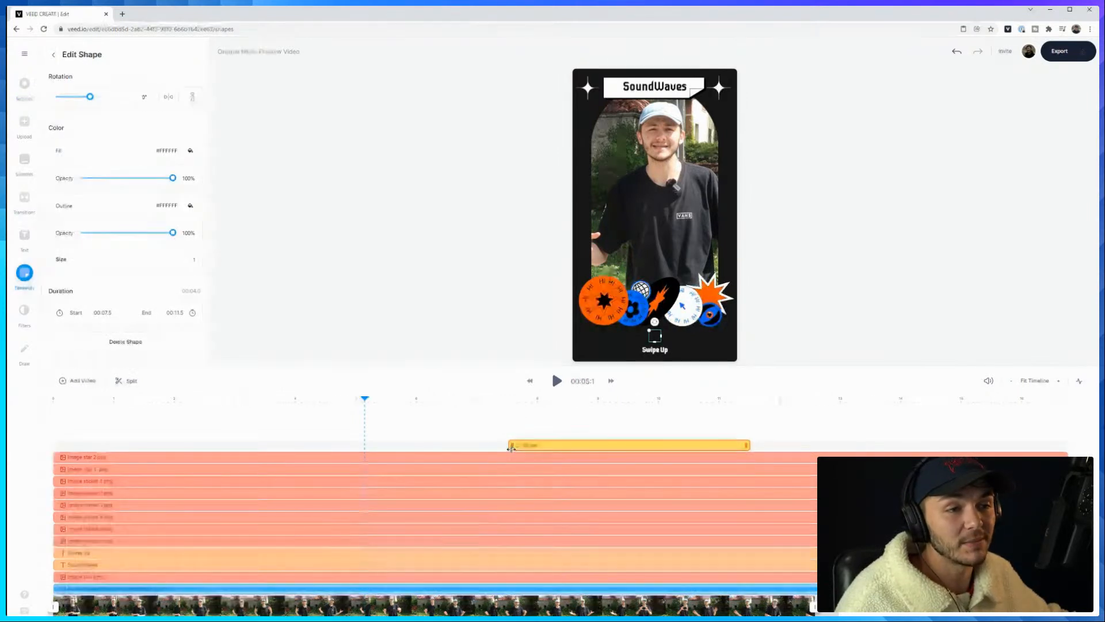
pyautogui.moveTo(311, 399); pyautogui.dragTo(525, 397)
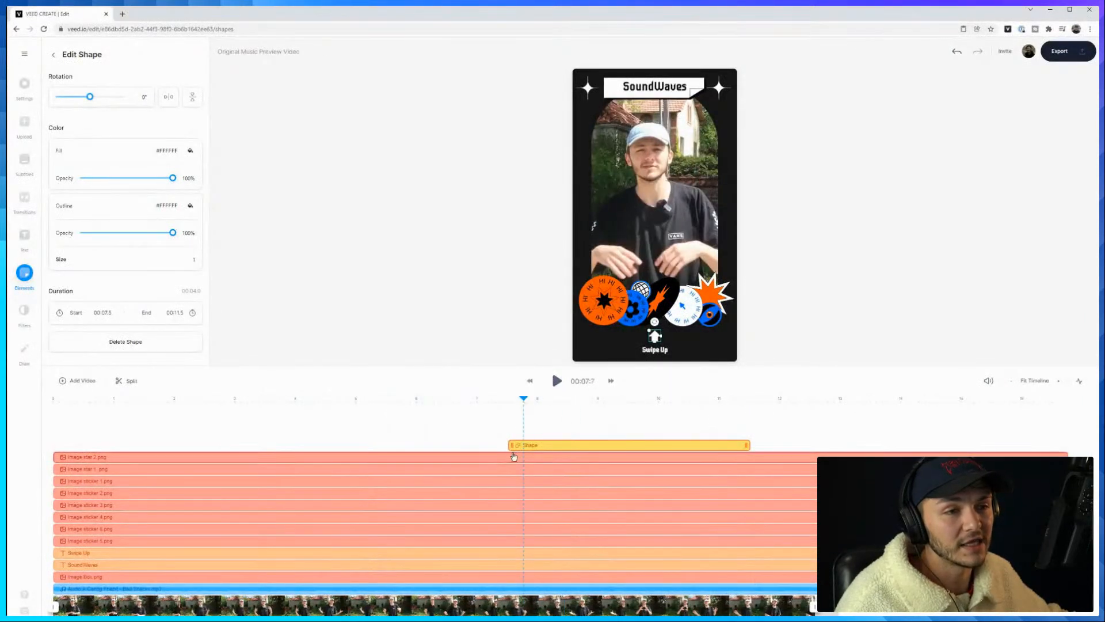
pyautogui.moveTo(511, 445); pyautogui.dragTo(241, 444)
pyautogui.moveTo(334, 447); pyautogui.dragTo(372, 447)
# Play the video from the start to check the arrow's timing, and shorten the arrow shape to end at about 4.8 s
pyautogui.click(48, 400)
pyautogui.click(553, 383)
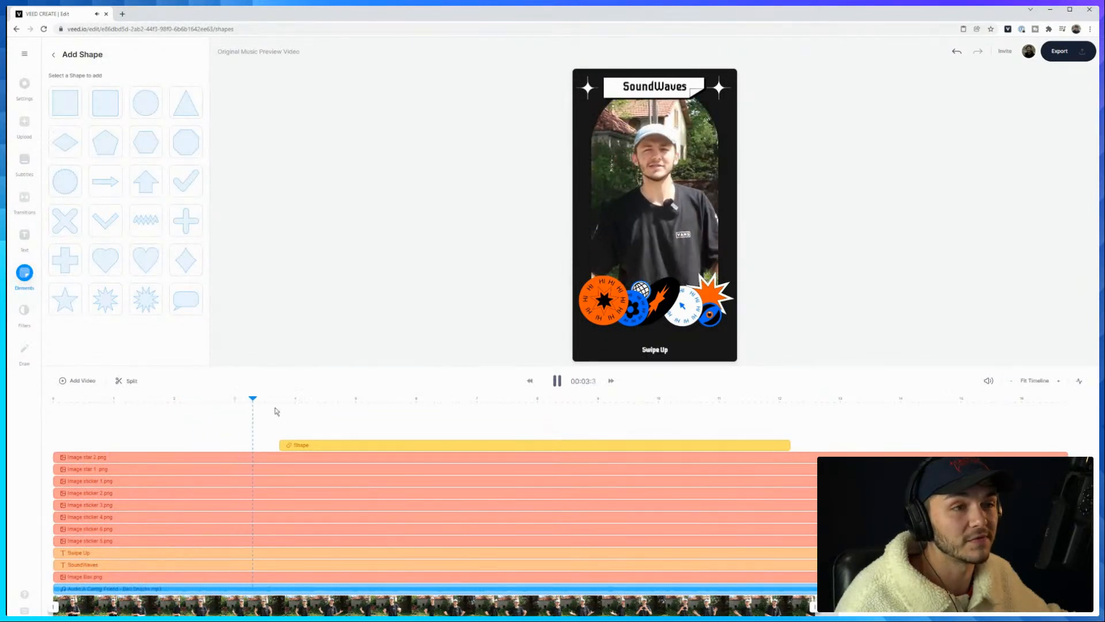
pyautogui.click(557, 381)
pyautogui.moveTo(788, 444); pyautogui.dragTo(344, 445)
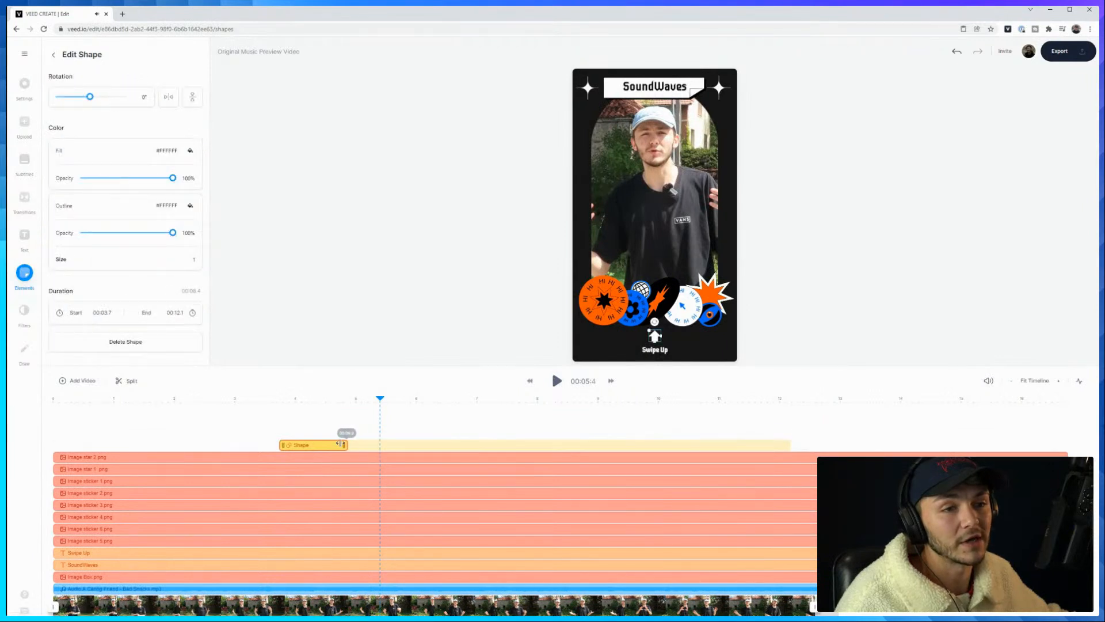
# Paste two copies of the arrow shape on the timeline, one from about 5.2 s and one further on, and play back the blinking effect
pyautogui.rightClick(320, 448)
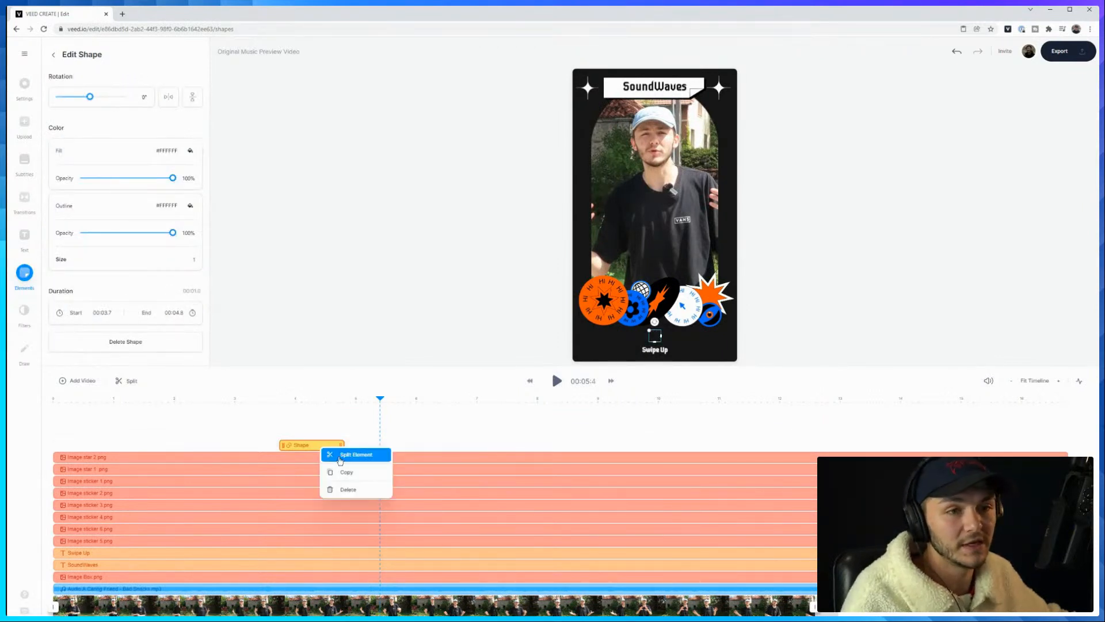
pyautogui.click(347, 472)
pyautogui.hotkey('ctrl', 'v')
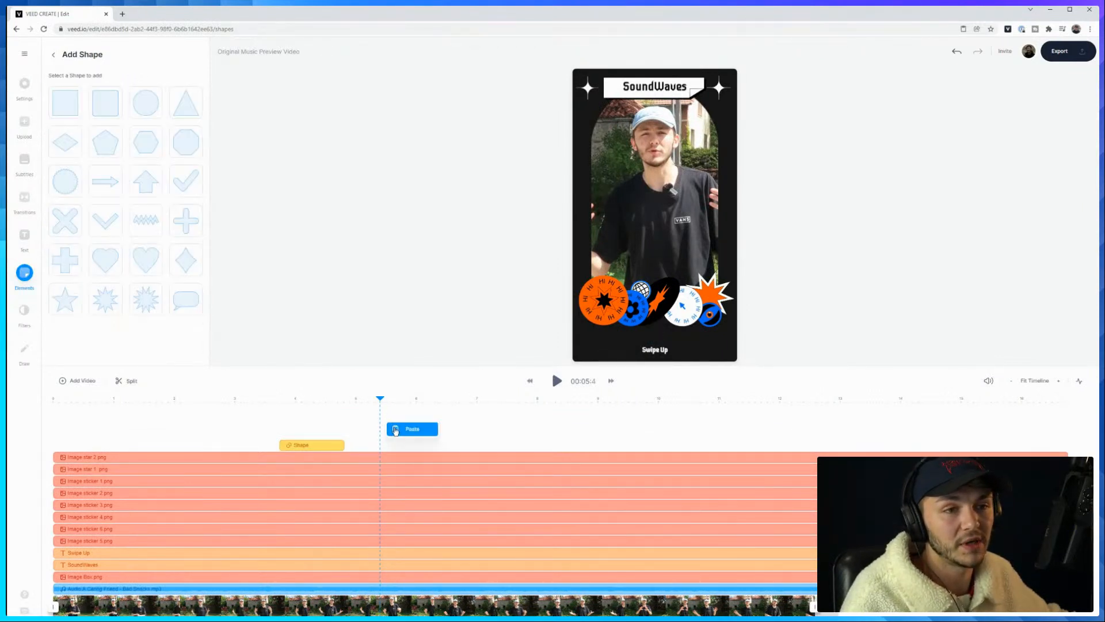
pyautogui.moveTo(394, 436); pyautogui.dragTo(424, 424)
pyautogui.rightClick(464, 430)
pyautogui.click(474, 435)
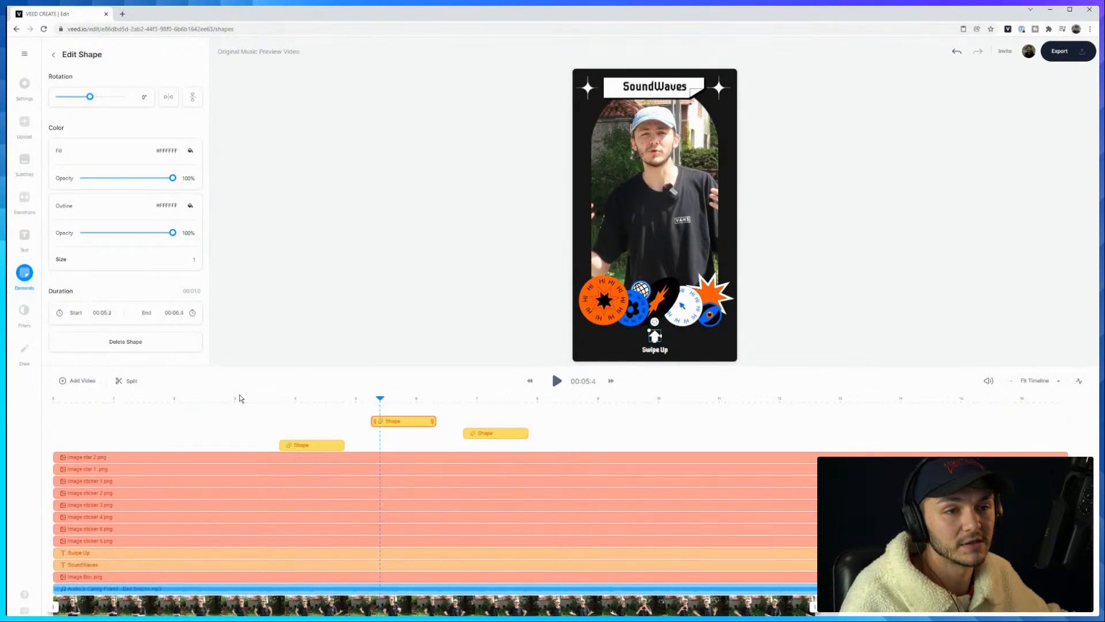
pyautogui.click(230, 397)
pyautogui.click(556, 382)
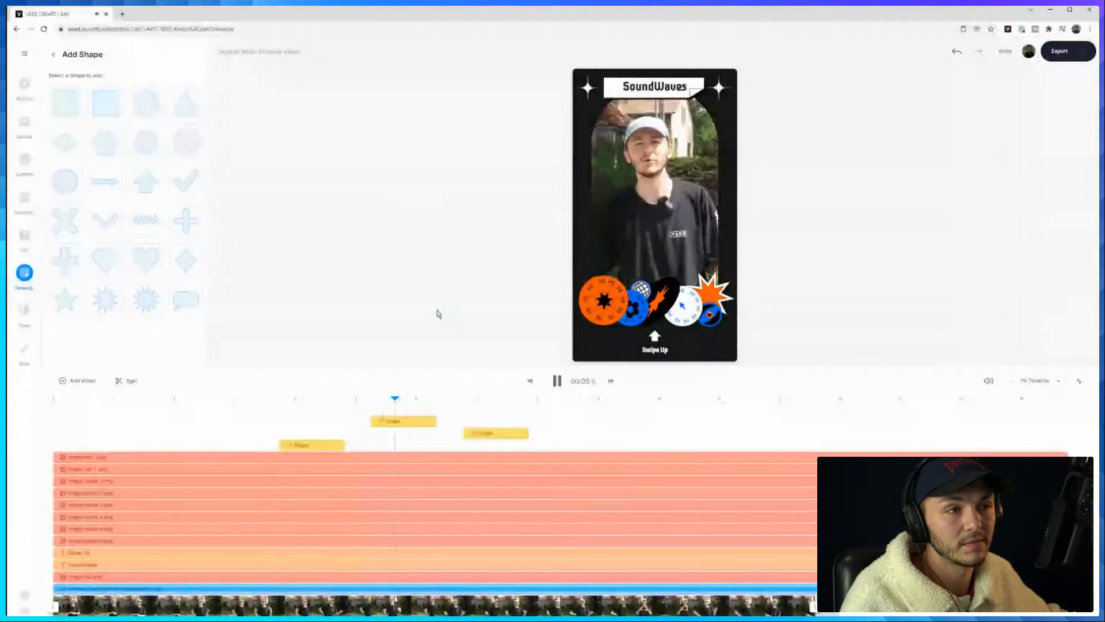
pyautogui.click(549, 379)
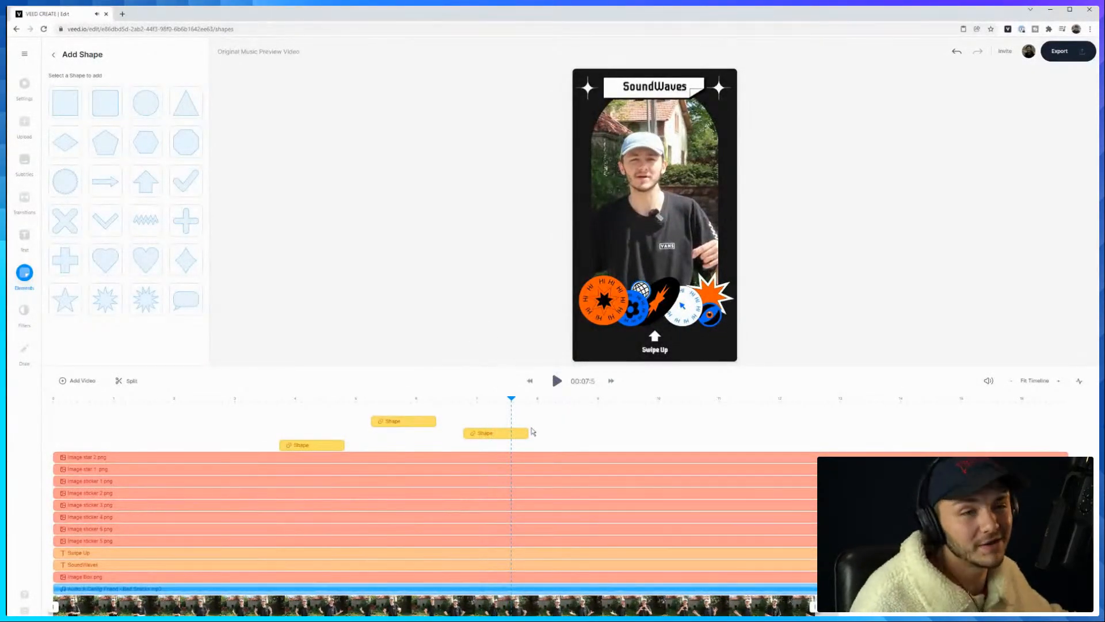
# Delete the two pasted copies of the arrow shape from the timeline
pyautogui.click(503, 433)
pyautogui.rightClick(503, 432)
pyautogui.click(528, 491)
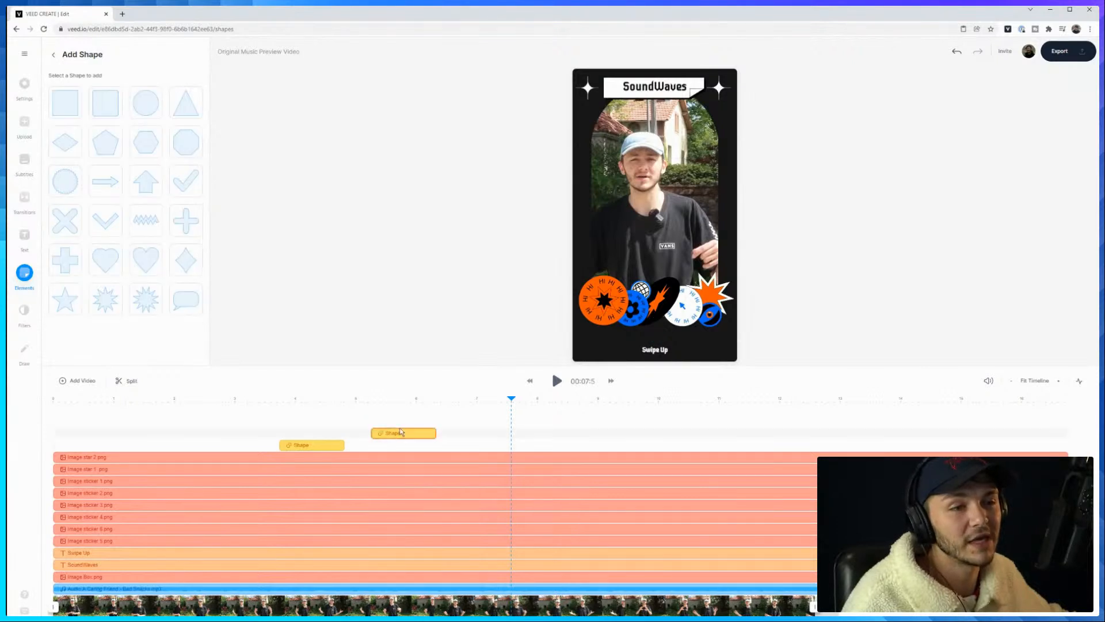
pyautogui.click(397, 434)
pyautogui.rightClick(397, 434)
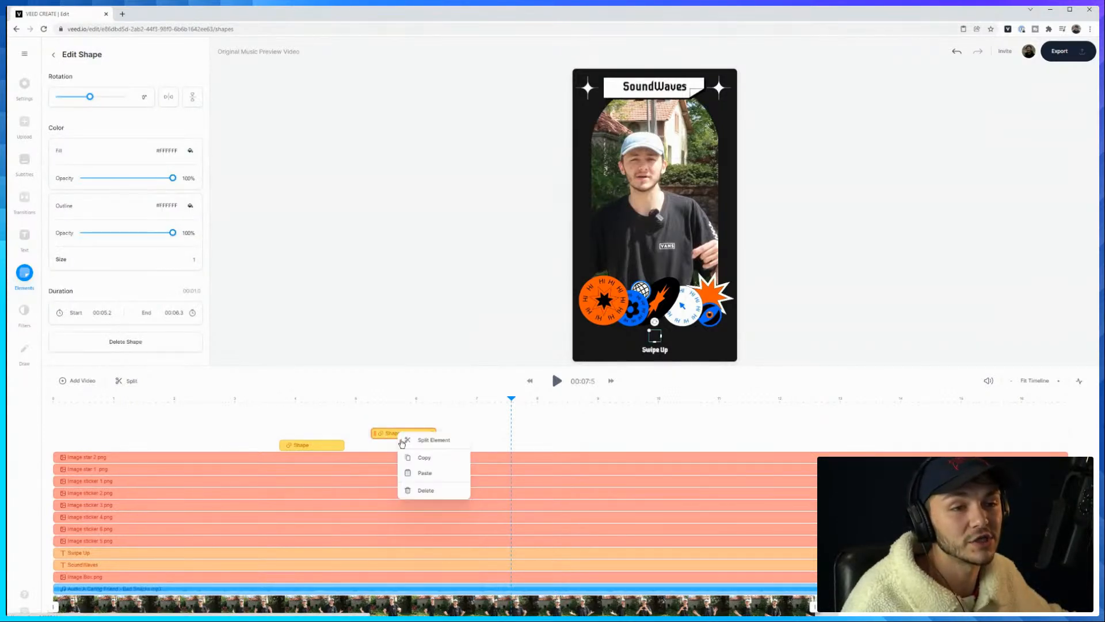
pyautogui.click(415, 490)
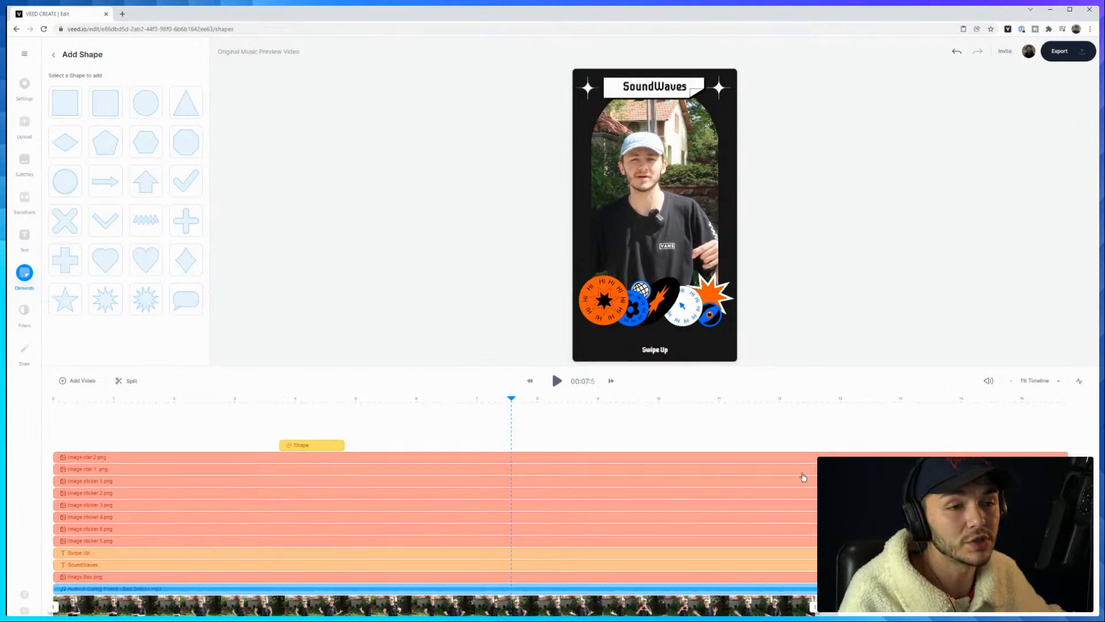
# Trim the music track, the Box.png image and the SoundWaves title to end with the video at 12.5 s
pyautogui.moveTo(1066, 588); pyautogui.dragTo(815, 588)
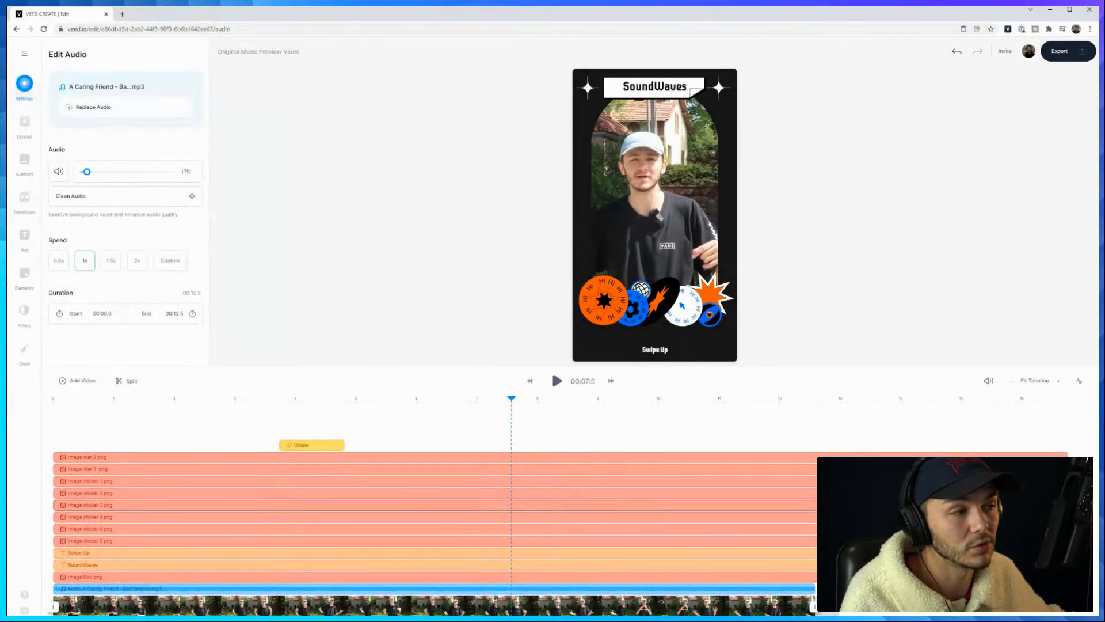
pyautogui.click(809, 576)
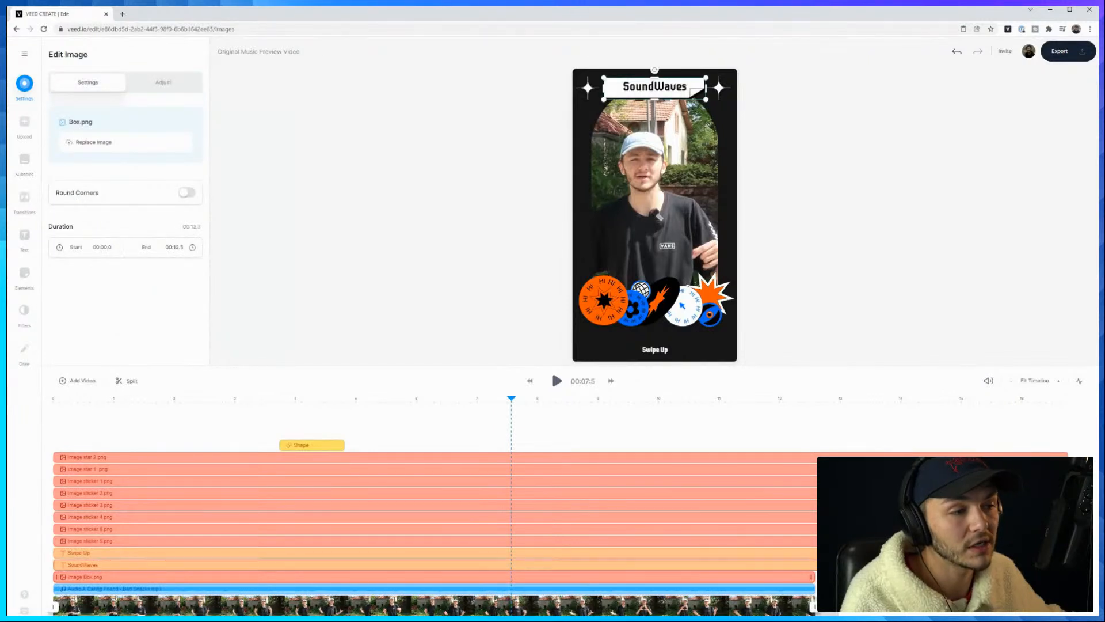
pyautogui.click(809, 564)
pyautogui.moveTo(812, 565); pyautogui.dragTo(813, 564)
# Split the Swipe Up text at the end of the video clip, at 12.5 s
pyautogui.moveTo(811, 399); pyautogui.dragTo(817, 399)
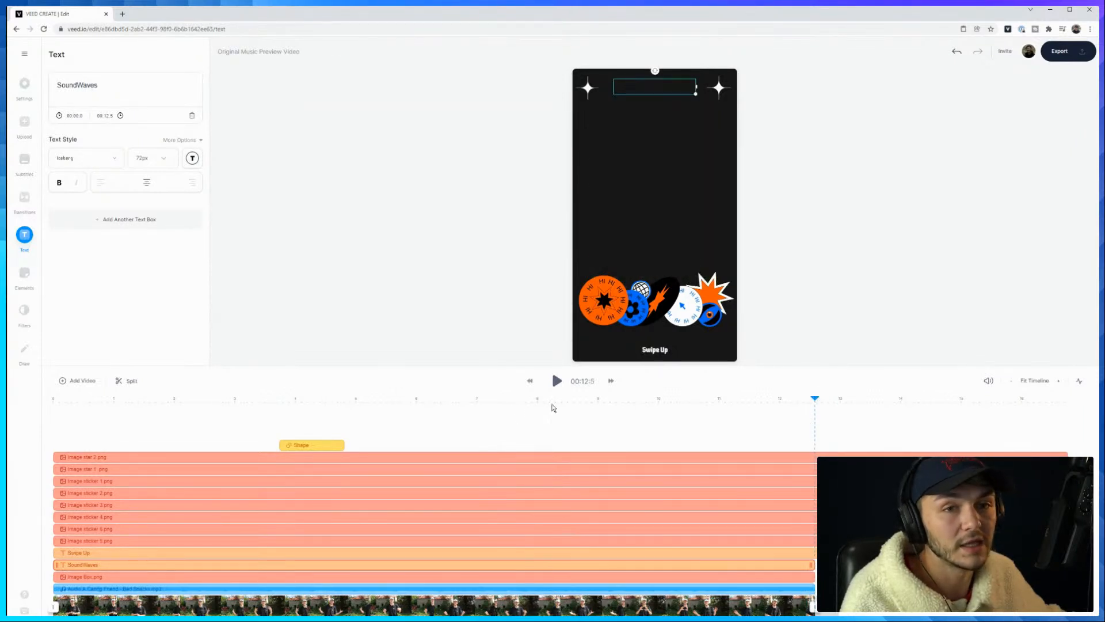
pyautogui.click(628, 422)
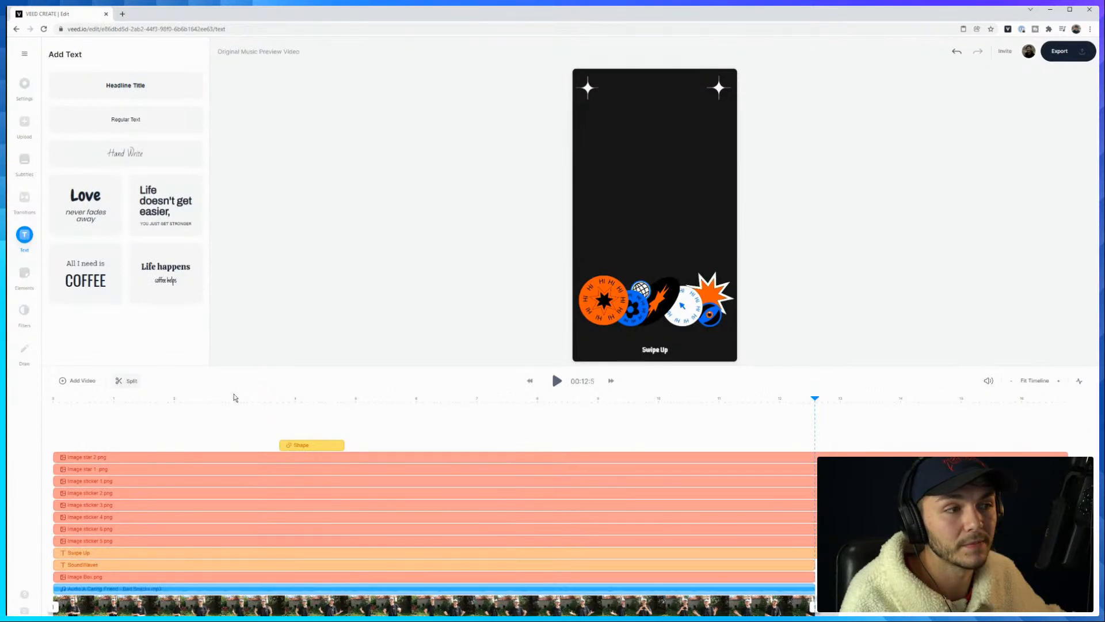
pyautogui.click(248, 552)
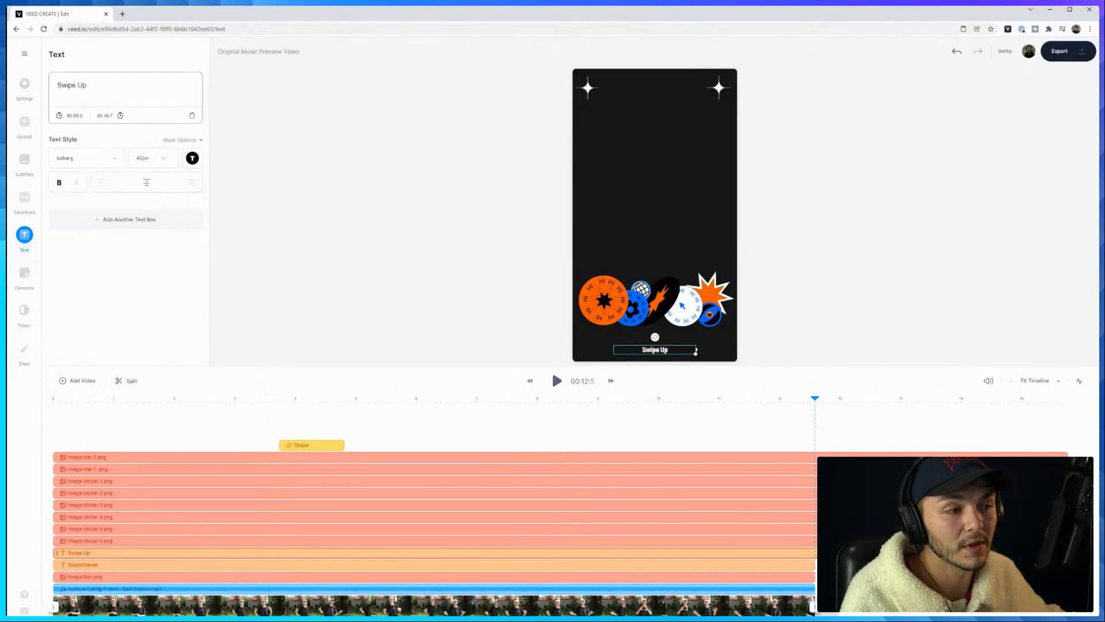
pyautogui.click(129, 384)
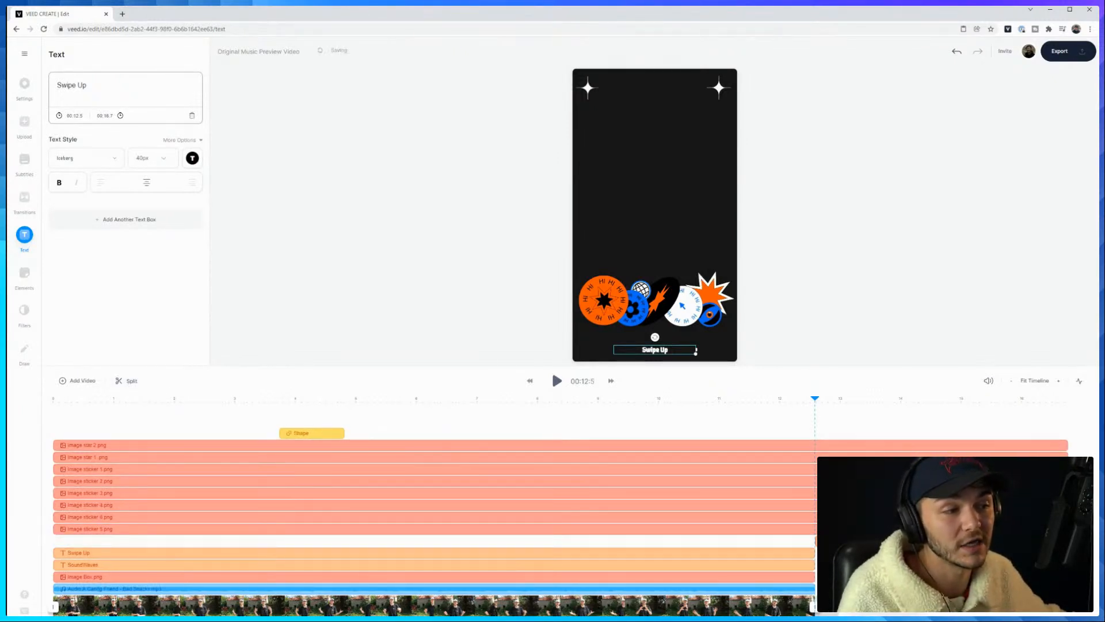
# Delete the leftover Swipe Up text after the split and trim the sticker 5.png image to end at 12.5 s
pyautogui.press('Delete')
pyautogui.moveTo(1064, 541); pyautogui.dragTo(812, 540)
pyautogui.click(744, 401)
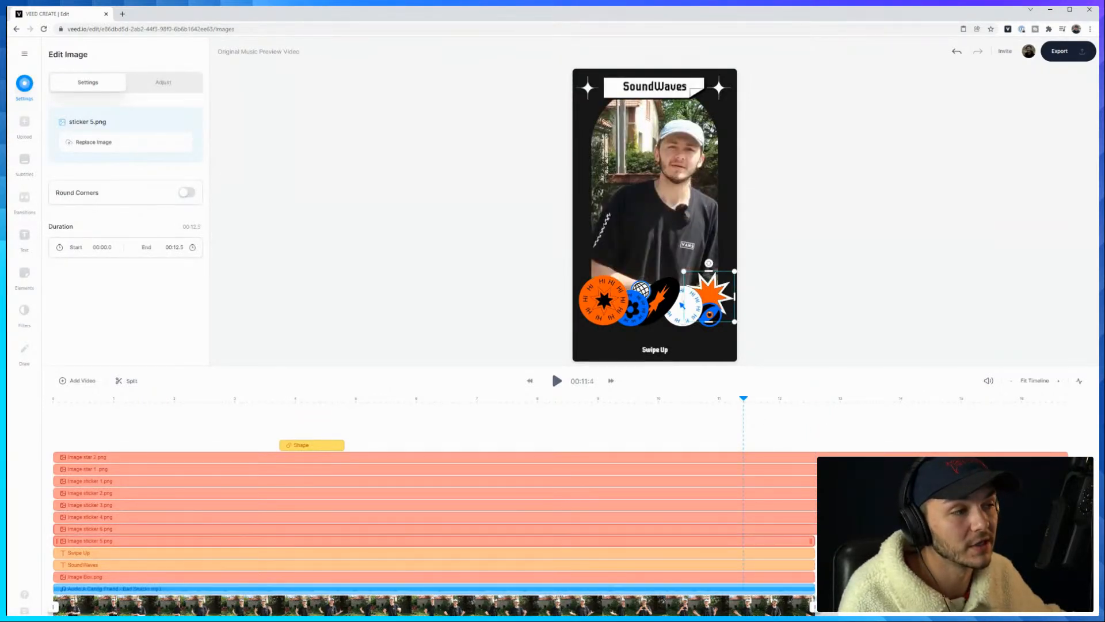
# Trim the other five sticker images and both star images to end at 12.5 s, and fit the timeline to the screen
pyautogui.click(944, 529)
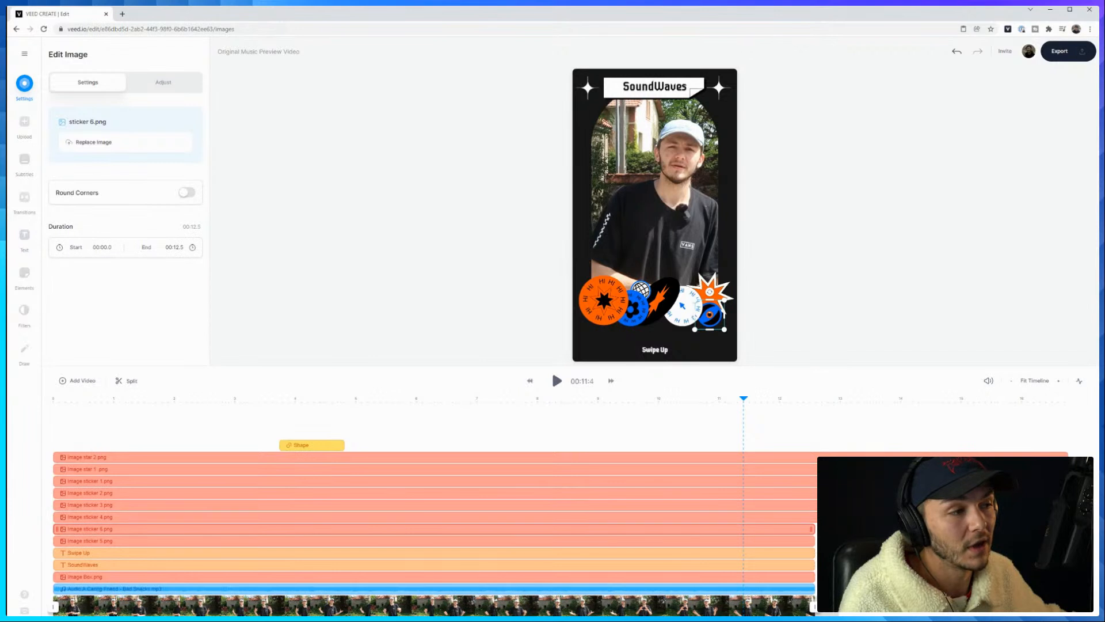
pyautogui.click(810, 517)
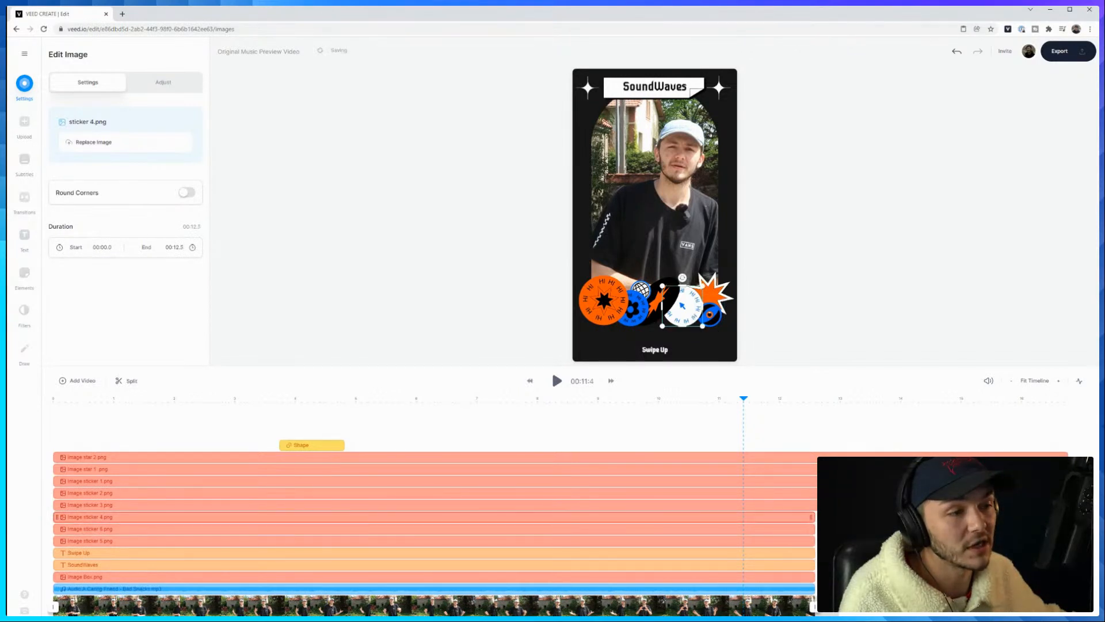
pyautogui.click(944, 505)
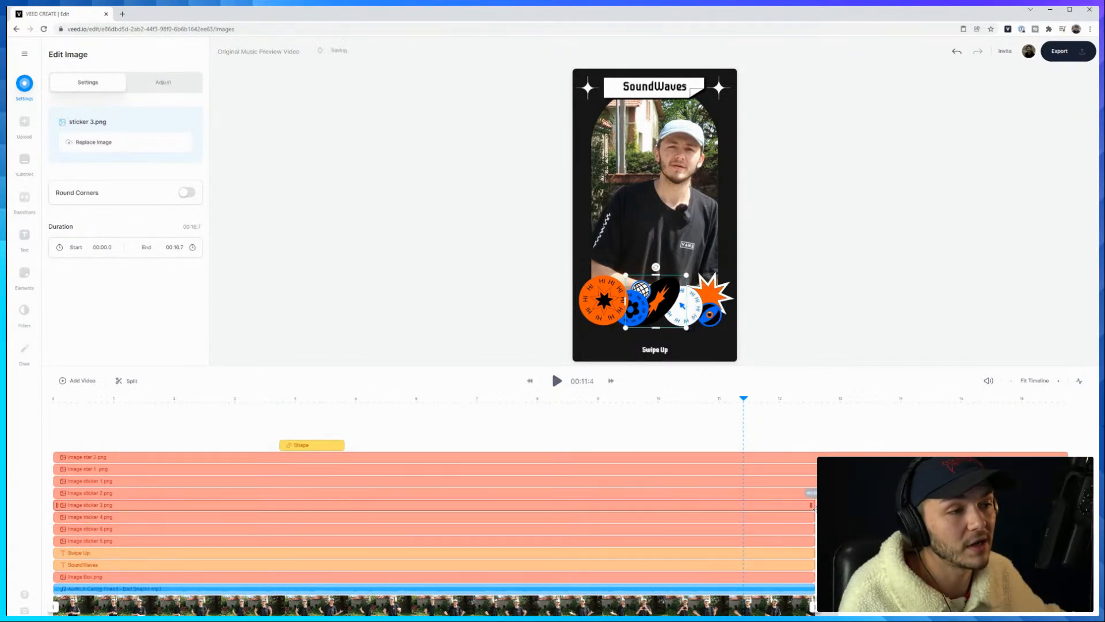
pyautogui.moveTo(1065, 493); pyautogui.dragTo(817, 493)
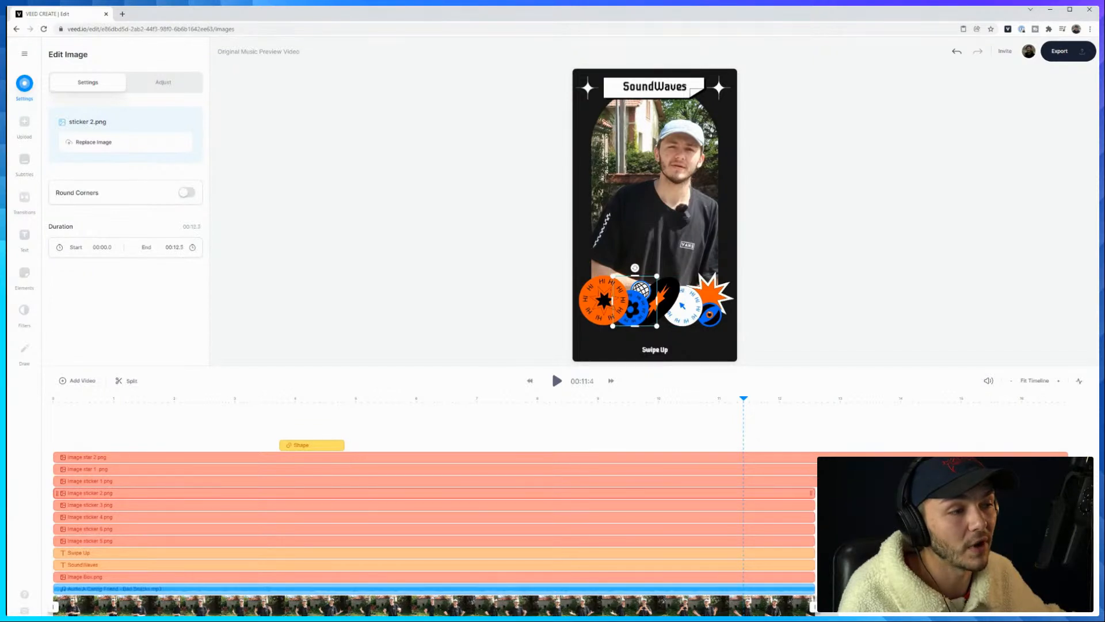
pyautogui.click(944, 481)
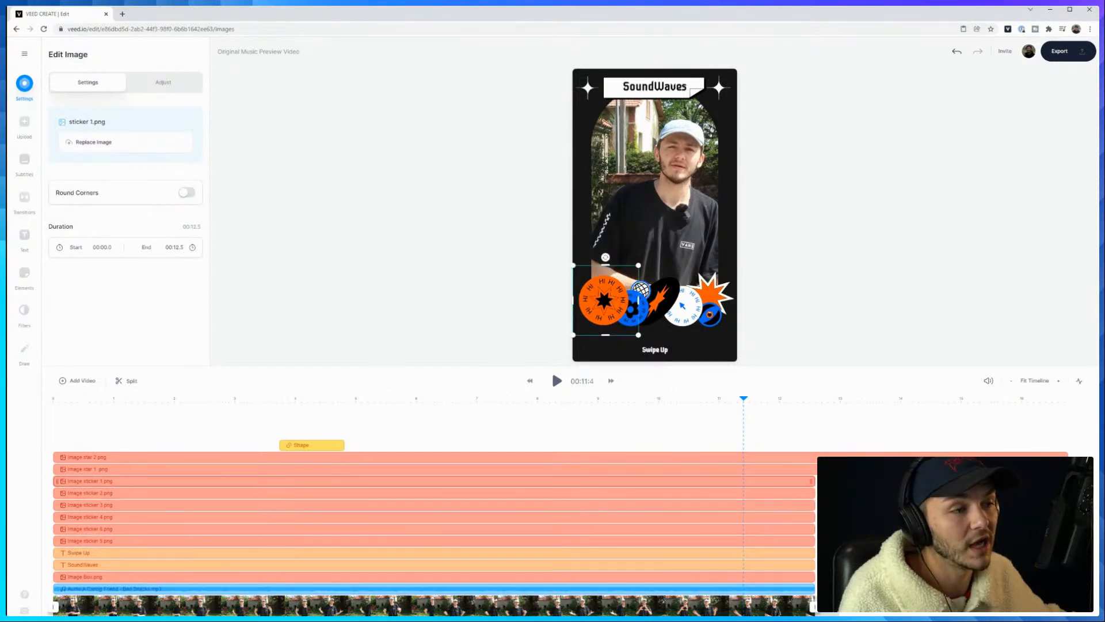
pyautogui.moveTo(1064, 469); pyautogui.dragTo(811, 458)
pyautogui.click(1039, 383)
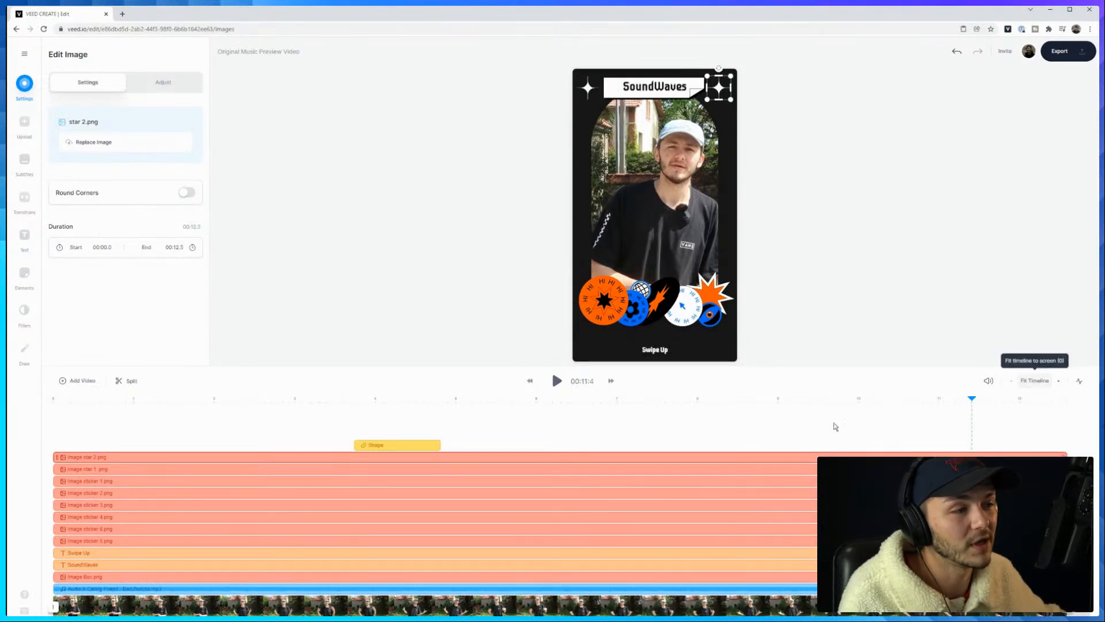
# Extend the arrow shape layer to span the whole video, from 0 s to the end of the other layers
pyautogui.click(392, 401)
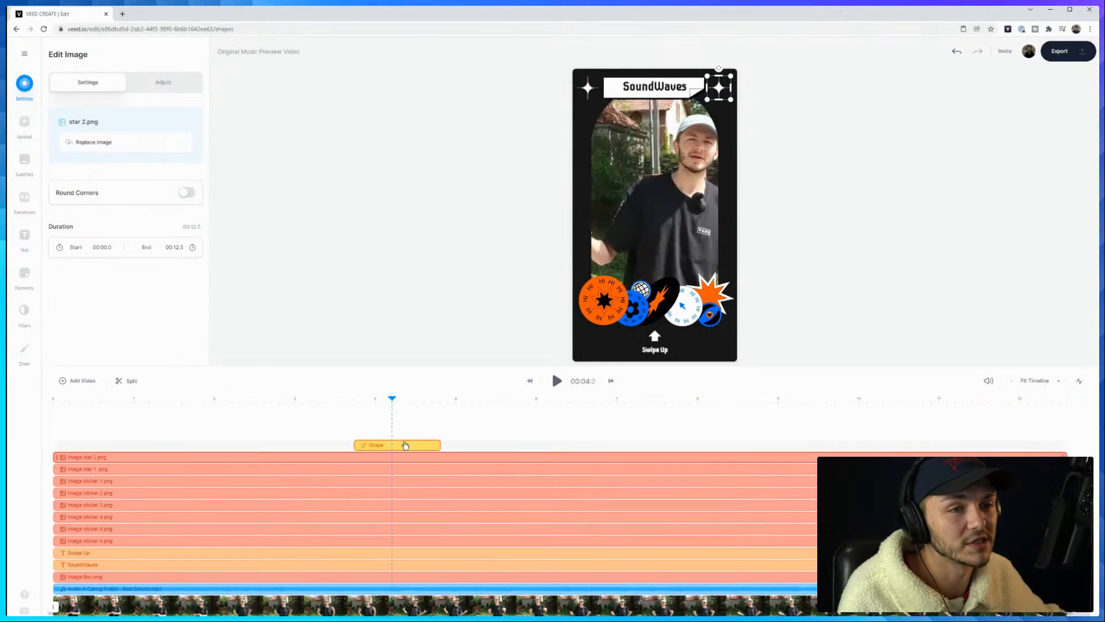
pyautogui.click(364, 444)
pyautogui.moveTo(355, 444); pyautogui.dragTo(54, 445)
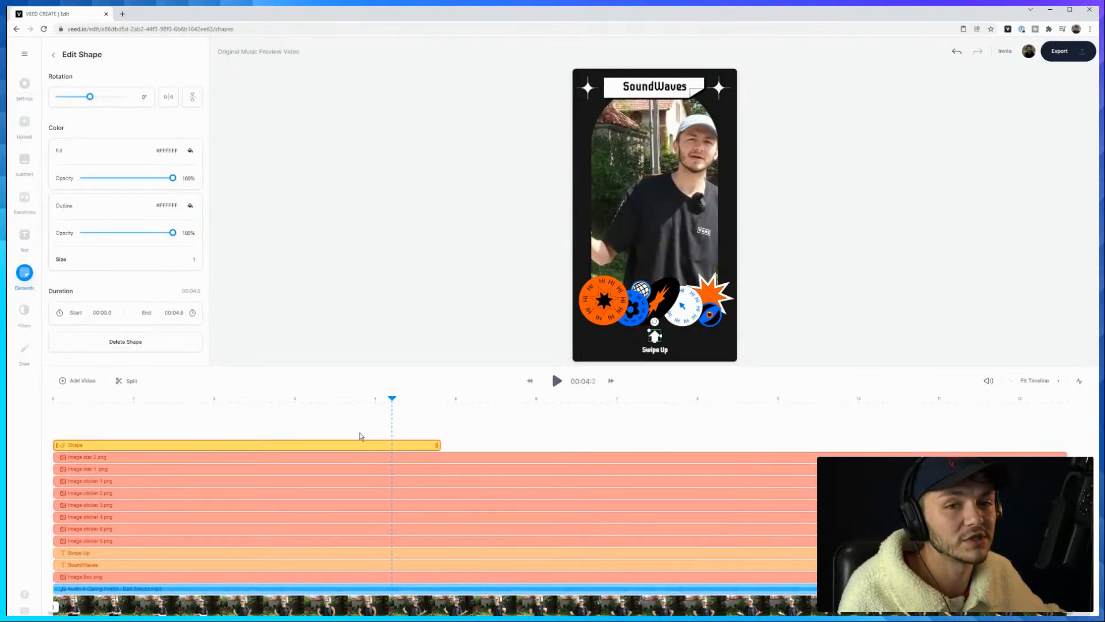
pyautogui.moveTo(435, 443); pyautogui.dragTo(1059, 444)
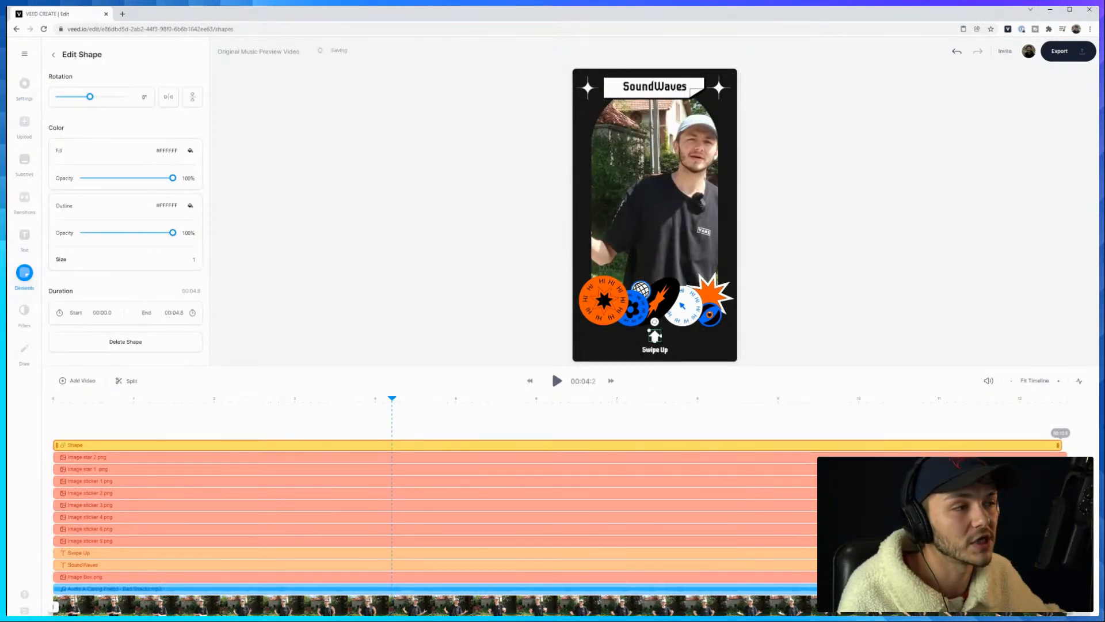
# Select the star, sticker and Swipe Up layers one after another and shift sticker 1.png slightly down on the canvas
pyautogui.click(321, 457)
pyautogui.click(326, 470)
pyautogui.click(328, 480)
pyautogui.click(329, 493)
pyautogui.click(331, 505)
pyautogui.click(333, 516)
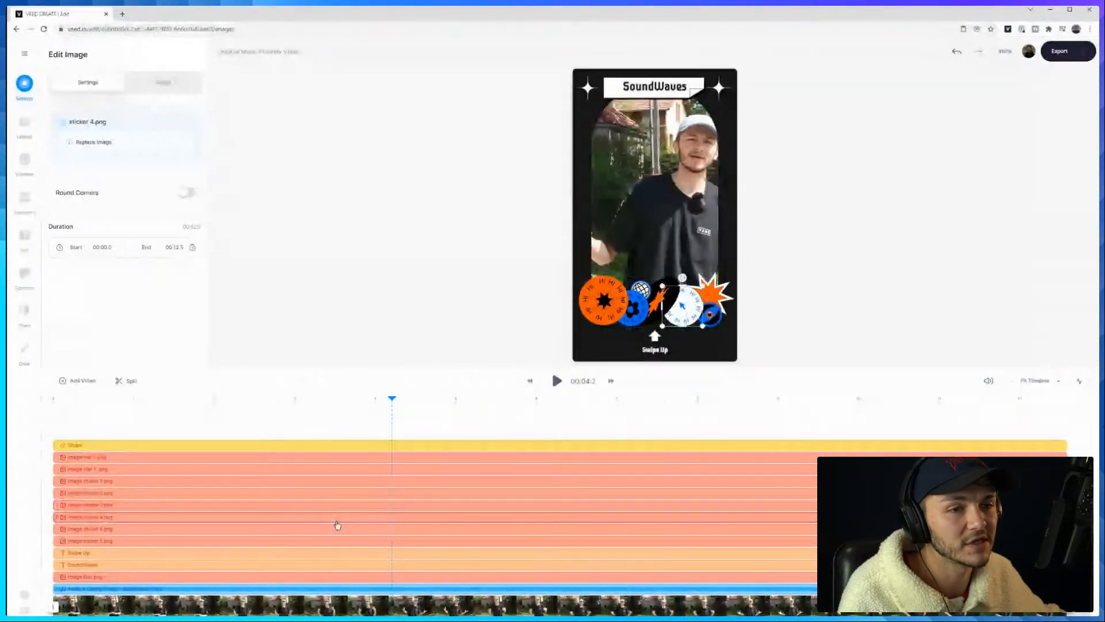
pyautogui.click(338, 528)
pyautogui.click(338, 540)
pyautogui.click(340, 553)
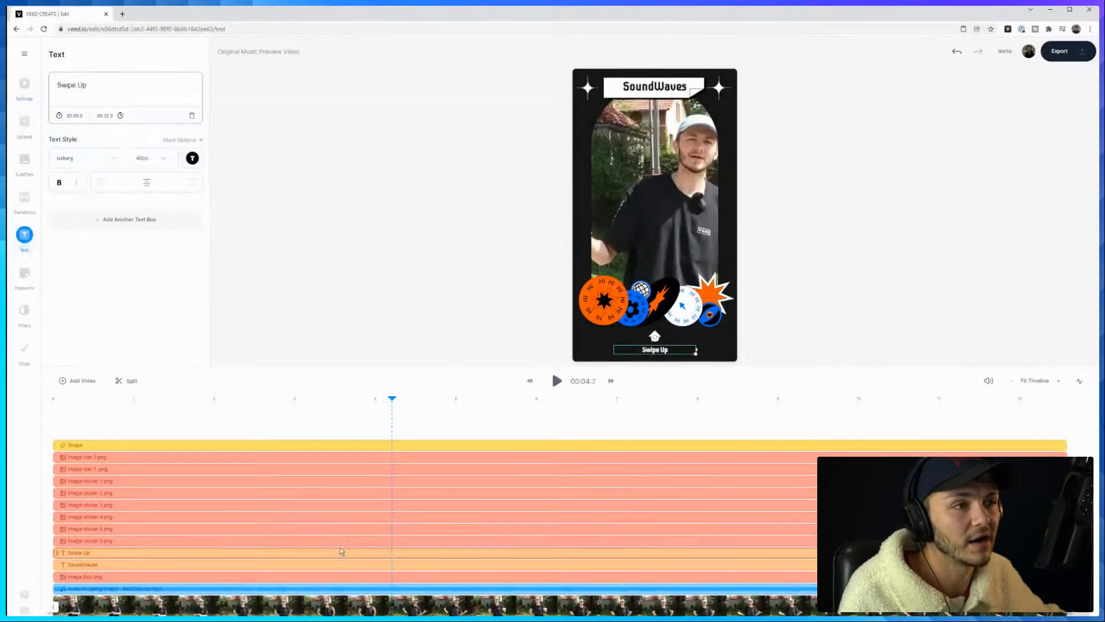
pyautogui.click(340, 540)
pyautogui.moveTo(719, 298); pyautogui.dragTo(608, 306)
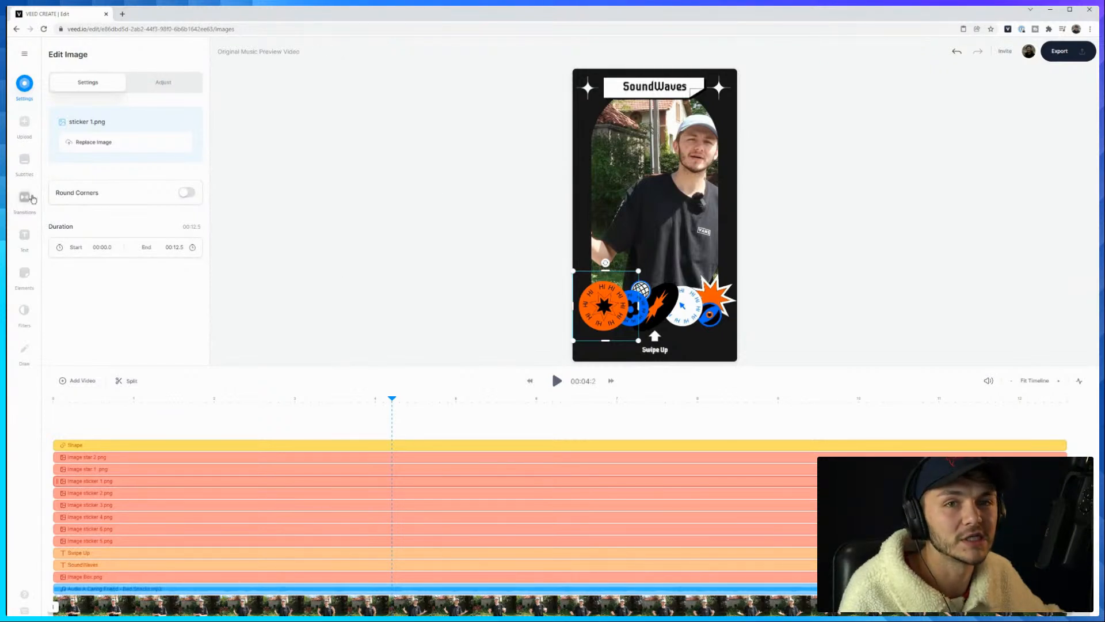
# Add a music visualizer sound wave in the solid grey-blue style and place it across the middle of the canvas
pyautogui.click(24, 272)
pyautogui.scroll(-1, 110, 204)
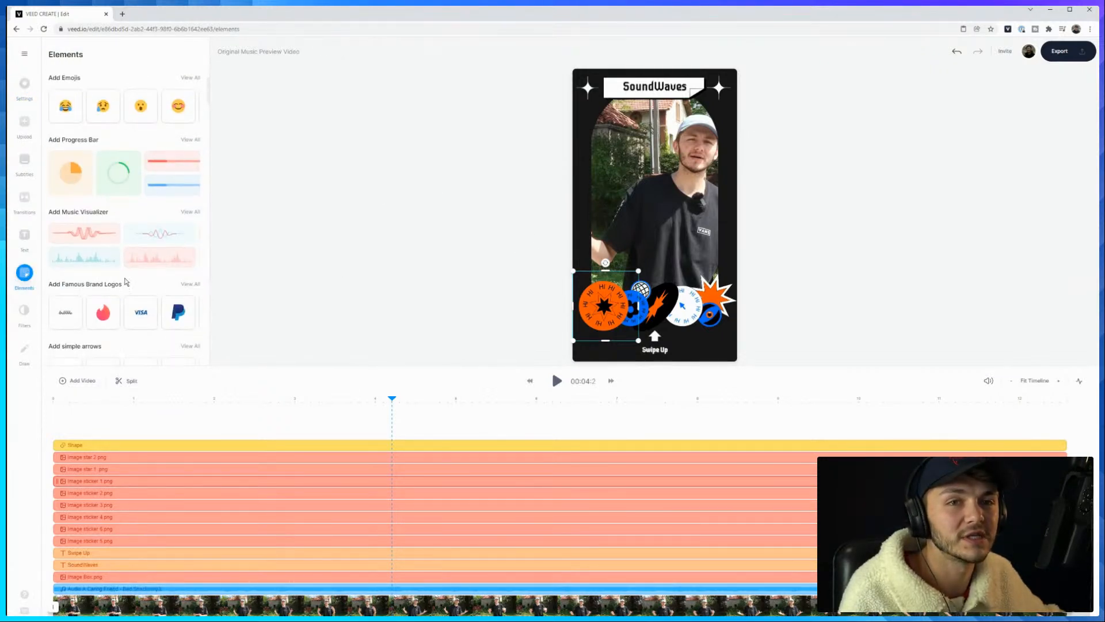
pyautogui.click(191, 212)
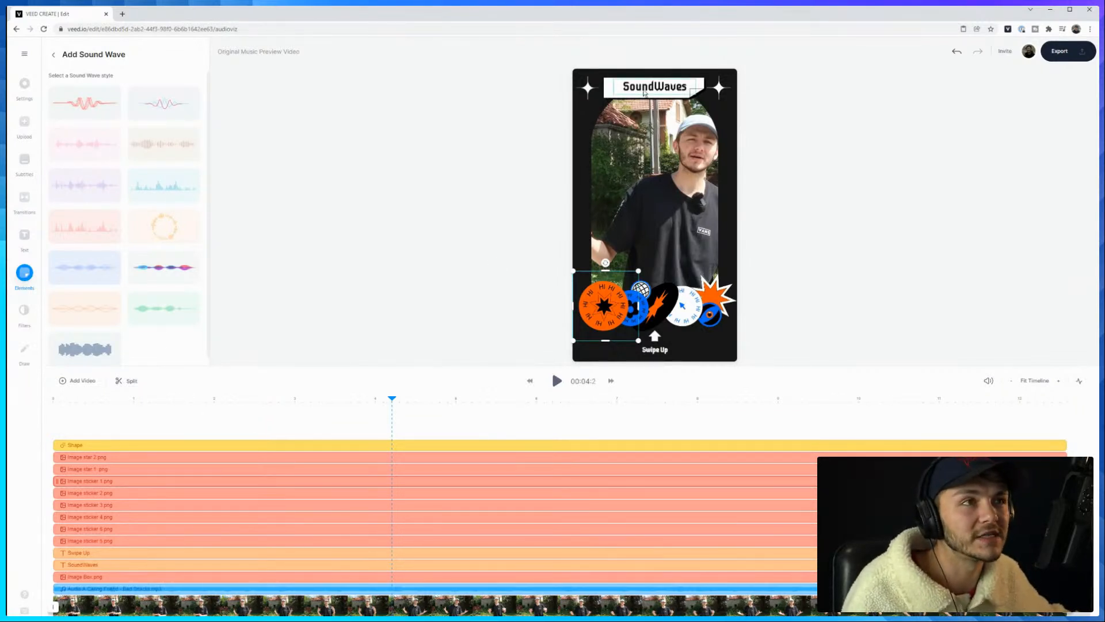
pyautogui.click(91, 352)
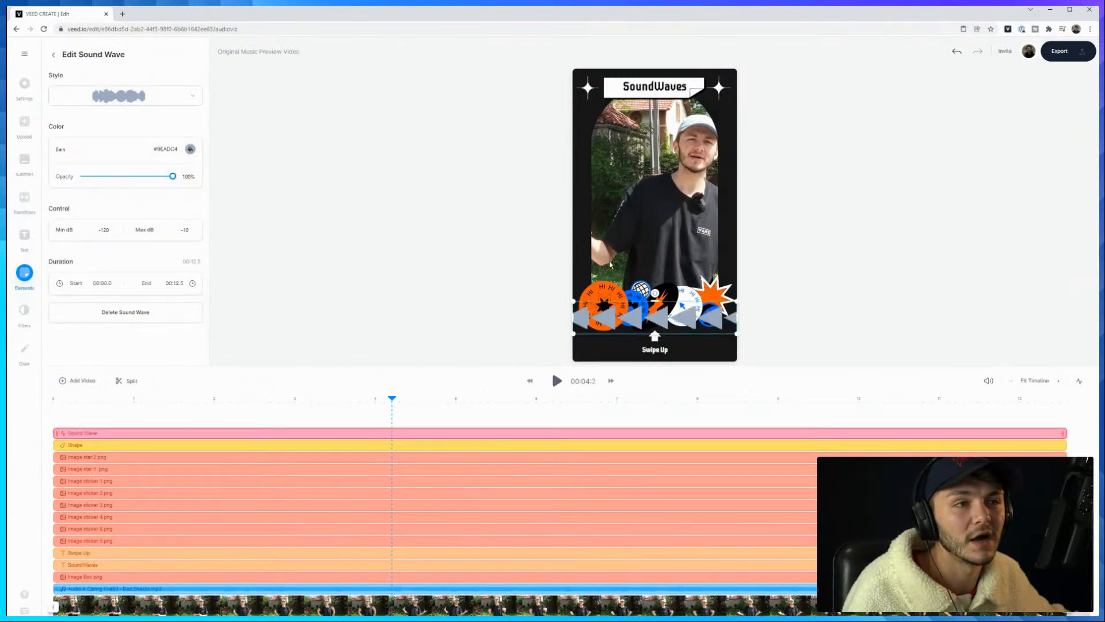
pyautogui.moveTo(641, 317); pyautogui.dragTo(640, 226)
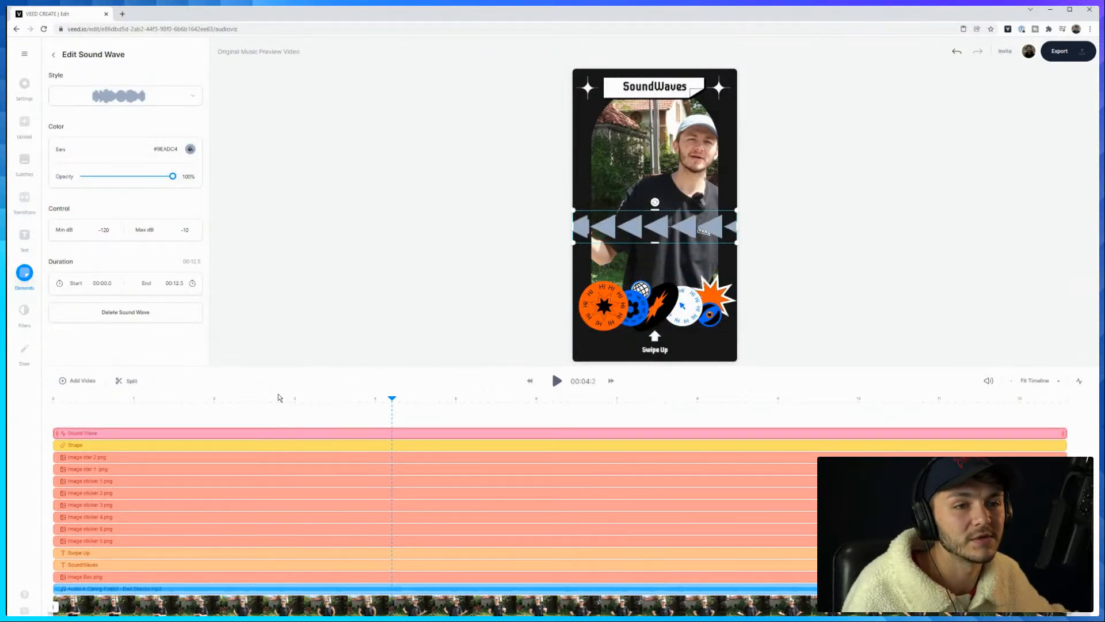
# Play back the sound wave animation from just before the 2 s mark for about two seconds
pyautogui.click(202, 398)
pyautogui.click(557, 383)
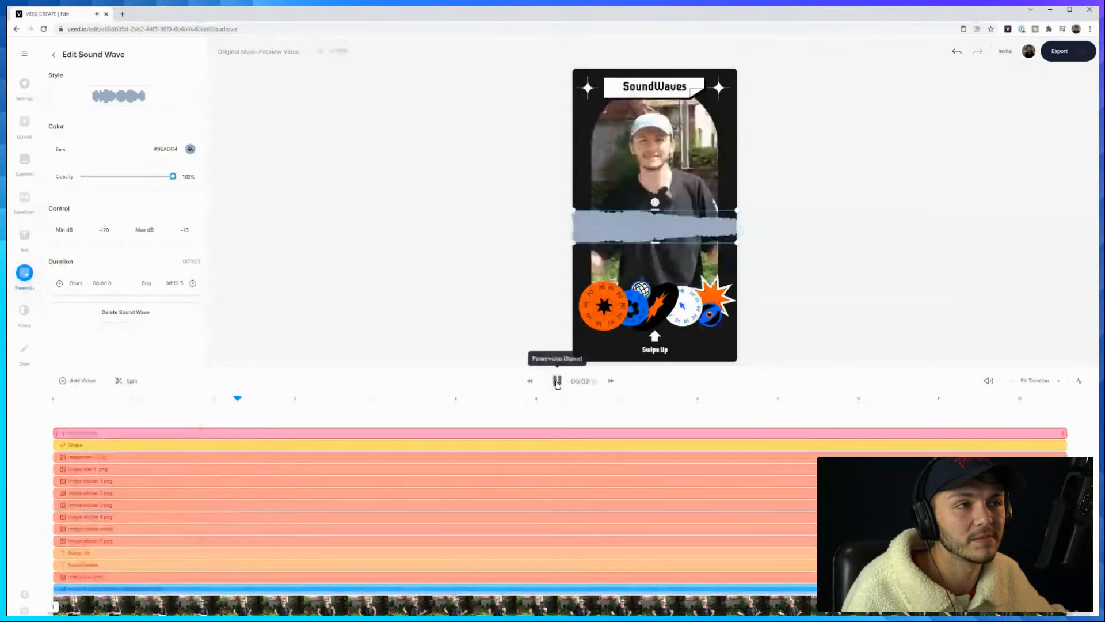
pyautogui.click(557, 383)
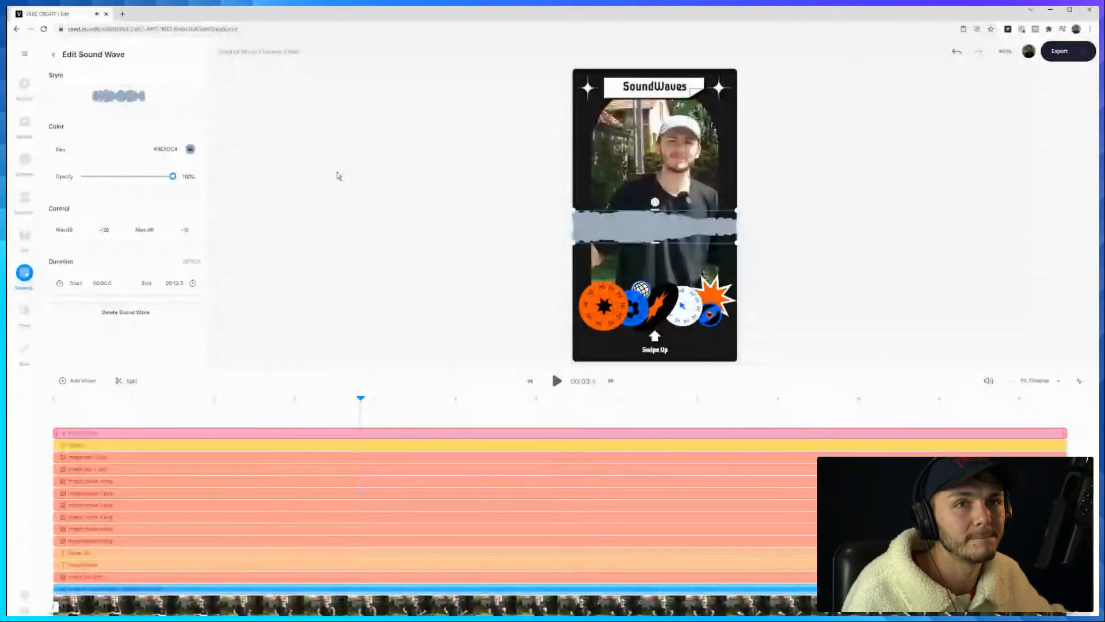
# Change the sound wave to the red vertical-bars style and place it along the bottom edge of the canvas
pyautogui.click(126, 96)
pyautogui.scroll(6, 156, 199)
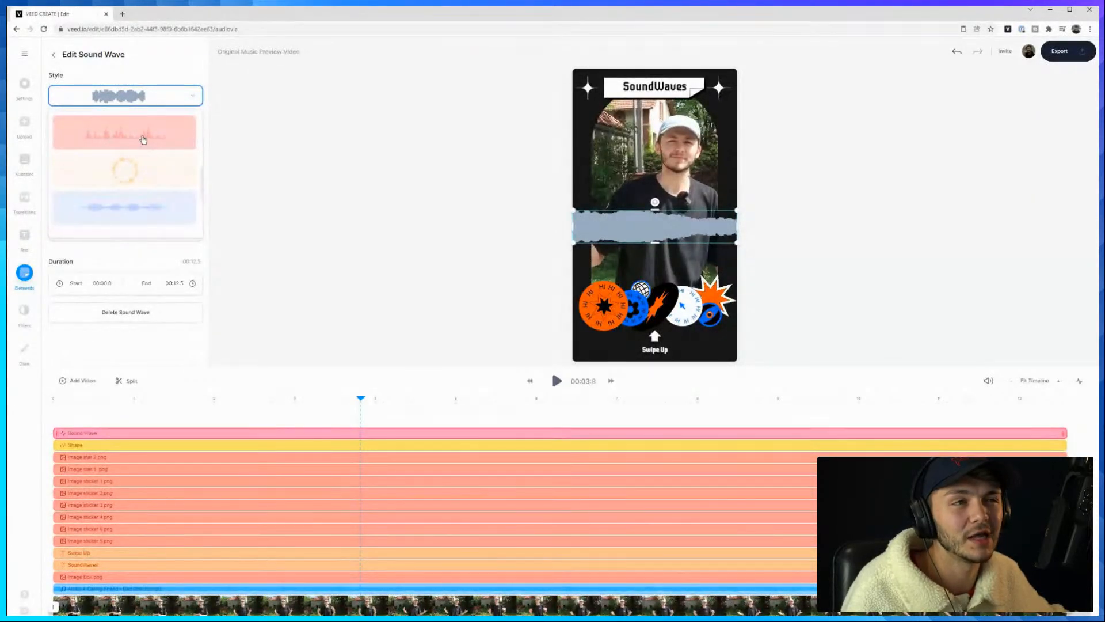
pyautogui.click(144, 140)
pyautogui.moveTo(621, 232); pyautogui.dragTo(655, 314)
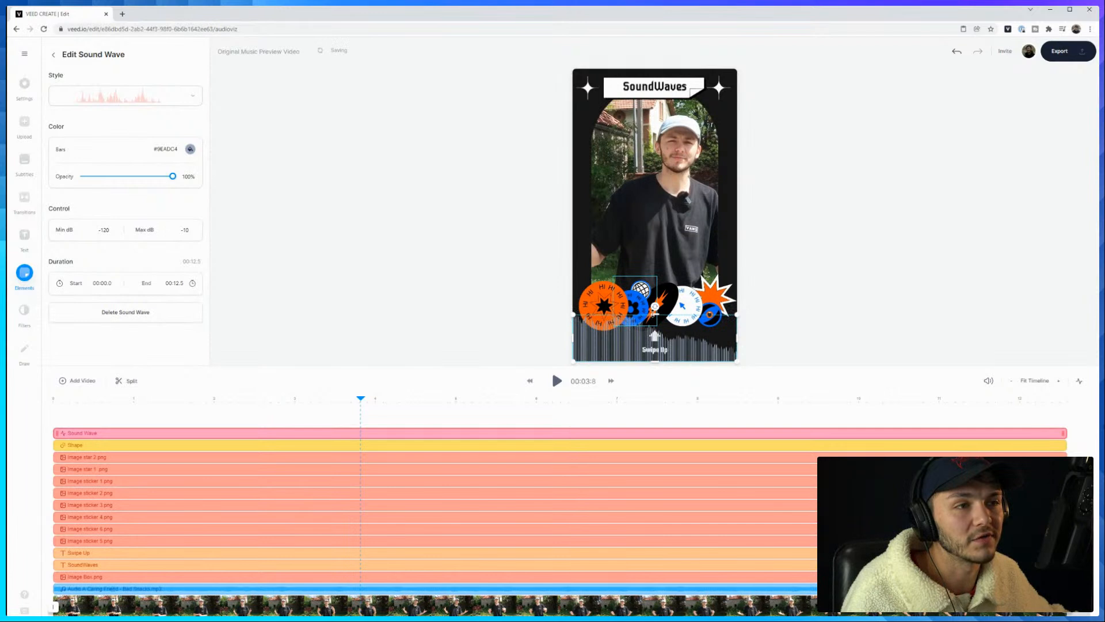
# Send the sound wave backward one layer at a time, below the arrow shape and the star 2.png image
pyautogui.rightClick(696, 350)
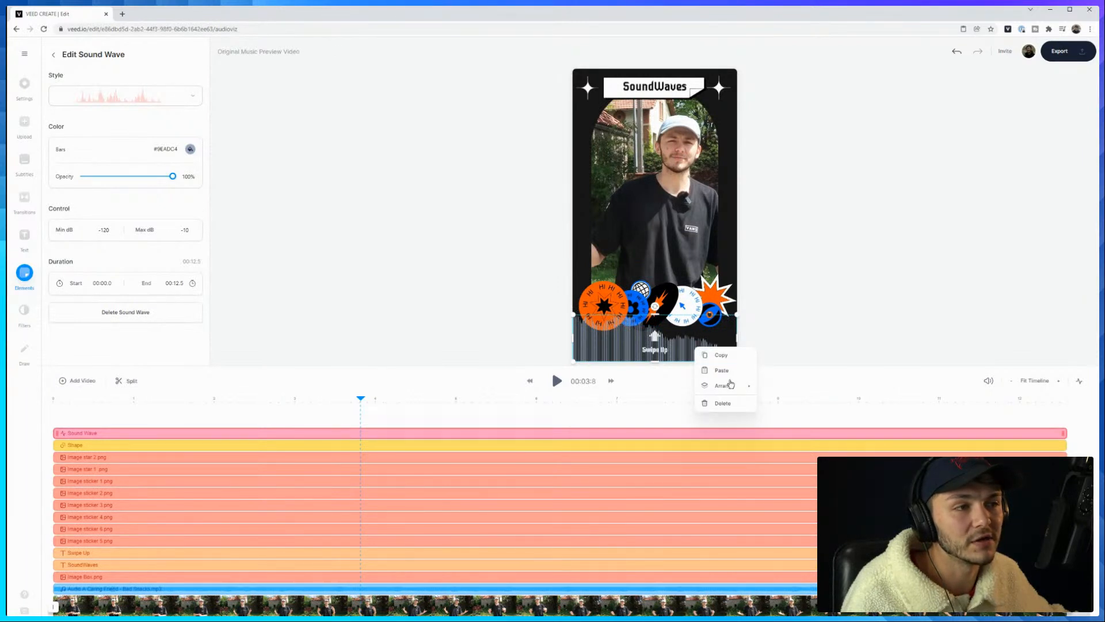
pyautogui.moveTo(730, 386)
pyautogui.click(804, 419)
pyautogui.rightClick(694, 358)
pyautogui.click(782, 395)
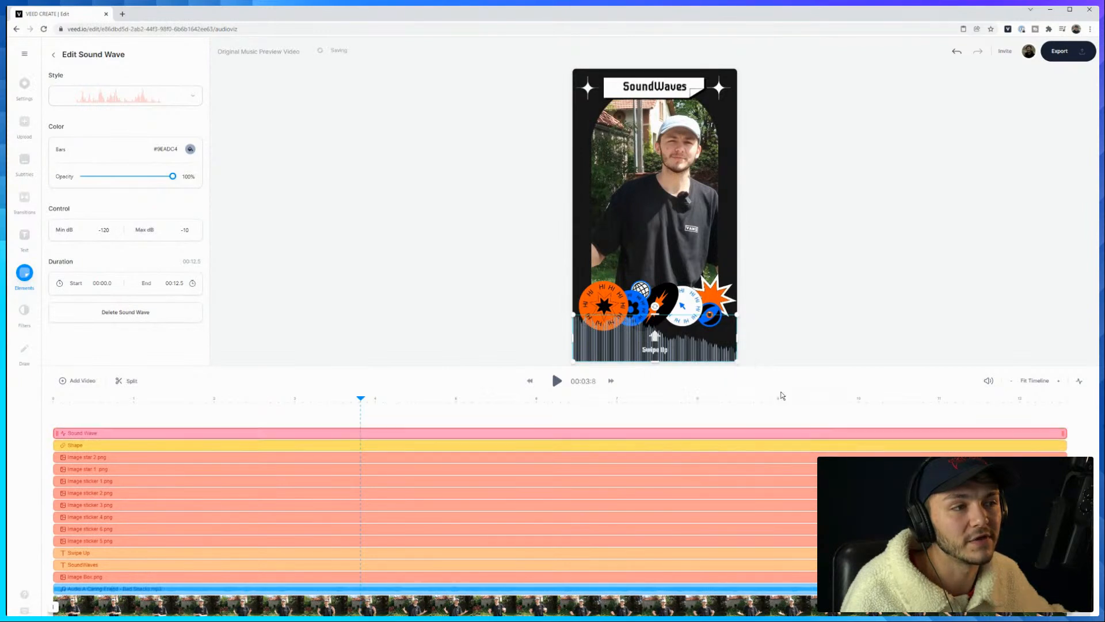
pyautogui.rightClick(691, 353)
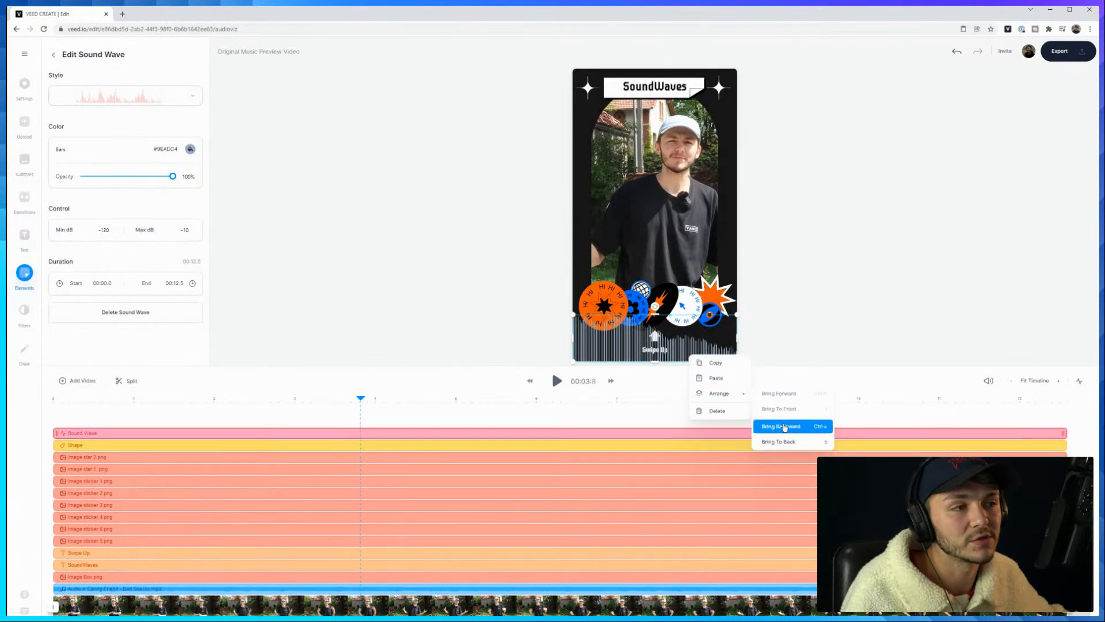
pyautogui.click(786, 431)
pyautogui.rightClick(714, 358)
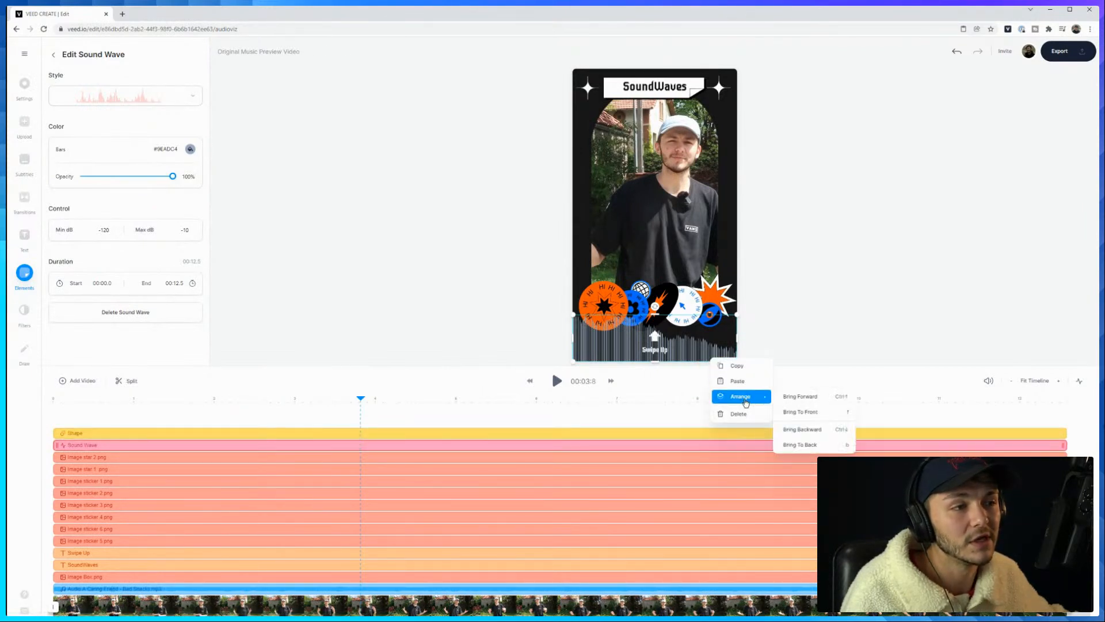
pyautogui.click(812, 431)
pyautogui.rightClick(697, 351)
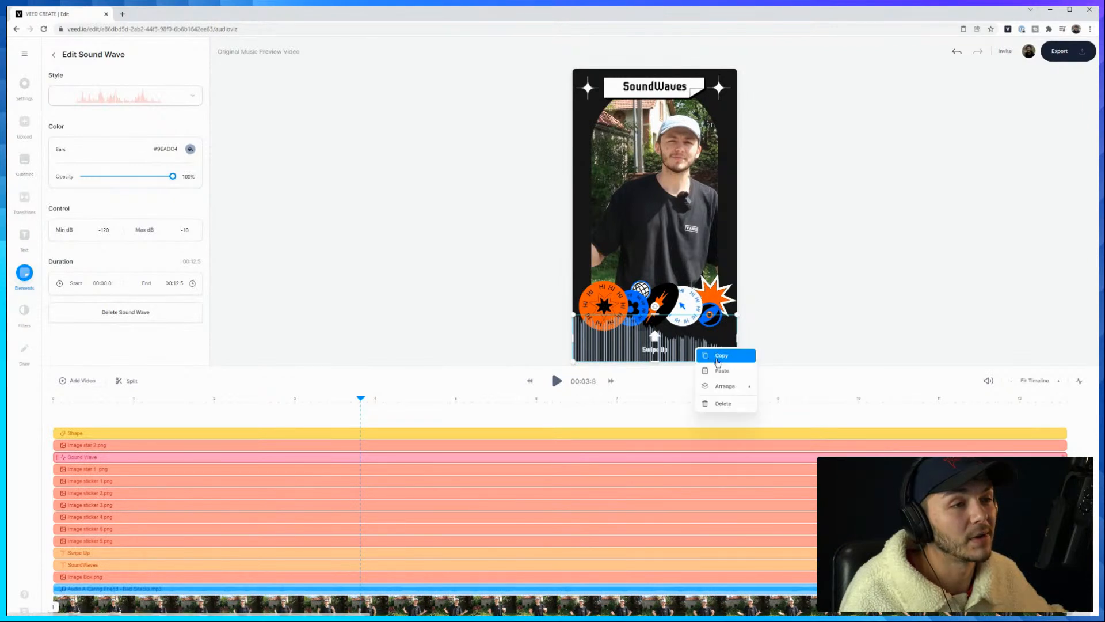
pyautogui.click(792, 316)
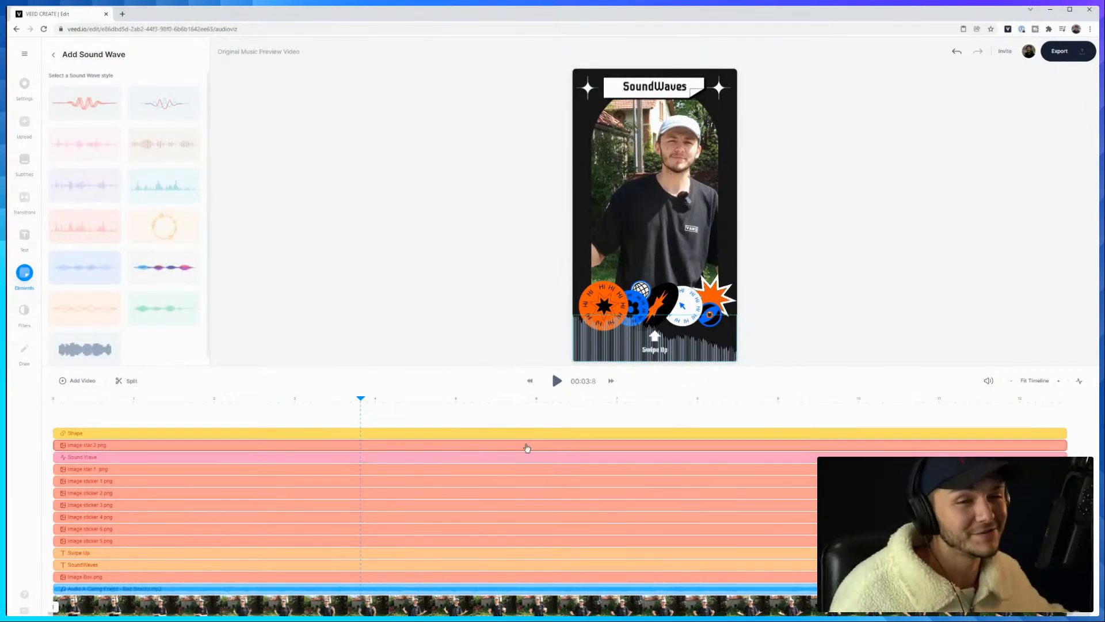
pyautogui.rightClick(689, 349)
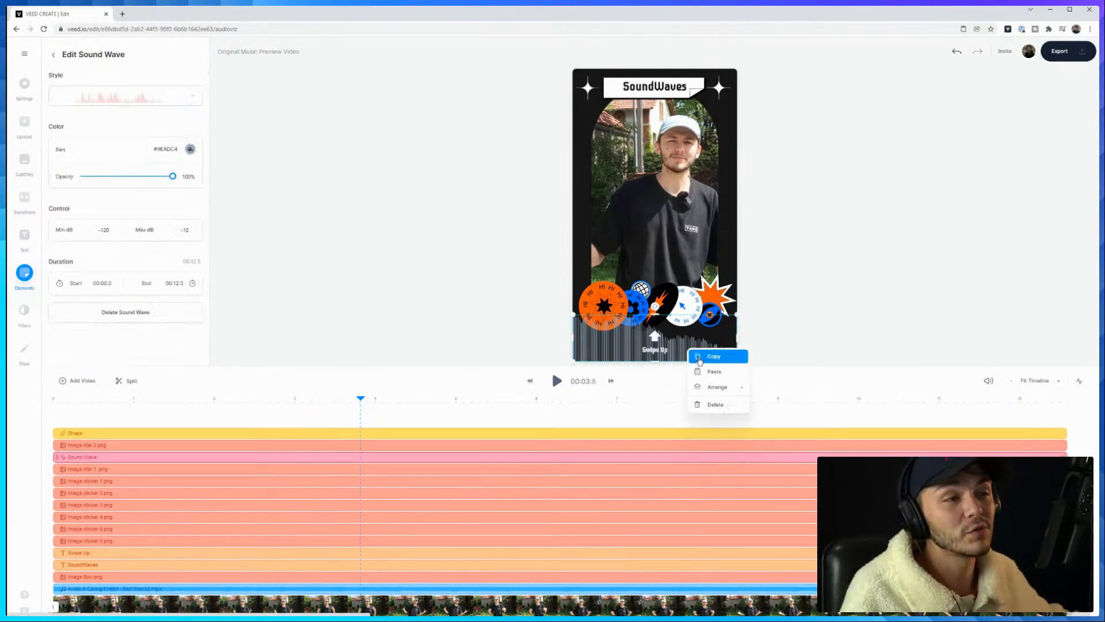
pyautogui.click(493, 312)
# Move the Sound Wave layer beneath the Box.png image, just above the music track, and play the video from the start
pyautogui.moveTo(271, 456); pyautogui.dragTo(252, 574)
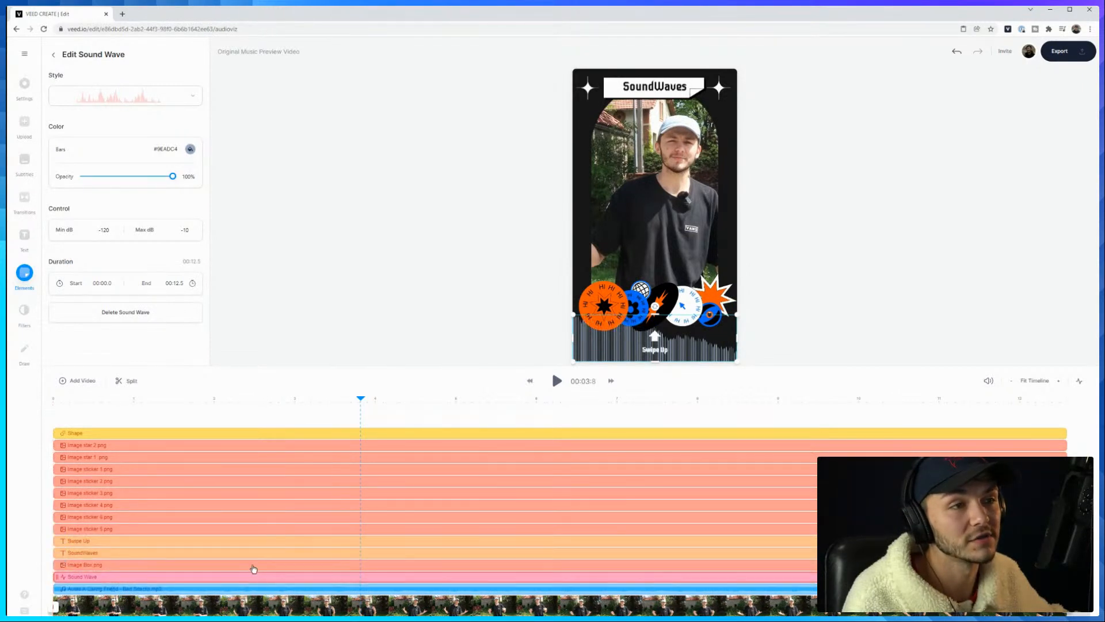
pyautogui.click(327, 264)
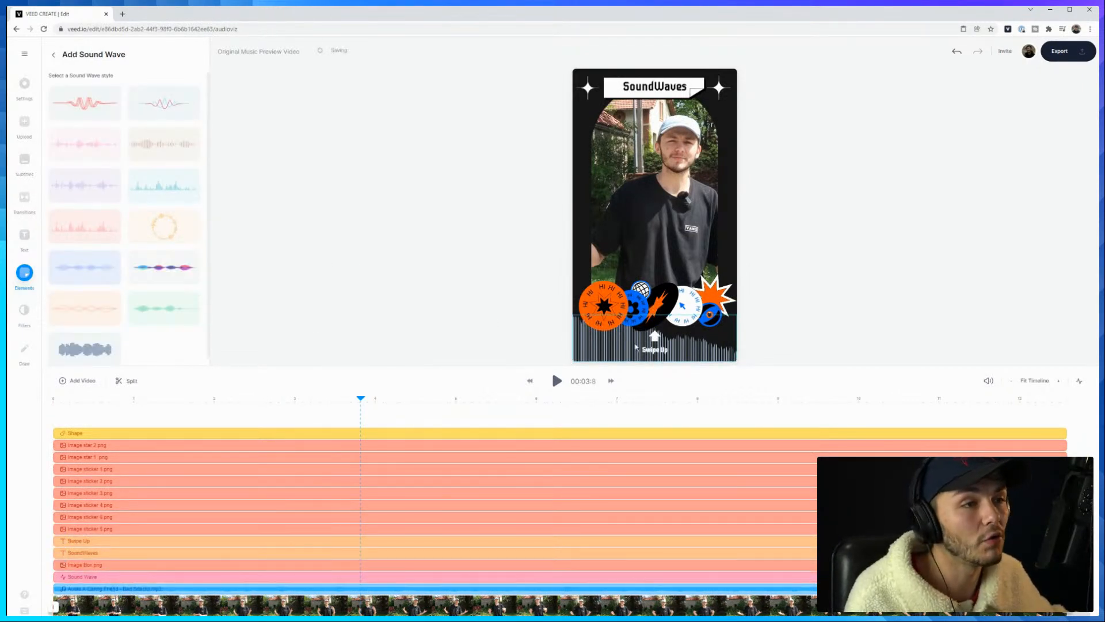
pyautogui.moveTo(292, 400); pyautogui.dragTo(251, 396)
pyautogui.moveTo(81, 408); pyautogui.dragTo(51, 403)
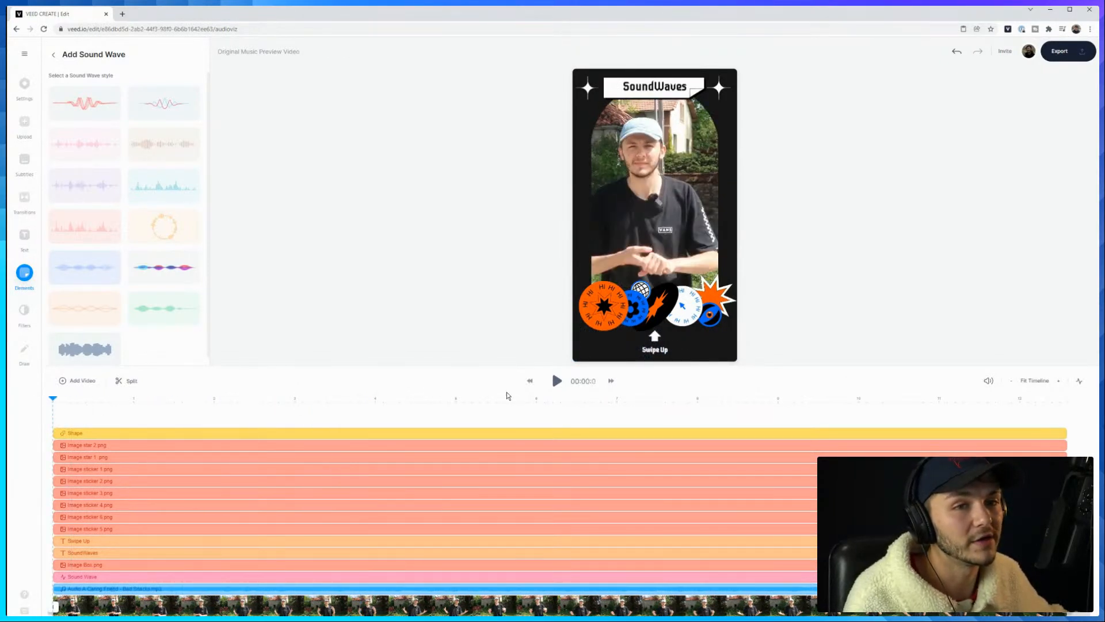
pyautogui.click(557, 381)
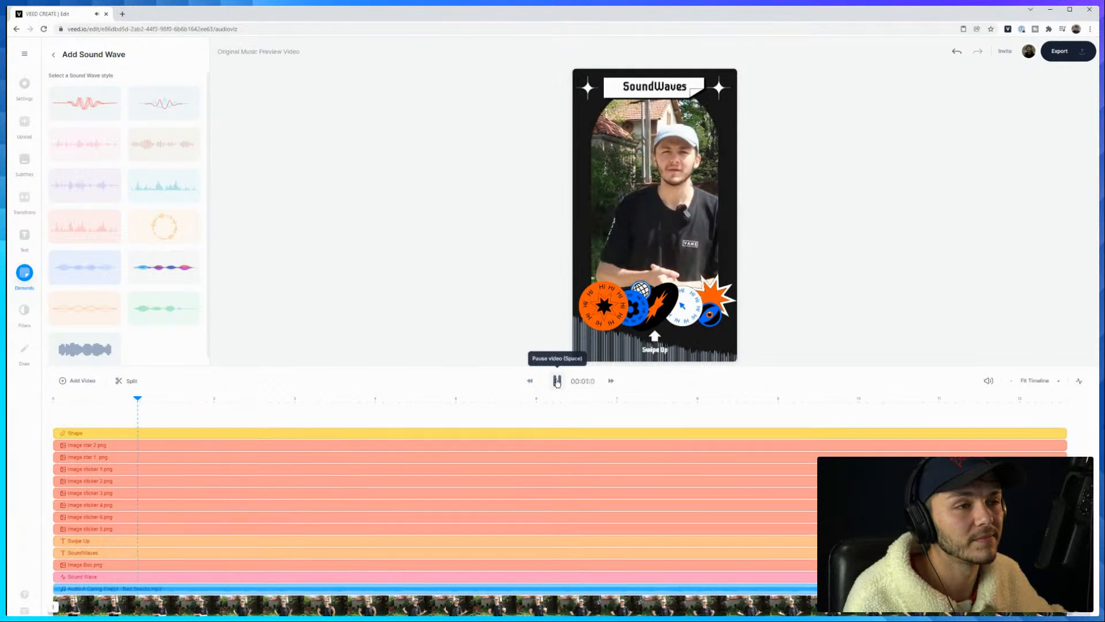
pyautogui.click(557, 381)
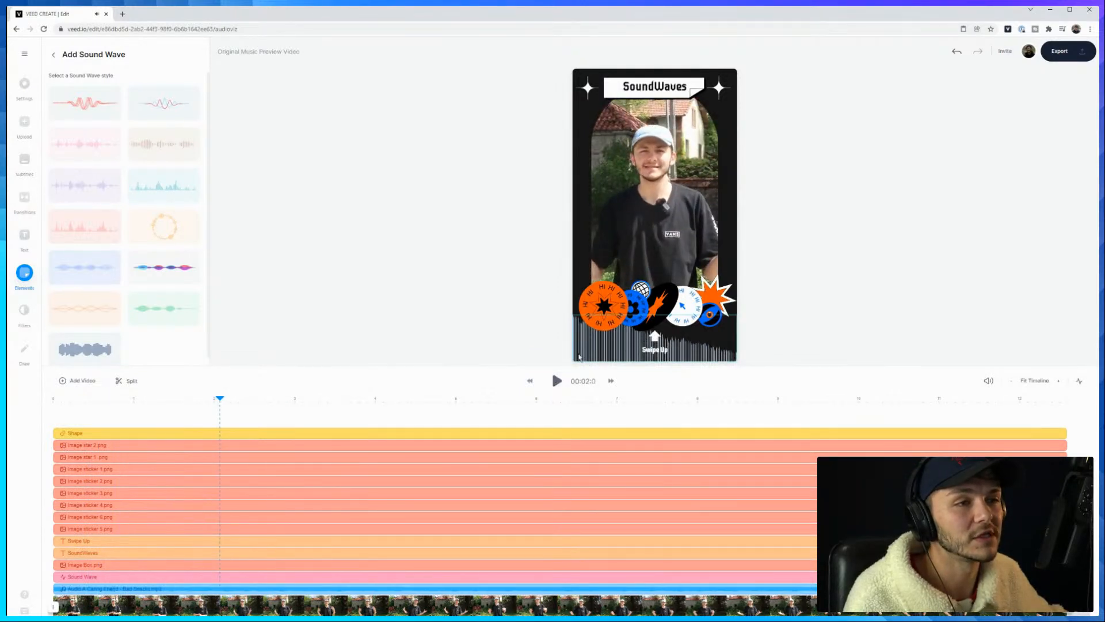
# Recolor the sound wave bars white (#FFFFFF) after trying red #FF4149, and lower the color's opacity to 61%
pyautogui.click(599, 349)
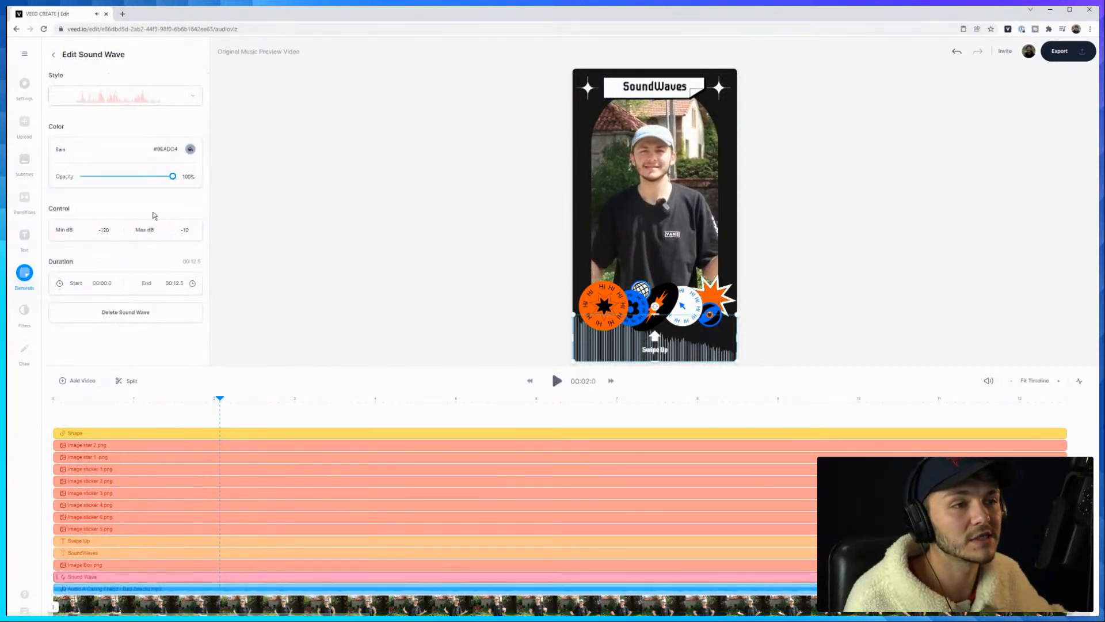
pyautogui.click(190, 150)
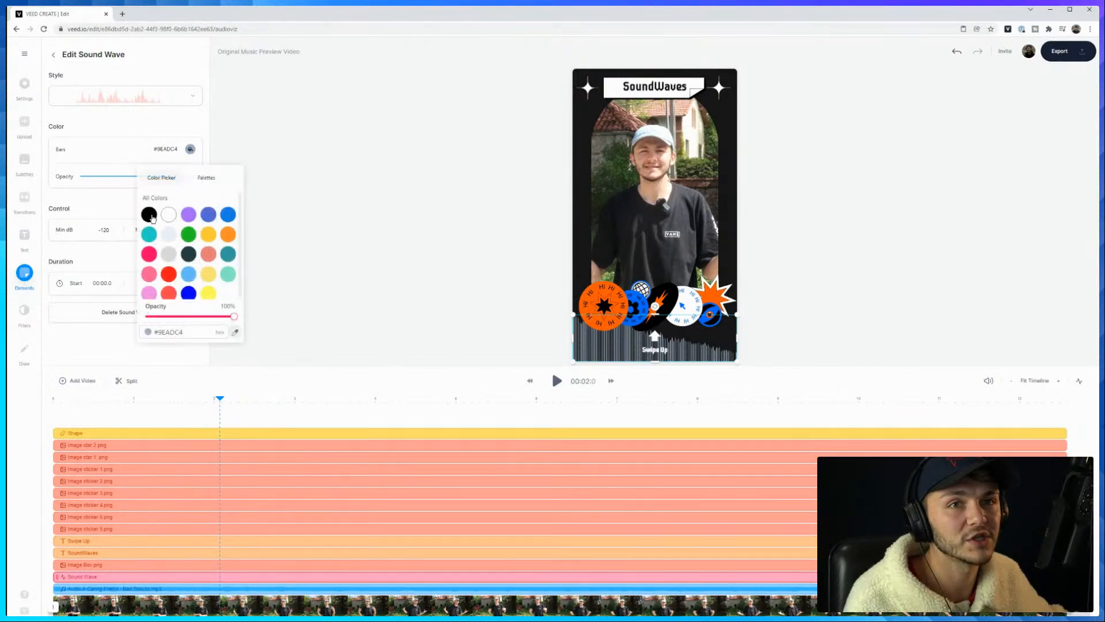
pyautogui.click(169, 214)
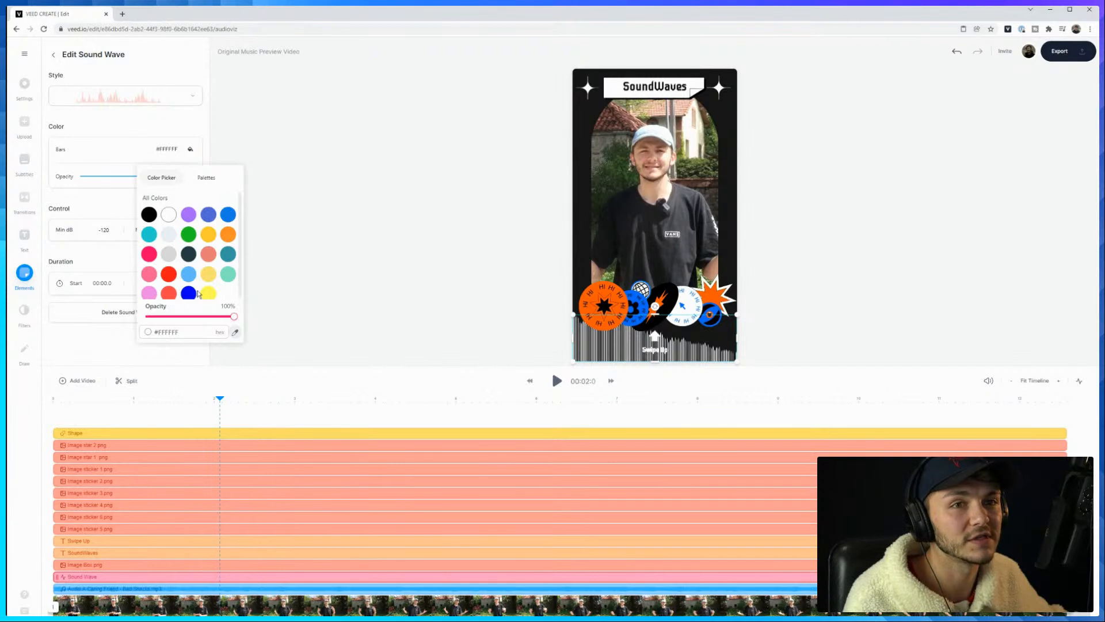
pyautogui.scroll(-1, 193, 272)
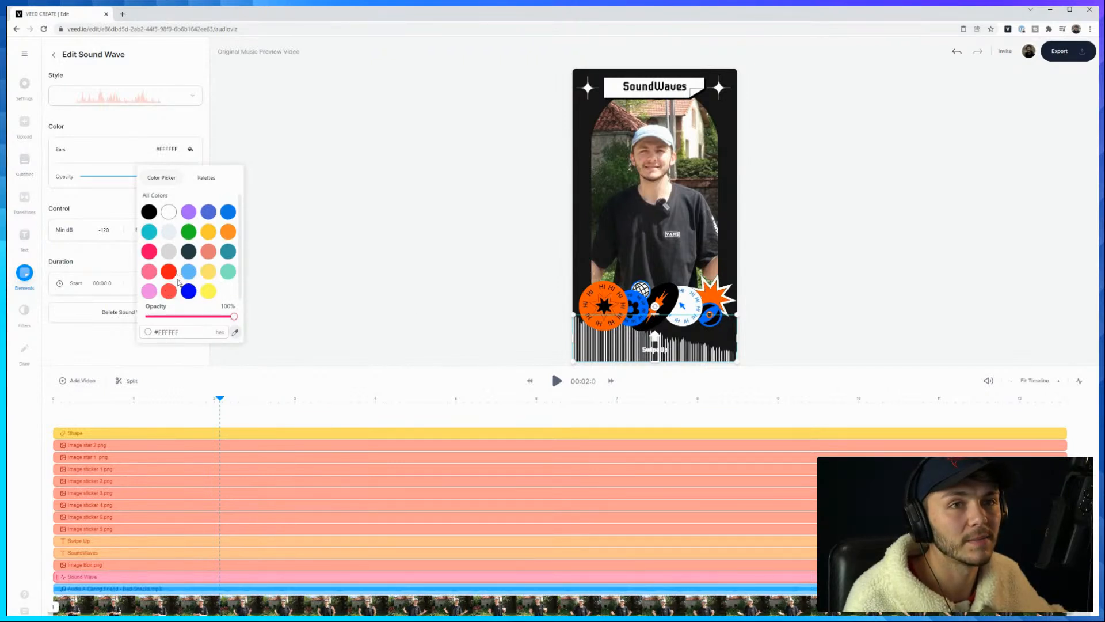
pyautogui.click(168, 291)
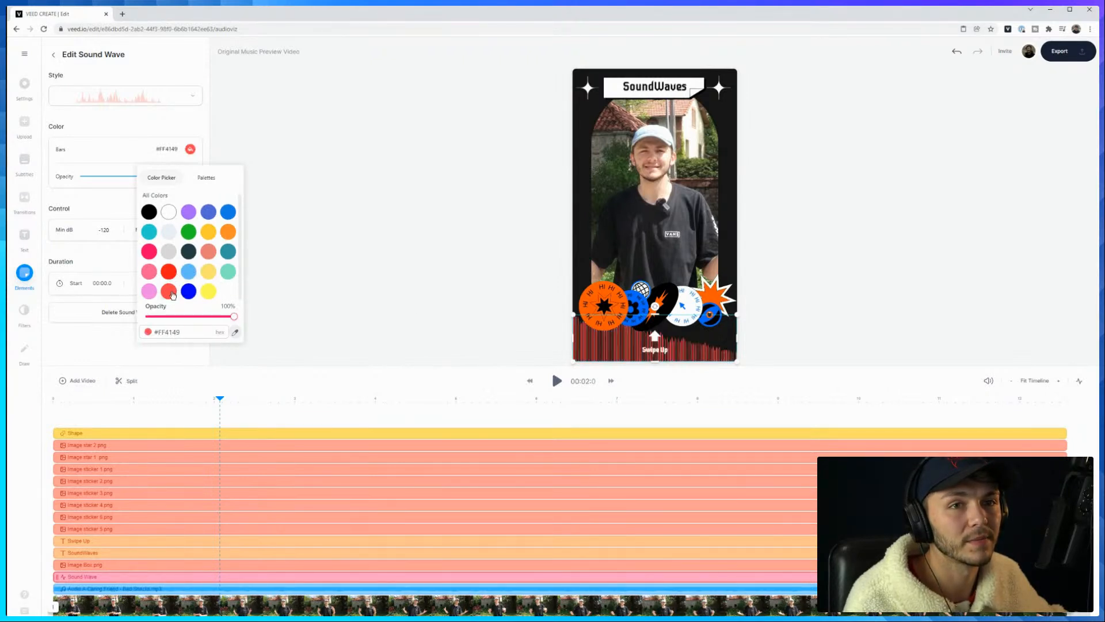
pyautogui.click(169, 214)
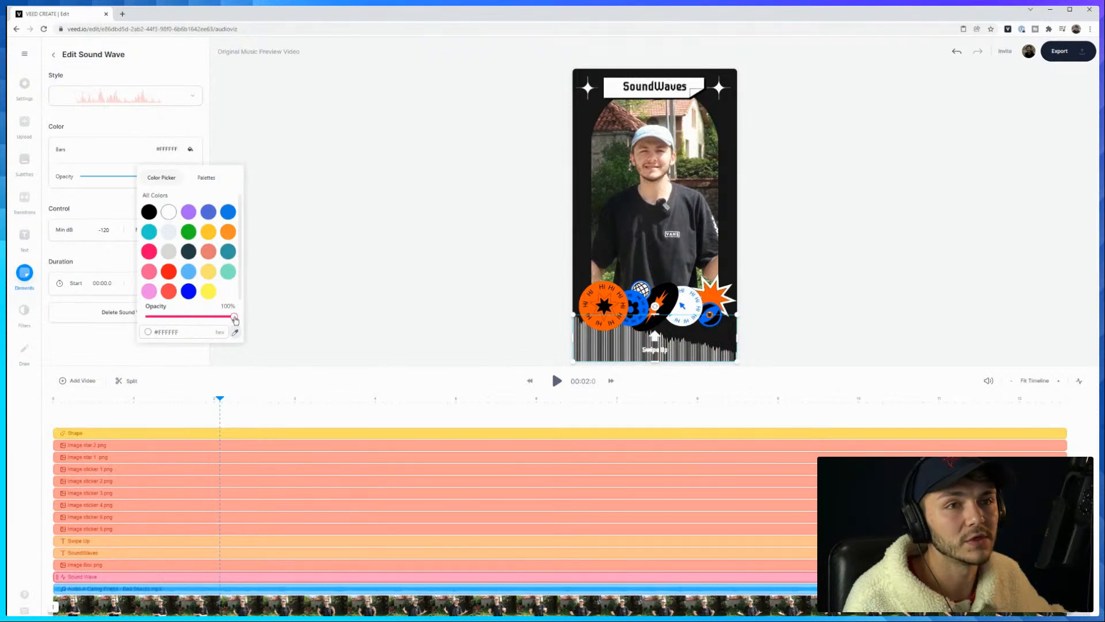
pyautogui.moveTo(221, 320); pyautogui.dragTo(188, 317)
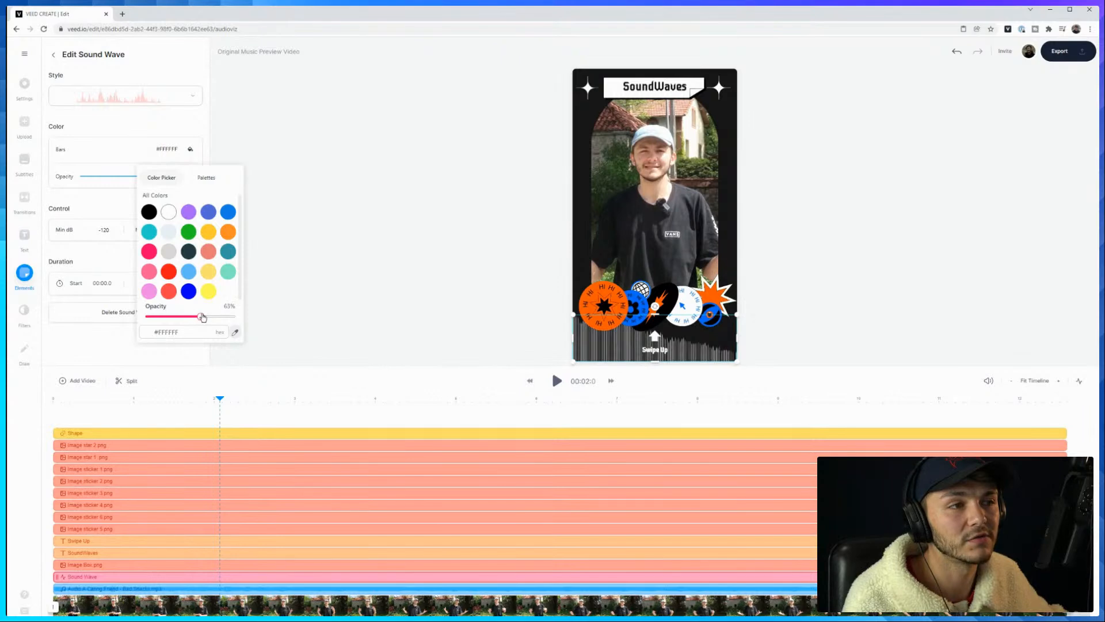
# Set the Swipe Up text size to 48px
pyautogui.click(655, 350)
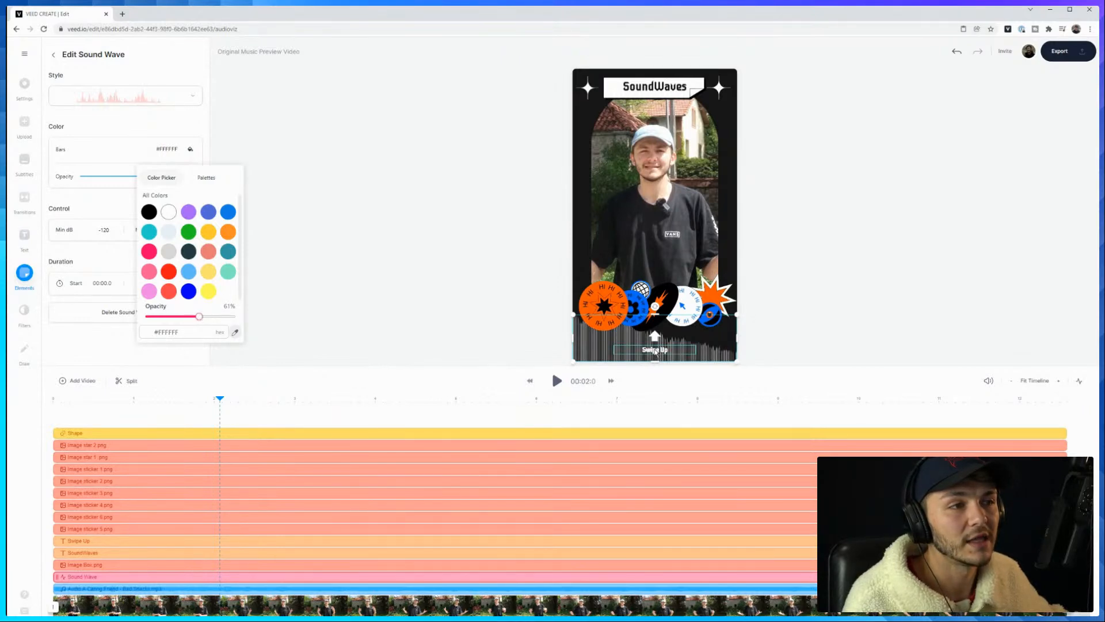
pyautogui.click(153, 167)
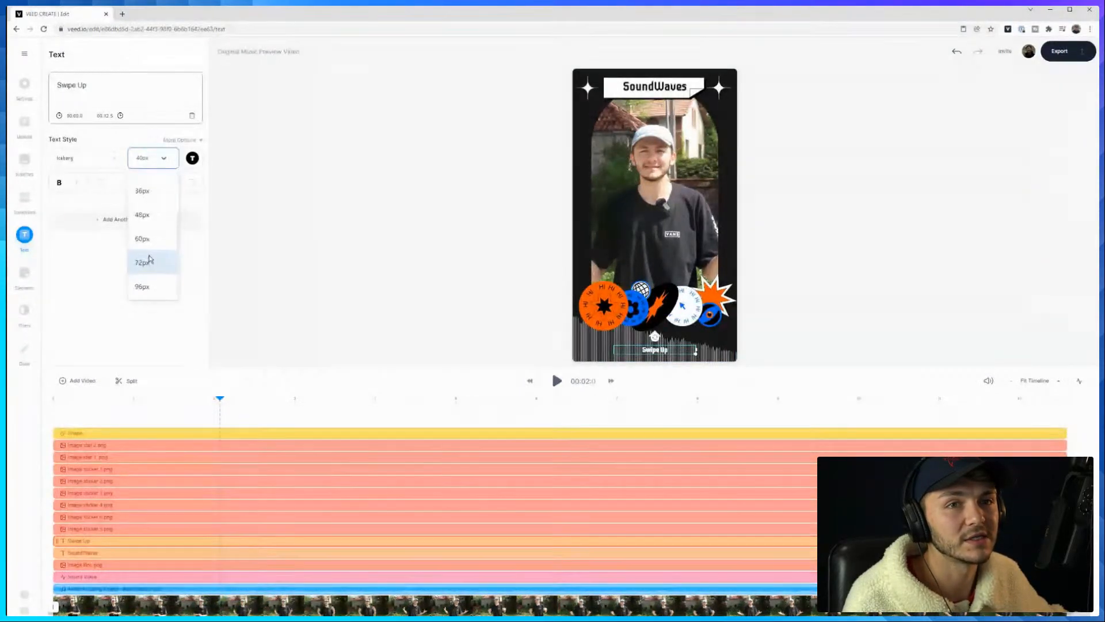
pyautogui.click(155, 220)
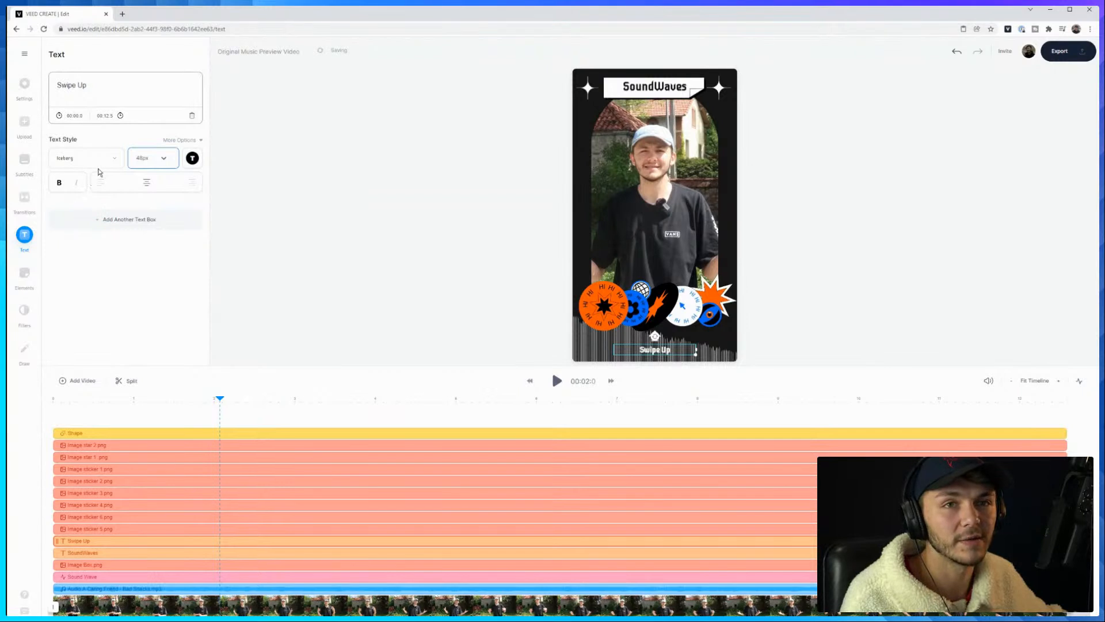
# Give the Swipe Up text the Drop Shadow style with a black effect color
pyautogui.click(188, 141)
pyautogui.click(69, 232)
pyautogui.scroll(-2, 69, 322)
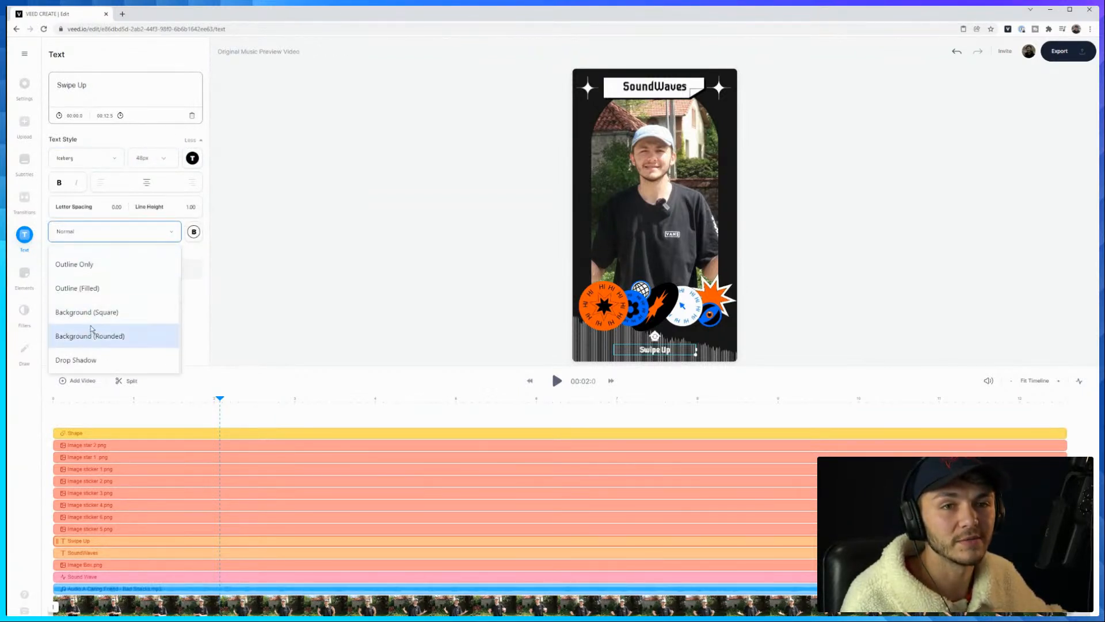
pyautogui.scroll(1, 94, 341)
pyautogui.scroll(-1, 94, 341)
pyautogui.click(93, 355)
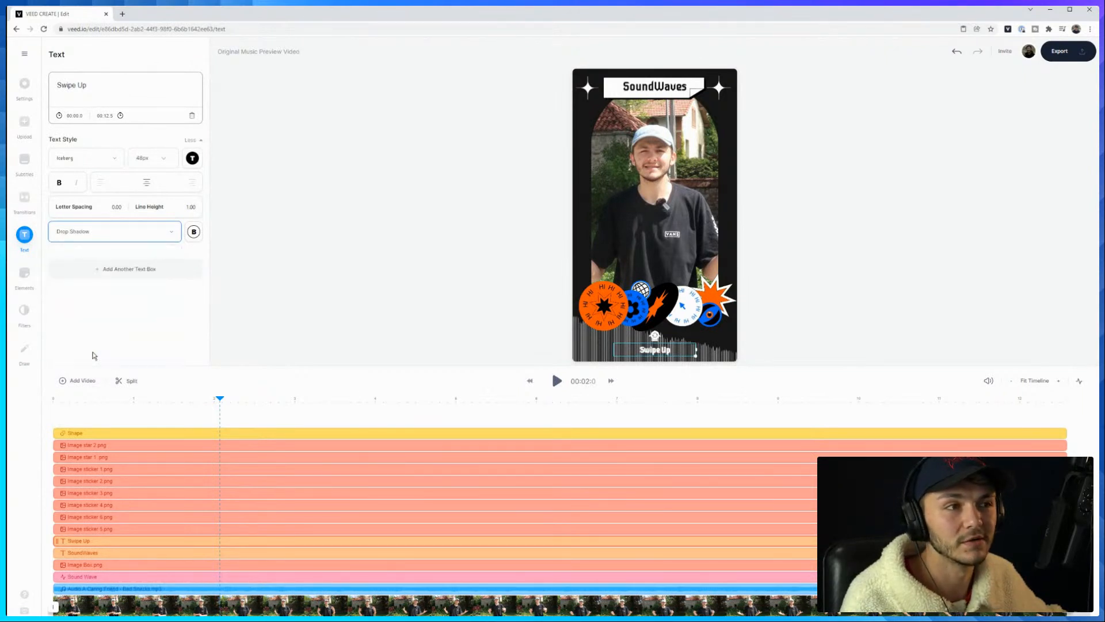
pyautogui.click(194, 231)
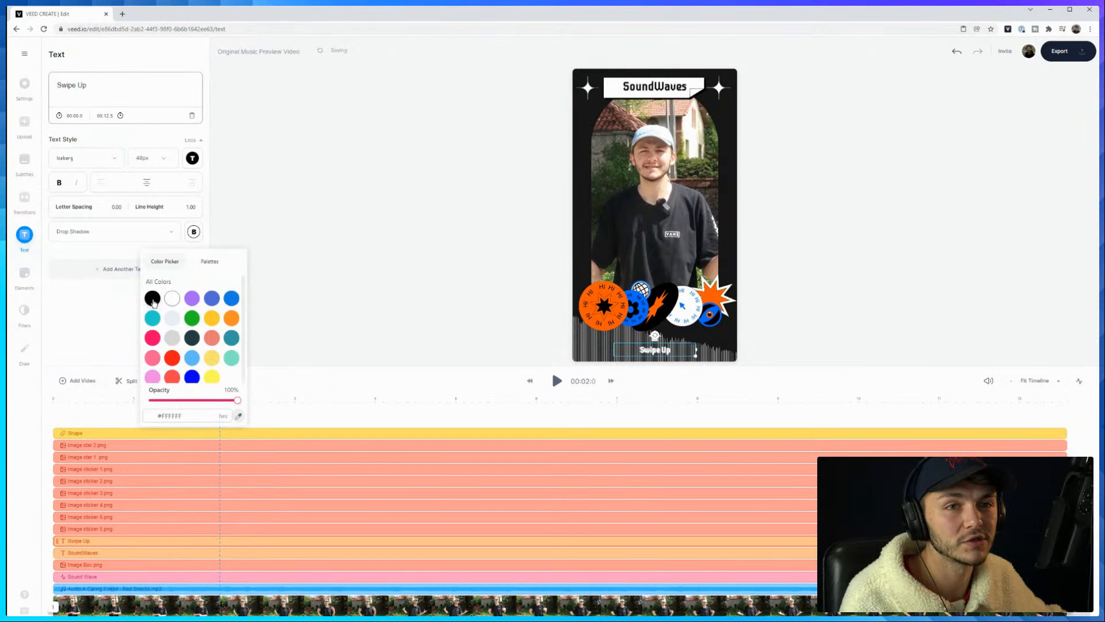
pyautogui.click(339, 300)
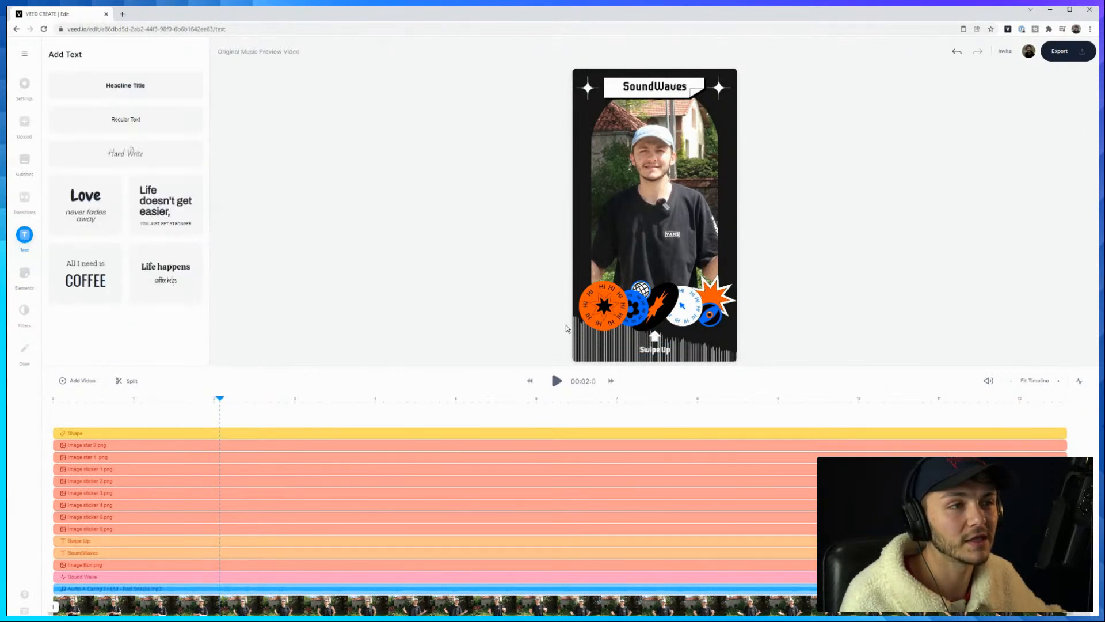
# Change the Swipe Up text style to Background (Rounded) and make its black background partly transparent
pyautogui.click(657, 352)
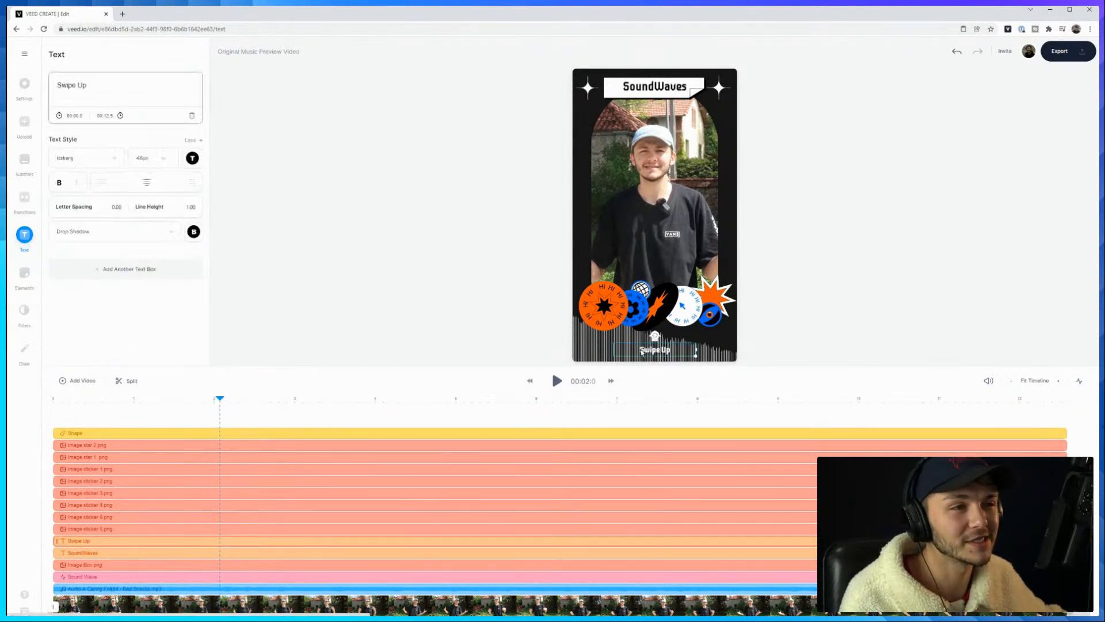
pyautogui.click(115, 231)
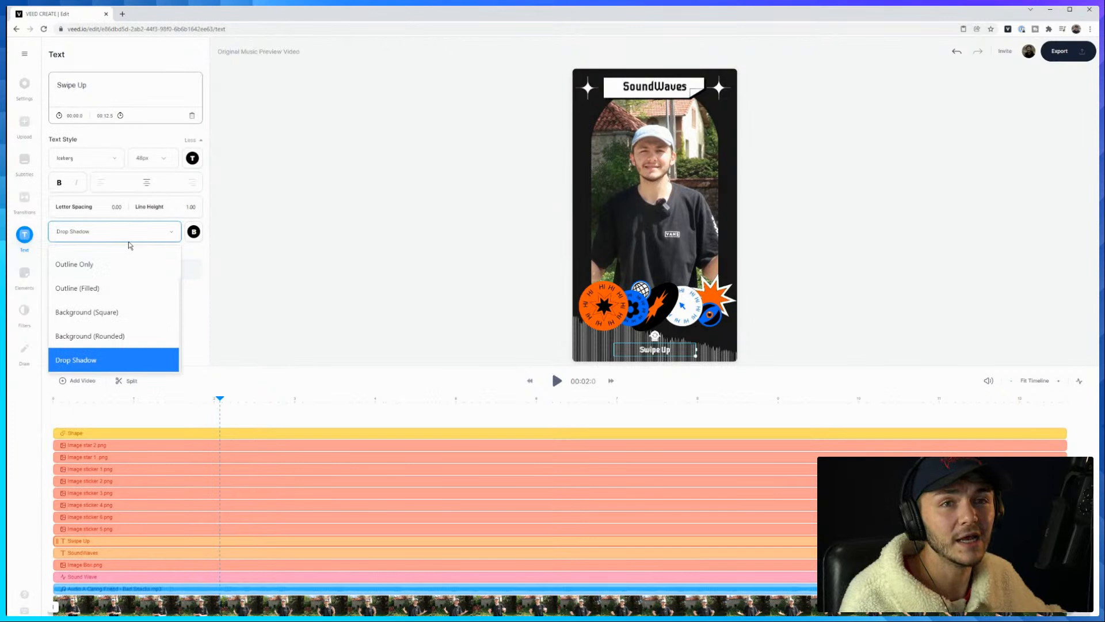
pyautogui.click(113, 339)
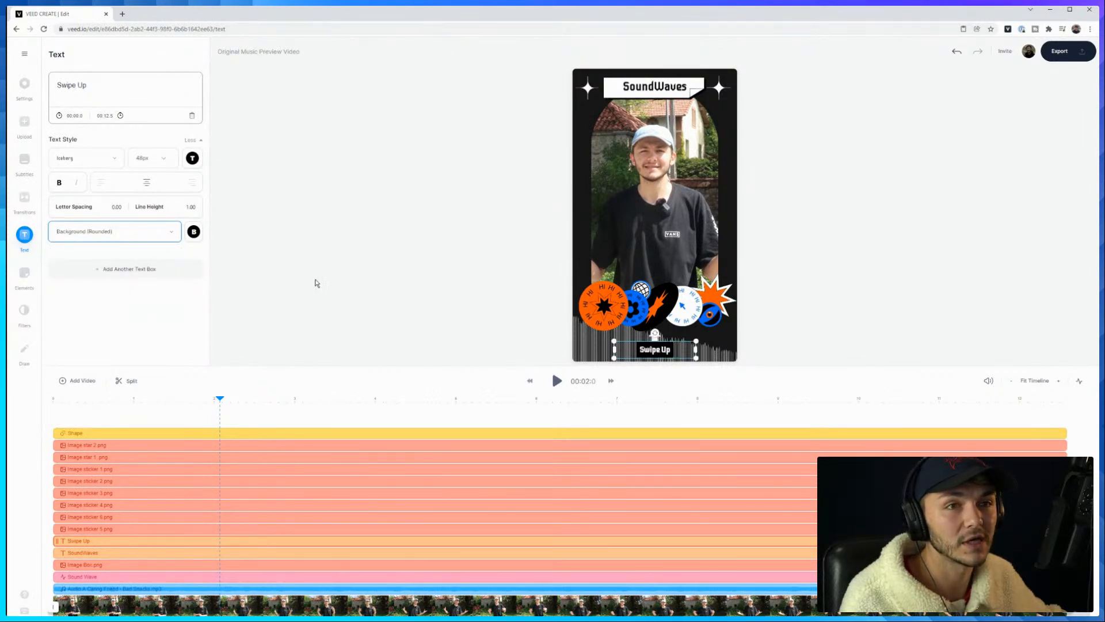
pyautogui.click(194, 232)
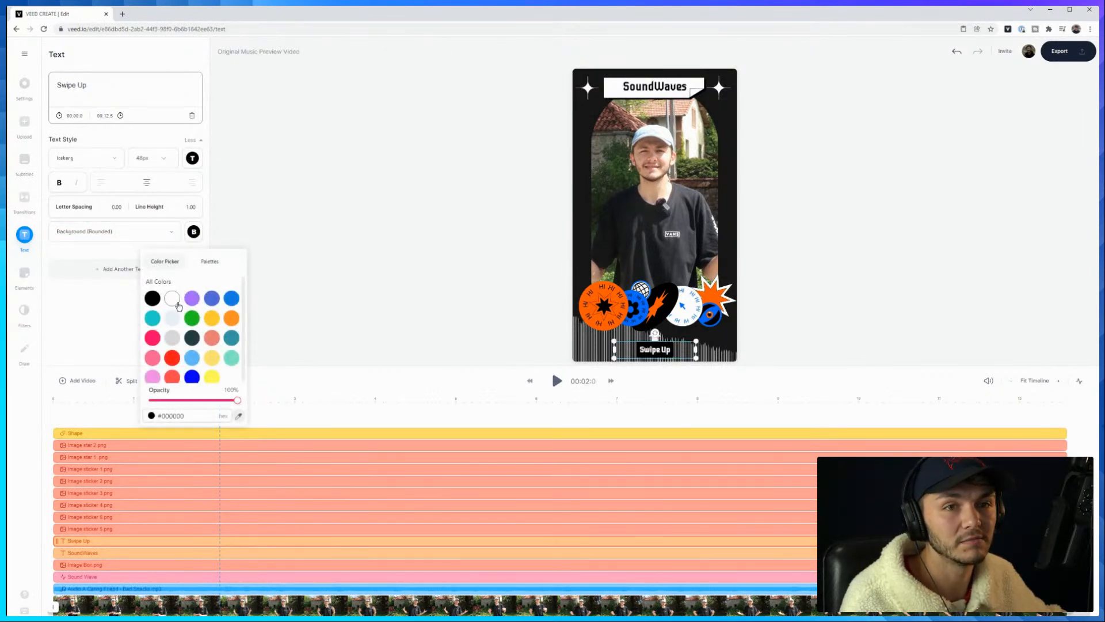
pyautogui.moveTo(237, 400); pyautogui.dragTo(208, 401)
pyautogui.click(341, 286)
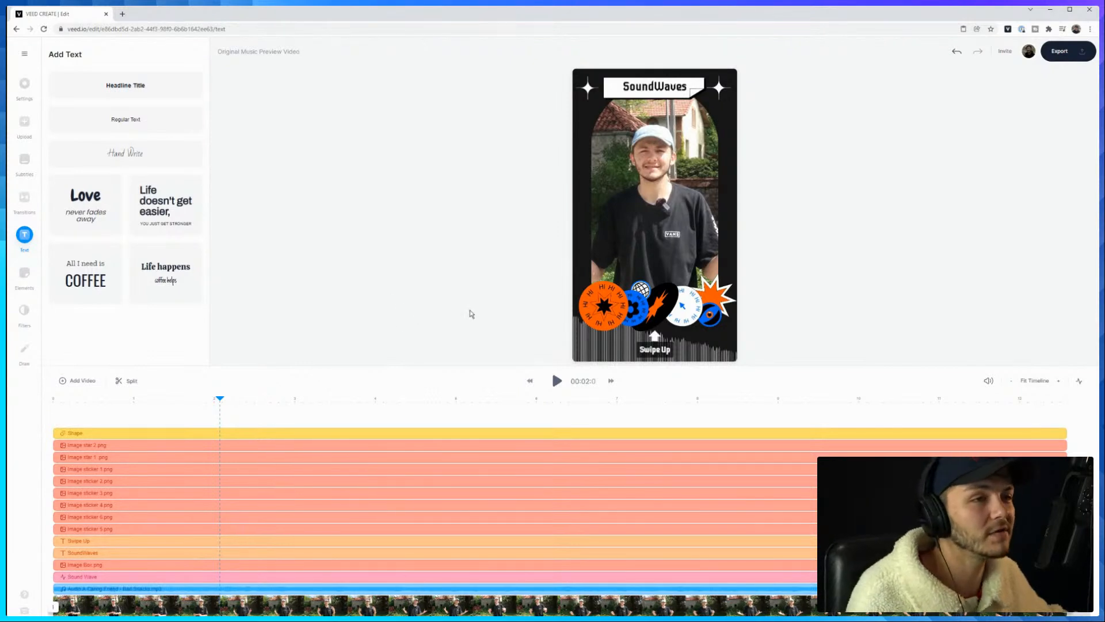
# Play the video from the start to about 7 seconds to check the sound wave and Swipe Up text
pyautogui.moveTo(202, 400); pyautogui.dragTo(49, 398)
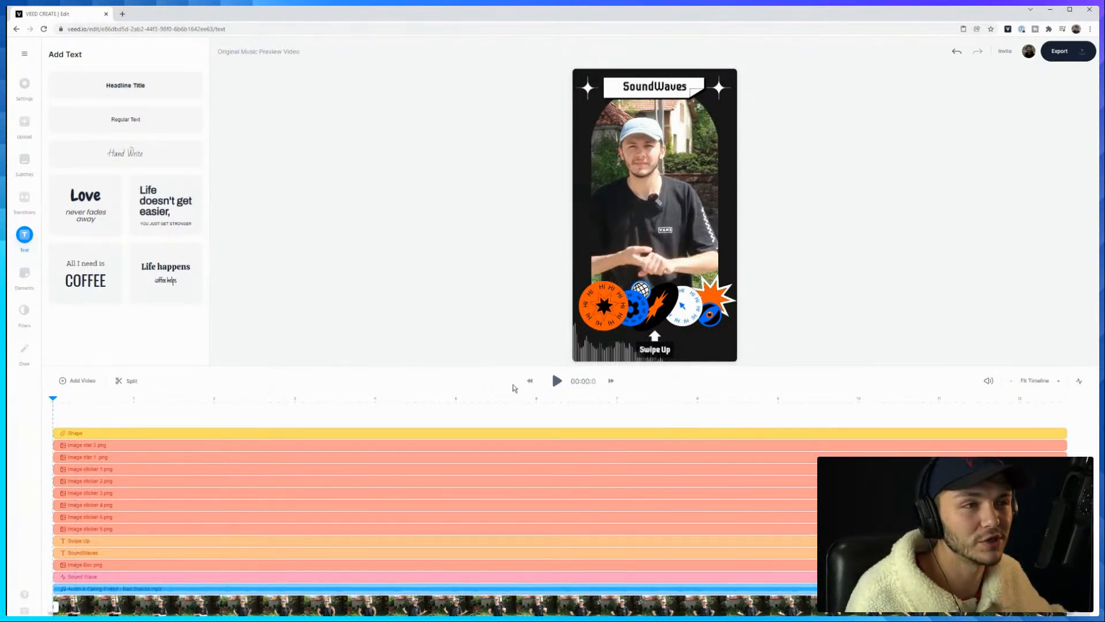
pyautogui.click(556, 383)
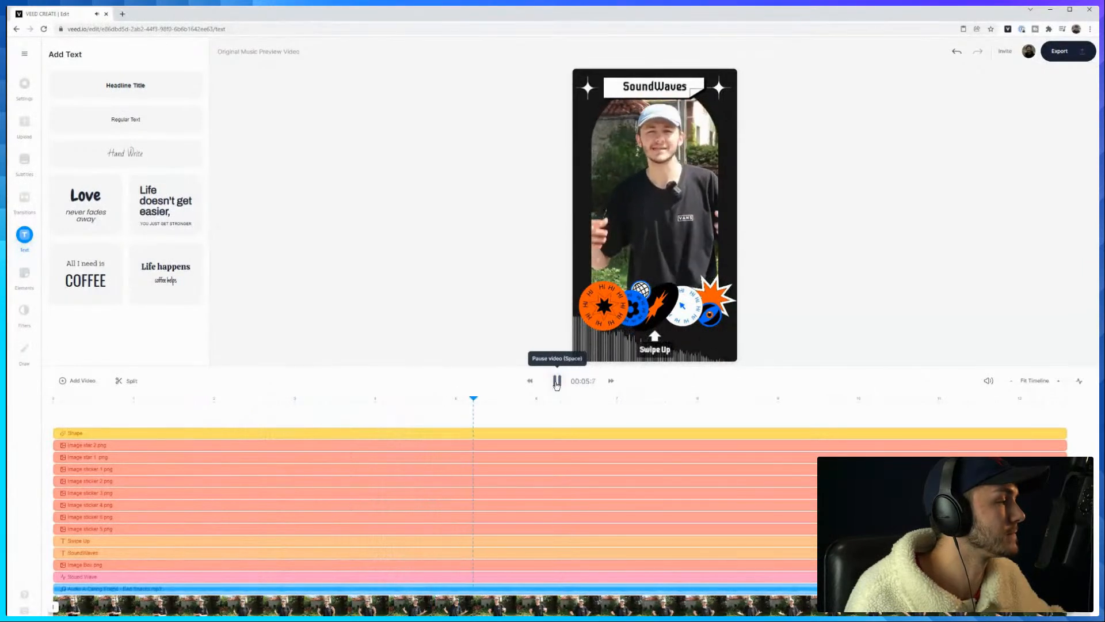
pyautogui.click(557, 382)
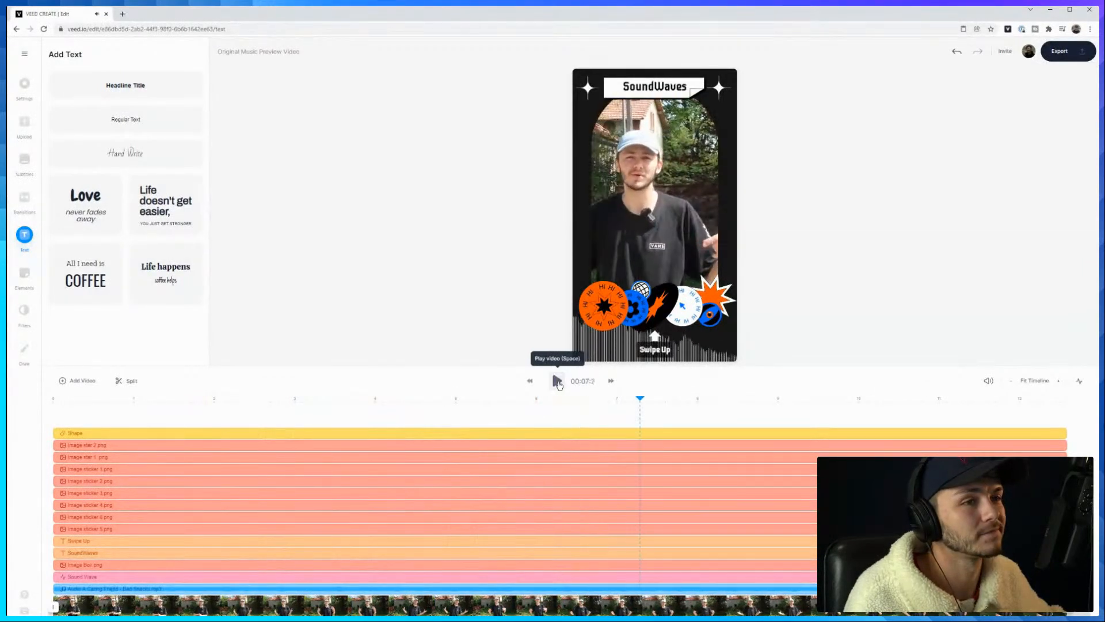
# Switch Round Corners off and on for the Outside.mp4 clip, and set both upper corner radii back to 100
pyautogui.click(598, 159)
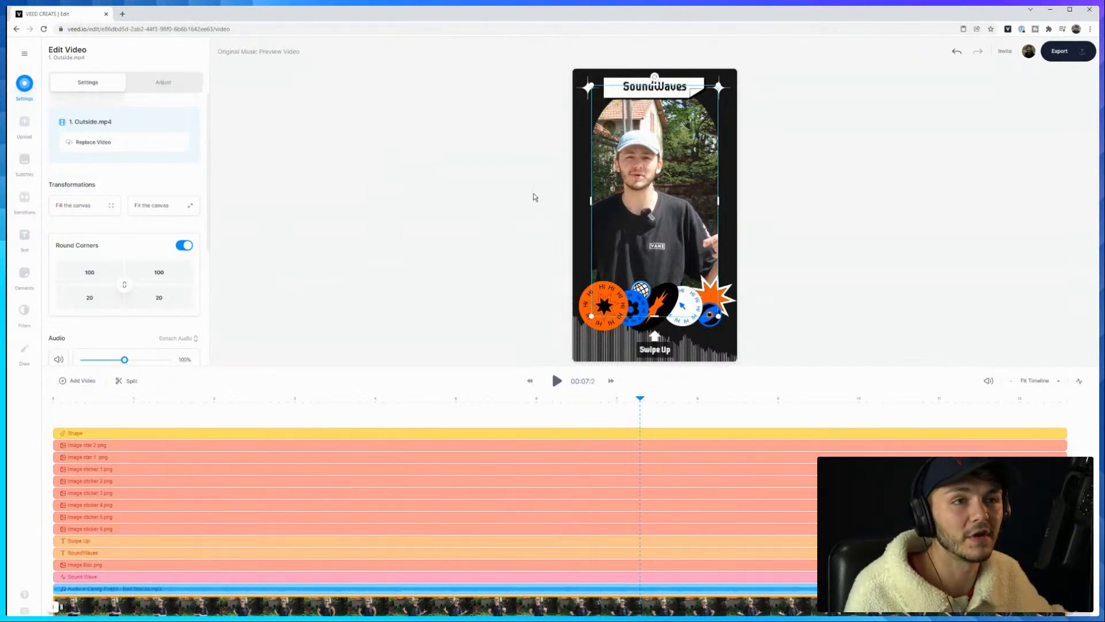
pyautogui.click(483, 203)
pyautogui.click(592, 199)
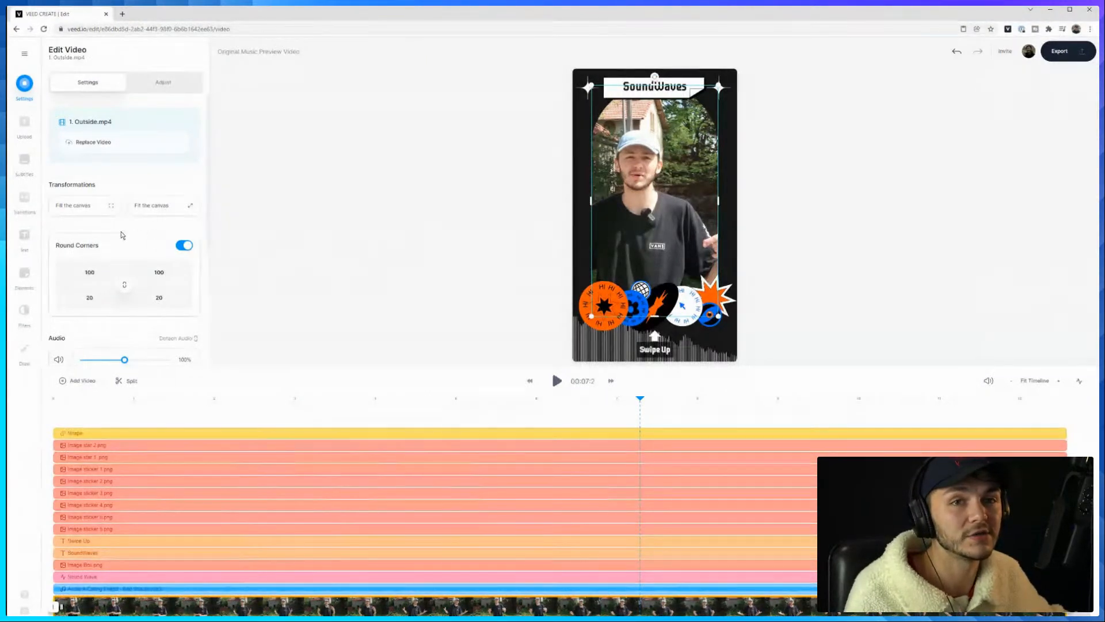
pyautogui.scroll(-1, 122, 225)
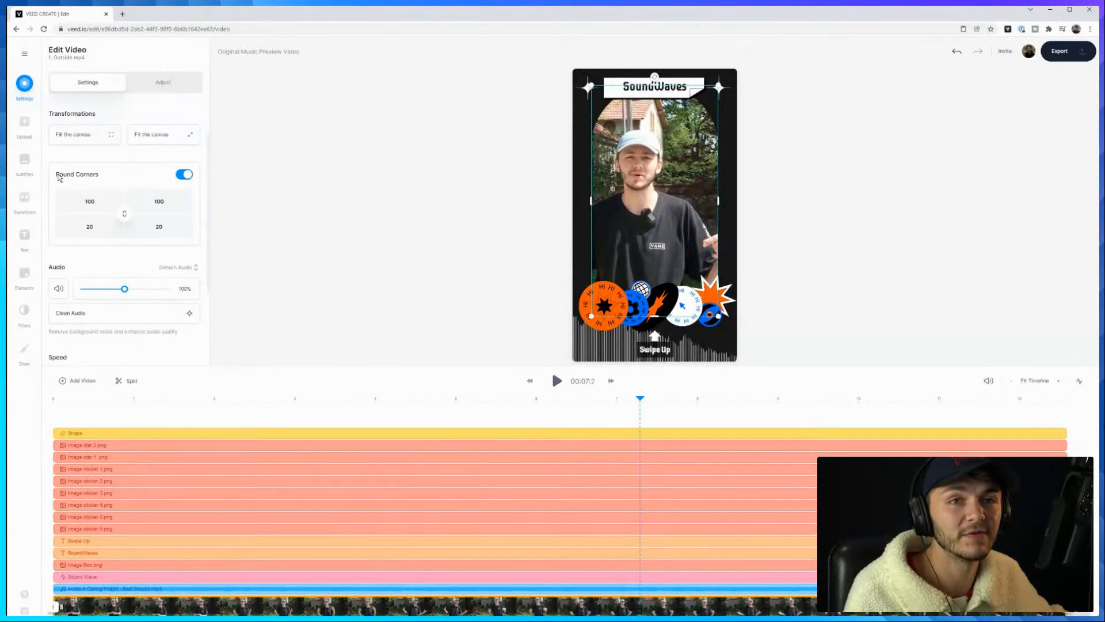
pyautogui.click(184, 175)
pyautogui.click(184, 174)
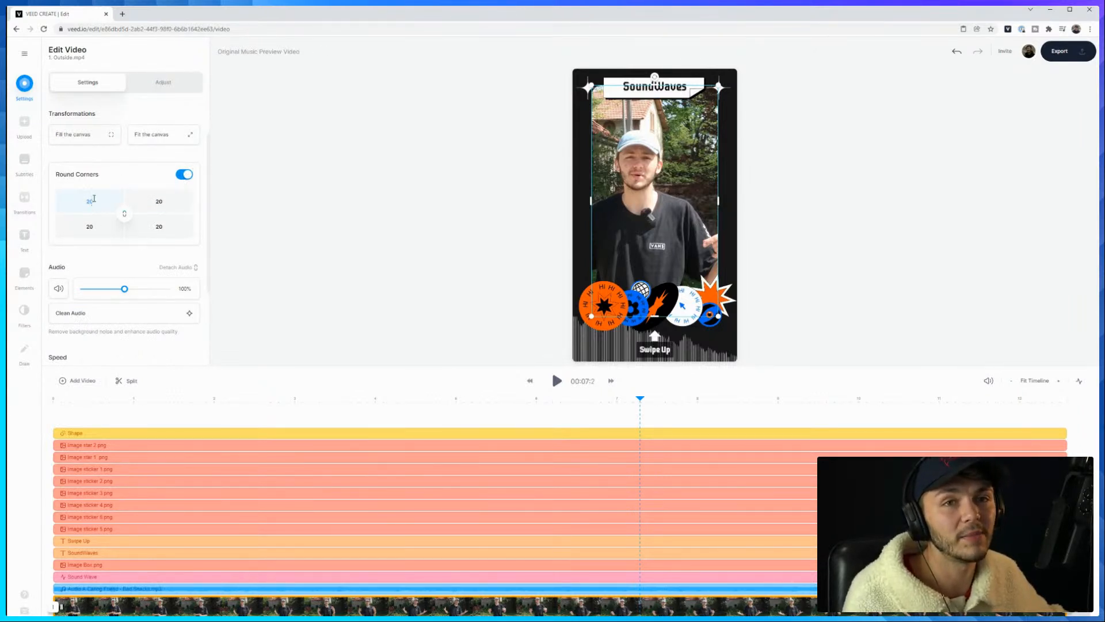
pyautogui.moveTo(103, 197); pyautogui.dragTo(118, 199)
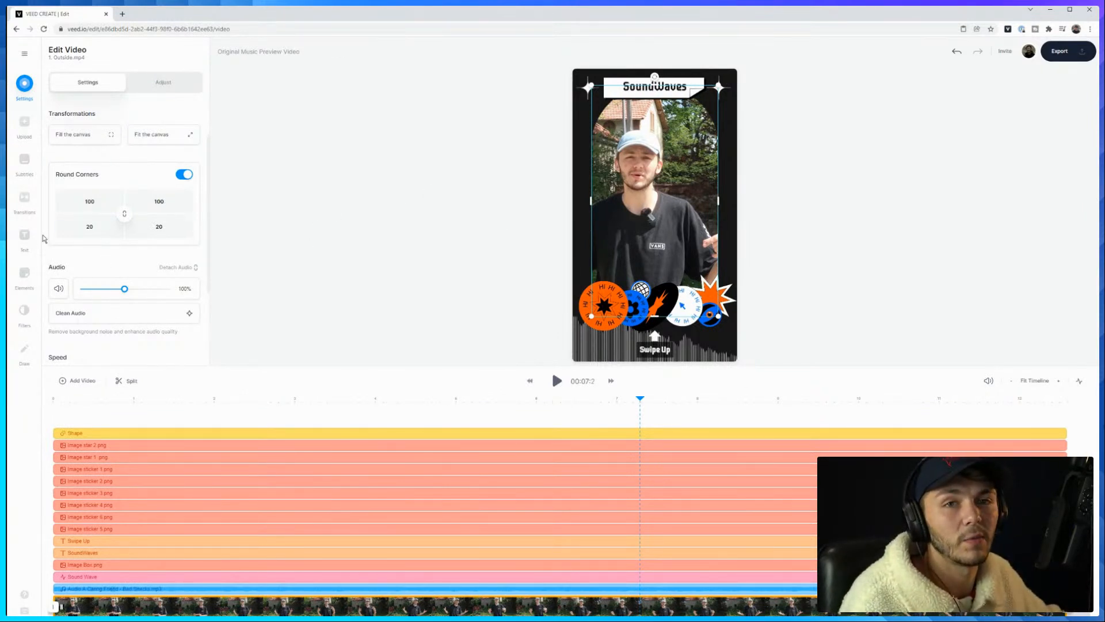
# Try a color correction on the clip with brightness 0.97, contrast 1.30 and saturation -0.30, and reset it
pyautogui.click(161, 86)
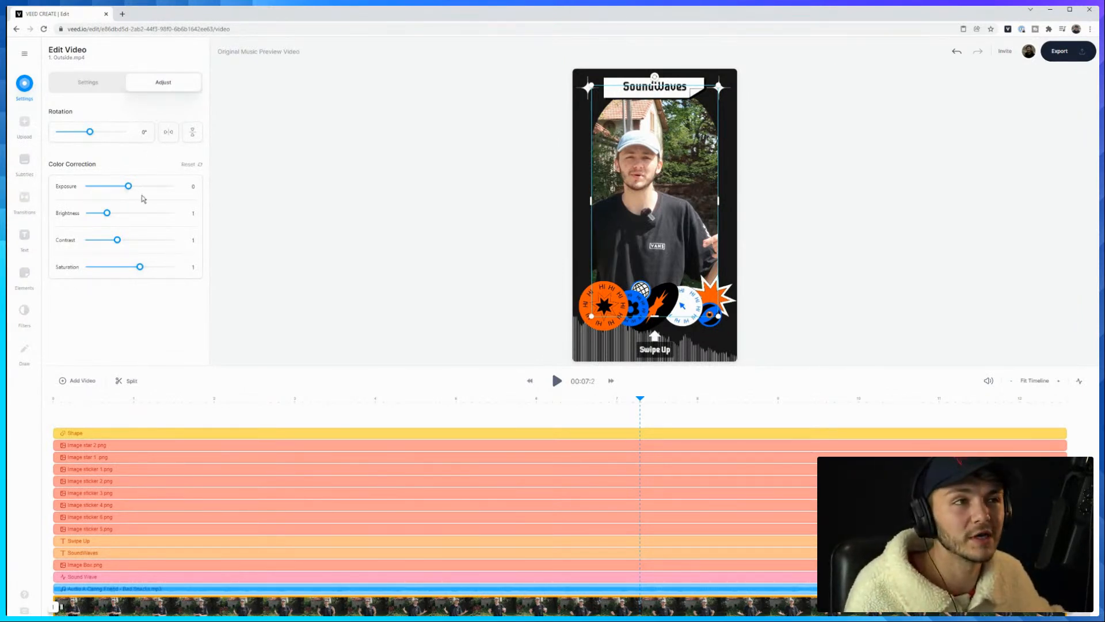
pyautogui.moveTo(114, 218); pyautogui.dragTo(131, 261)
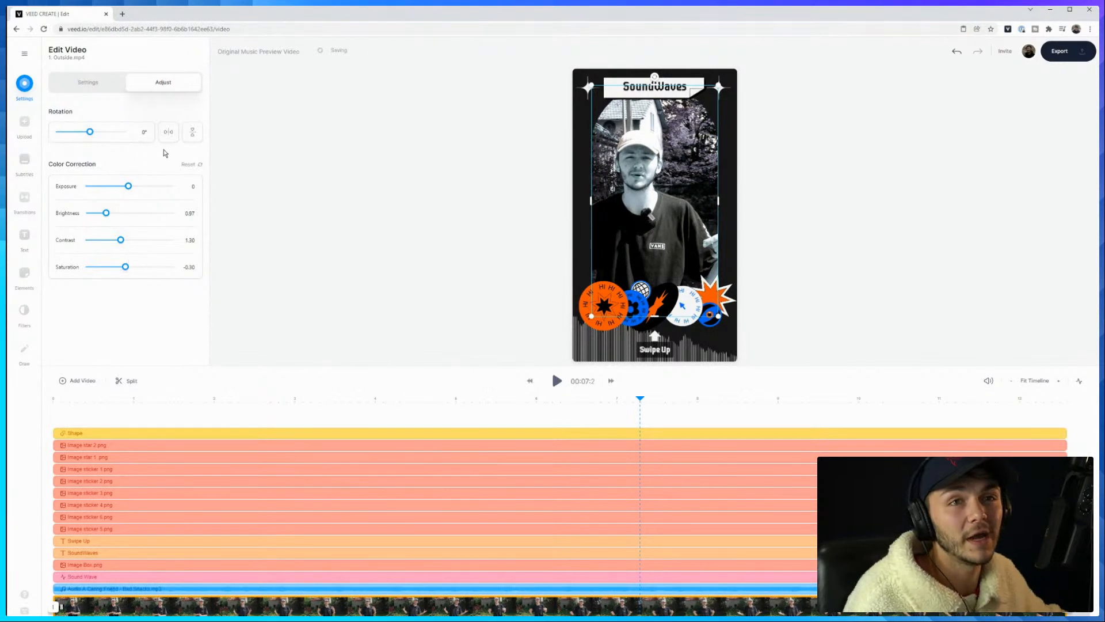
pyautogui.click(190, 164)
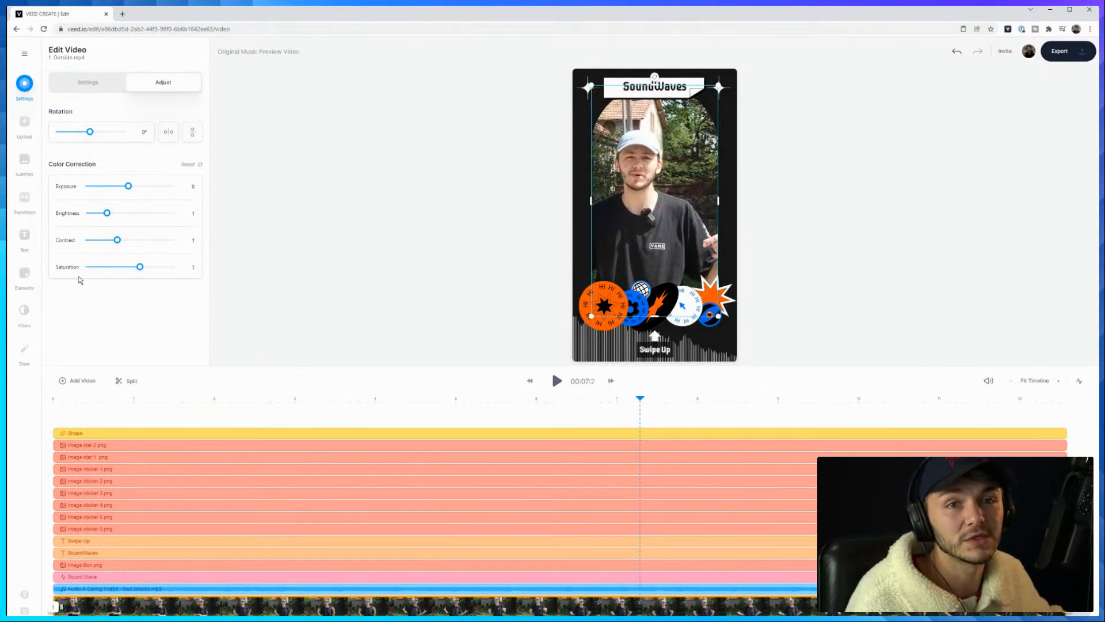
# Try several color grading filters on the clip, including Lidija, Auden and Daisy, and remove the last one
pyautogui.click(24, 309)
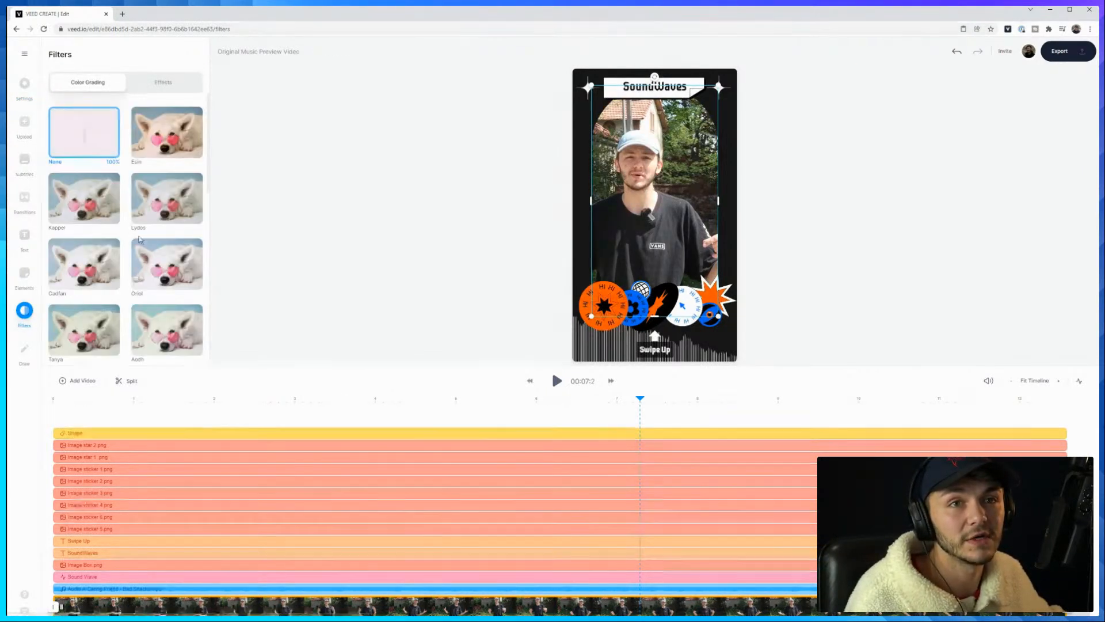
pyautogui.click(164, 135)
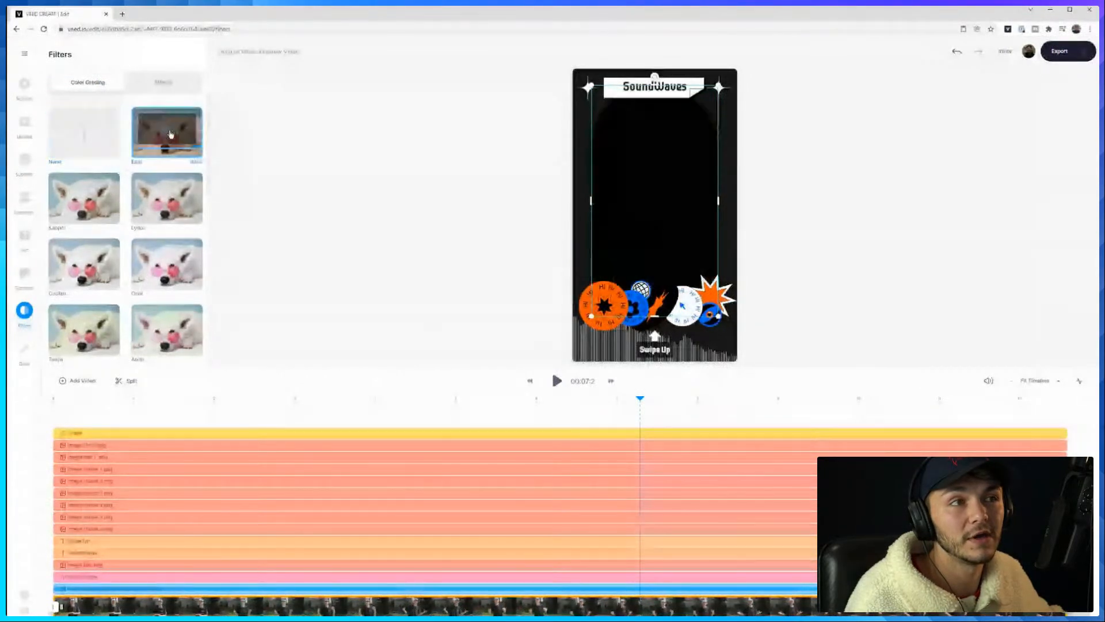
pyautogui.click(167, 199)
pyautogui.click(166, 263)
pyautogui.click(164, 322)
pyautogui.scroll(-4, 115, 276)
pyautogui.click(76, 246)
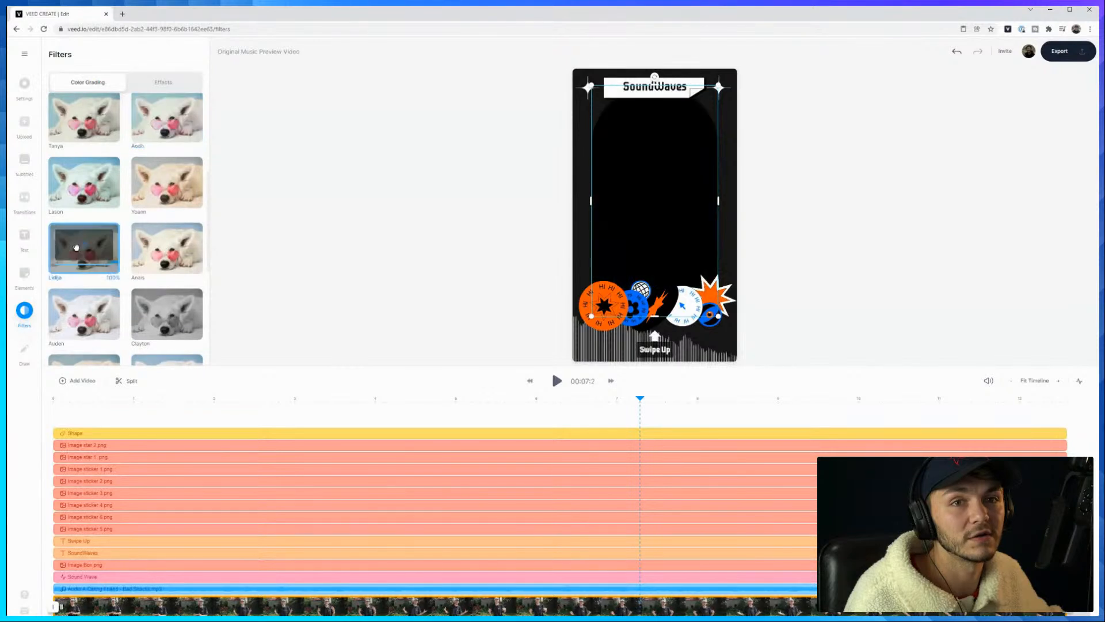
pyautogui.scroll(-1, 83, 248)
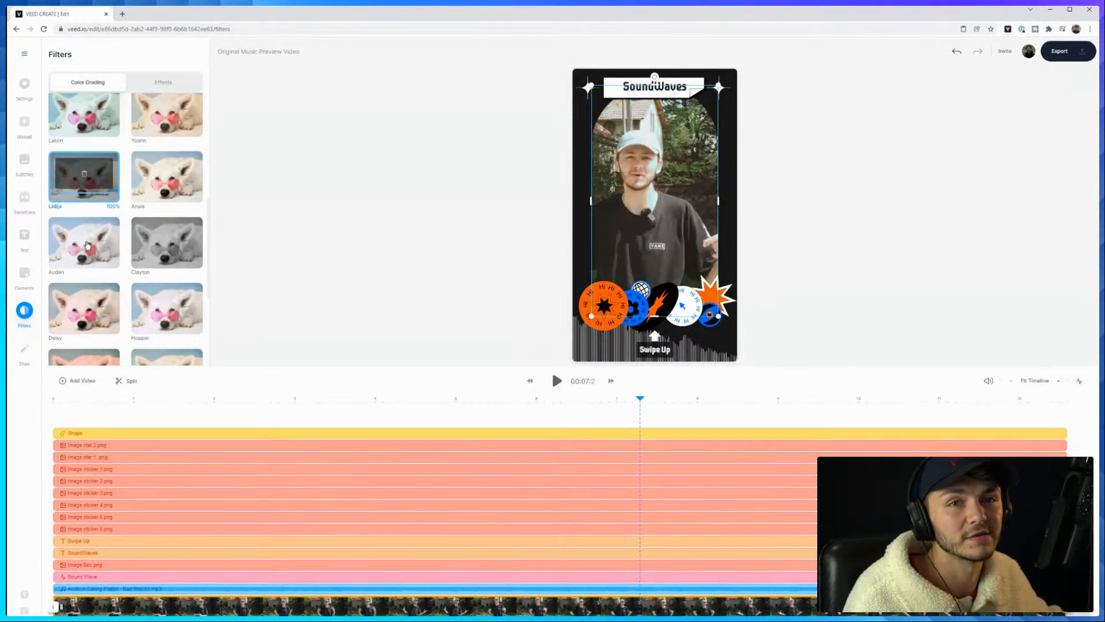
pyautogui.click(87, 245)
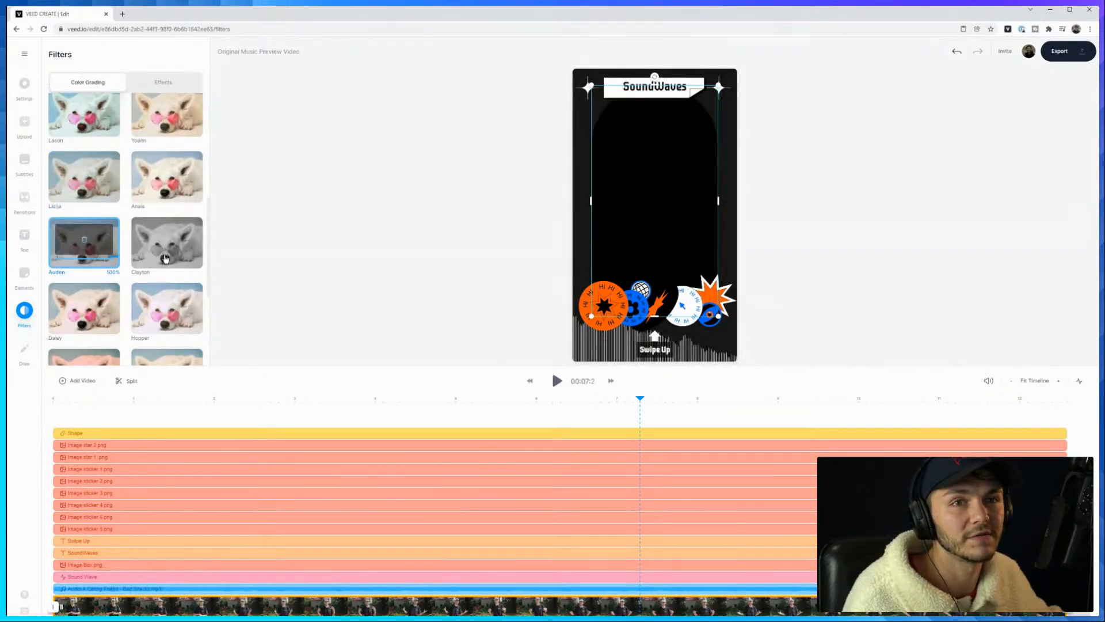
pyautogui.click(104, 299)
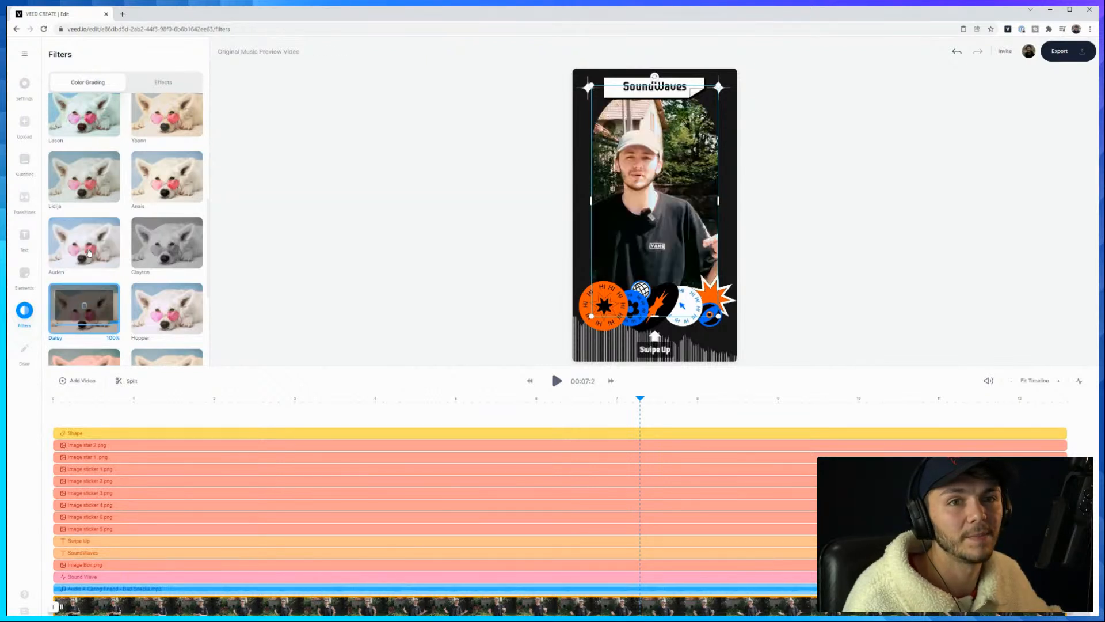
pyautogui.click(91, 301)
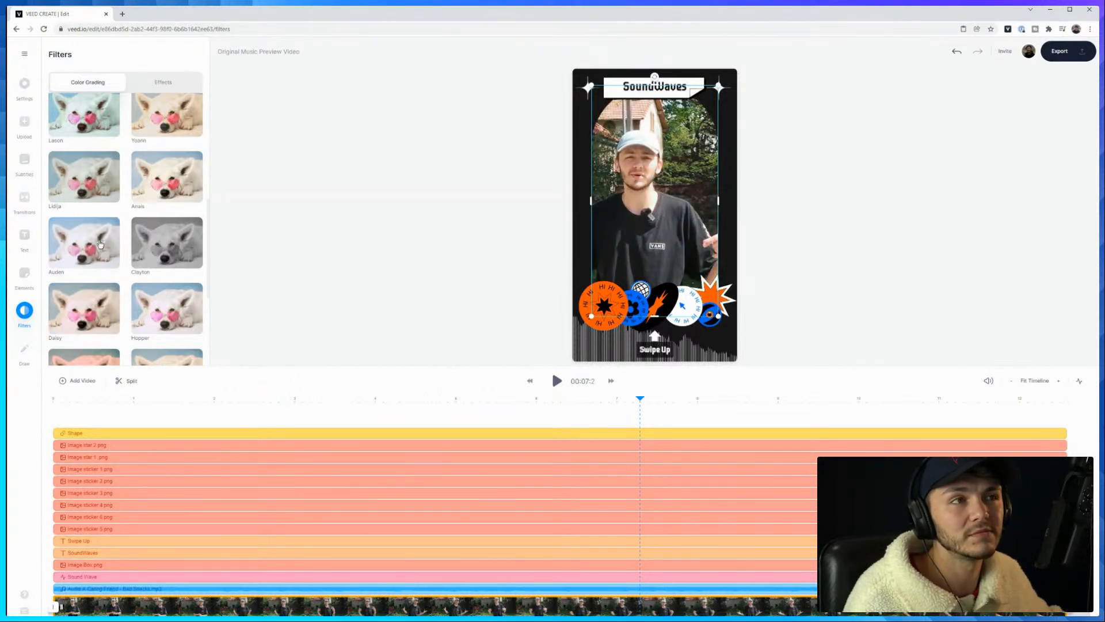
# Browse the filter effects, try Bokeh on the clip and play the video to preview it
pyautogui.click(160, 83)
pyautogui.scroll(-1, 99, 186)
pyautogui.scroll(-4, 99, 186)
pyautogui.scroll(-8, 163, 185)
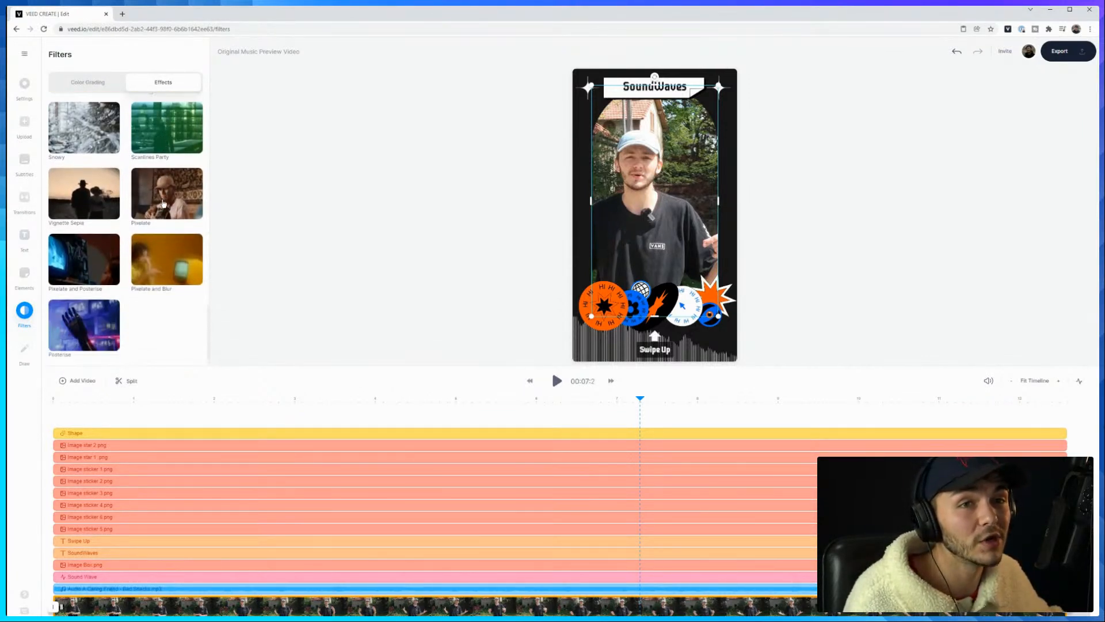
pyautogui.scroll(10, 164, 203)
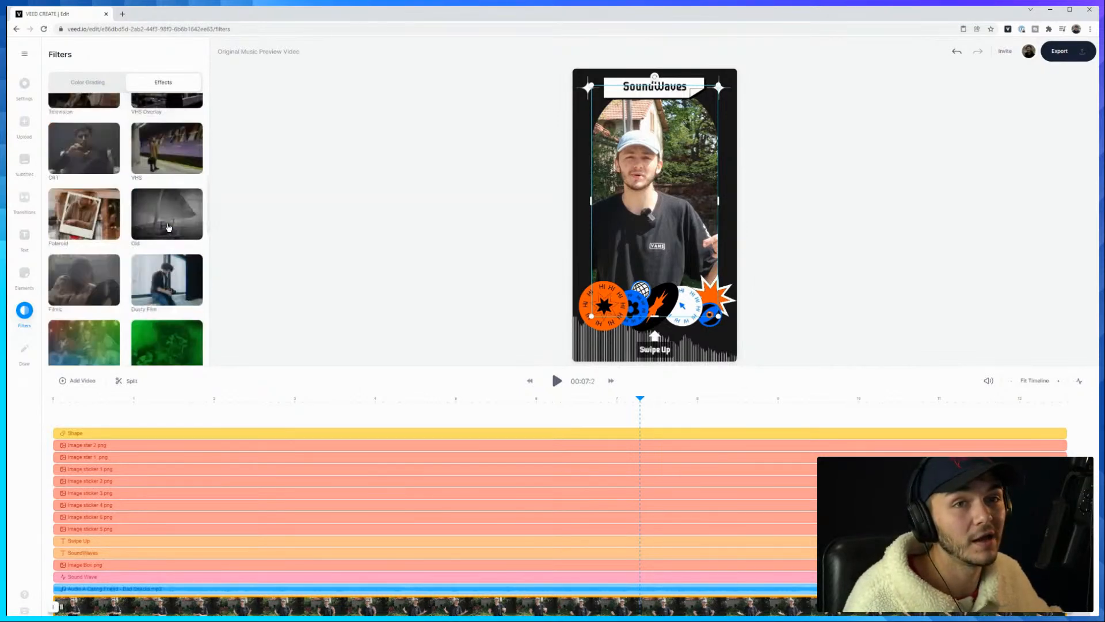
pyautogui.scroll(3, 167, 218)
pyautogui.scroll(1, 164, 210)
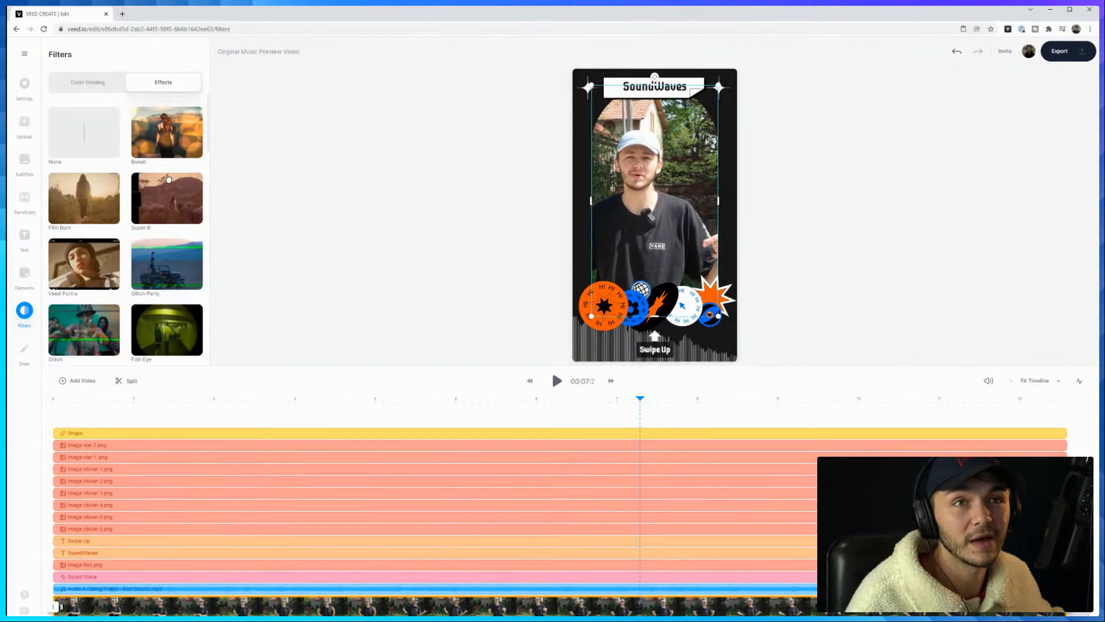
pyautogui.click(170, 140)
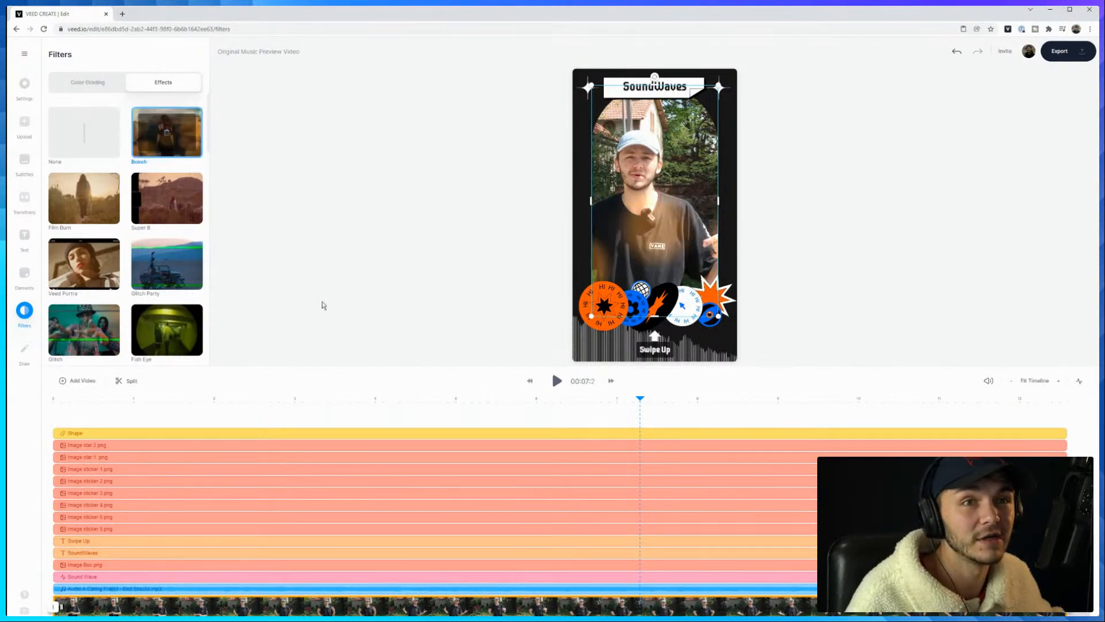
pyautogui.click(327, 399)
pyautogui.click(557, 381)
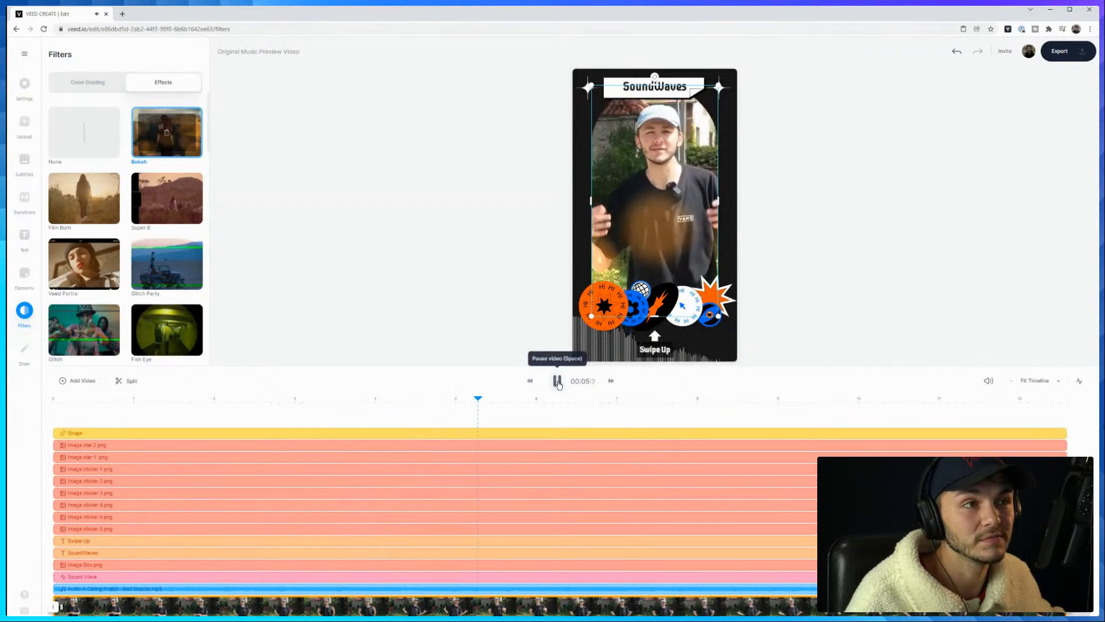
pyautogui.click(557, 380)
# Apply the Super 8 effect to the clip and play the video from about 3 to 7 seconds to preview it
pyautogui.click(177, 199)
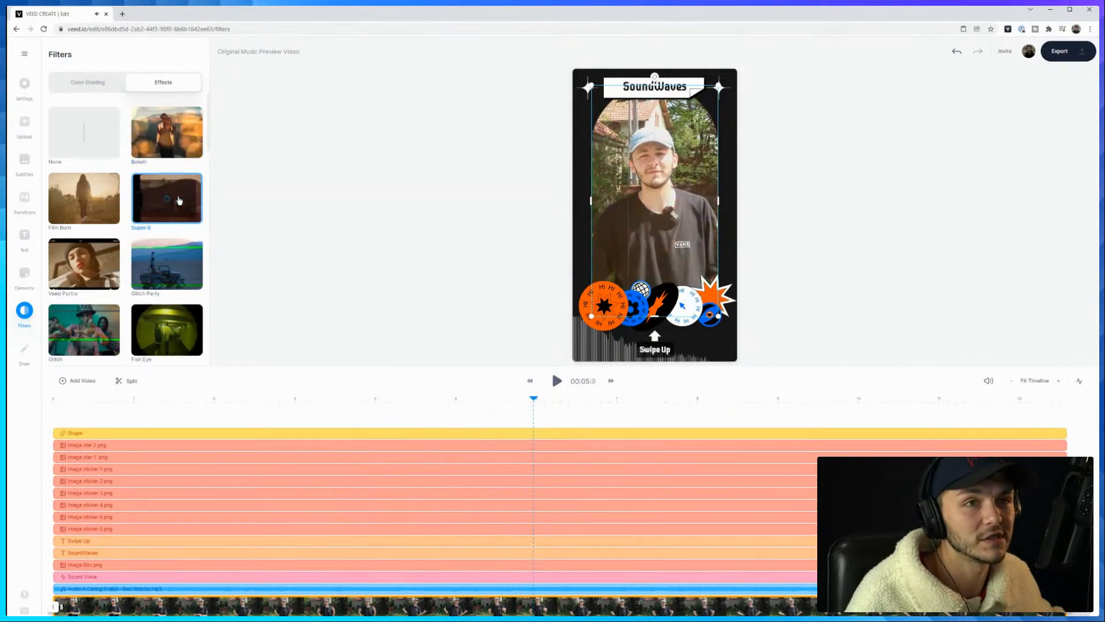
pyautogui.click(289, 400)
pyautogui.click(557, 381)
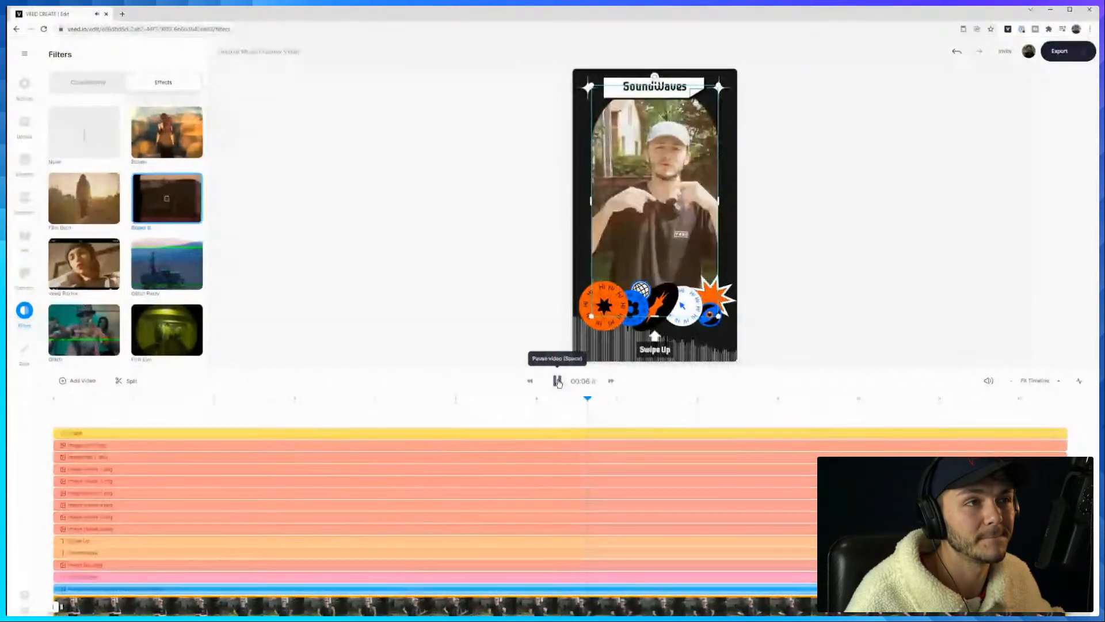
pyautogui.click(557, 381)
pyautogui.click(459, 232)
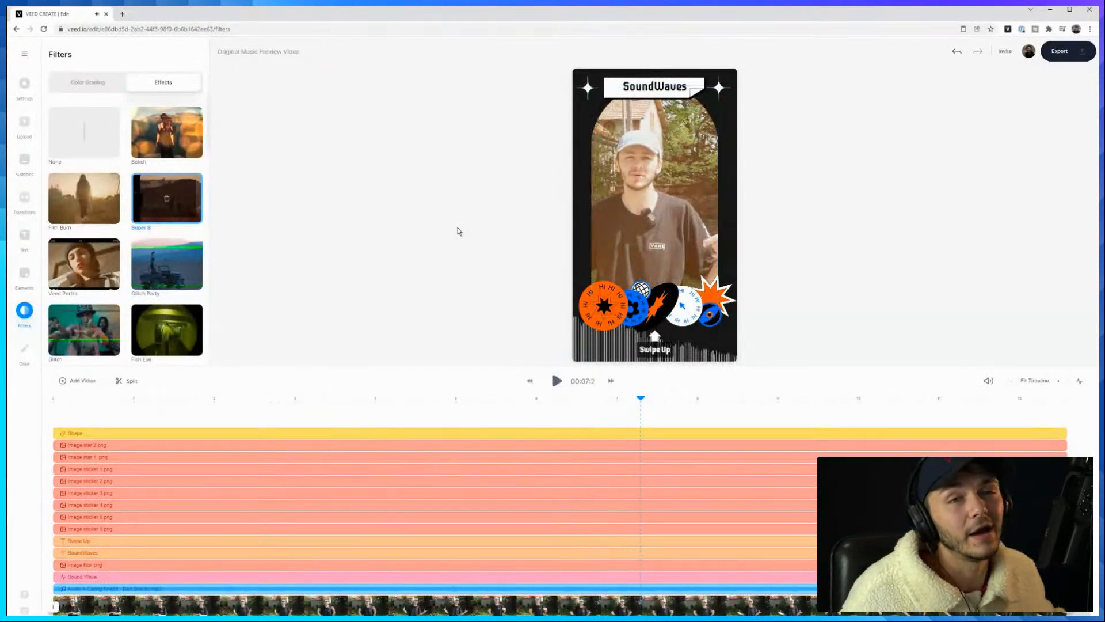
# Slightly enlarge the preview area and delete the Swipe Up text and the white arrow above it
pyautogui.click(633, 200)
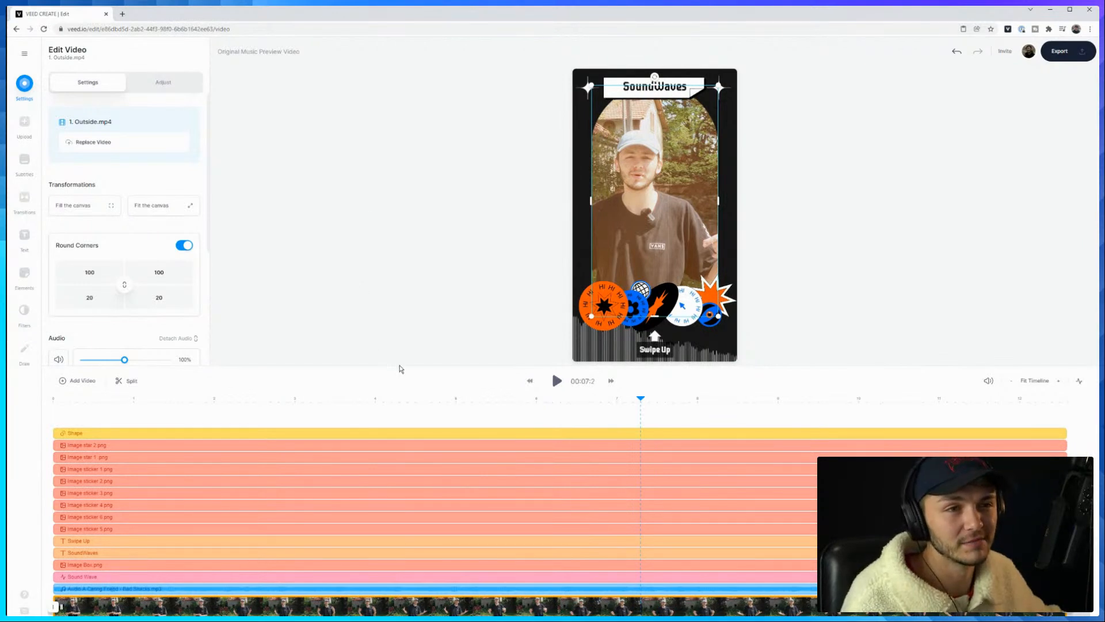
pyautogui.moveTo(400, 366); pyautogui.dragTo(400, 374)
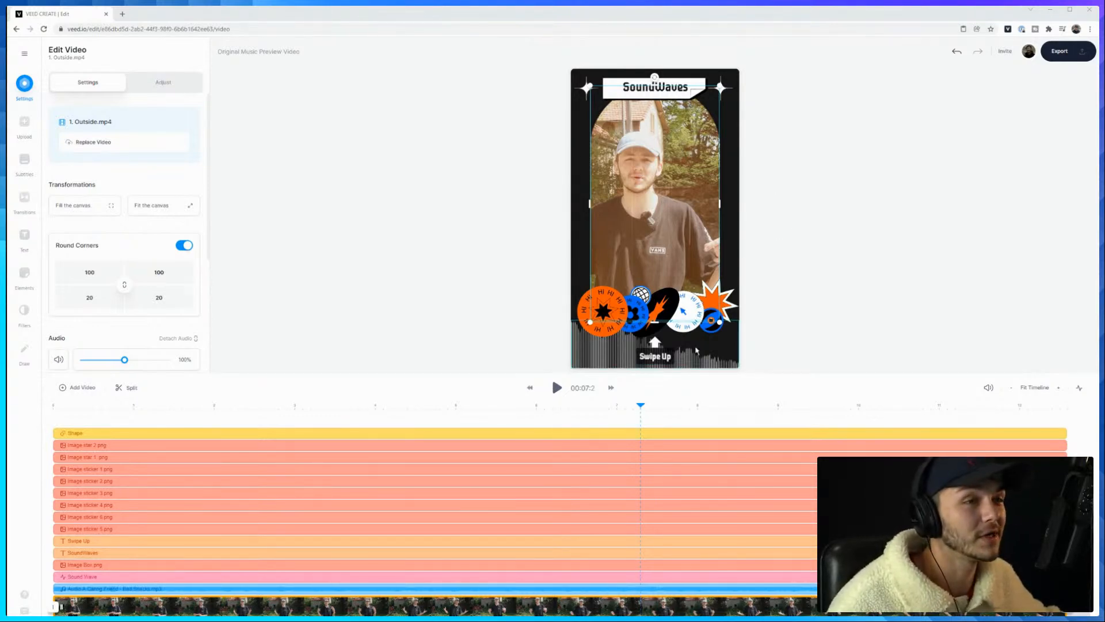
pyautogui.click(664, 360)
pyautogui.rightClick(665, 359)
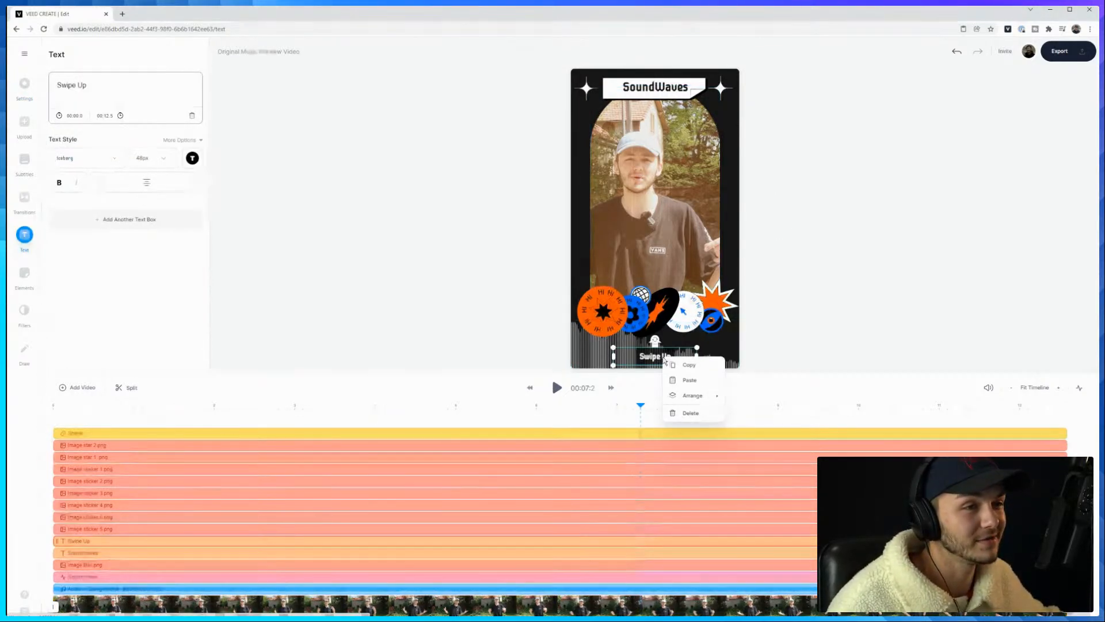
pyautogui.click(693, 412)
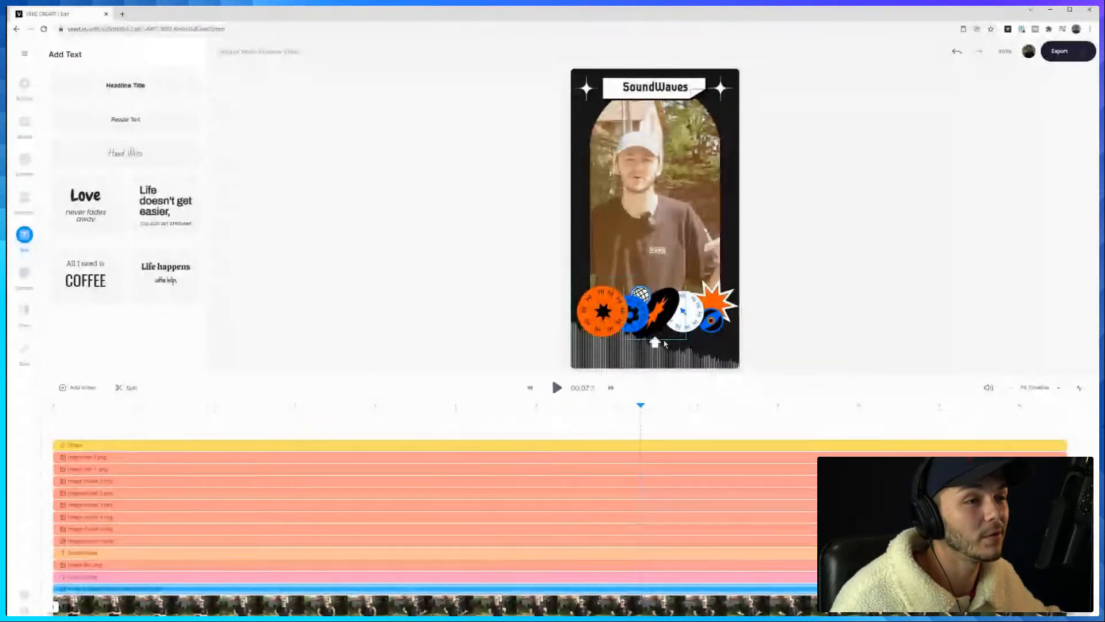
pyautogui.rightClick(654, 342)
pyautogui.click(682, 397)
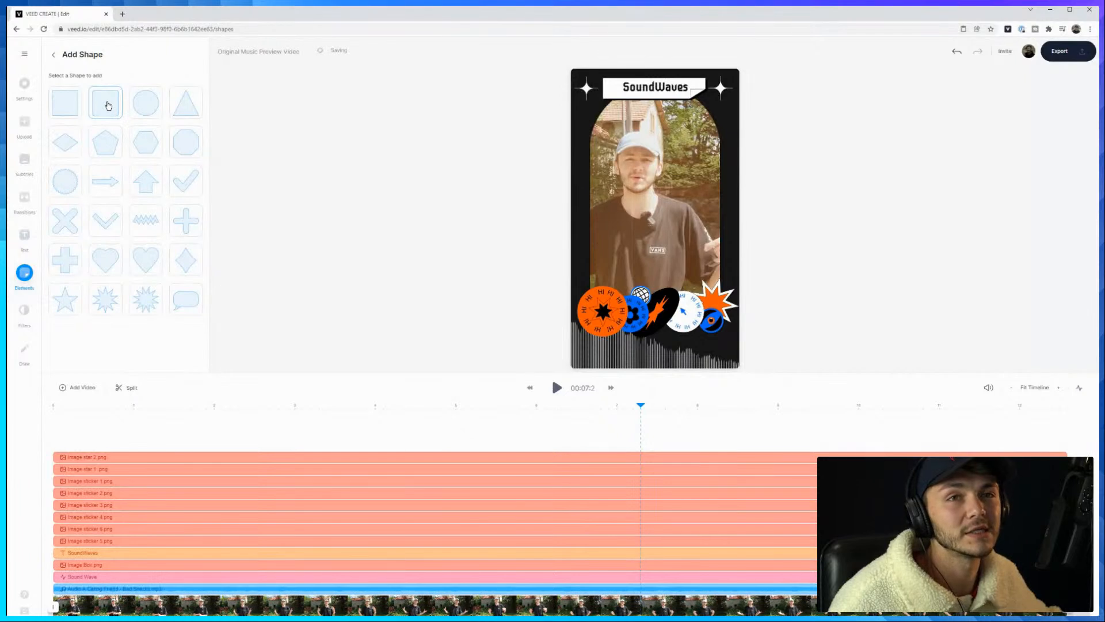
# Add a horizontal arrow shape and place it near the top of the clip, rotated 13 degrees
pyautogui.click(105, 182)
pyautogui.moveTo(639, 219); pyautogui.dragTo(672, 106)
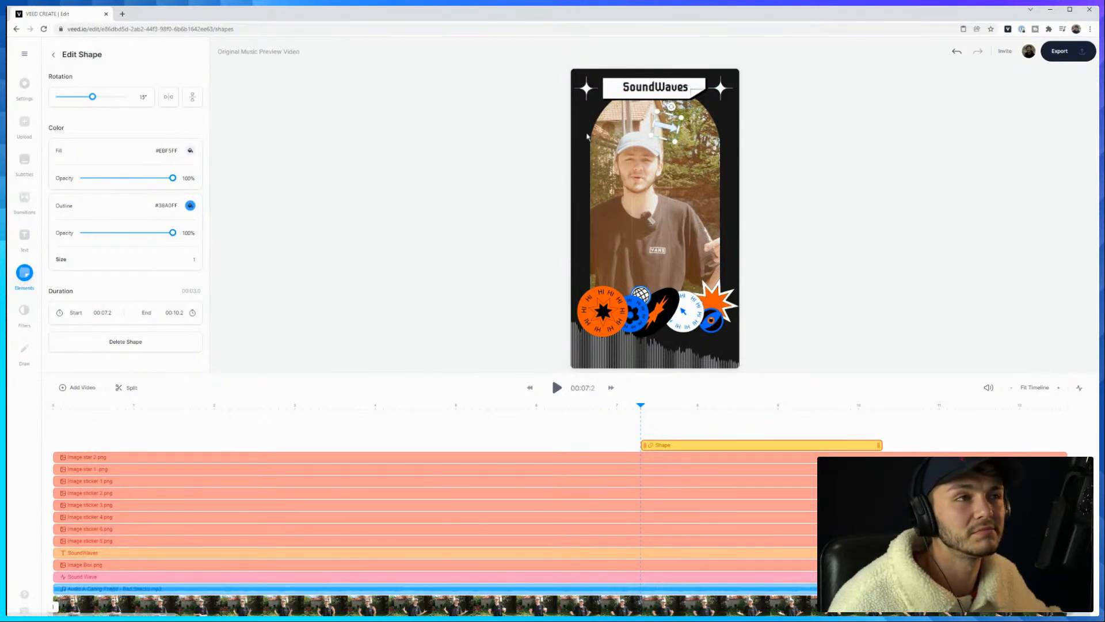
# Add a headline reading CLICK HERE beside the arrow near the top of the clip, in the Alfa Slab One font
pyautogui.click(24, 234)
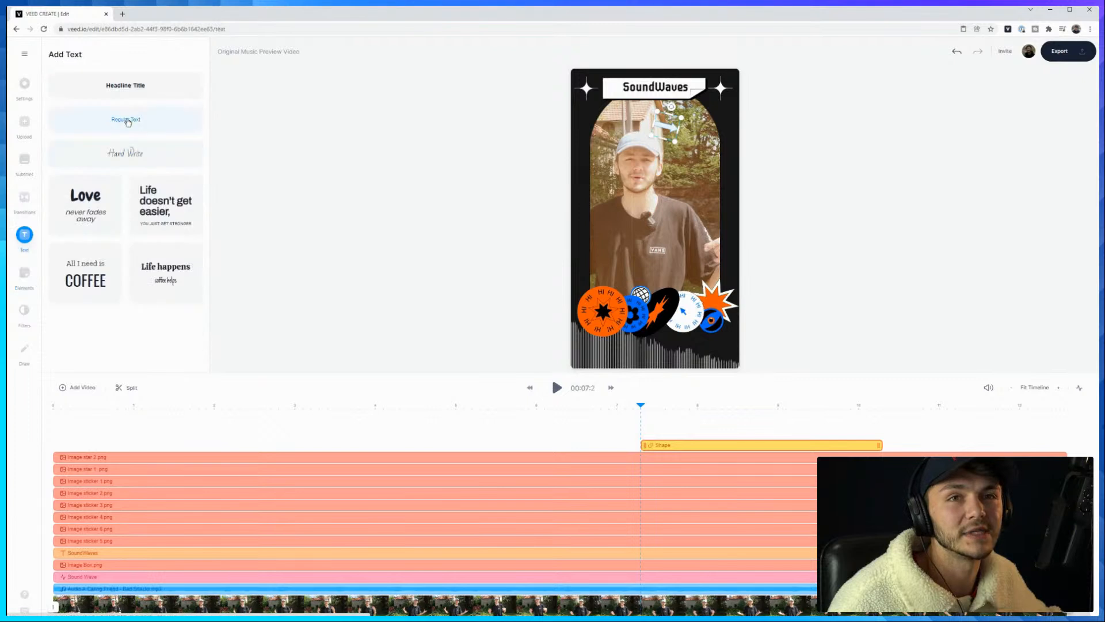
pyautogui.click(127, 93)
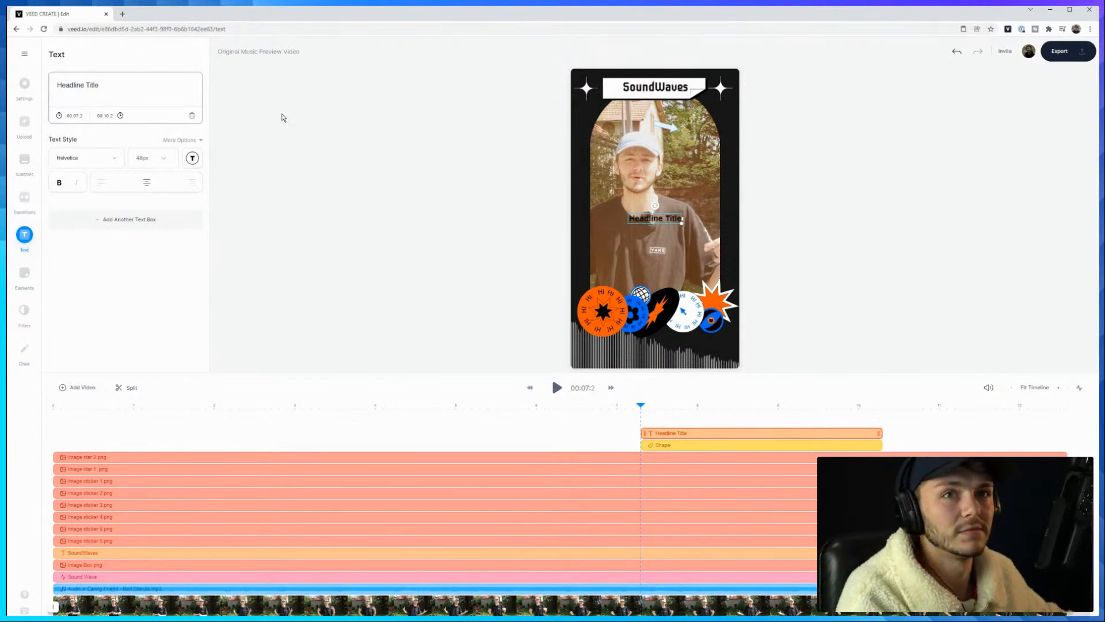
pyautogui.tripleClick(151, 96)
pyautogui.write('C')
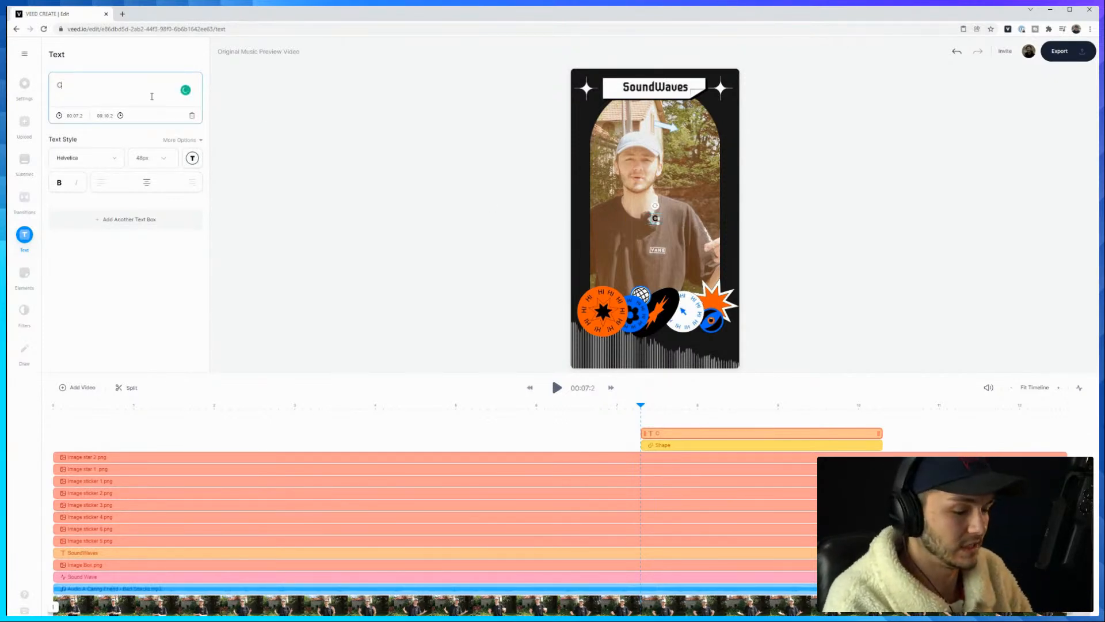
pyautogui.write('LICK HERE')
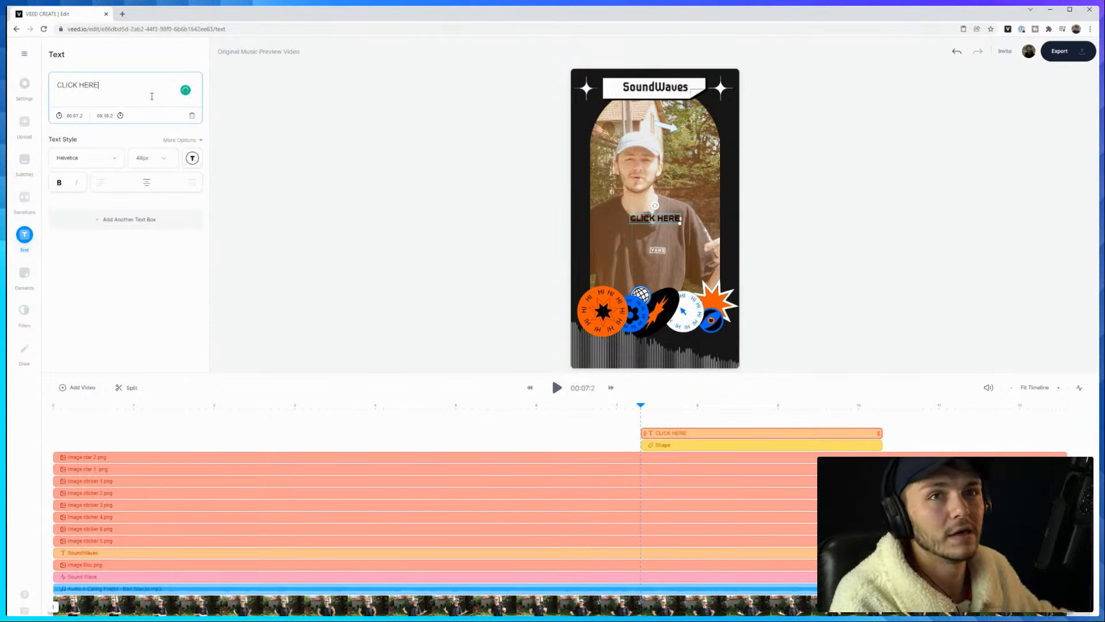
pyautogui.click(488, 229)
pyautogui.moveTo(642, 209); pyautogui.dragTo(612, 111)
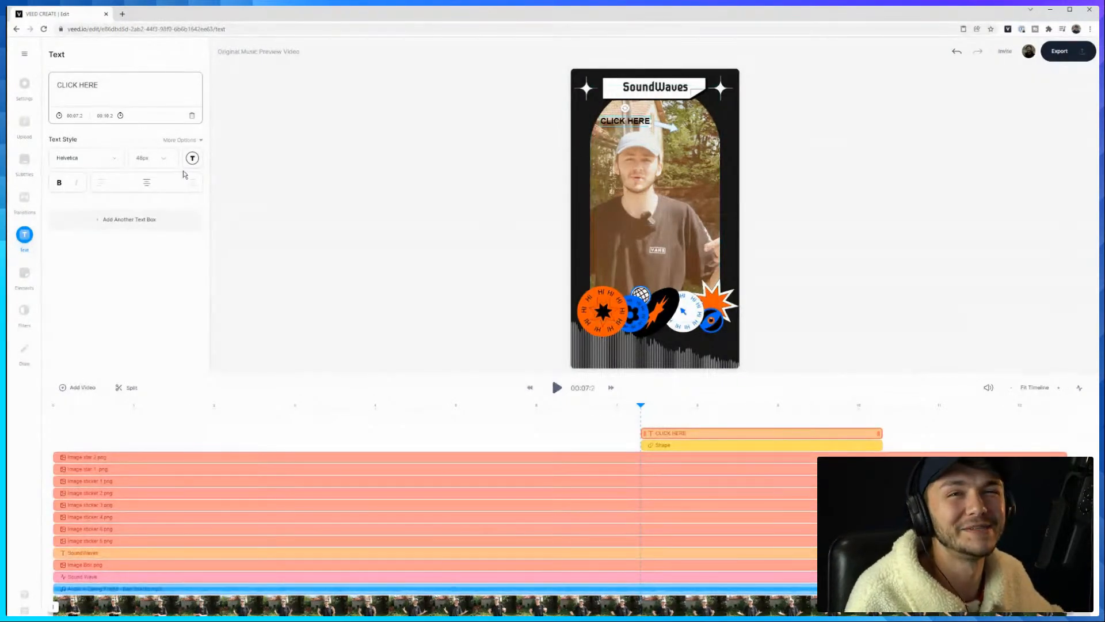
pyautogui.click(108, 158)
pyautogui.click(84, 204)
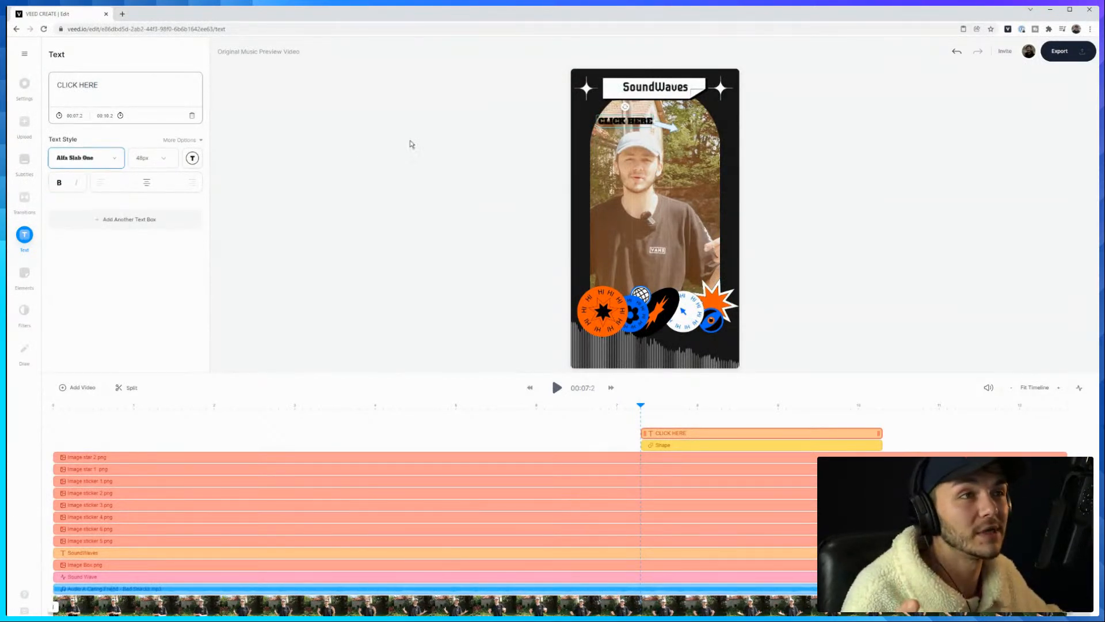
# Delete the CLICK HERE headline and the arrow shape beside it
pyautogui.click(627, 133)
pyautogui.rightClick(650, 144)
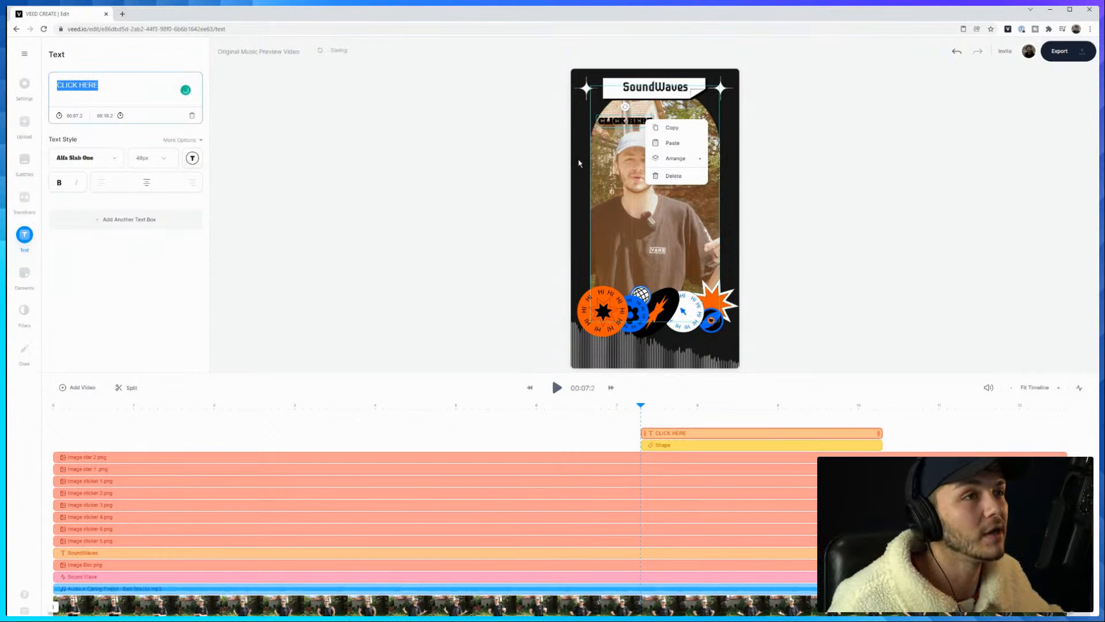
pyautogui.click(578, 164)
pyautogui.rightClick(635, 131)
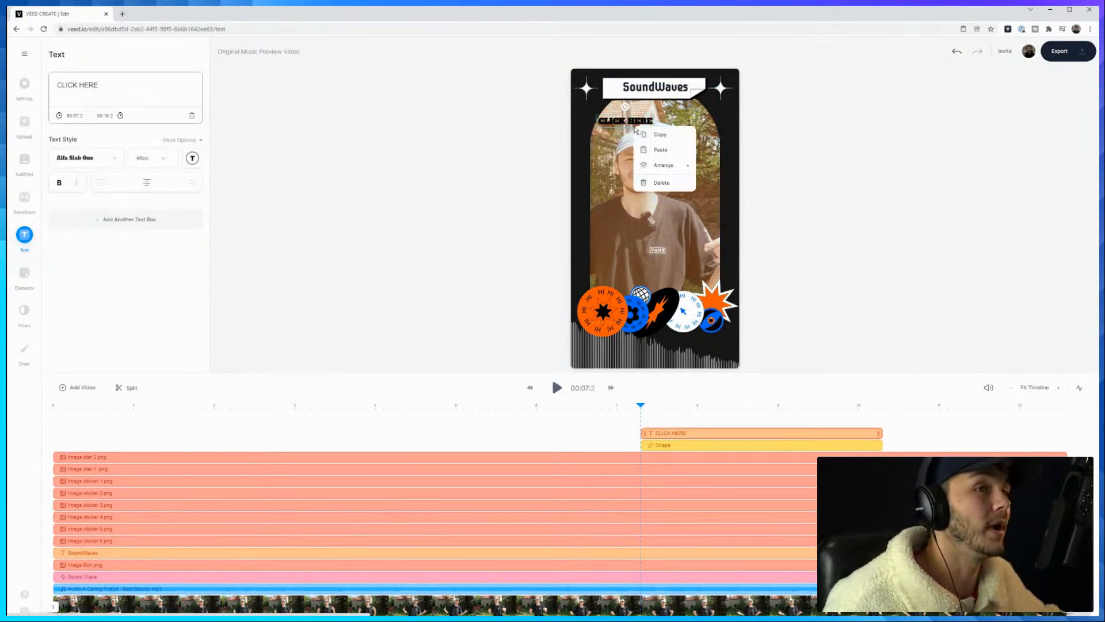
pyautogui.click(662, 180)
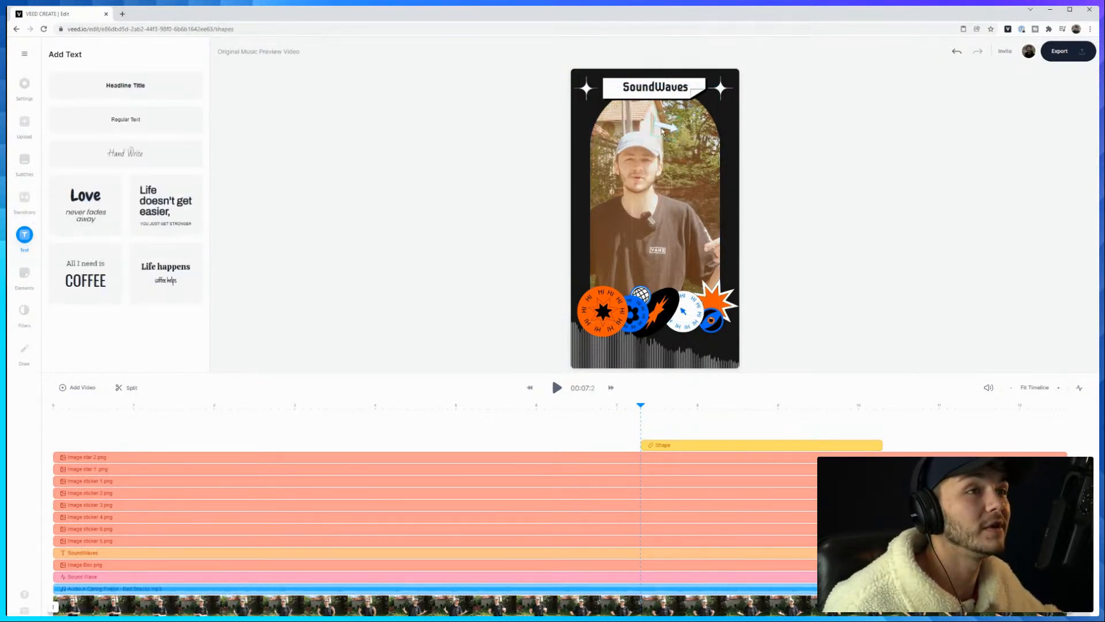
pyautogui.rightClick(644, 131)
pyautogui.click(672, 183)
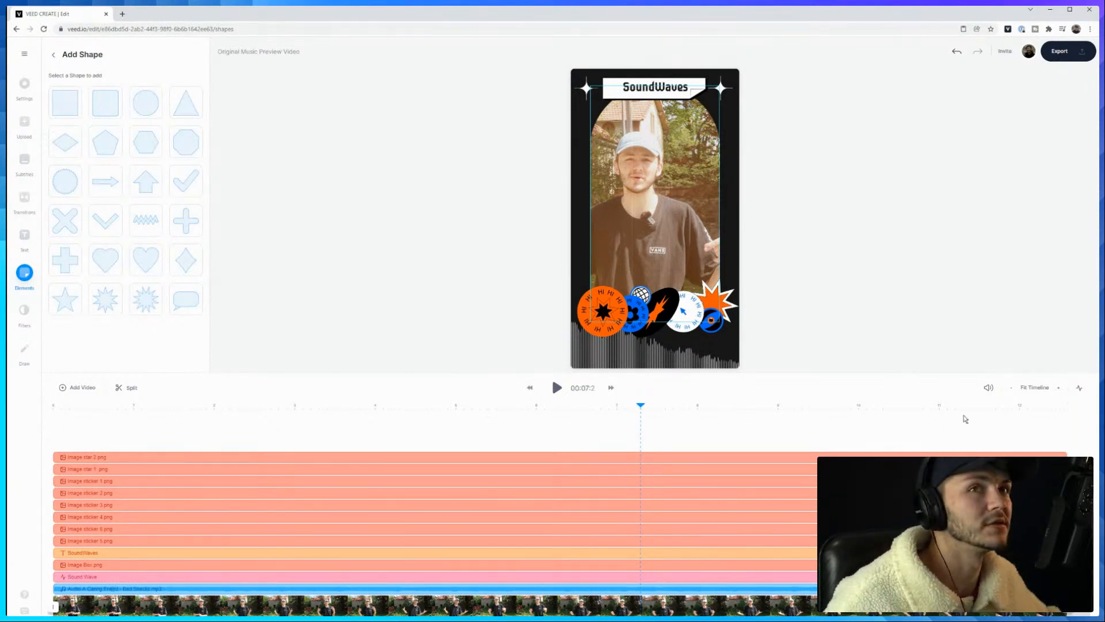
# Search the web for "brady bunch squares" in a separate browser page and close it again
pyautogui.click(122, 14)
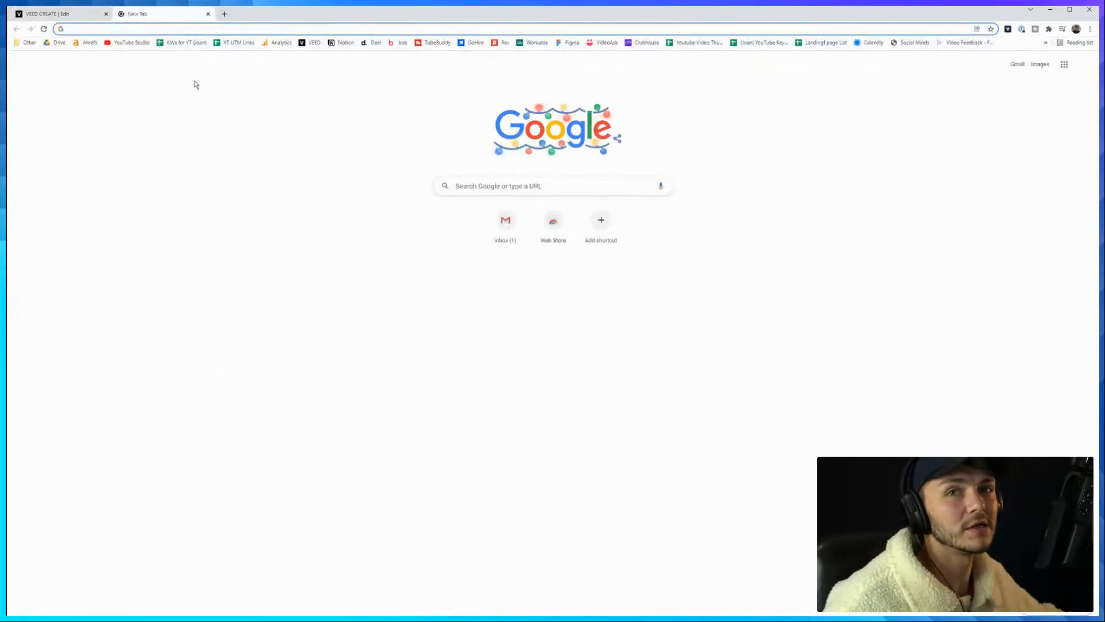
pyautogui.write('bra')
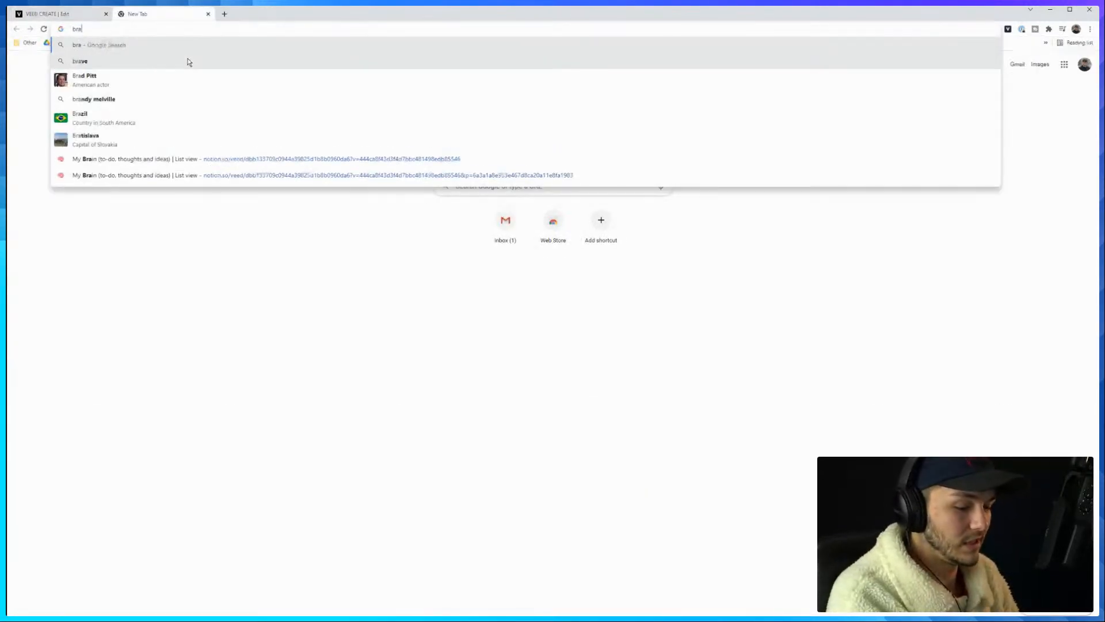
pyautogui.write('dy bunch')
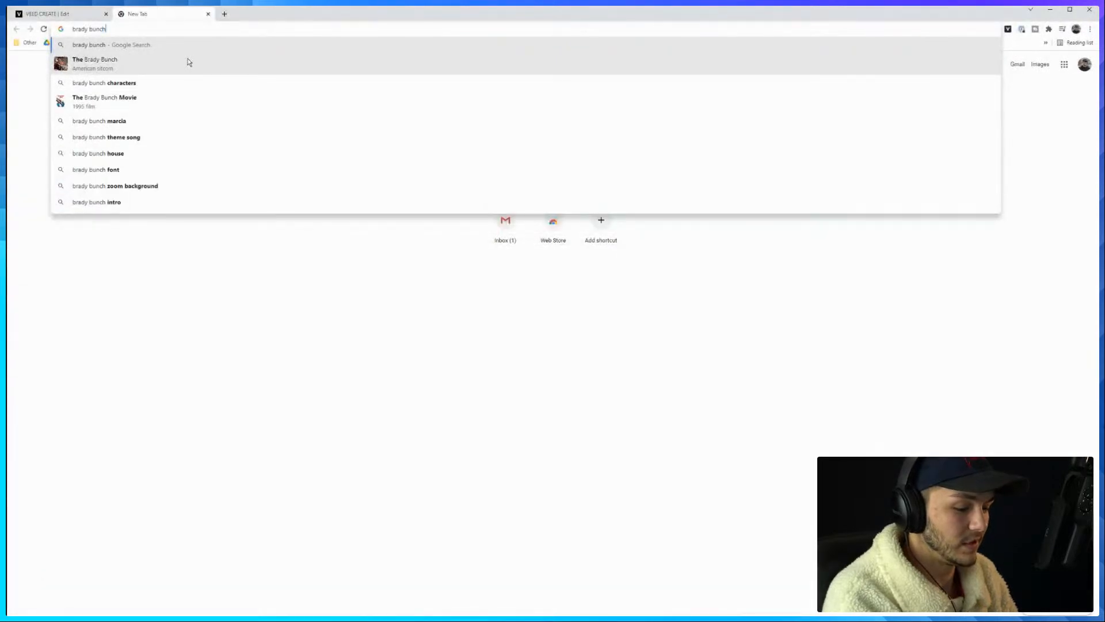
pyautogui.write(' squares')
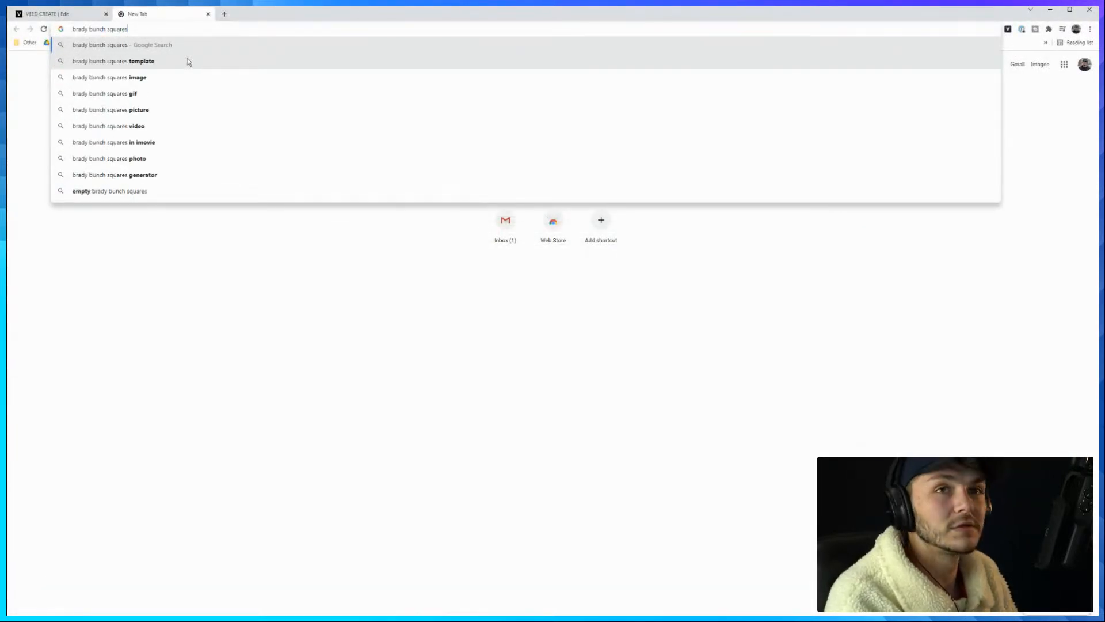
pyautogui.press('Return')
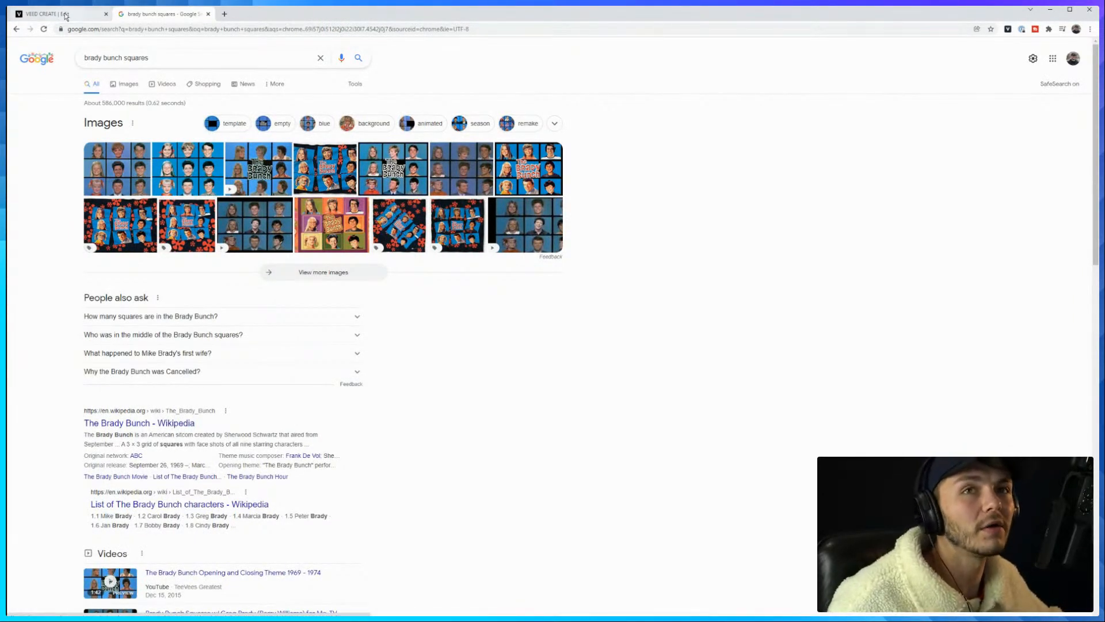
pyautogui.click(208, 14)
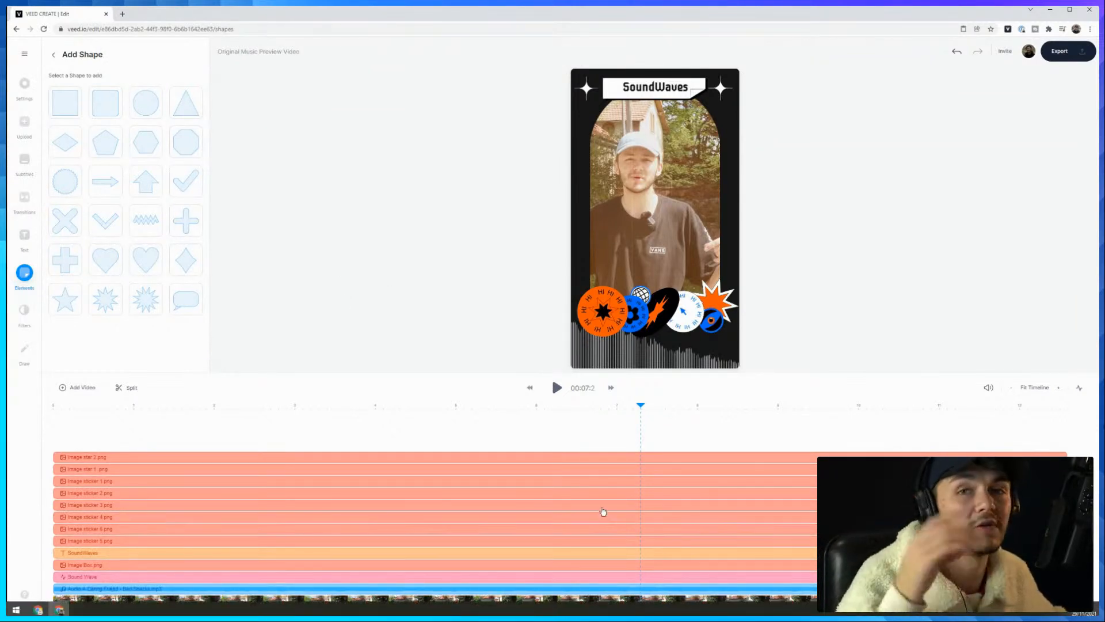
# Shrink the 1. Outside.mp4 clip to roughly half its width and place it below the SoundWaves title, toward the canvas's left side
pyautogui.click(641, 209)
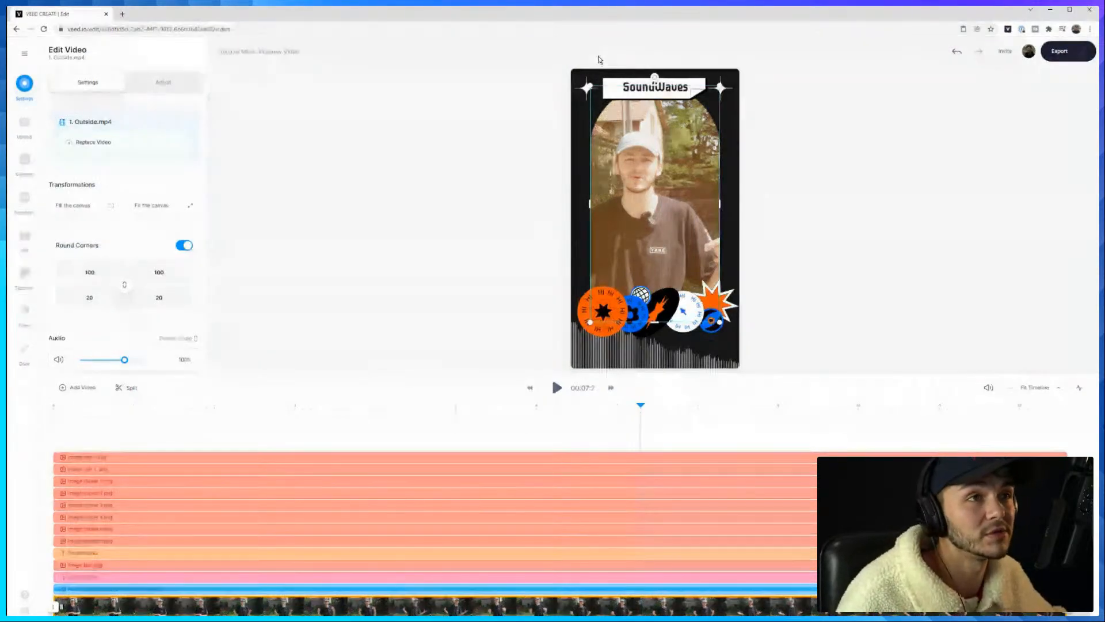
pyautogui.moveTo(591, 86); pyautogui.dragTo(630, 181)
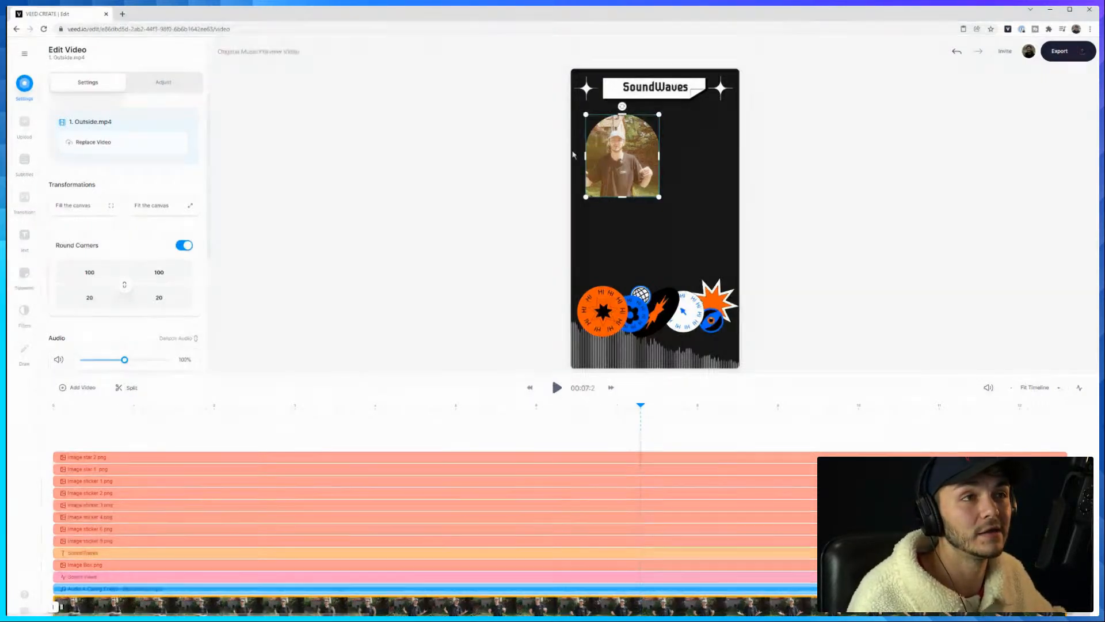
# Look through the canvas size presets in the project settings, keeping Instagram Story
pyautogui.click(20, 92)
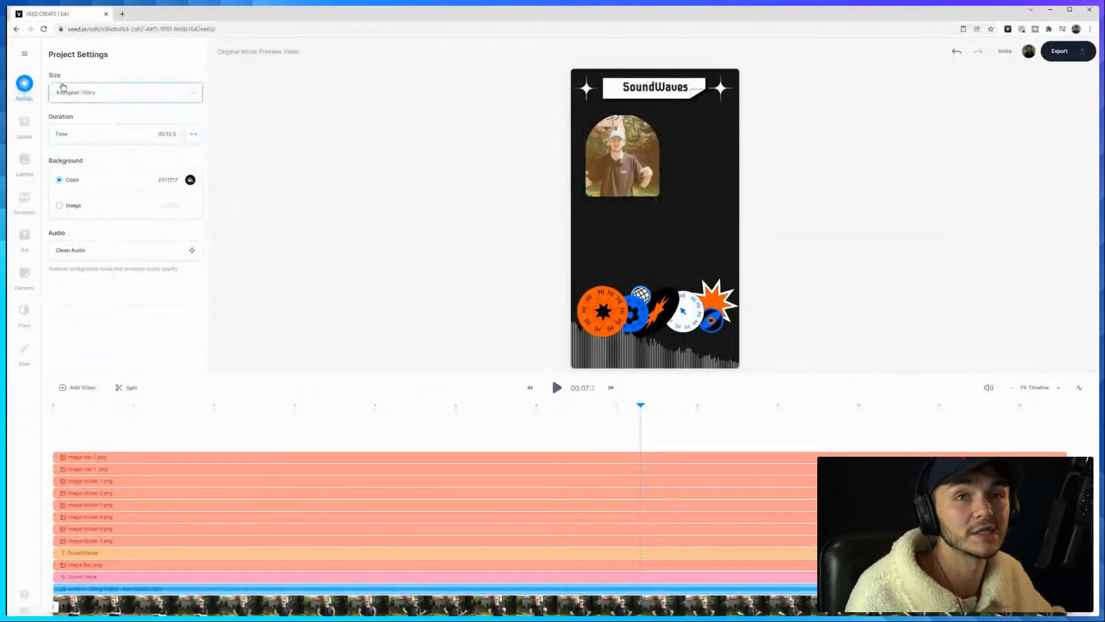
pyautogui.click(75, 89)
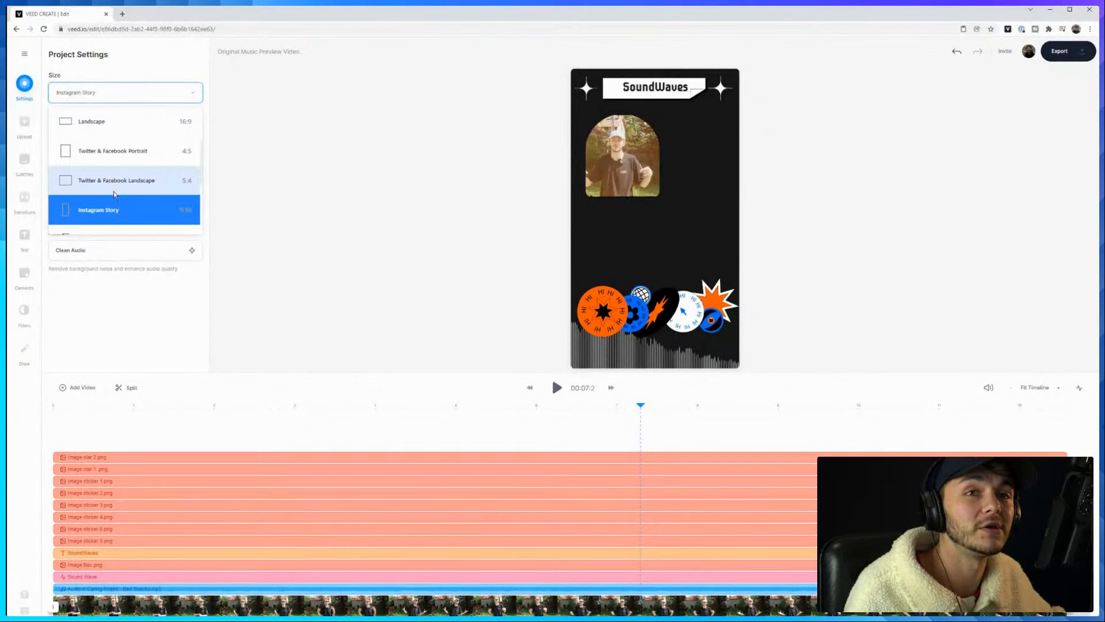
pyautogui.scroll(-5, 121, 170)
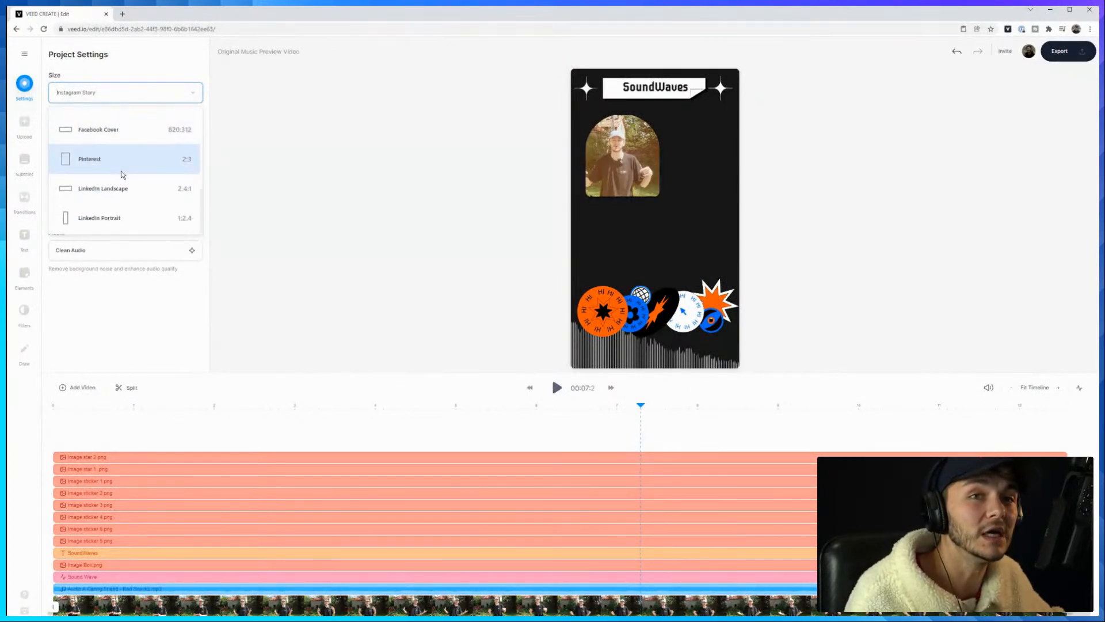
pyautogui.scroll(4, 122, 177)
pyautogui.scroll(-4, 123, 177)
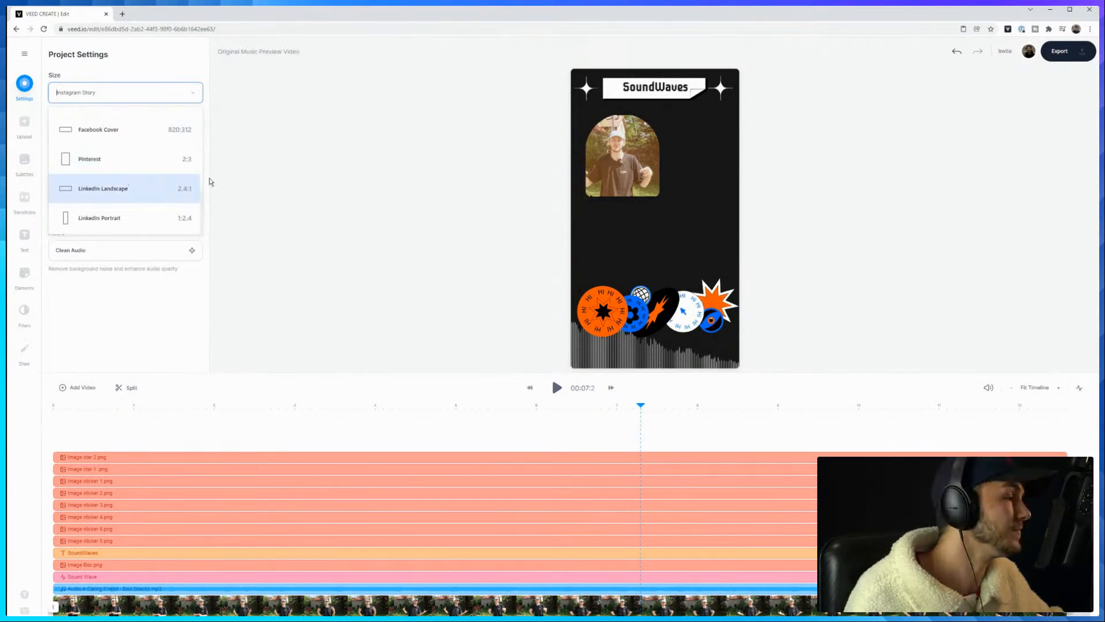
pyautogui.click(311, 177)
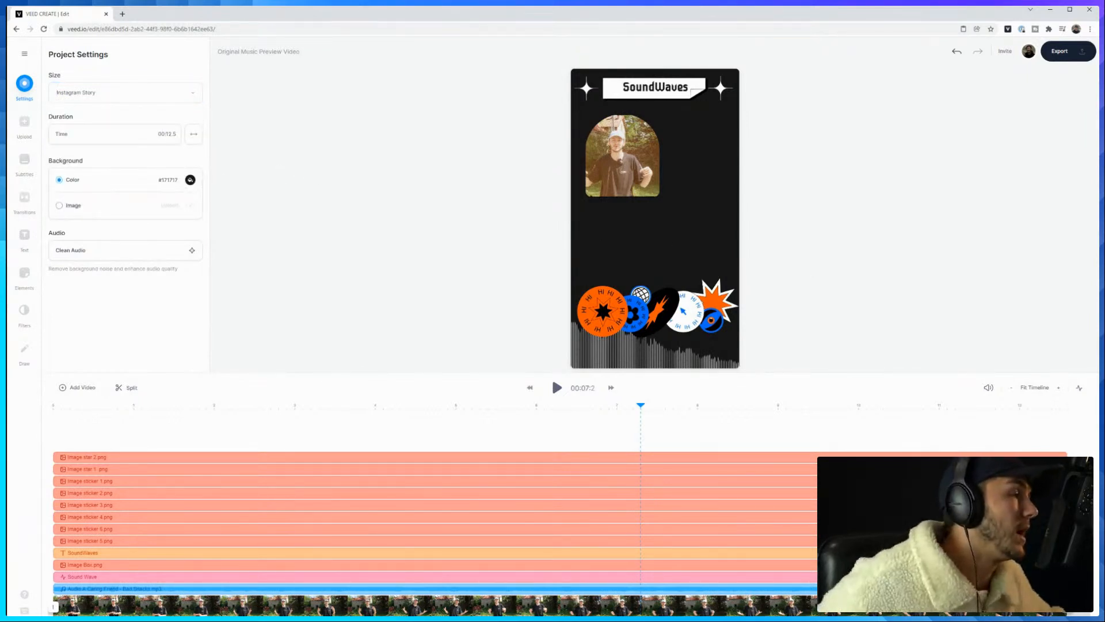
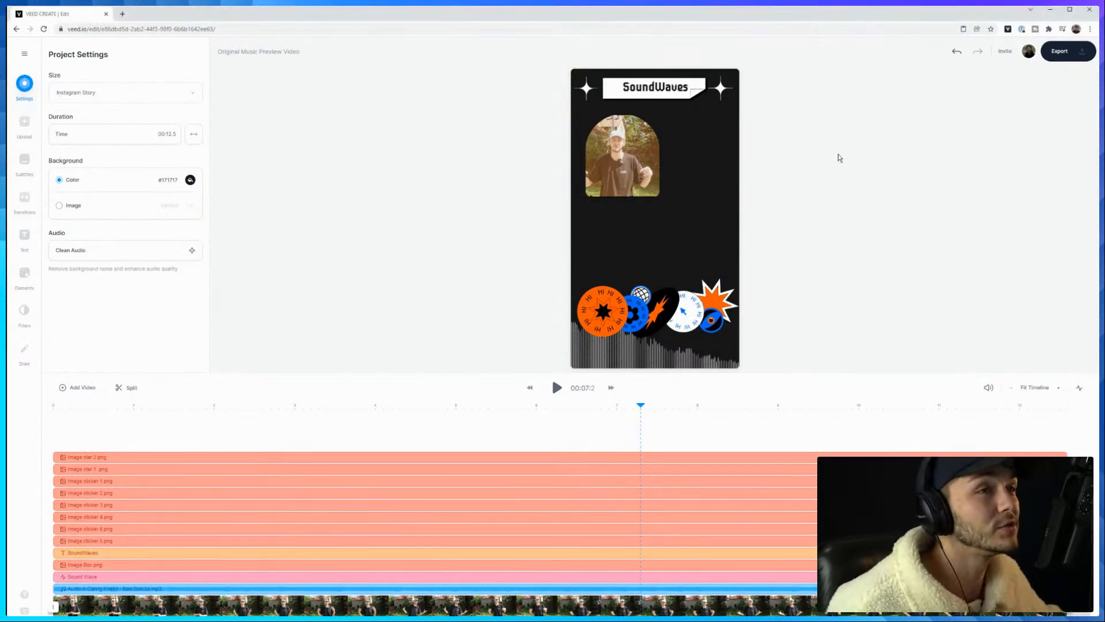
# Enlarge the 1. Outside.mp4 clip from its lower corner so it spans most of the canvas width above the stickers
pyautogui.click(627, 167)
pyautogui.moveTo(659, 196); pyautogui.dragTo(722, 265)
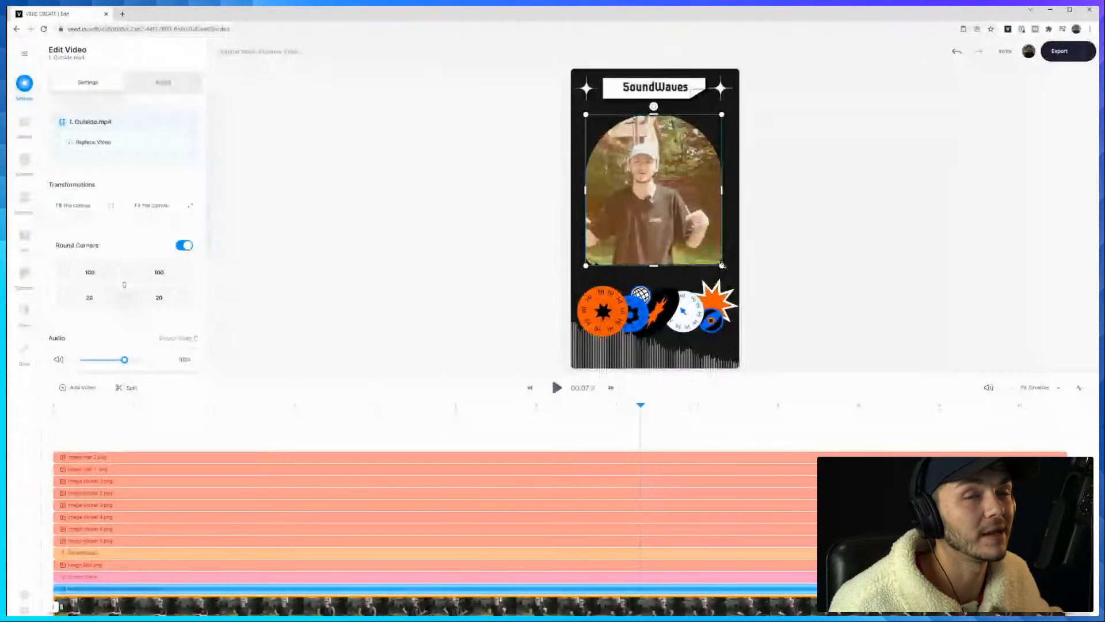
# Return to the VEED dashboard and start a new project
pyautogui.click(24, 54)
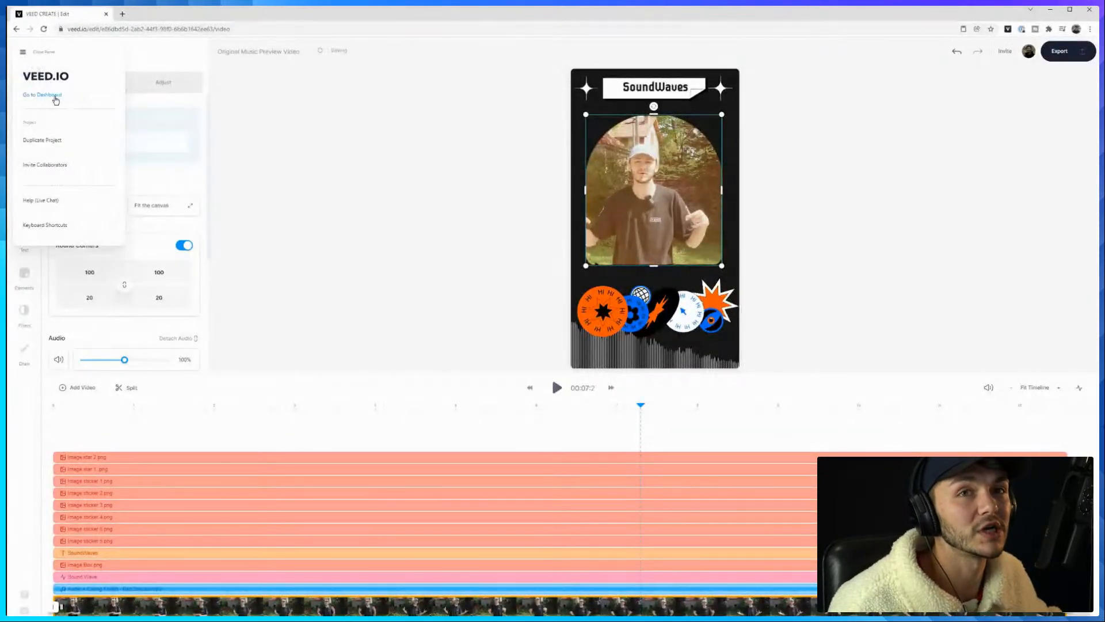
pyautogui.click(58, 99)
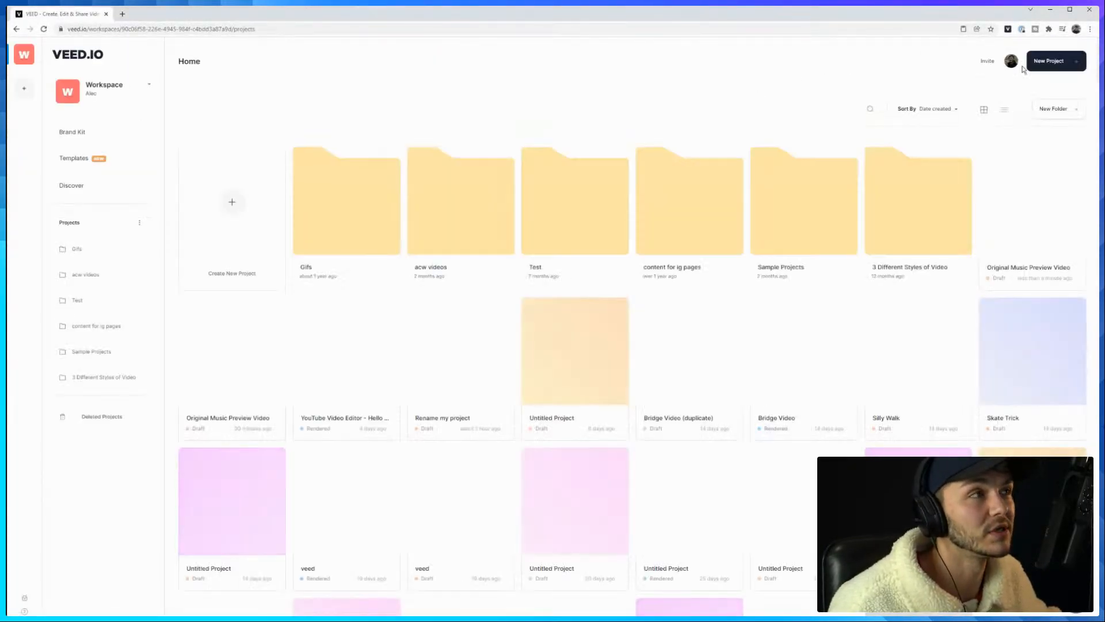
pyautogui.click(1048, 63)
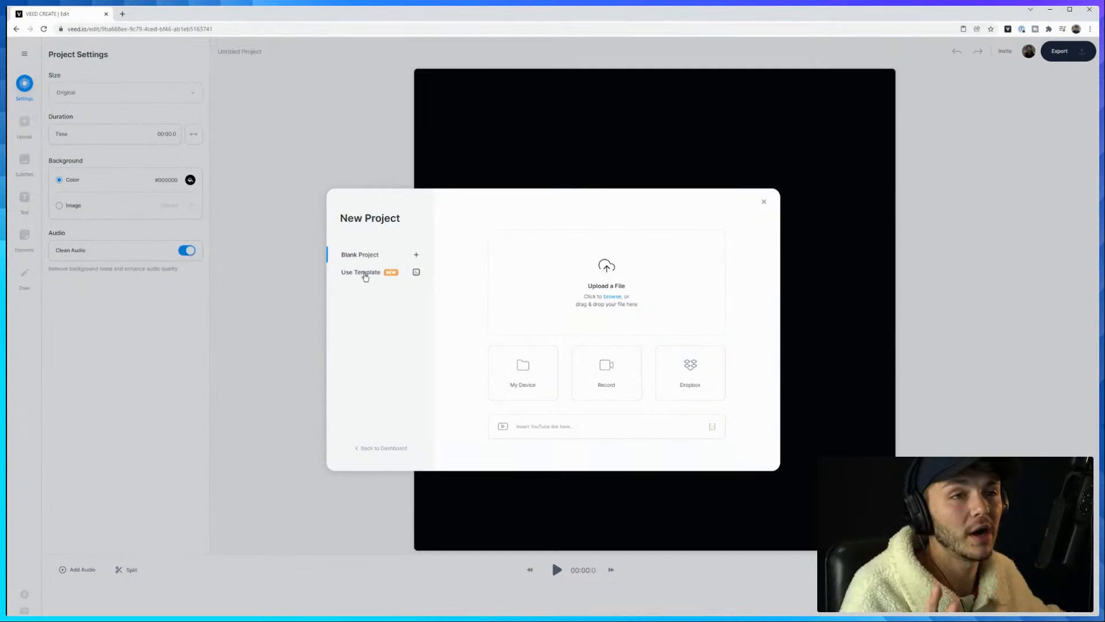
# Browse the templates of all categories offered for the new project
pyautogui.click(353, 273)
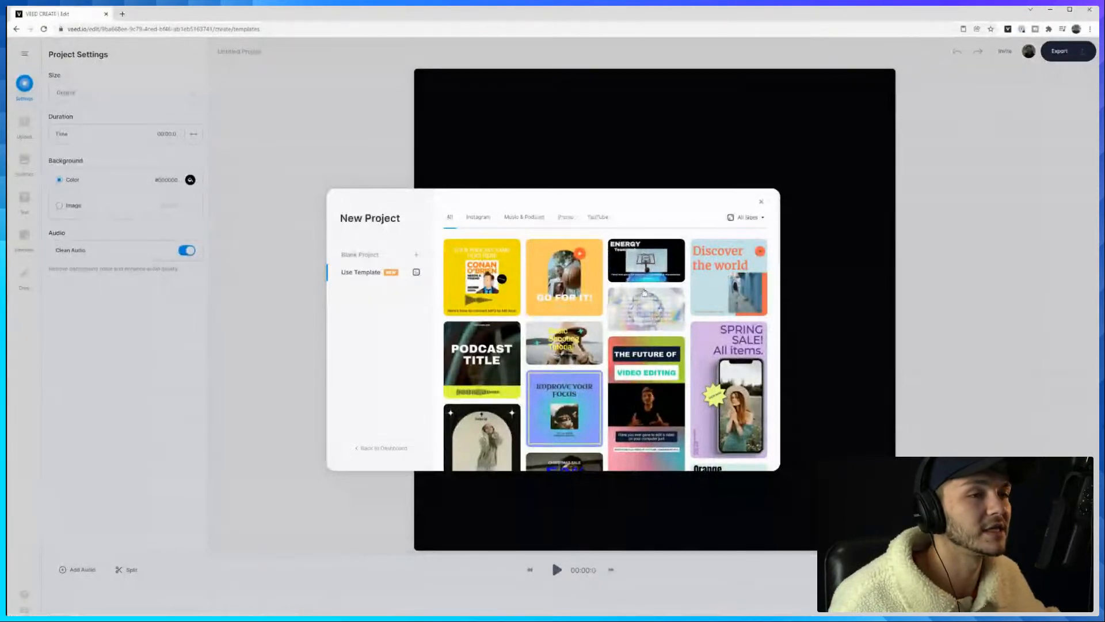
pyautogui.scroll(-5, 668, 279)
pyautogui.scroll(5, 590, 304)
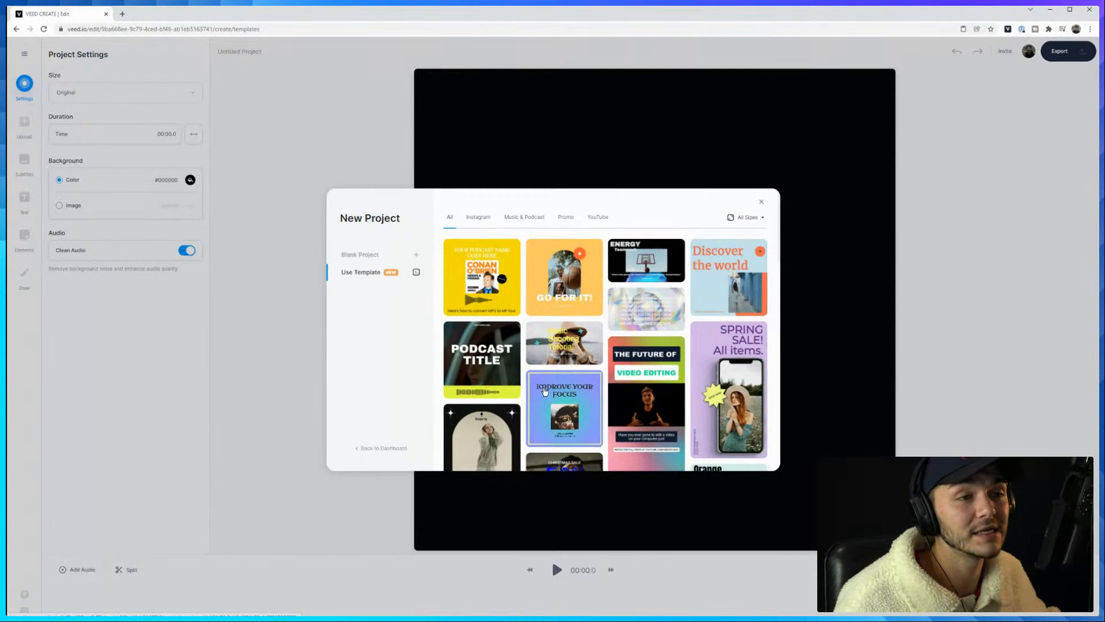
pyautogui.scroll(-2, 545, 391)
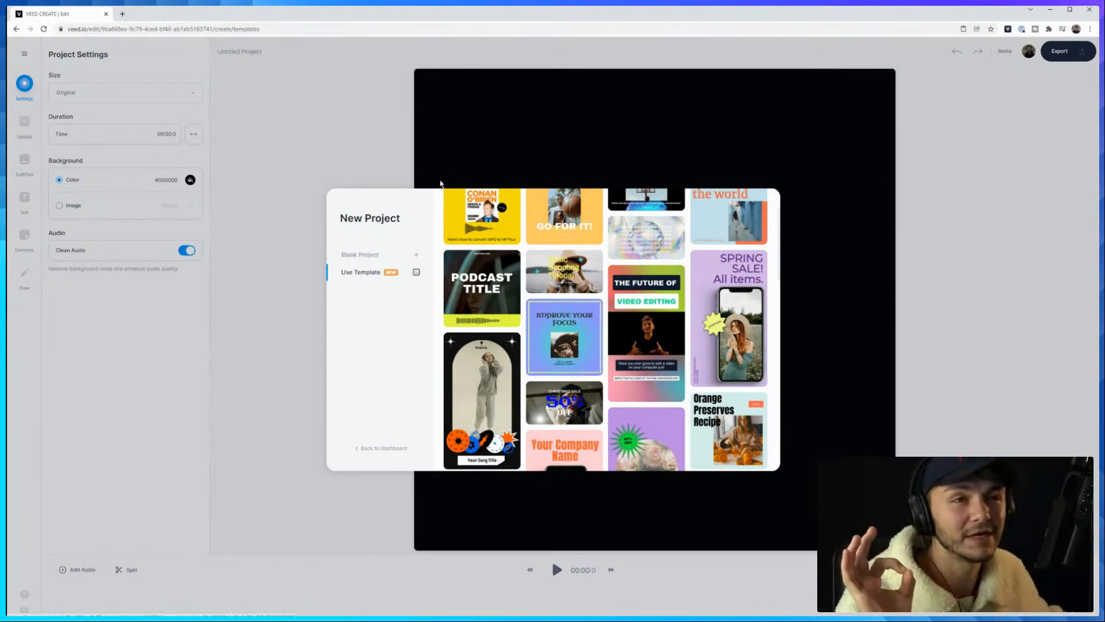
# Preview the Podcast Preview Video template briefly and start editing a new project from it
pyautogui.click(359, 254)
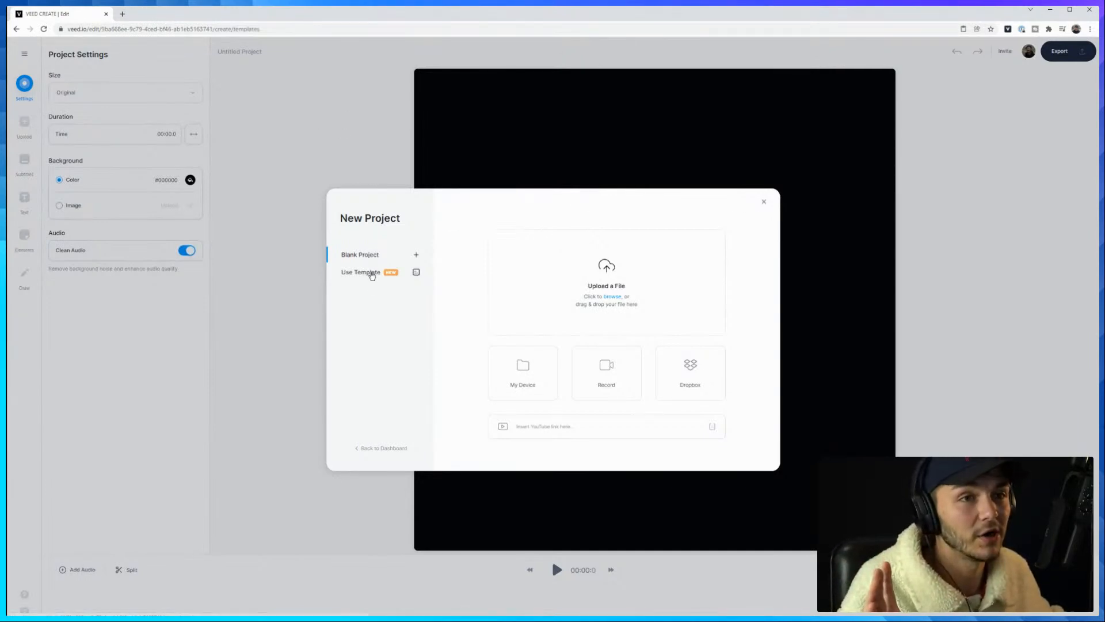
pyautogui.click(371, 273)
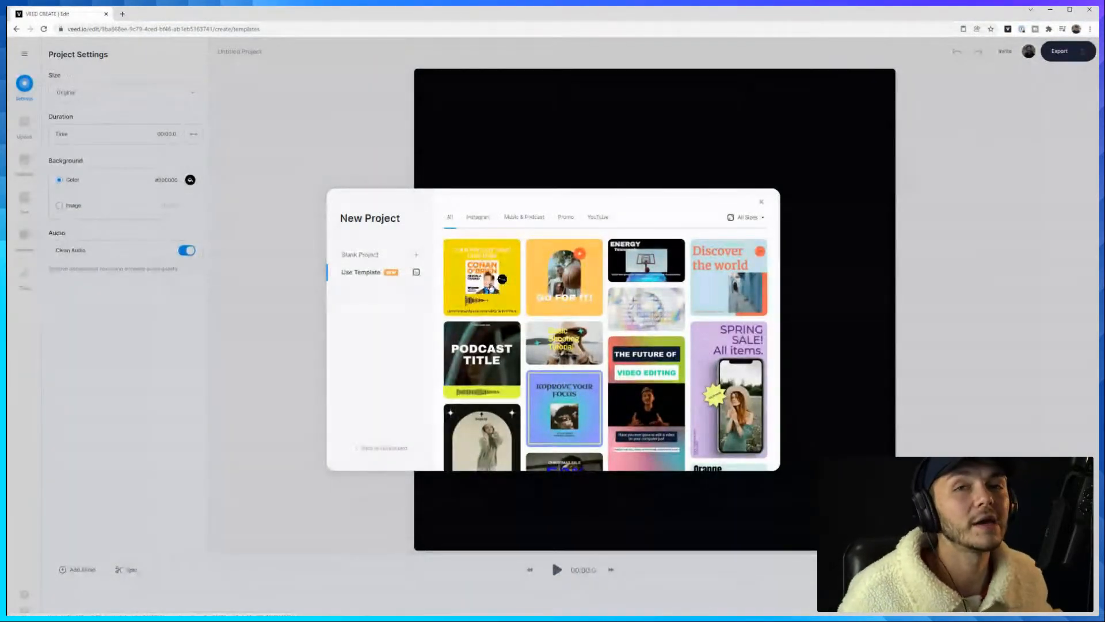
pyautogui.click(470, 273)
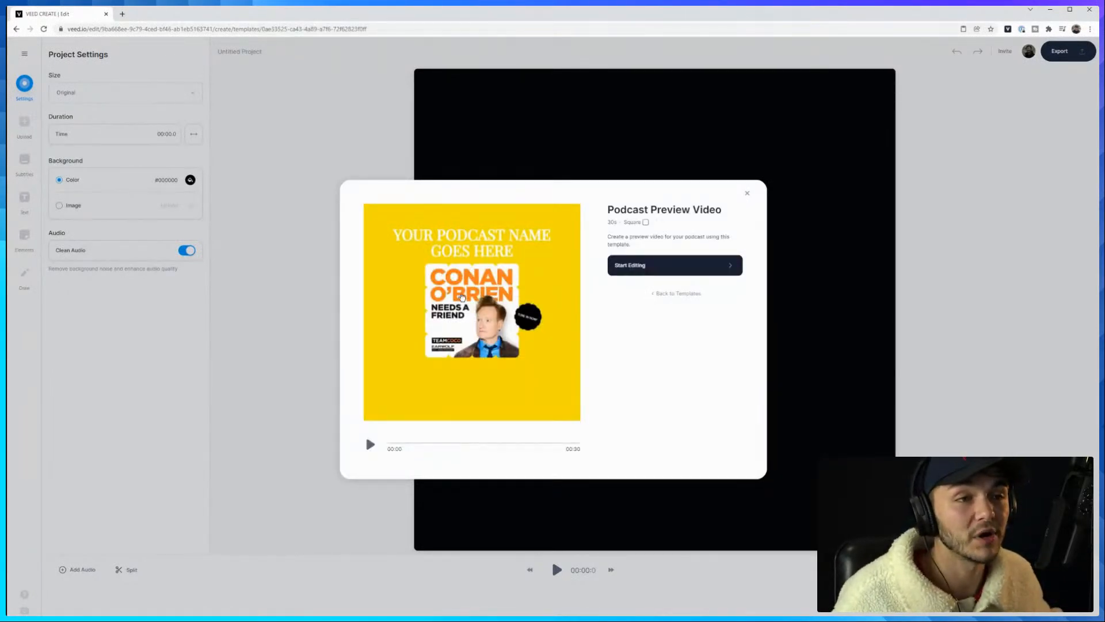
pyautogui.click(371, 445)
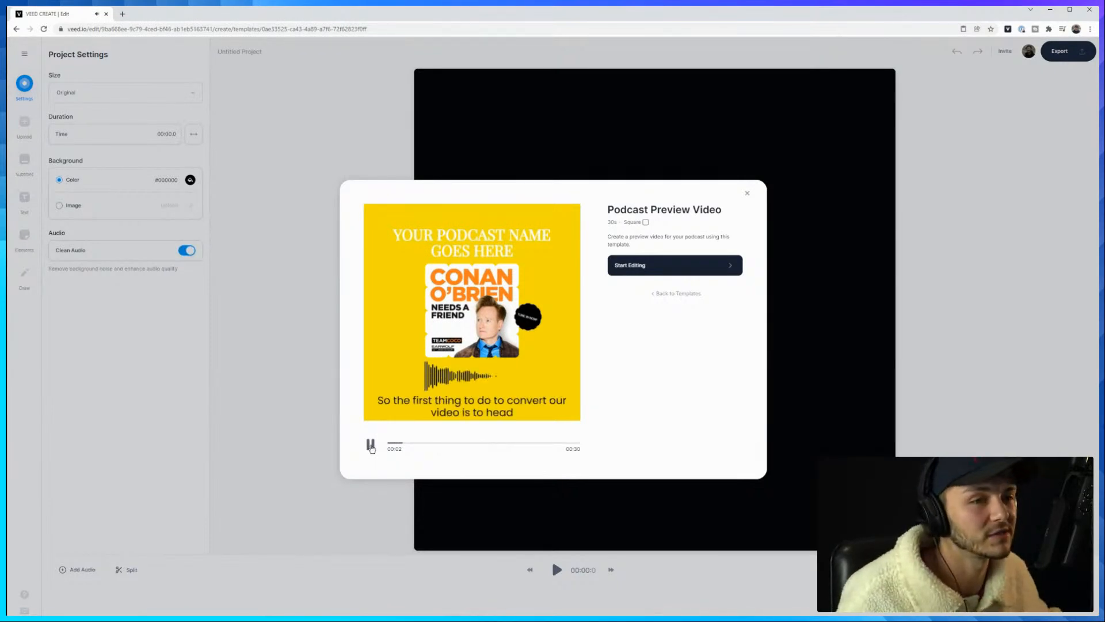
pyautogui.click(372, 446)
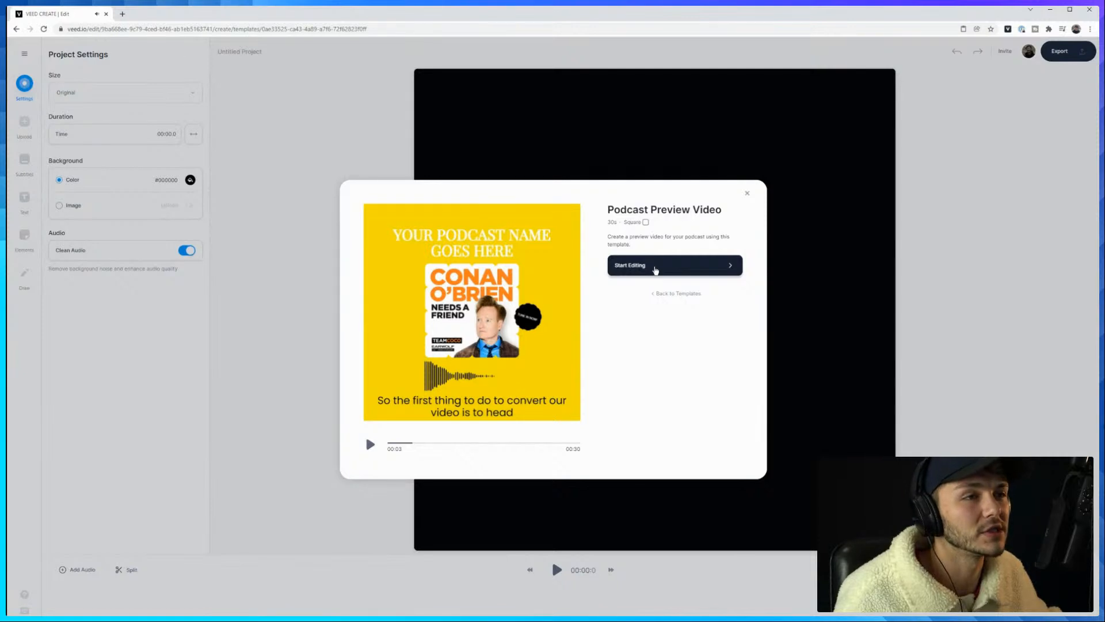
pyautogui.click(655, 270)
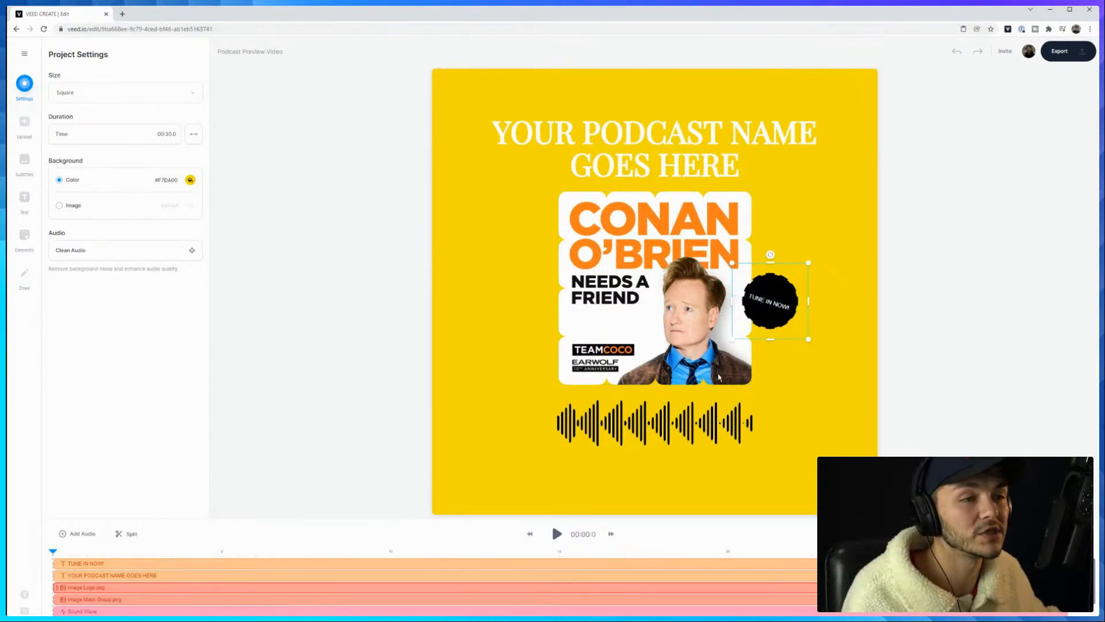
# Play a short stretch of the project from about 2 seconds, and enlarge the timeline to open the audio track's settings
pyautogui.click(138, 552)
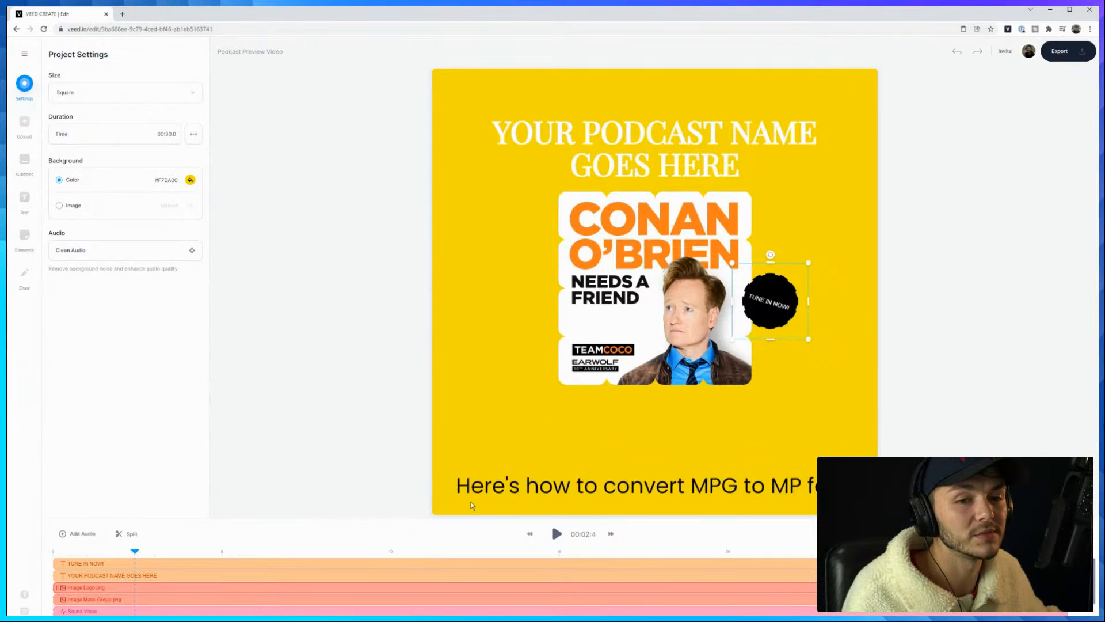
pyautogui.click(557, 534)
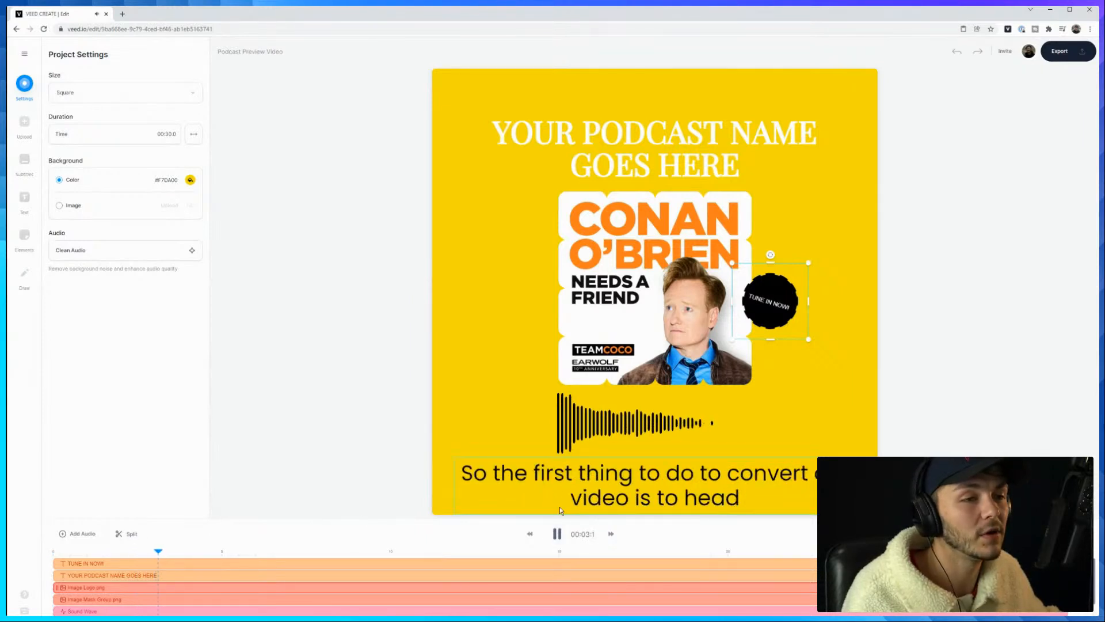
pyautogui.click(556, 534)
pyautogui.moveTo(352, 523); pyautogui.dragTo(358, 420)
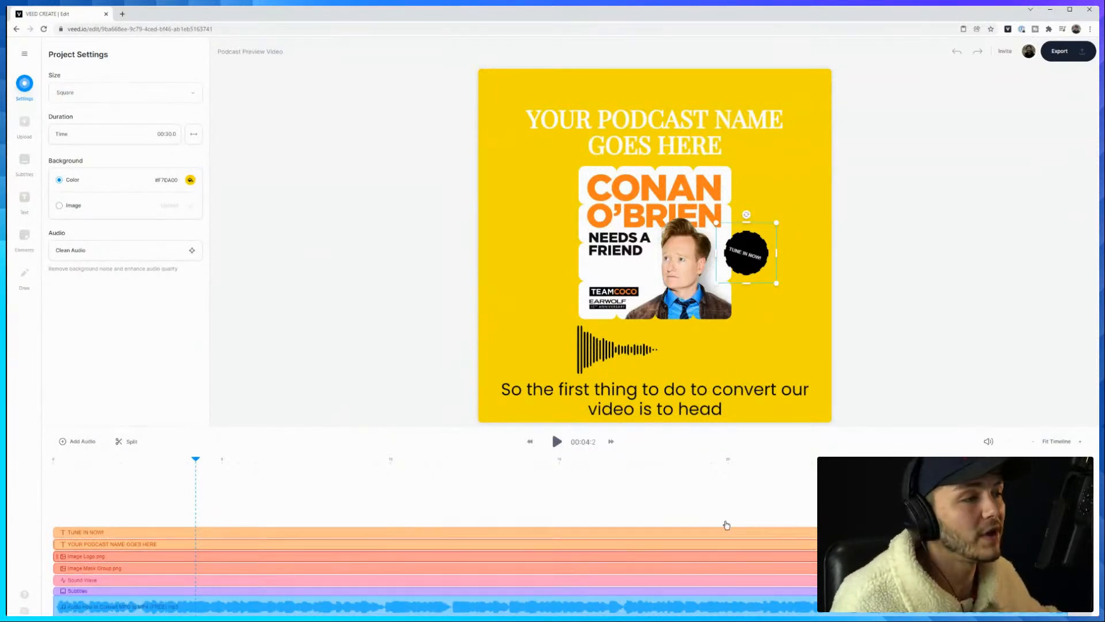
pyautogui.click(828, 605)
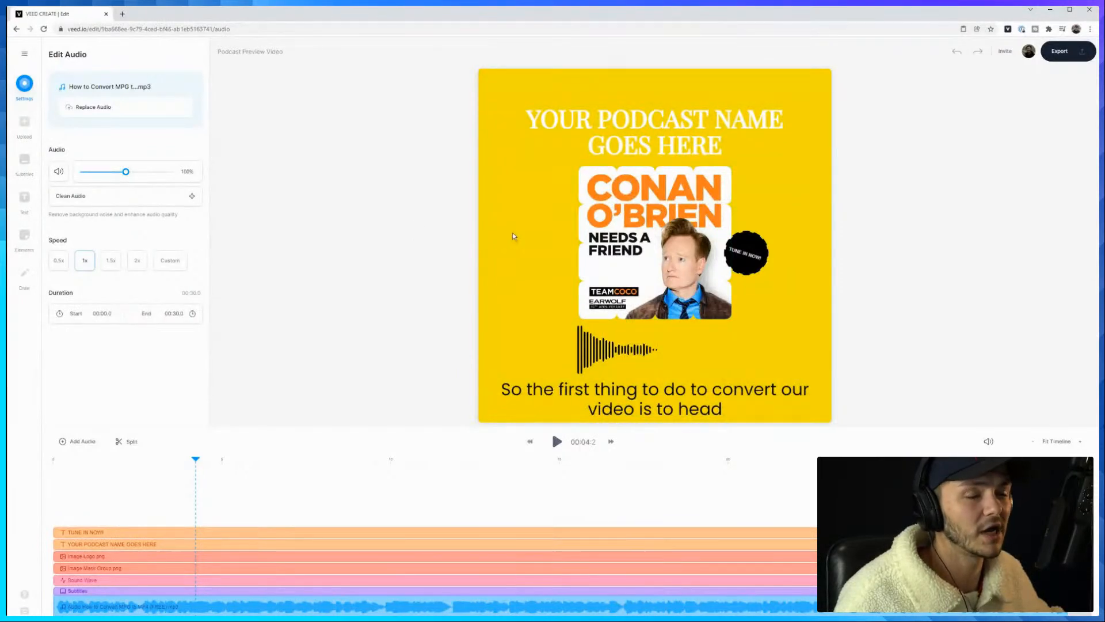
# Replace the podcast cover image in the middle of the canvas with Veed logo.png from the Test Kit folder
pyautogui.click(667, 226)
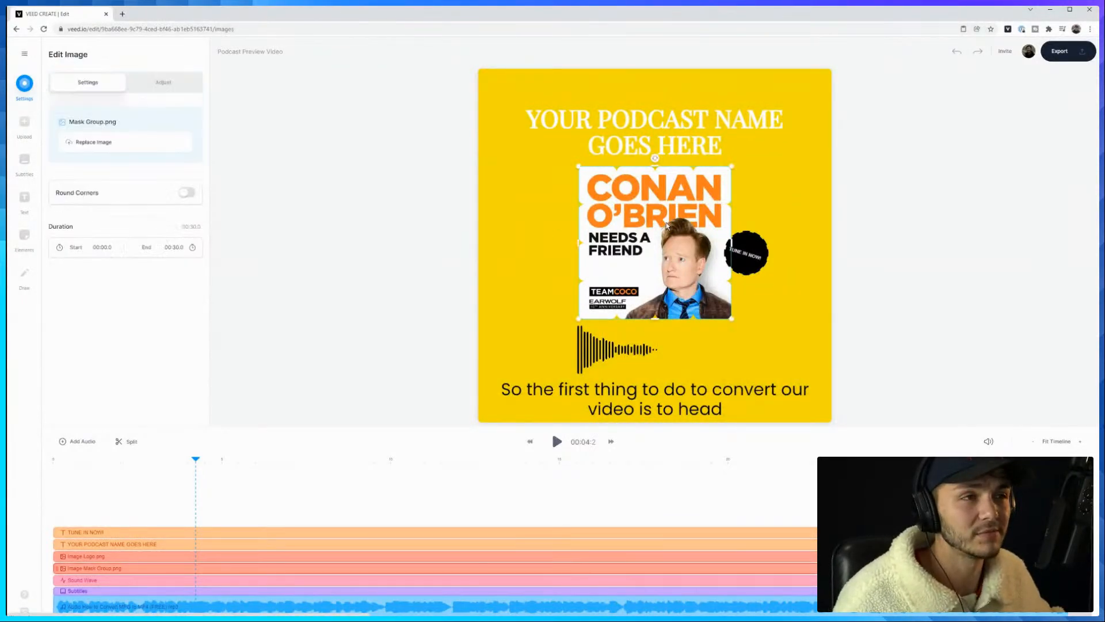
pyautogui.click(107, 147)
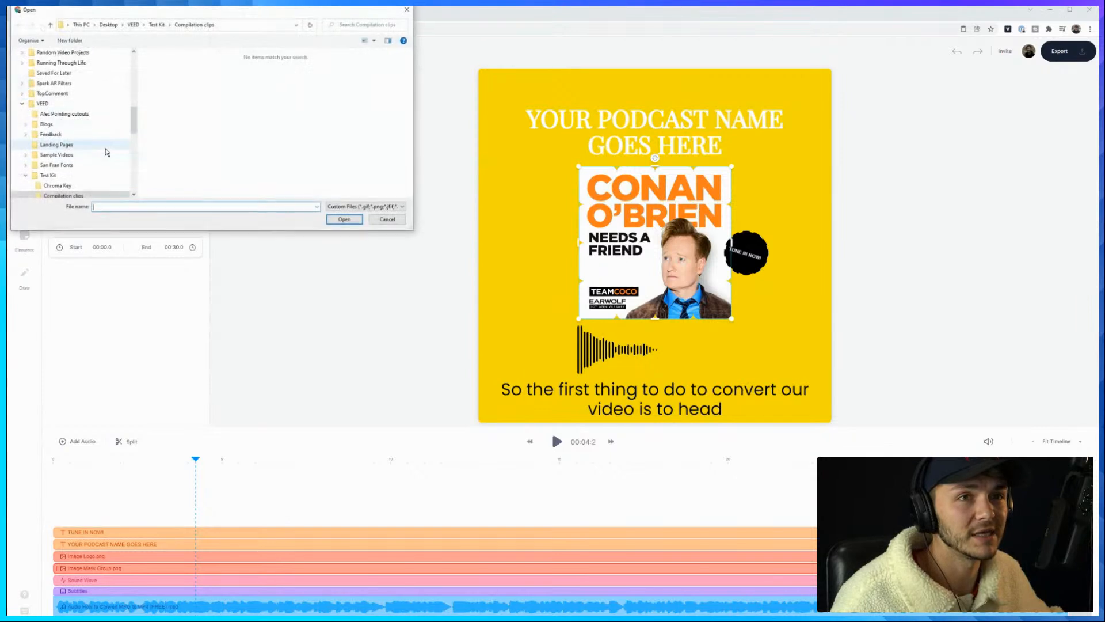
pyautogui.click(153, 25)
pyautogui.scroll(-5, 216, 131)
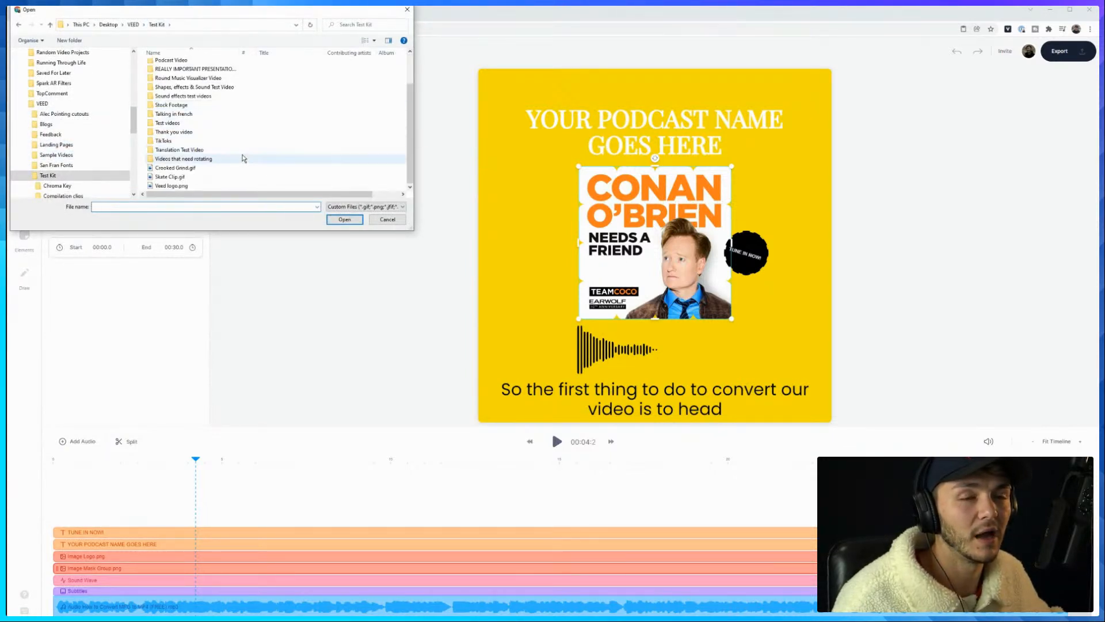
pyautogui.moveTo(407, 106); pyautogui.dragTo(400, 67)
pyautogui.scroll(-2, 369, 92)
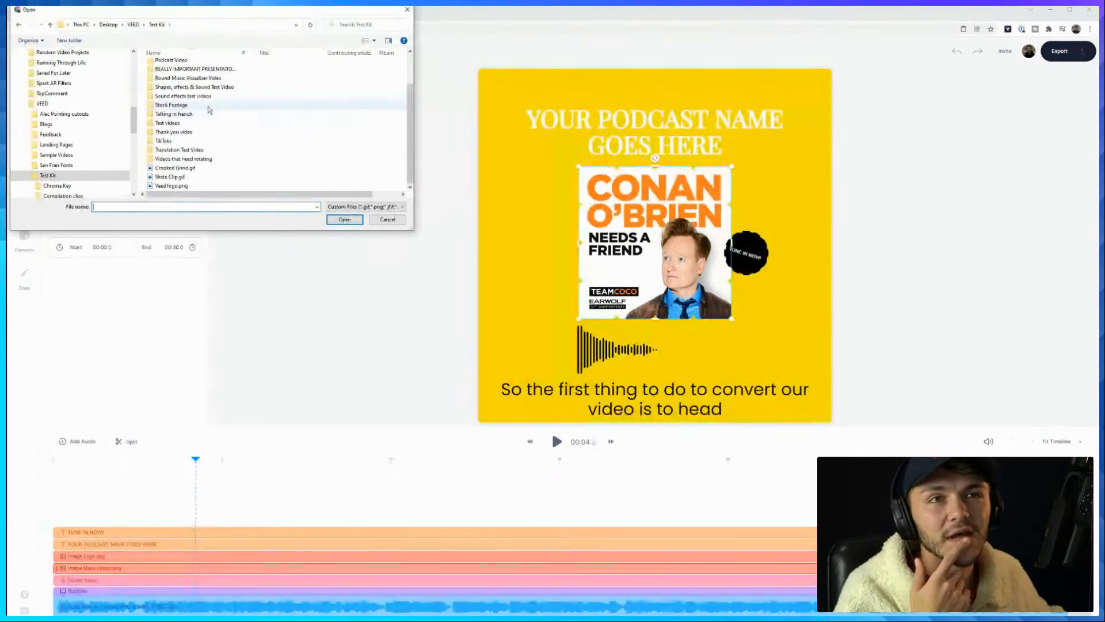
pyautogui.click(172, 185)
pyautogui.click(345, 219)
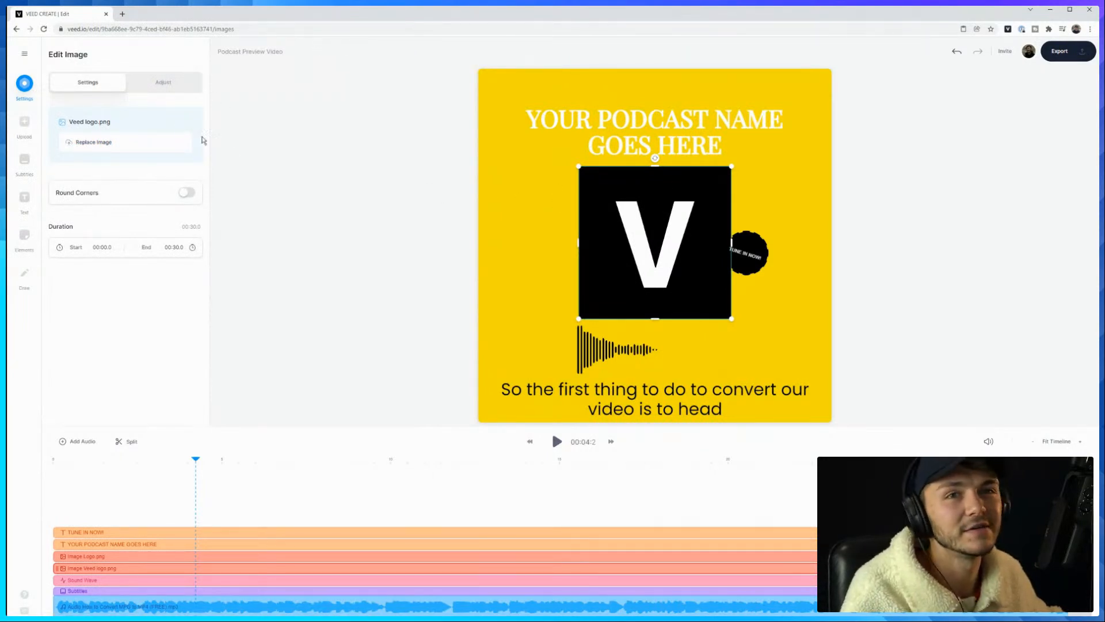
# Replace the logo image on the canvas with Skate Clip.gif from the Test Kit folder and play it briefly
pyautogui.click(123, 143)
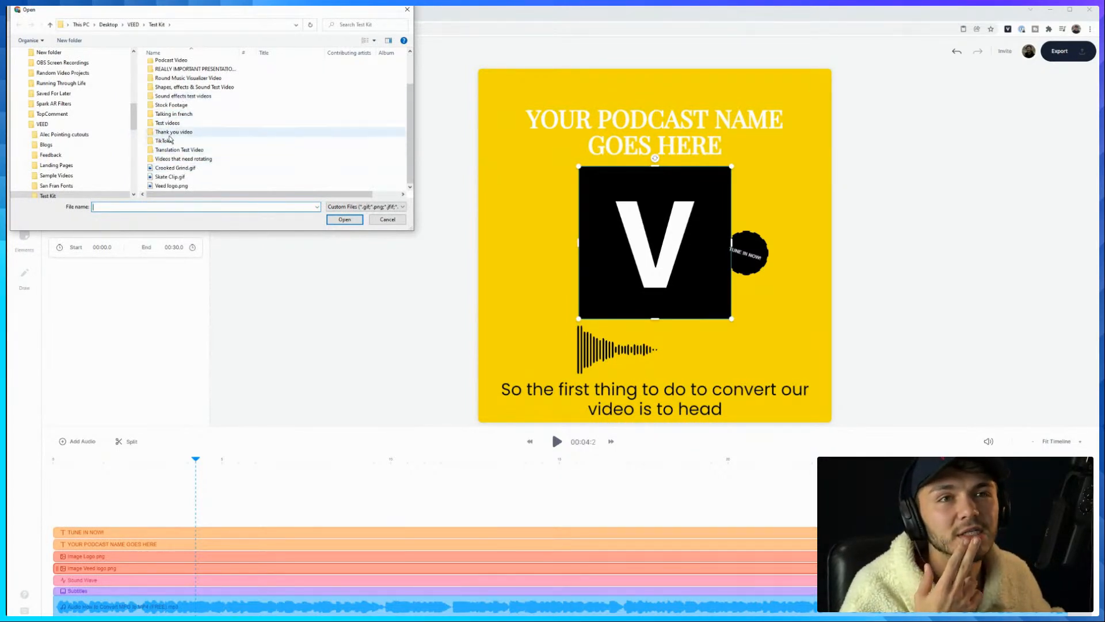
pyautogui.scroll(2, 175, 109)
pyautogui.scroll(-2, 174, 95)
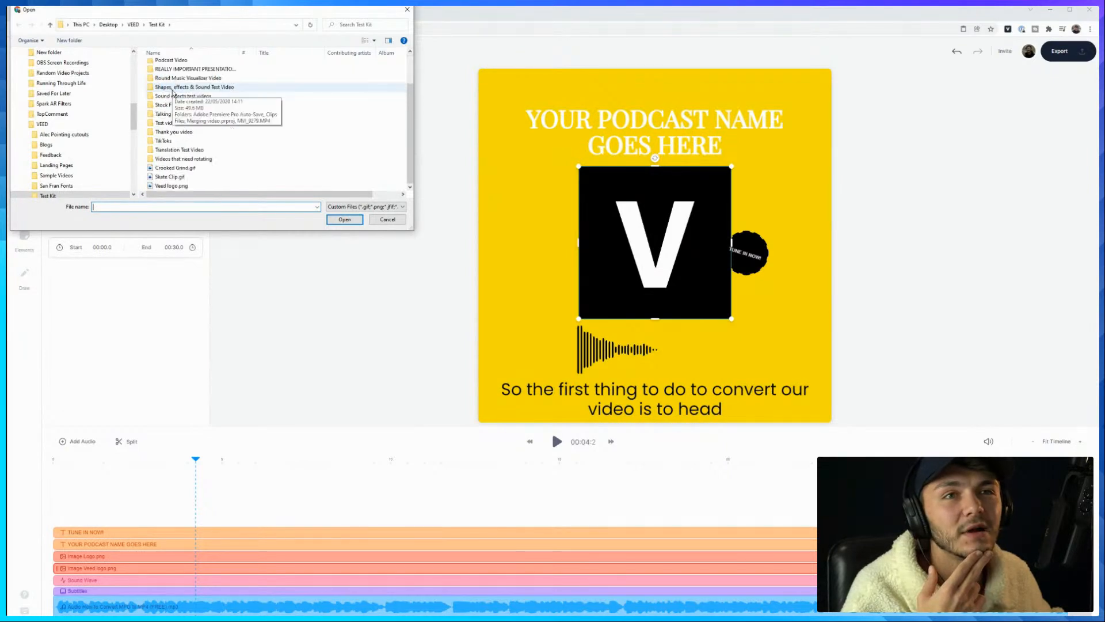
pyautogui.click(175, 178)
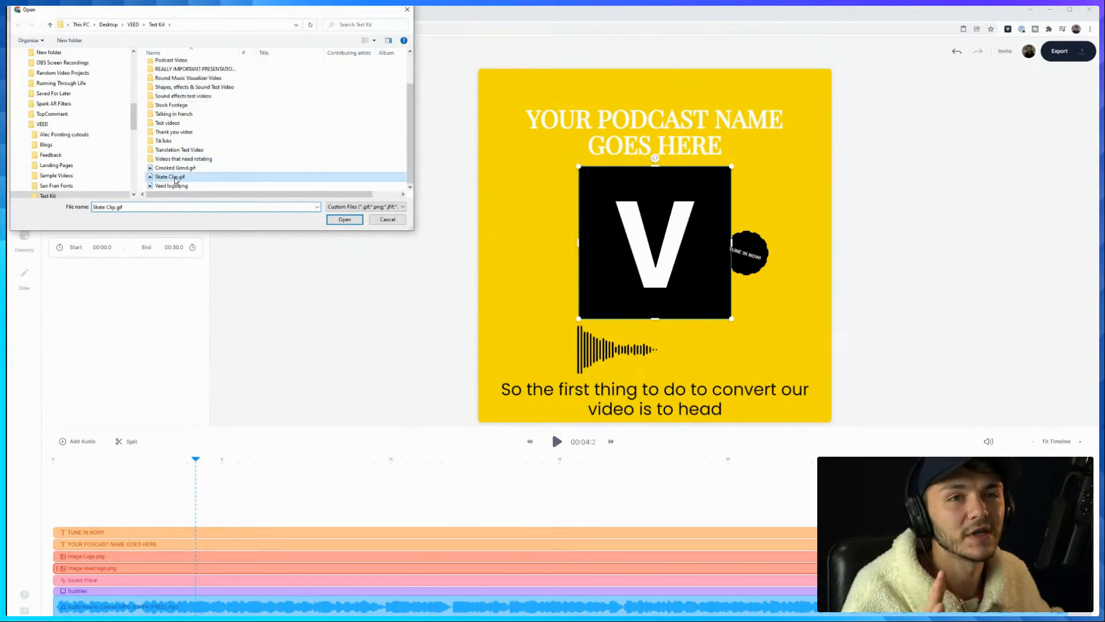
pyautogui.click(339, 219)
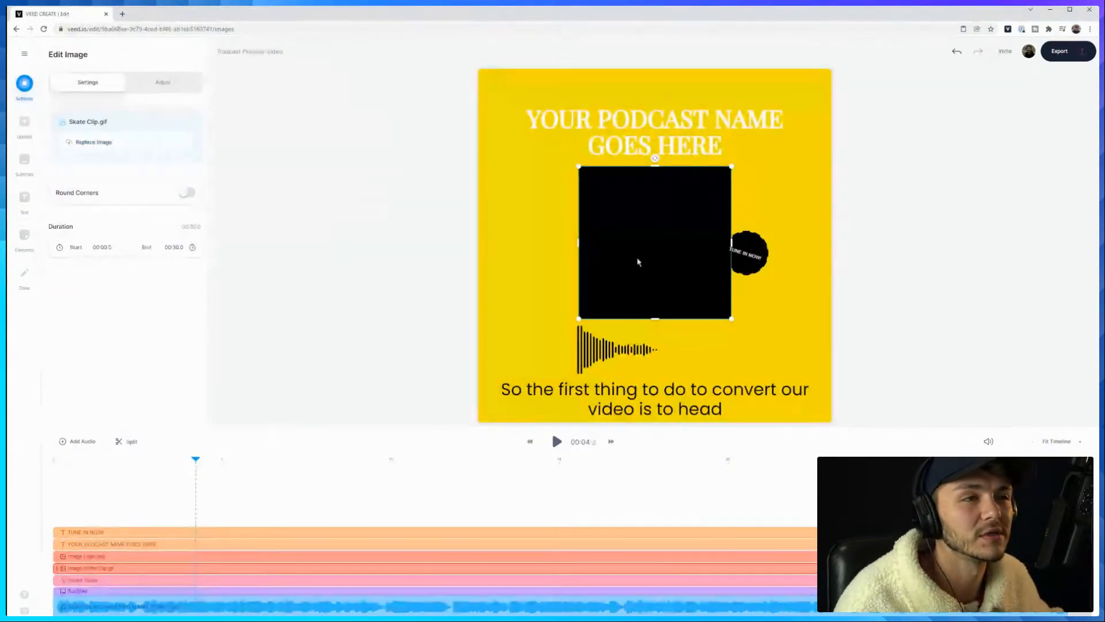
pyautogui.click(568, 242)
pyautogui.click(556, 441)
pyautogui.click(556, 442)
# Replace the black GIF image on the canvas with me cut out.png from the Podcast Video folder
pyautogui.click(614, 264)
pyautogui.click(95, 142)
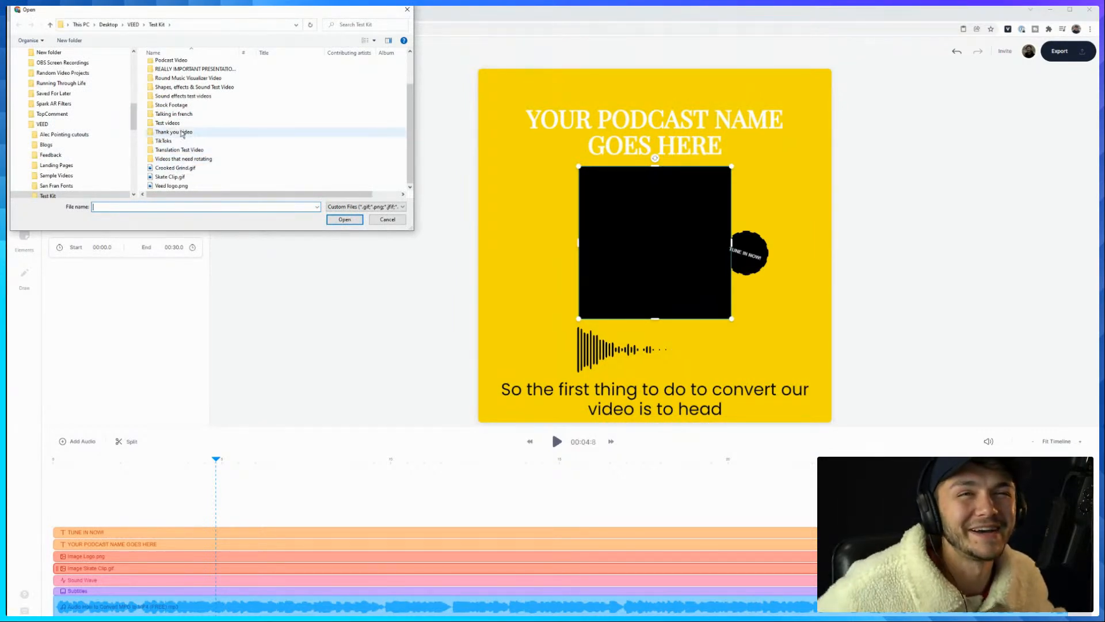
pyautogui.scroll(2, 178, 119)
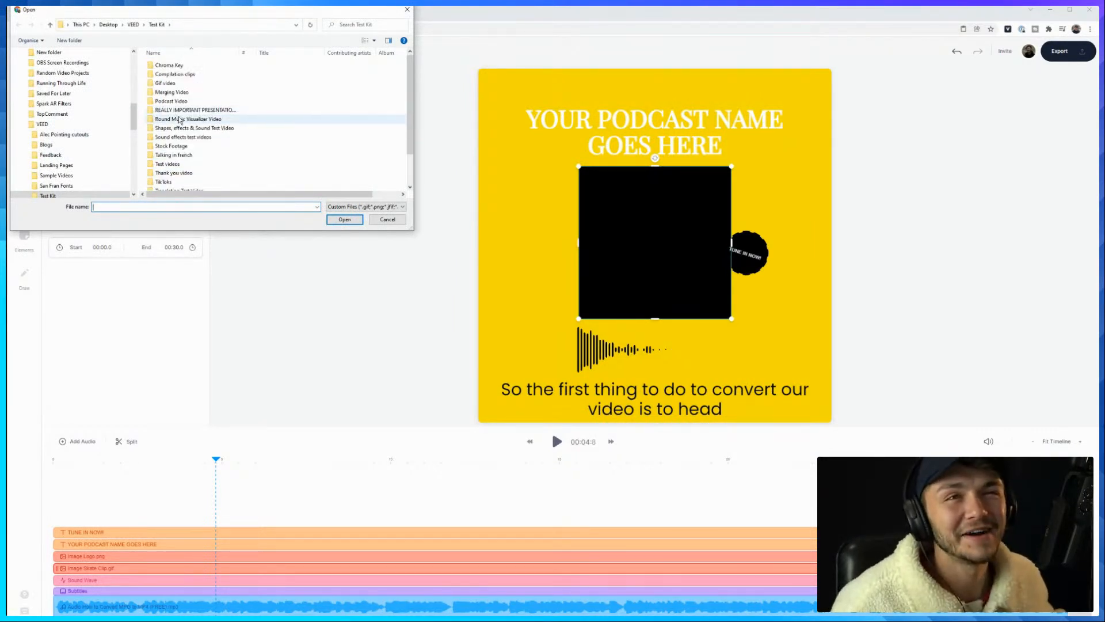
pyautogui.doubleClick(173, 102)
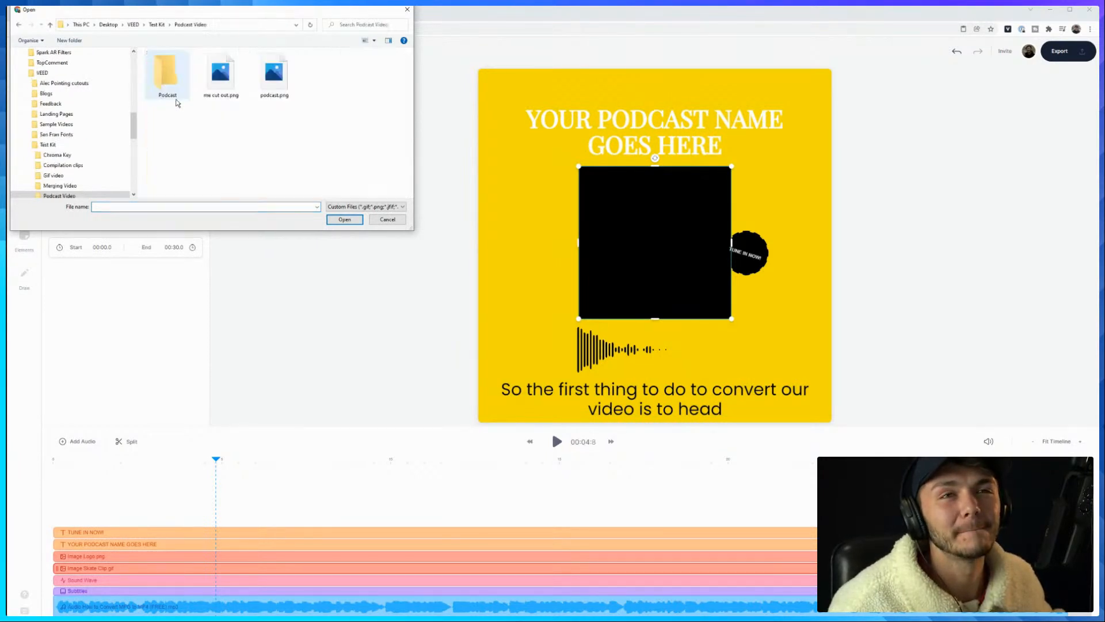
pyautogui.click(228, 82)
pyautogui.click(344, 220)
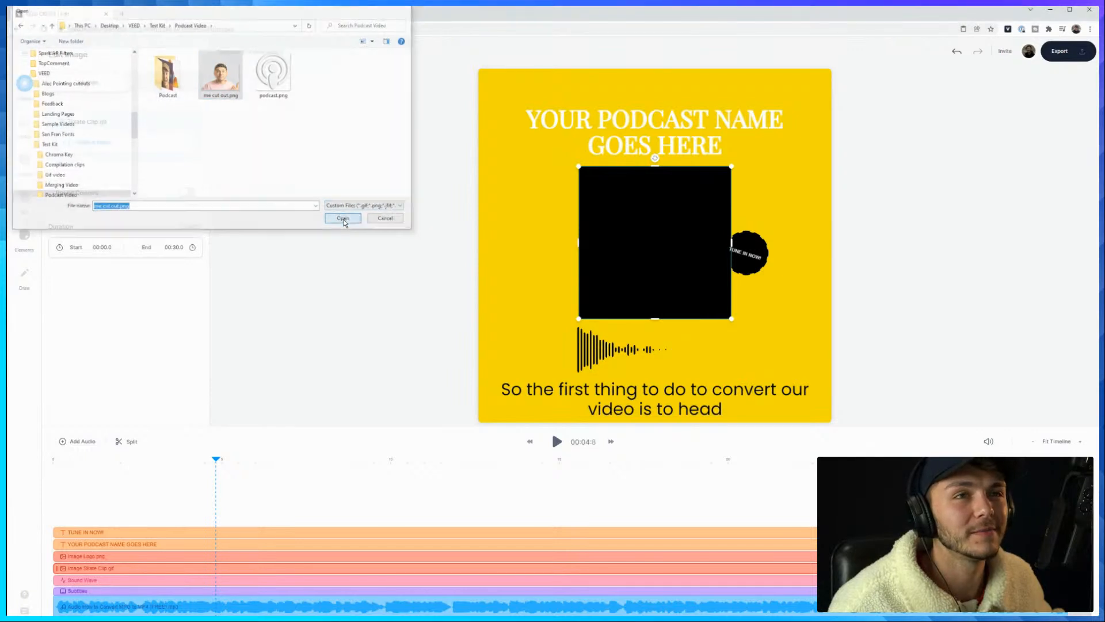
pyautogui.click(395, 236)
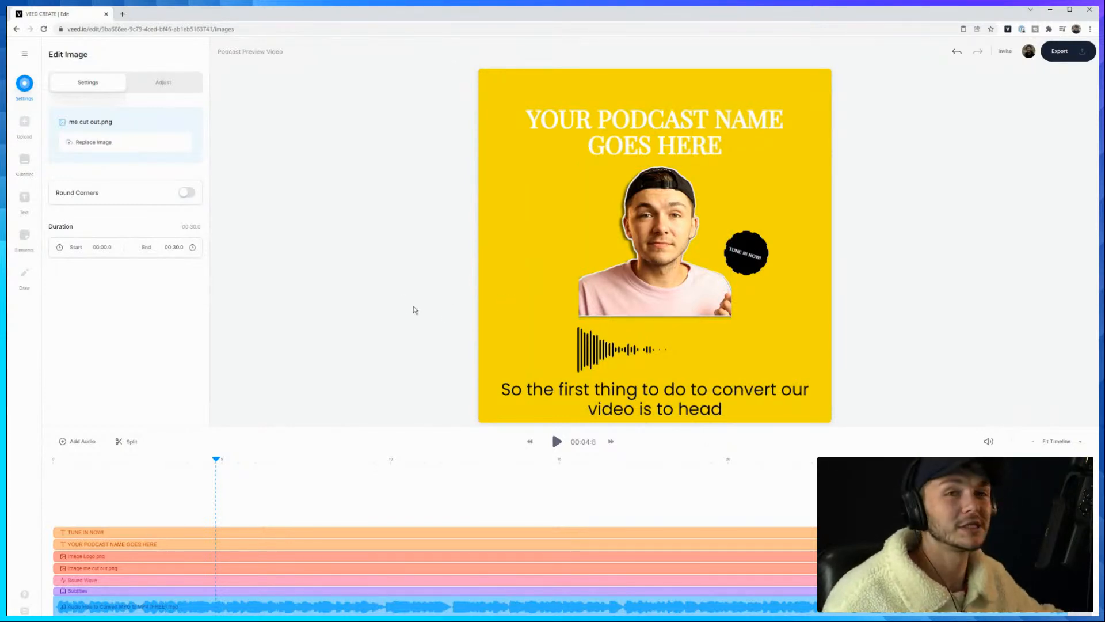
pyautogui.click(673, 257)
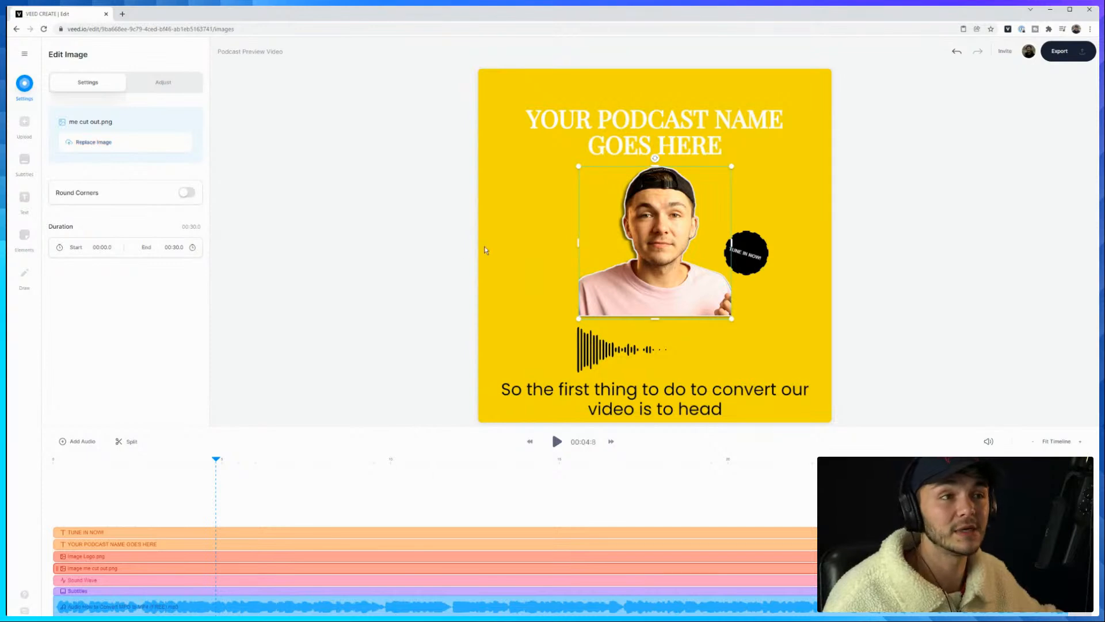
pyautogui.click(461, 252)
pyautogui.click(588, 252)
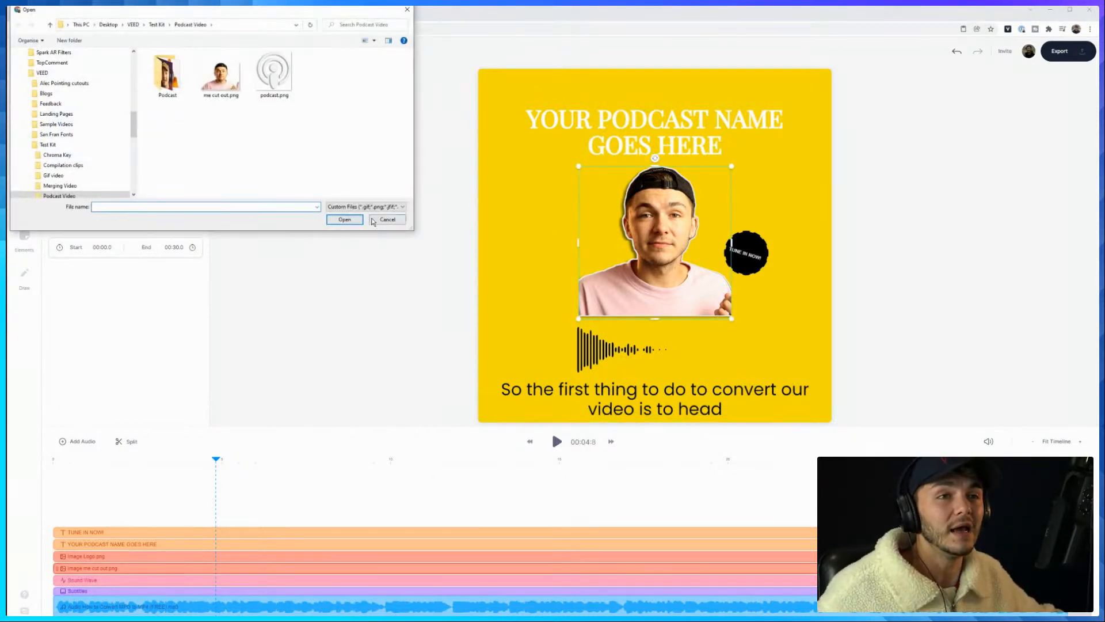
pyautogui.click(373, 221)
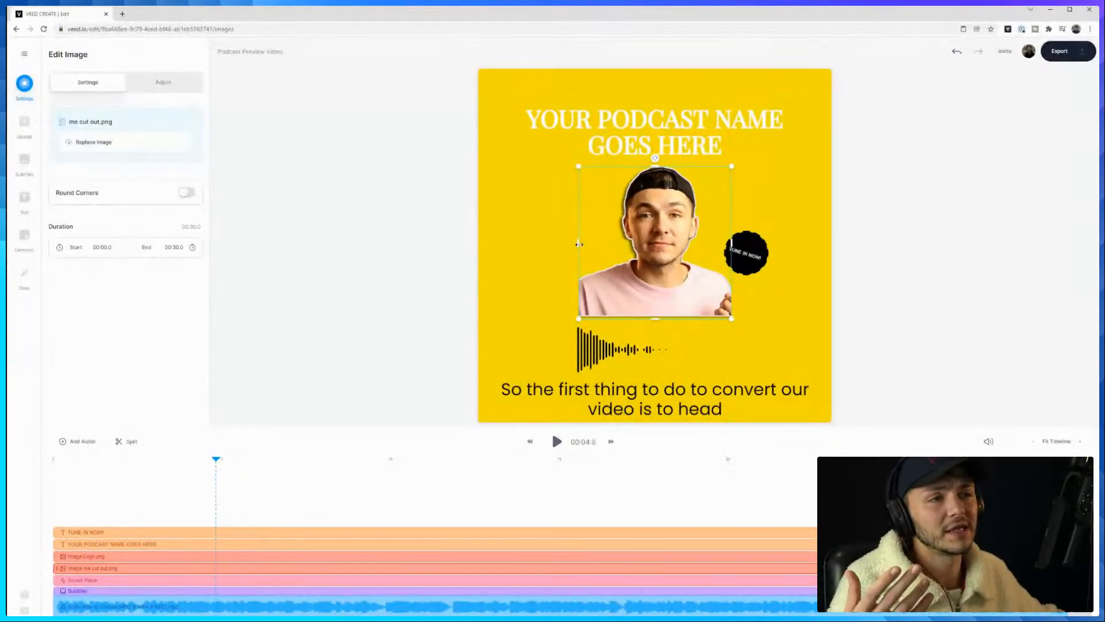
# Enlarge the cut-out portrait and centre it directly beneath the podcast title
pyautogui.moveTo(579, 167); pyautogui.dragTo(483, 135)
pyautogui.moveTo(732, 226)
pyautogui.mouseDown()
pyautogui.moveTo(775, 227)
pyautogui.moveTo(735, 224)
pyautogui.mouseUp()
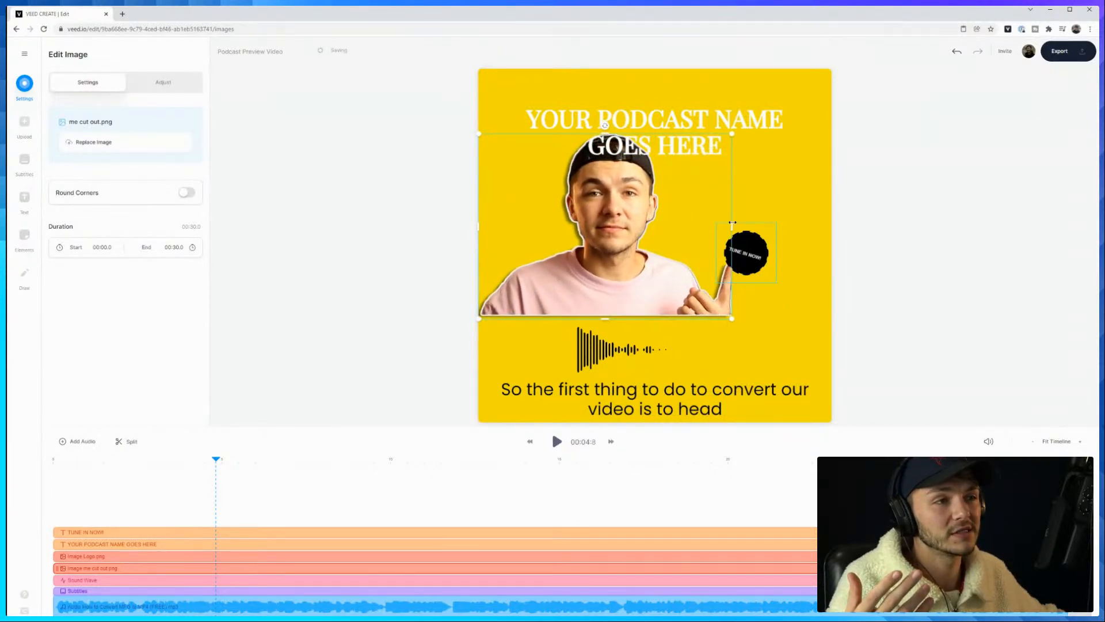
pyautogui.moveTo(614, 204); pyautogui.dragTo(667, 240)
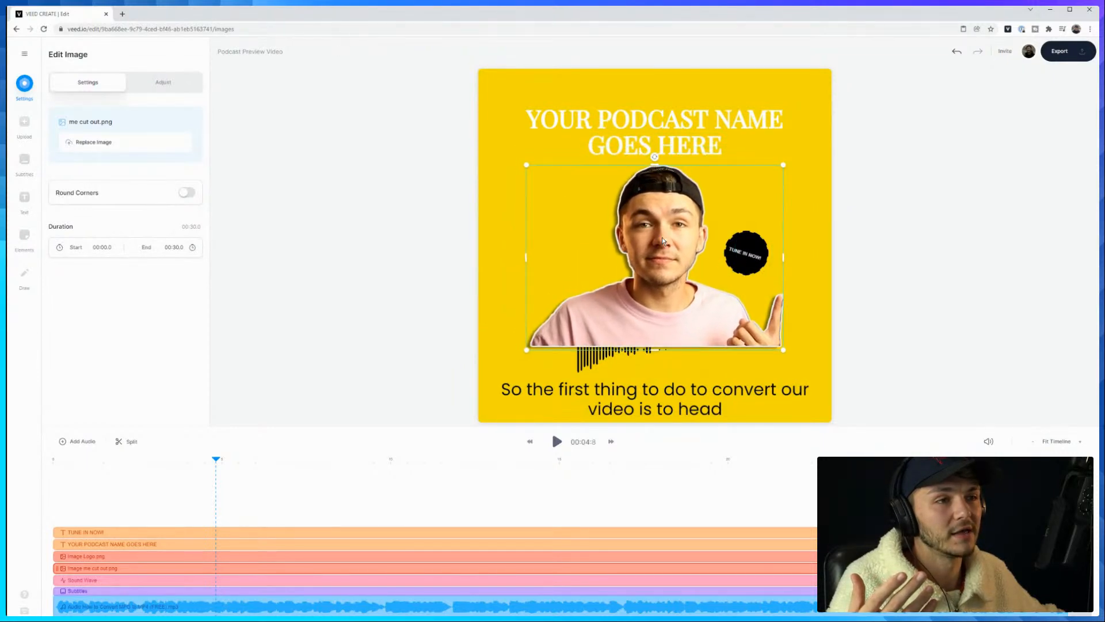
# Move the black badge and its TUNE IN NOW! text outward, placing them above the portrait's raised finger
pyautogui.click(744, 253)
pyautogui.click(757, 250)
pyautogui.click(788, 233)
pyautogui.click(762, 247)
pyautogui.moveTo(761, 247); pyautogui.dragTo(789, 268)
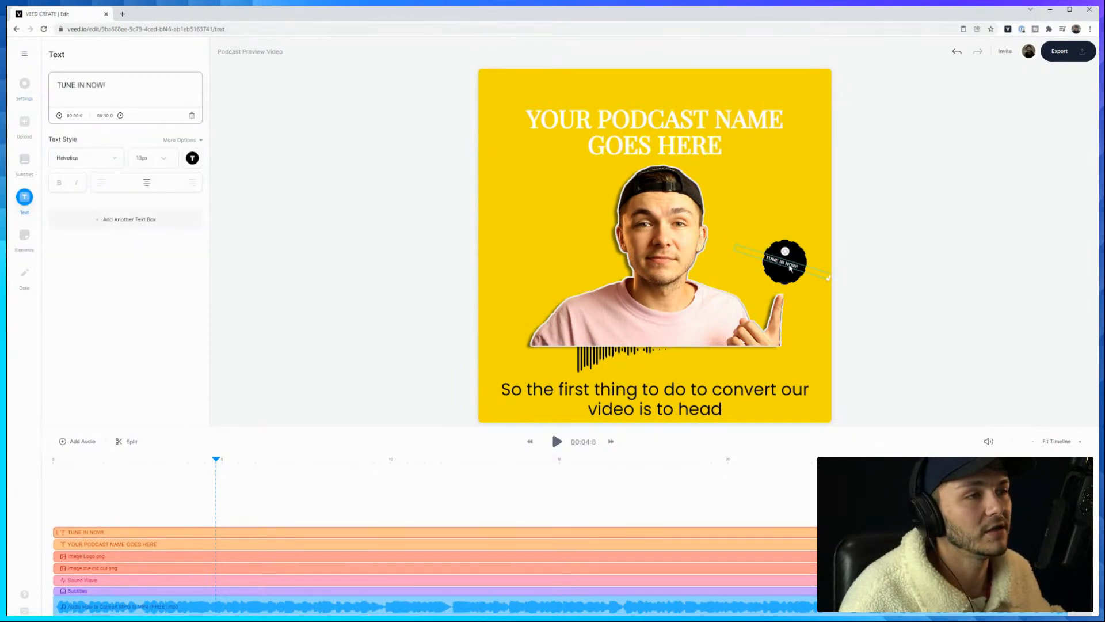
# Change the sound wave beneath the portrait to the teal spiked-bar style
pyautogui.click(594, 364)
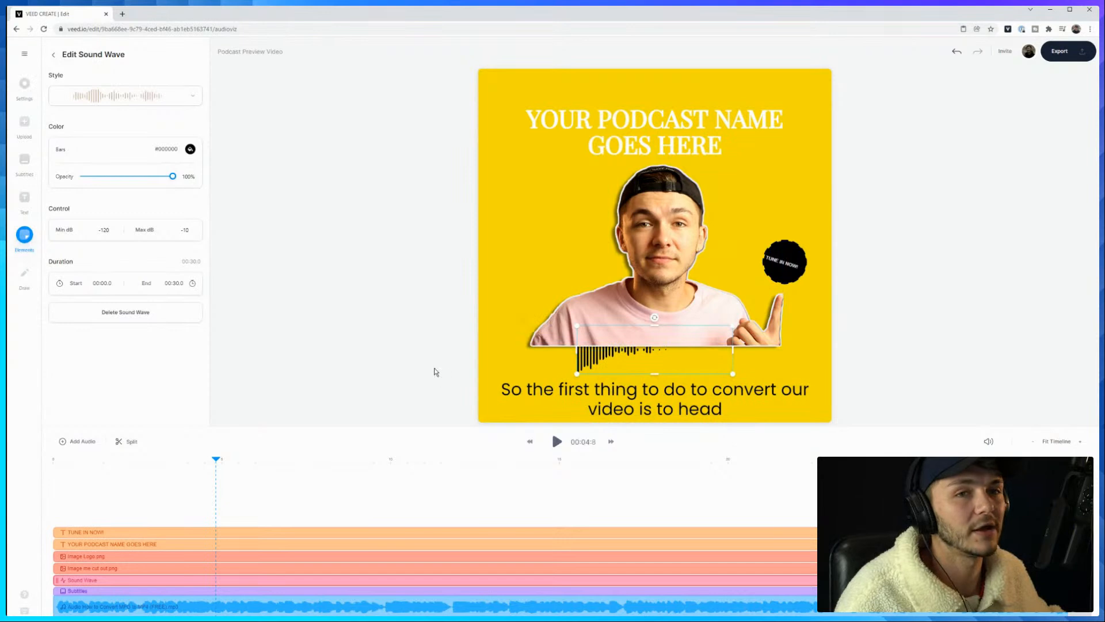
pyautogui.click(173, 97)
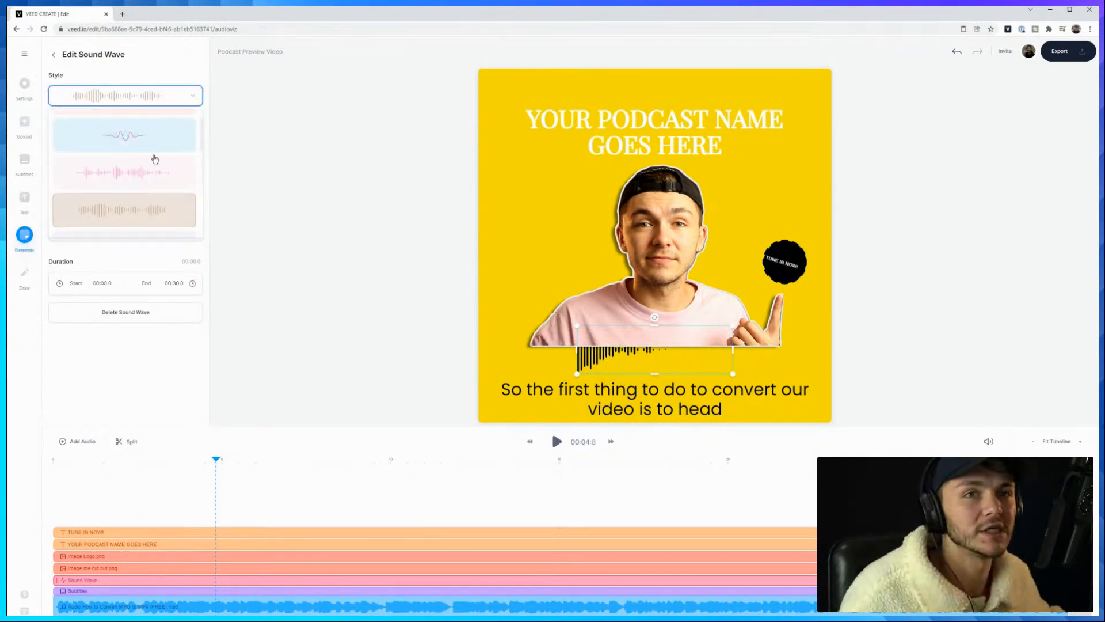
pyautogui.scroll(2, 150, 185)
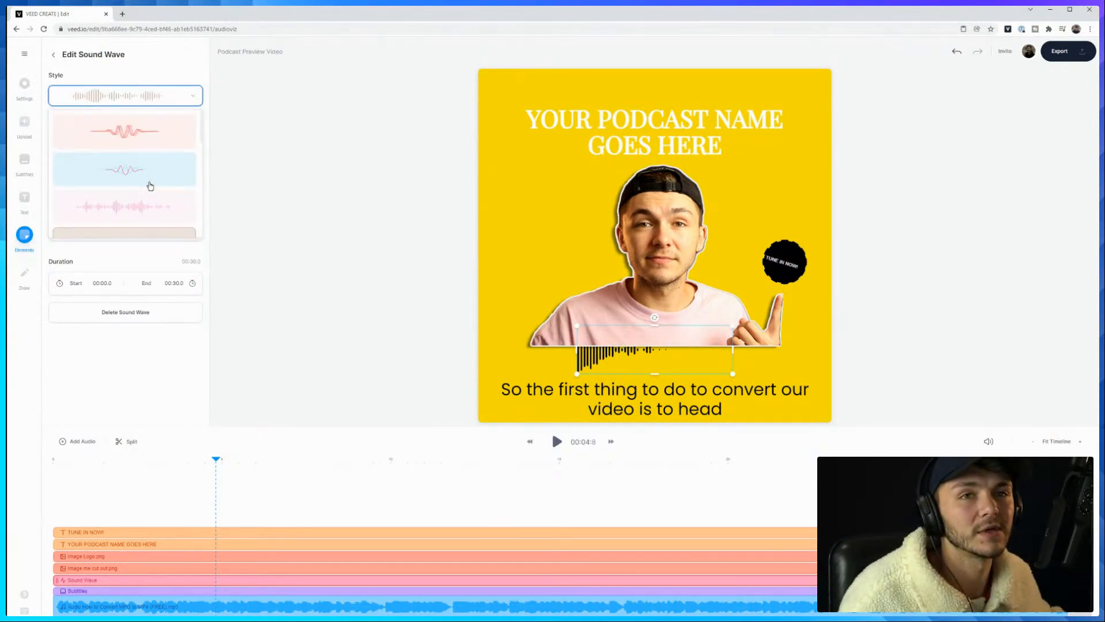
pyautogui.click(170, 340)
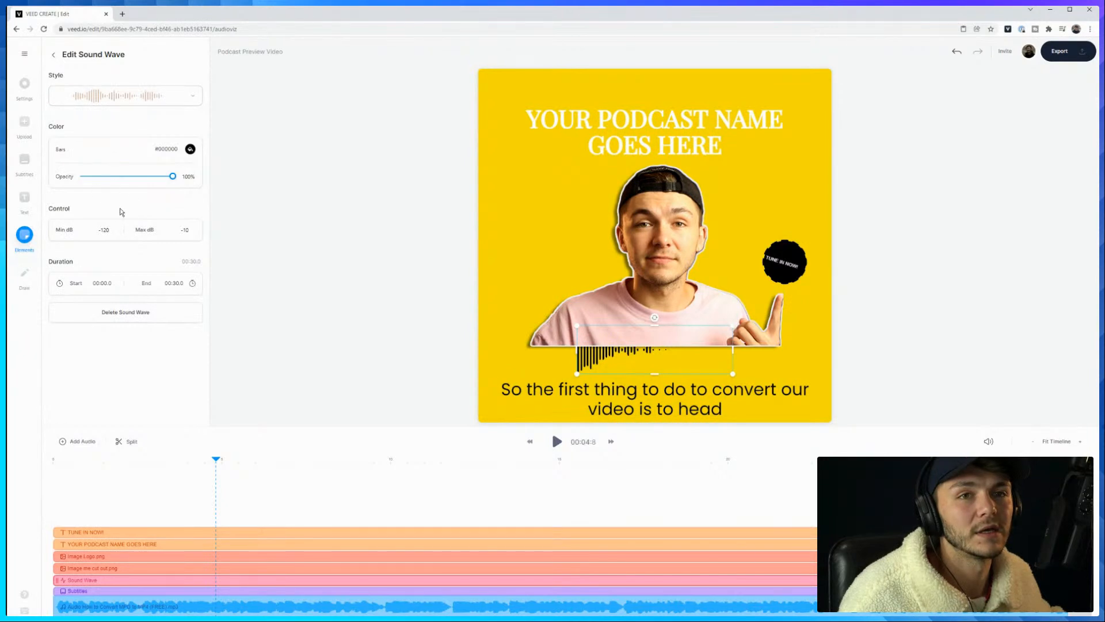
pyautogui.click(149, 96)
pyautogui.scroll(-4, 137, 156)
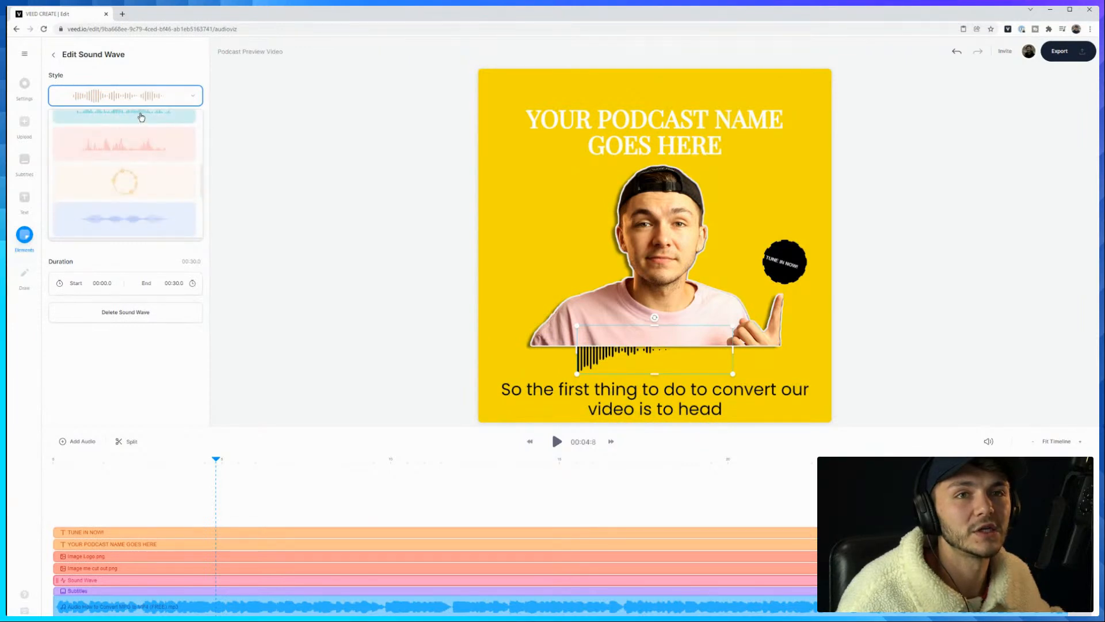
pyautogui.click(139, 114)
# Rotate the sound wave upside down and resize it to span the portrait's width directly along its bottom edge
pyautogui.moveTo(656, 303); pyautogui.dragTo(655, 499)
pyautogui.moveTo(831, 313); pyautogui.dragTo(776, 342)
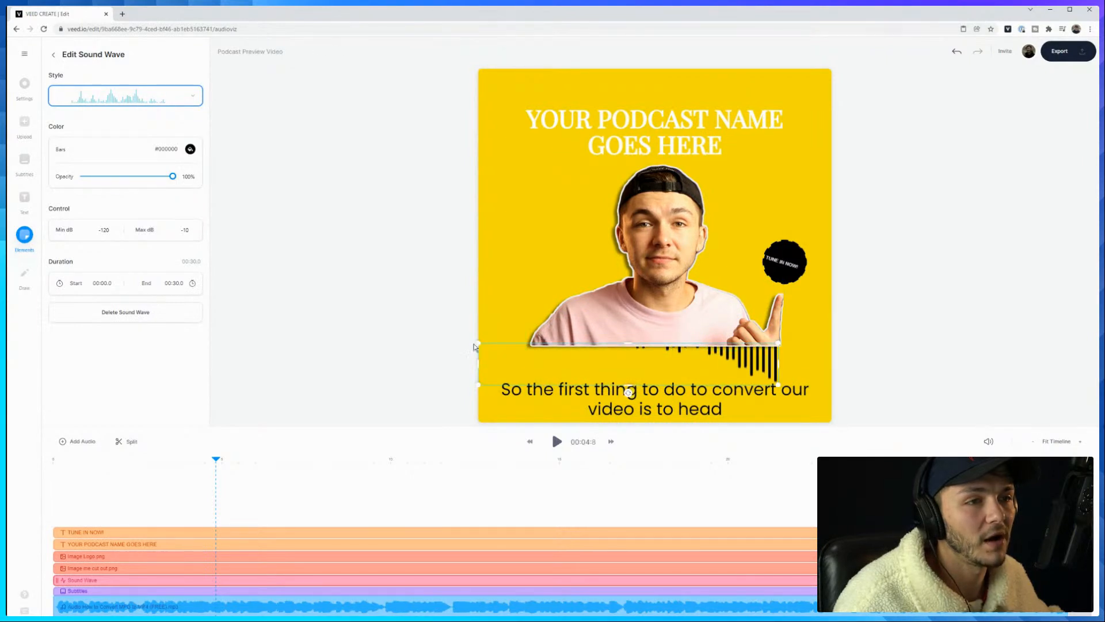
pyautogui.moveTo(477, 342); pyautogui.dragTo(532, 343)
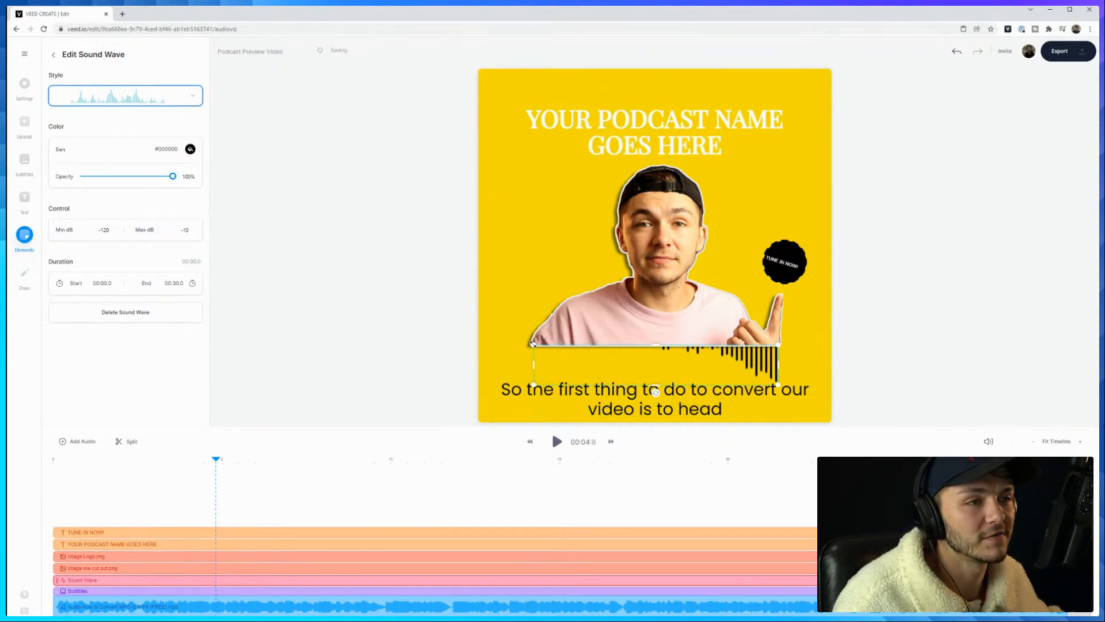
pyautogui.click(397, 277)
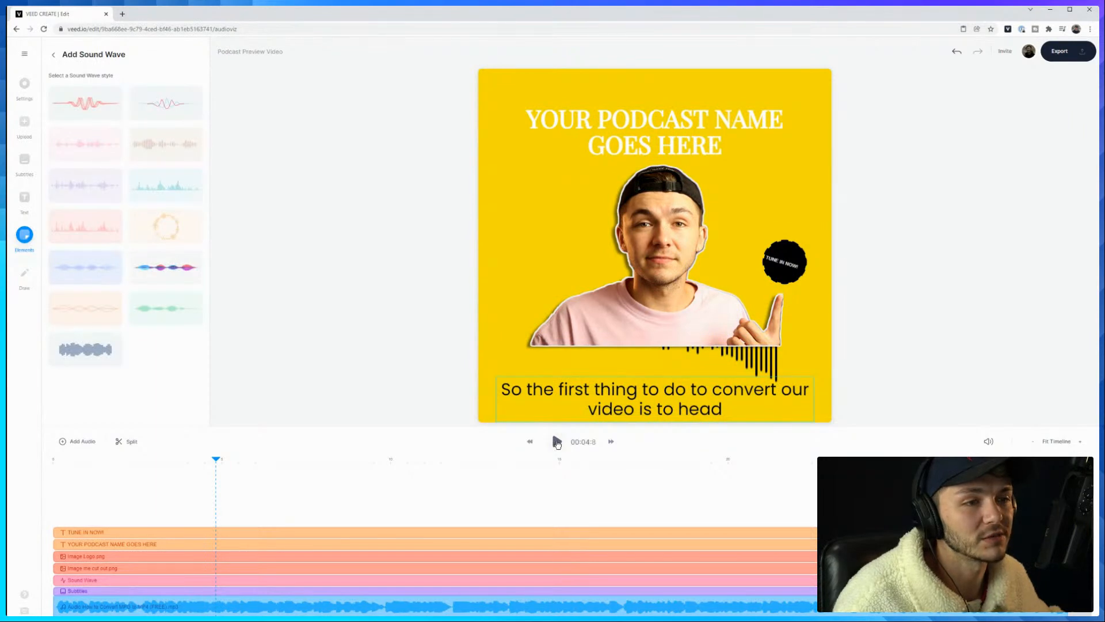
# Preview the inverted sound wave briefly and set its Min dB to -60
pyautogui.click(556, 442)
pyautogui.click(558, 441)
pyautogui.click(552, 365)
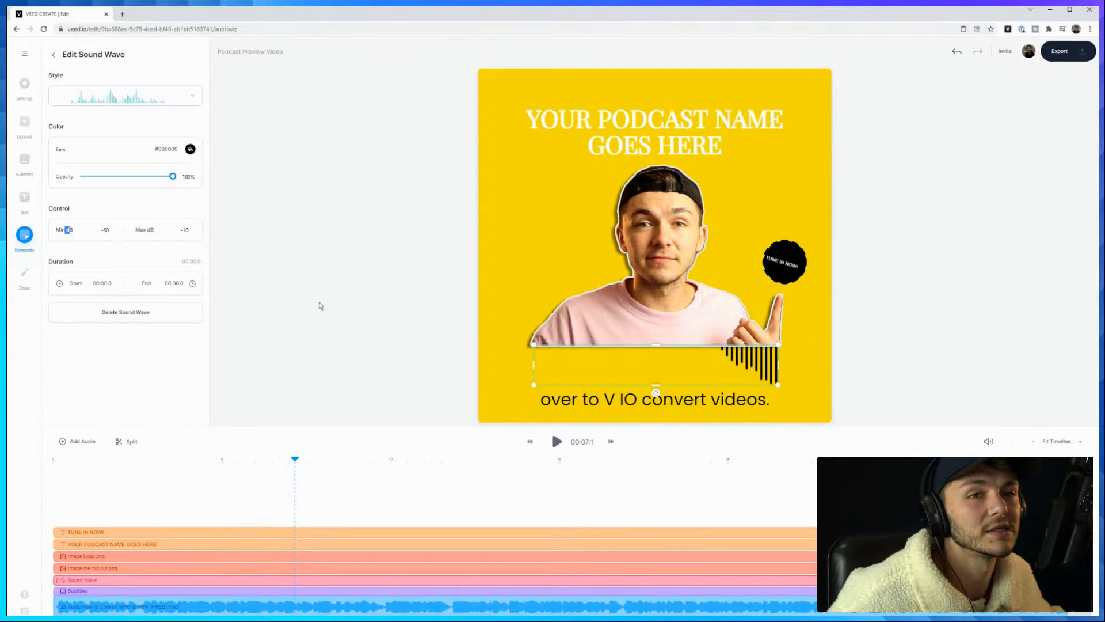
# Play the preview again, set the sound wave's Min dB to -120 and try a Max dB of -25
pyautogui.click(509, 440)
pyautogui.click(557, 441)
pyautogui.click(740, 363)
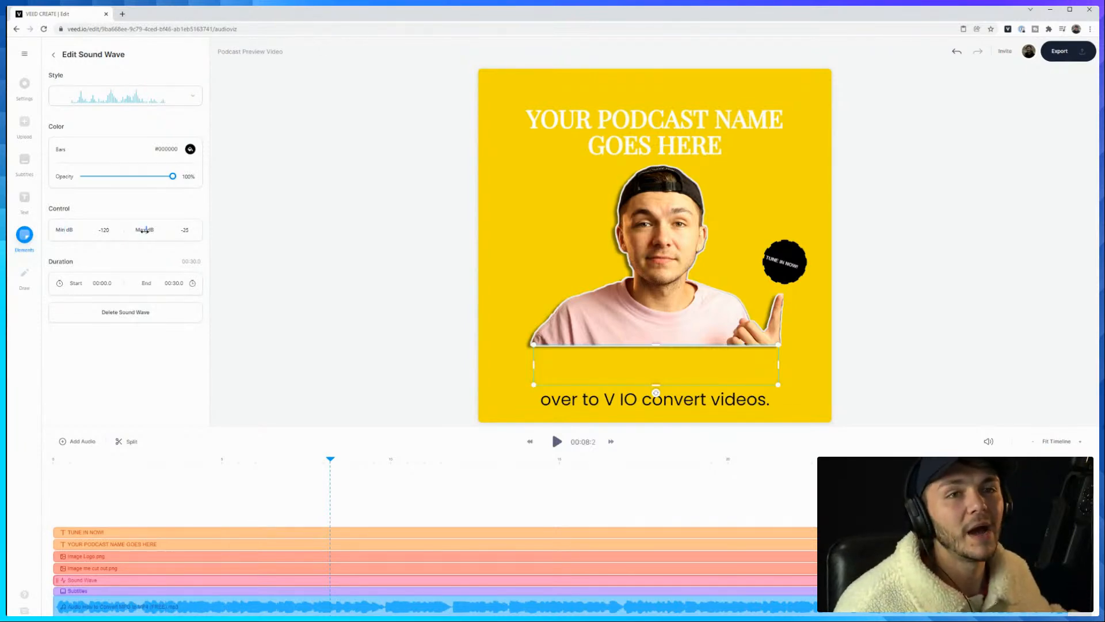
pyautogui.click(372, 358)
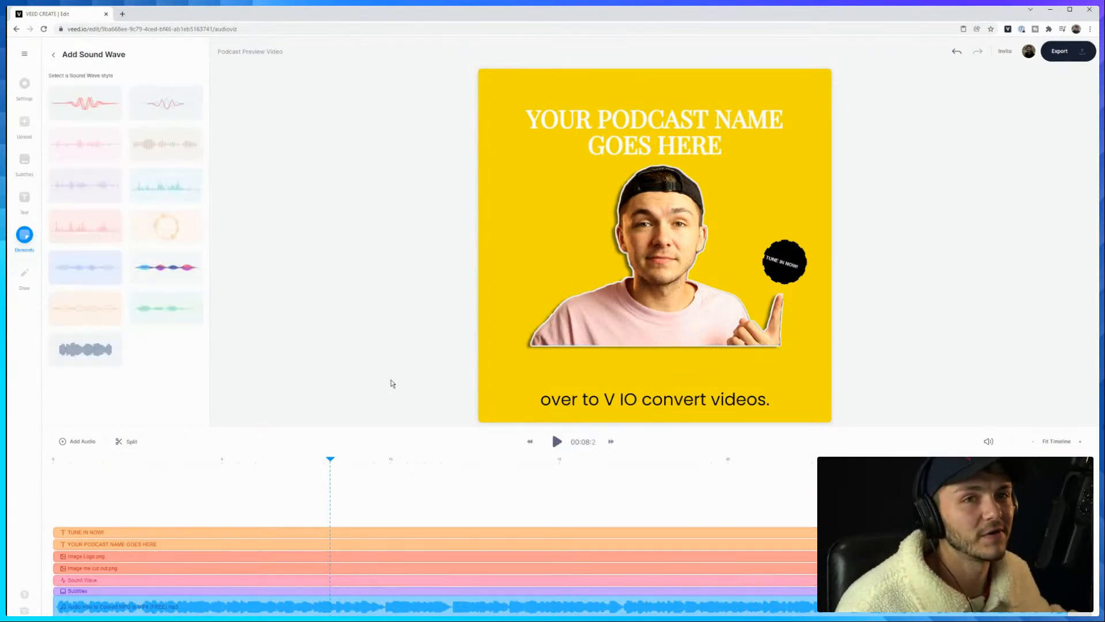
# Set the sound wave's Max dB to -65 and play the video briefly to check the bars
pyautogui.click(554, 442)
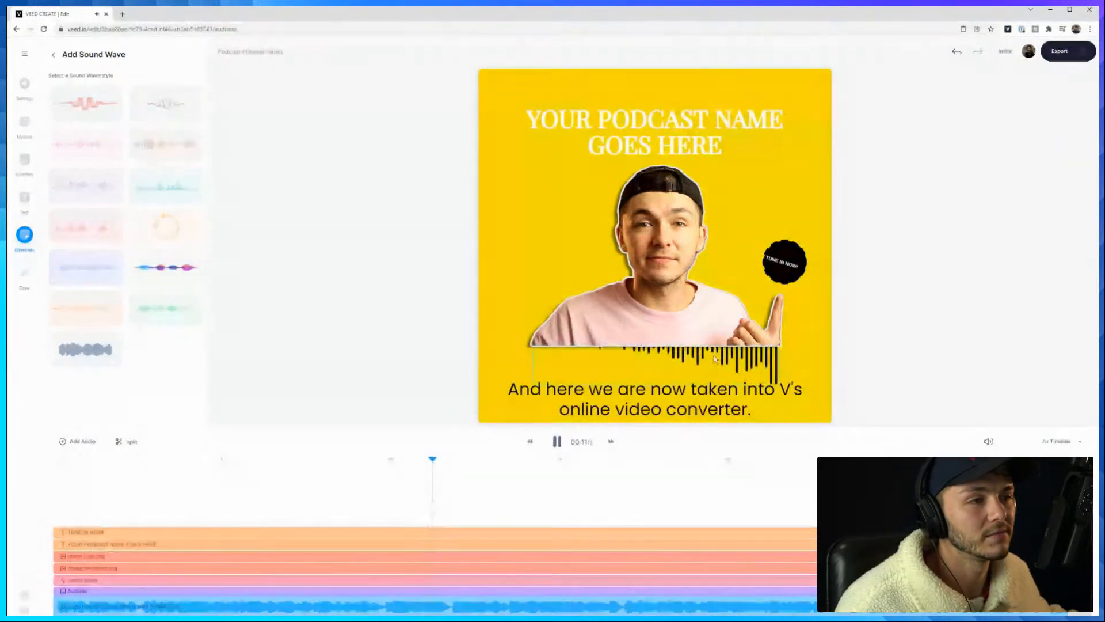
pyautogui.click(771, 356)
pyautogui.click(555, 442)
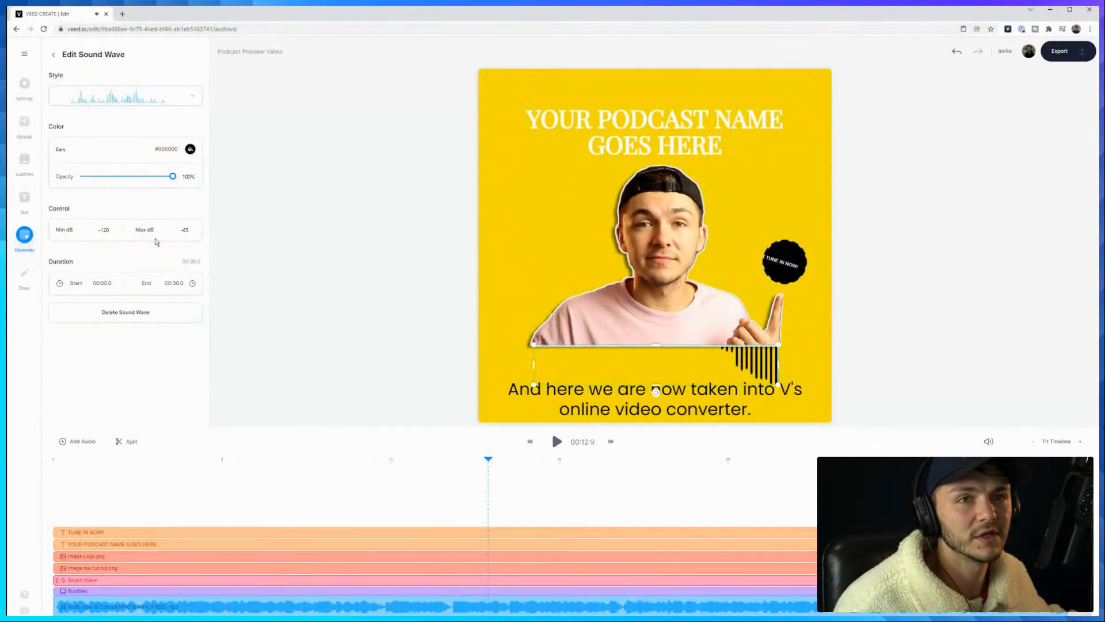
pyautogui.click(556, 442)
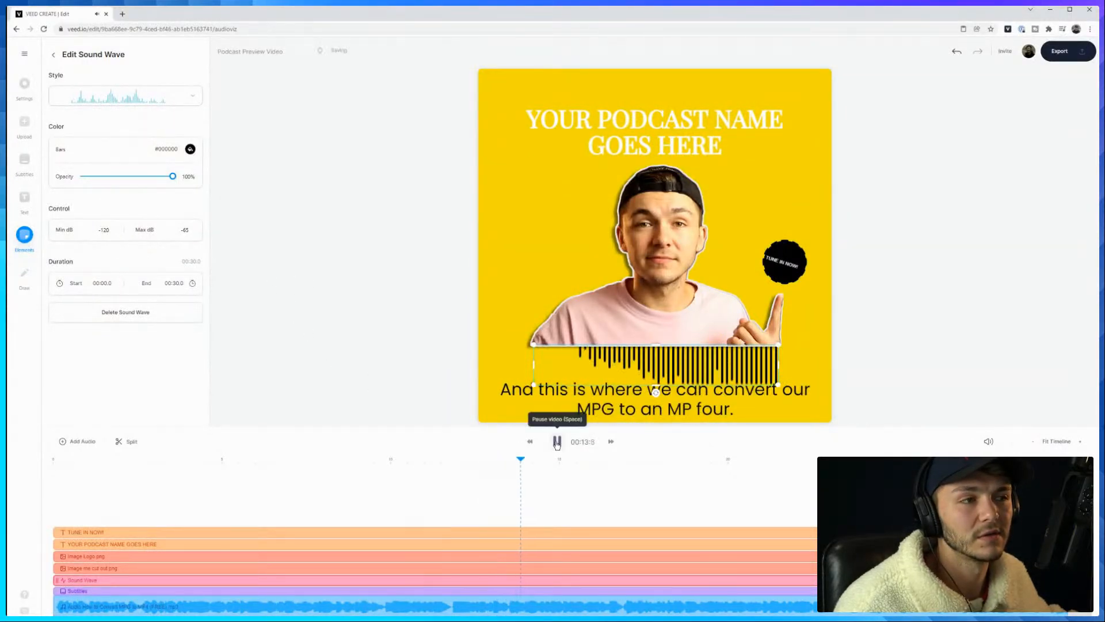
pyautogui.click(557, 442)
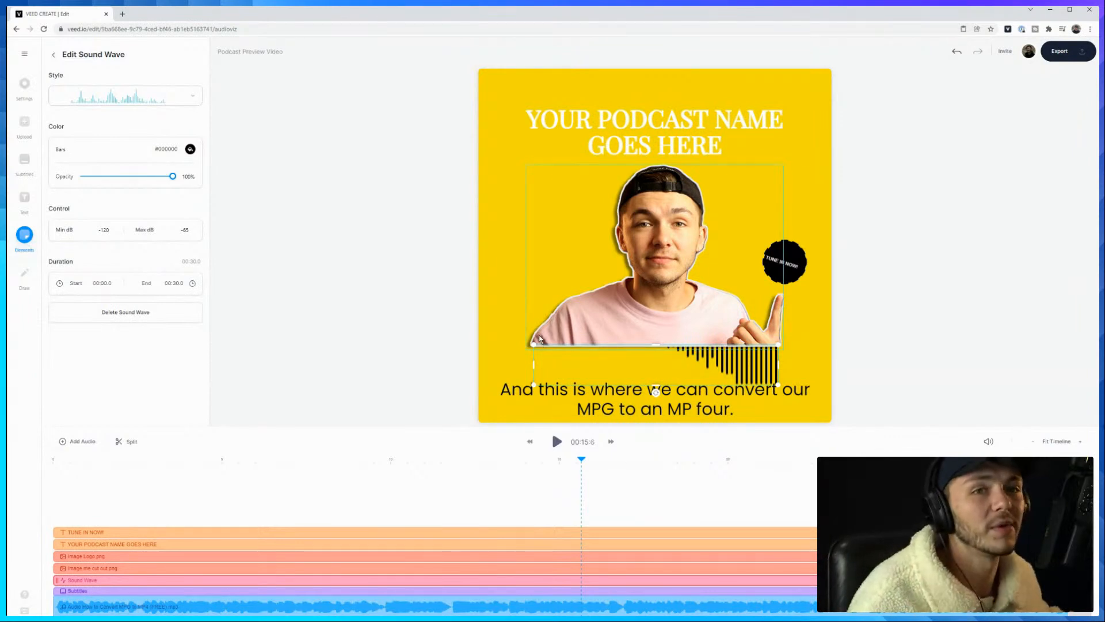
pyautogui.click(357, 215)
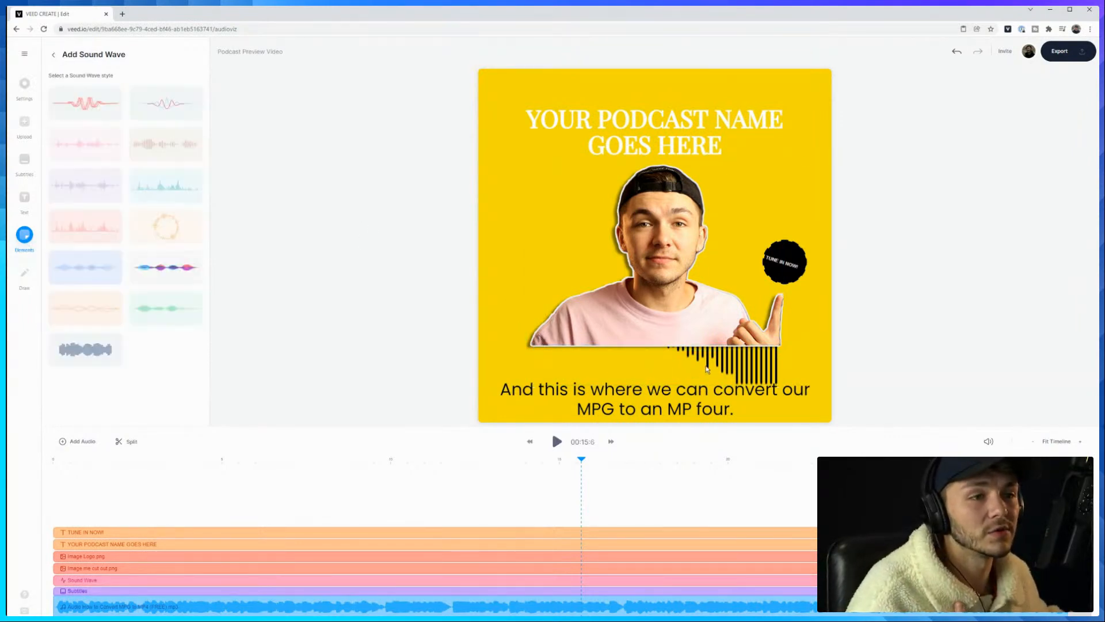
# Preview the sound wave's movement from a point further along the timeline
pyautogui.click(722, 364)
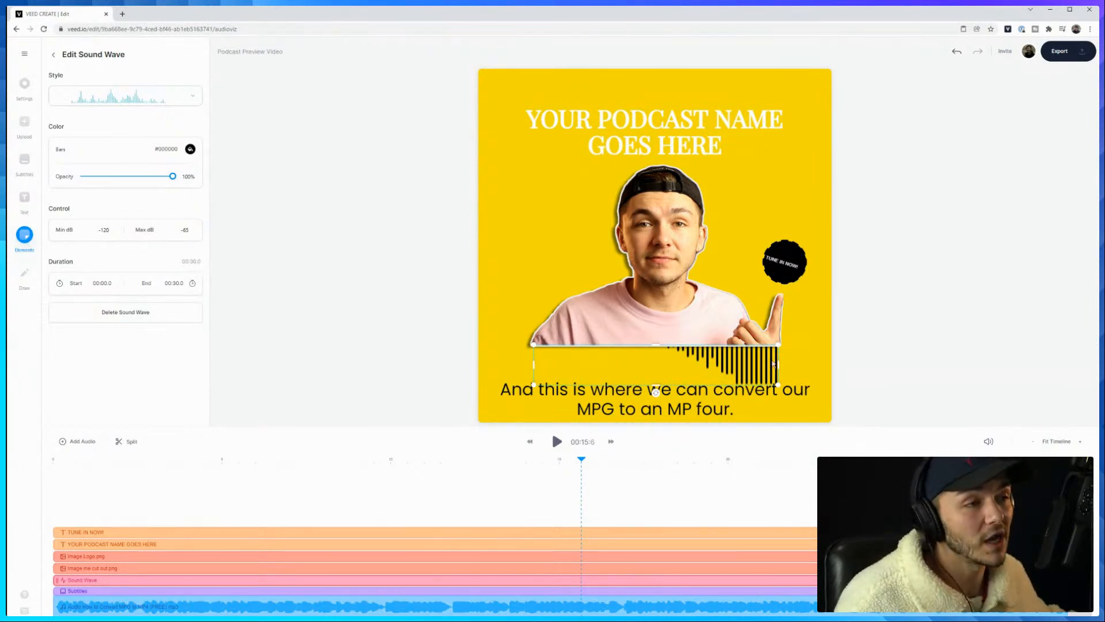
pyautogui.moveTo(580, 460); pyautogui.dragTo(633, 461)
pyautogui.click(558, 442)
pyautogui.click(558, 442)
pyautogui.click(372, 222)
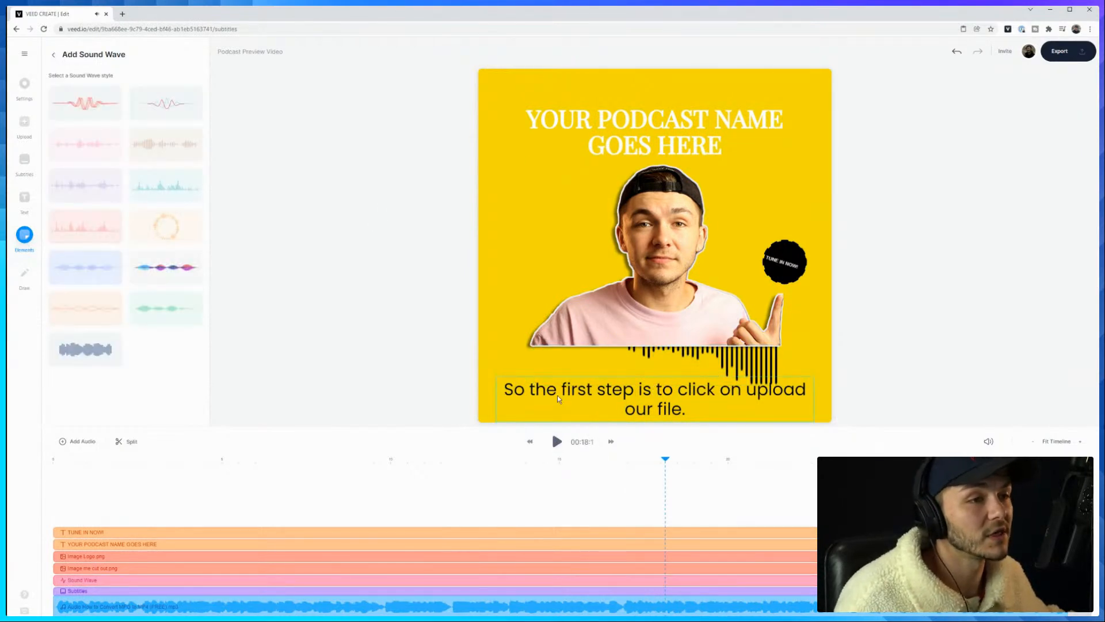
# Delete all subtitles from the video's subtitle track
pyautogui.click(599, 398)
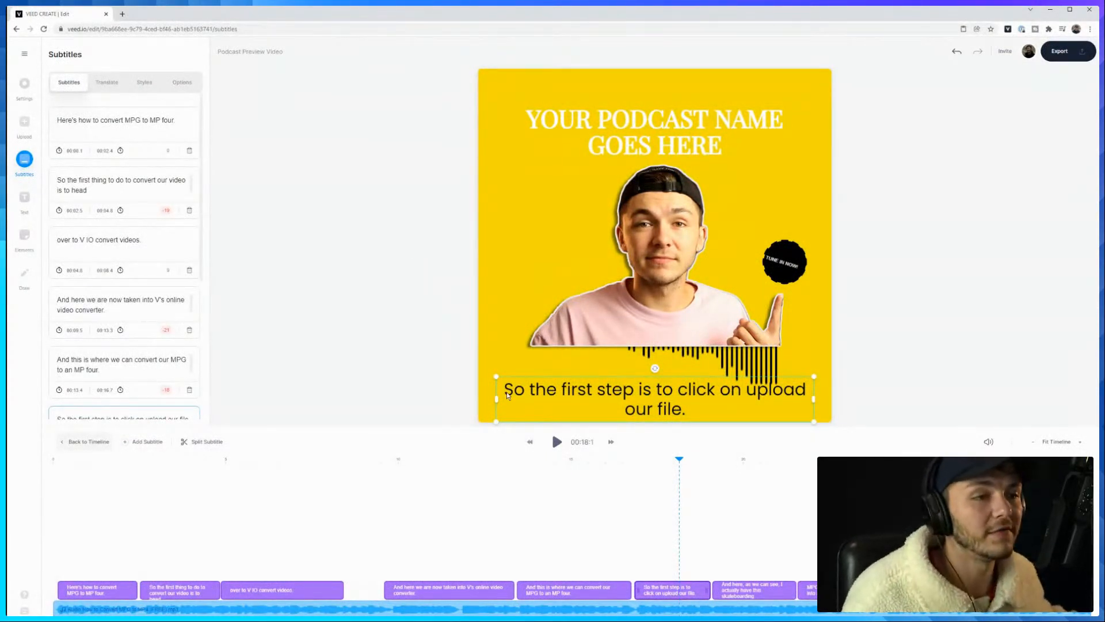
pyautogui.click(183, 83)
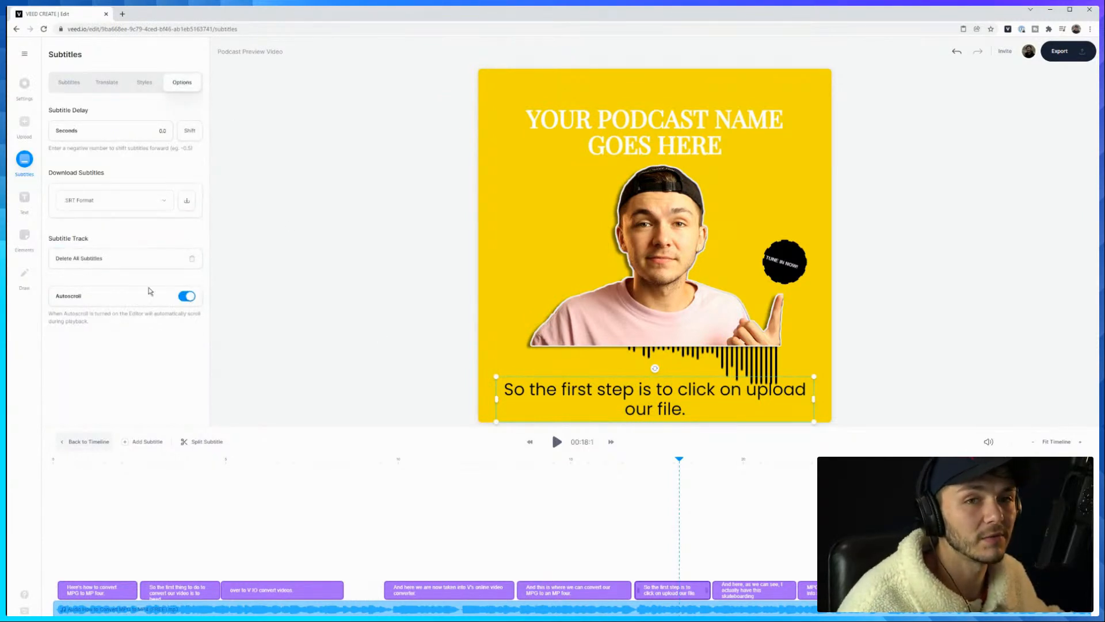
pyautogui.click(106, 265)
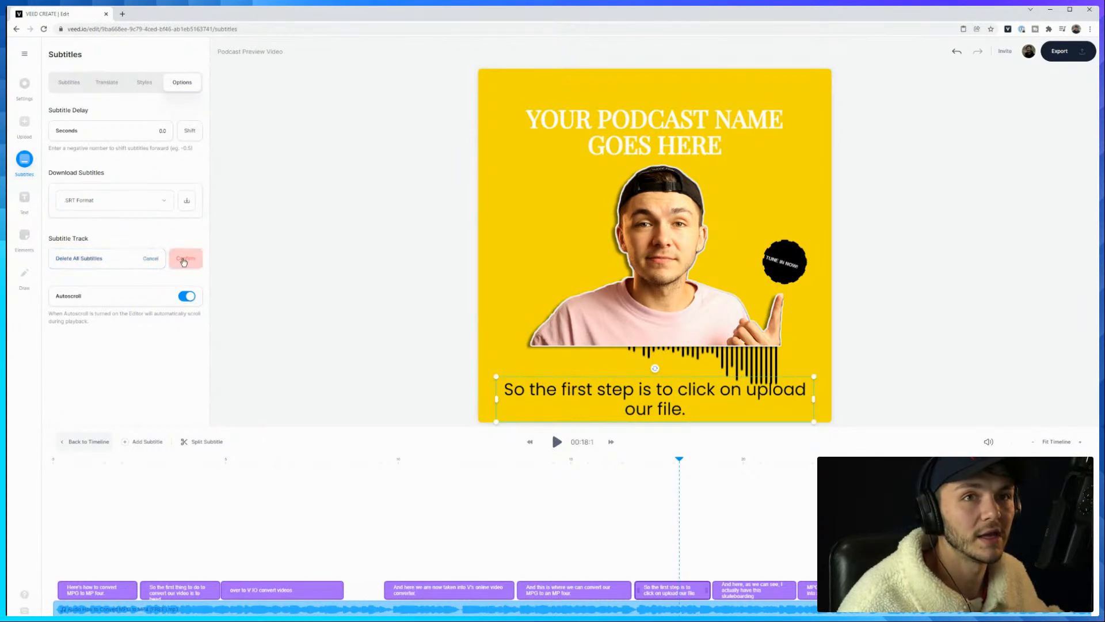
pyautogui.click(184, 262)
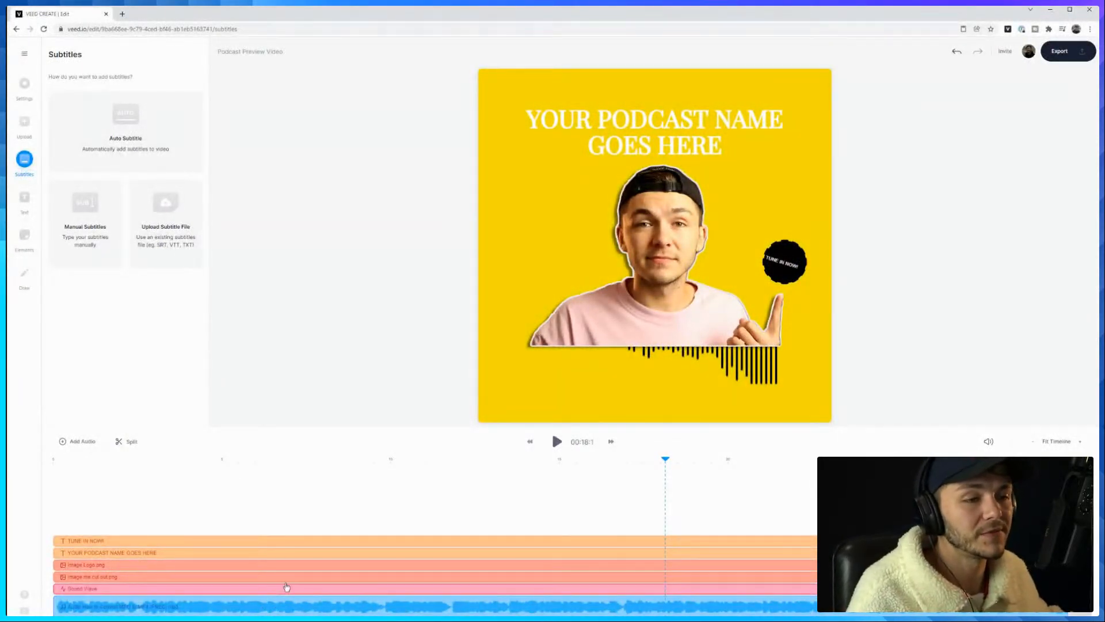
pyautogui.click(78, 441)
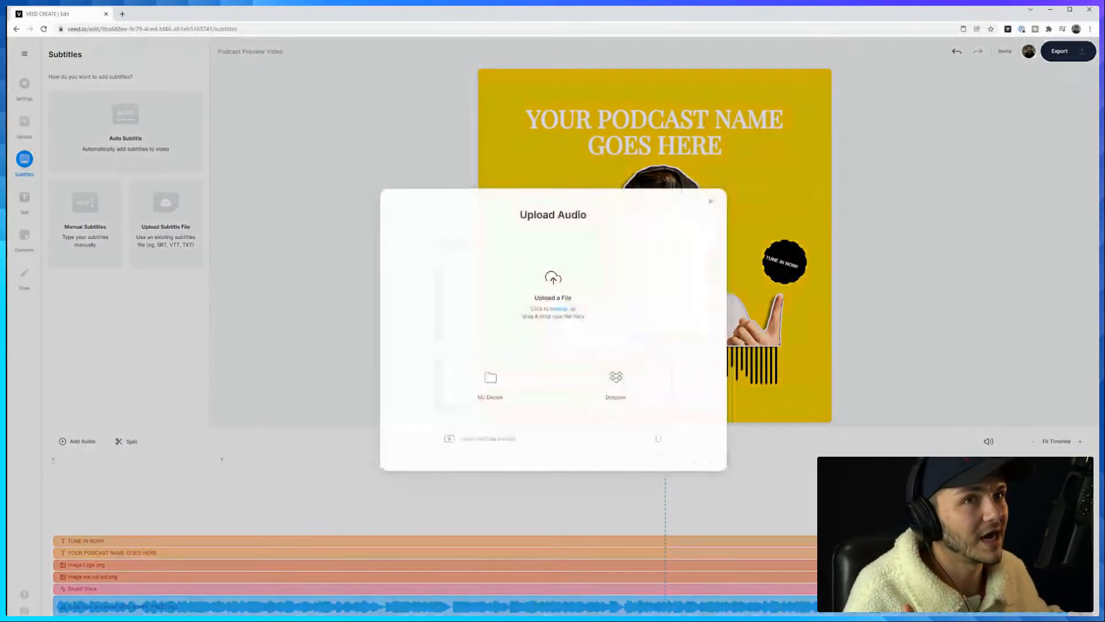
pyautogui.click(553, 278)
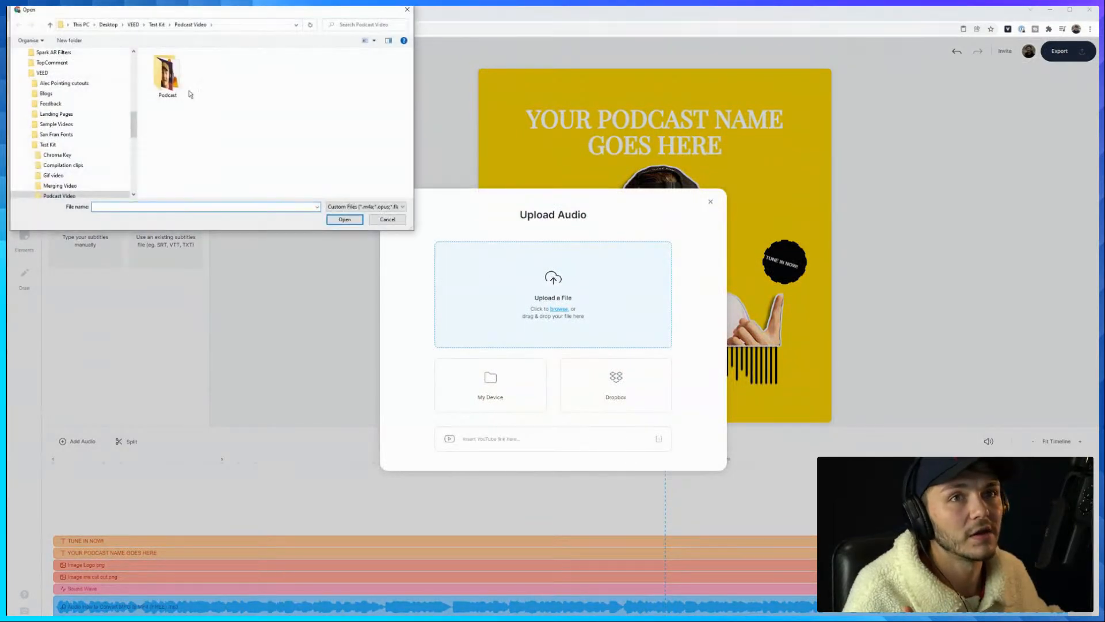
pyautogui.doubleClick(167, 75)
pyautogui.click(180, 66)
pyautogui.click(394, 221)
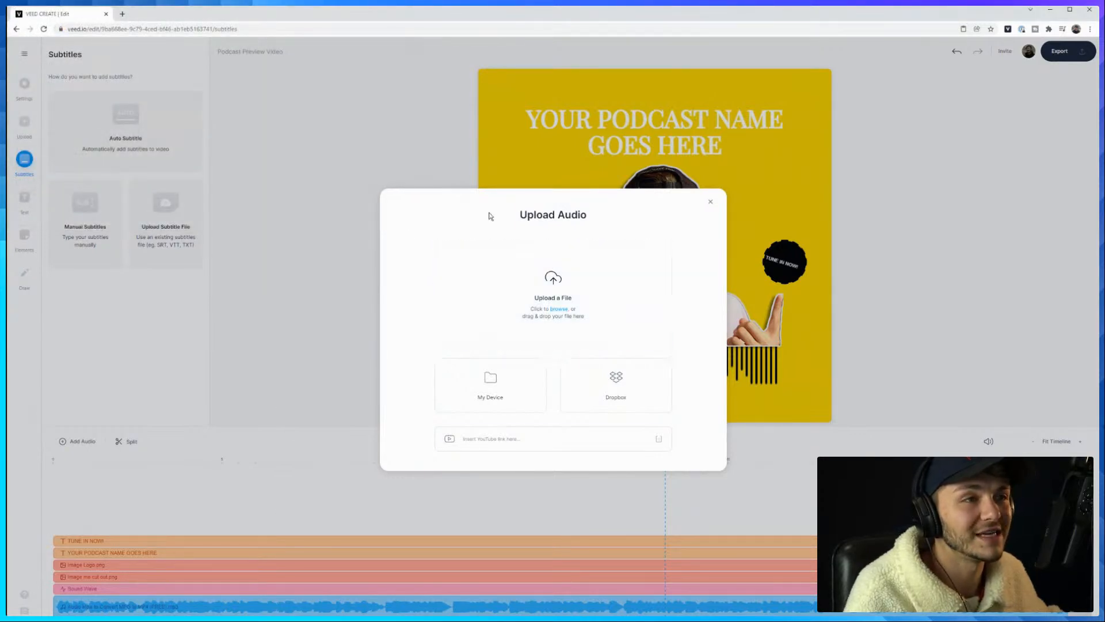
pyautogui.click(710, 202)
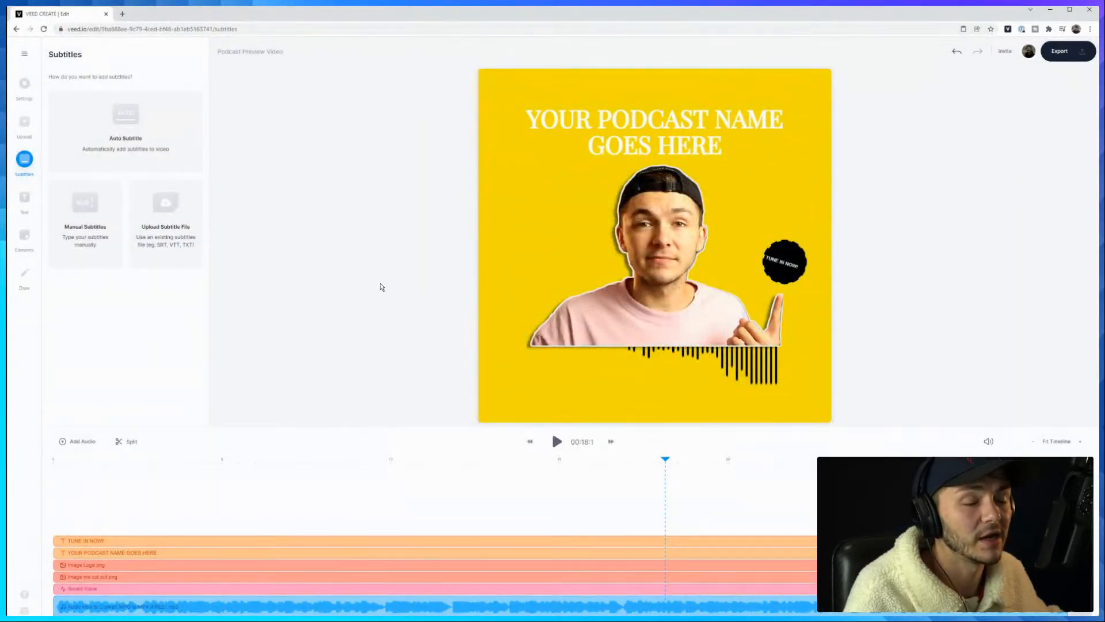
# Replace the existing audio track with Podcast Audio.mp3 from the Podcast folder
pyautogui.click(375, 604)
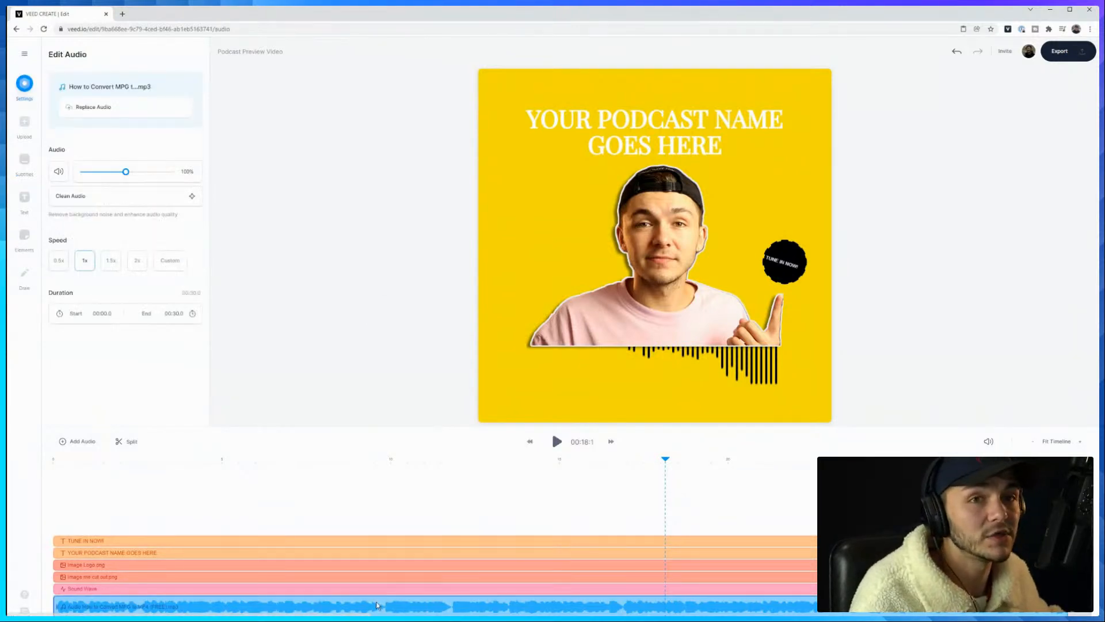
pyautogui.click(101, 109)
pyautogui.click(539, 318)
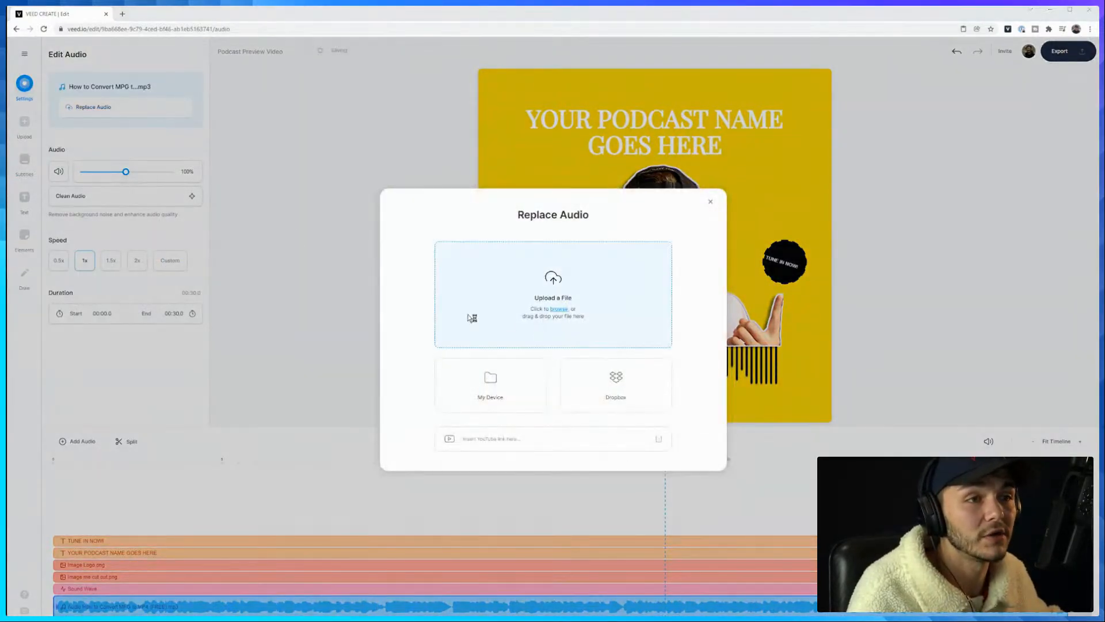
pyautogui.doubleClick(167, 75)
pyautogui.click(176, 66)
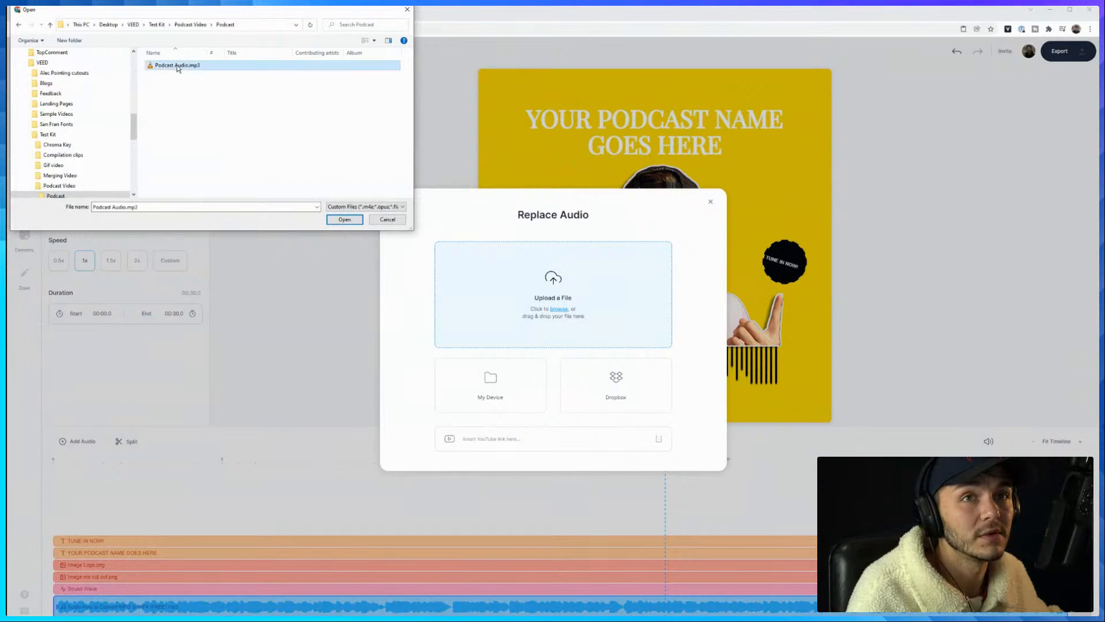
pyautogui.click(347, 222)
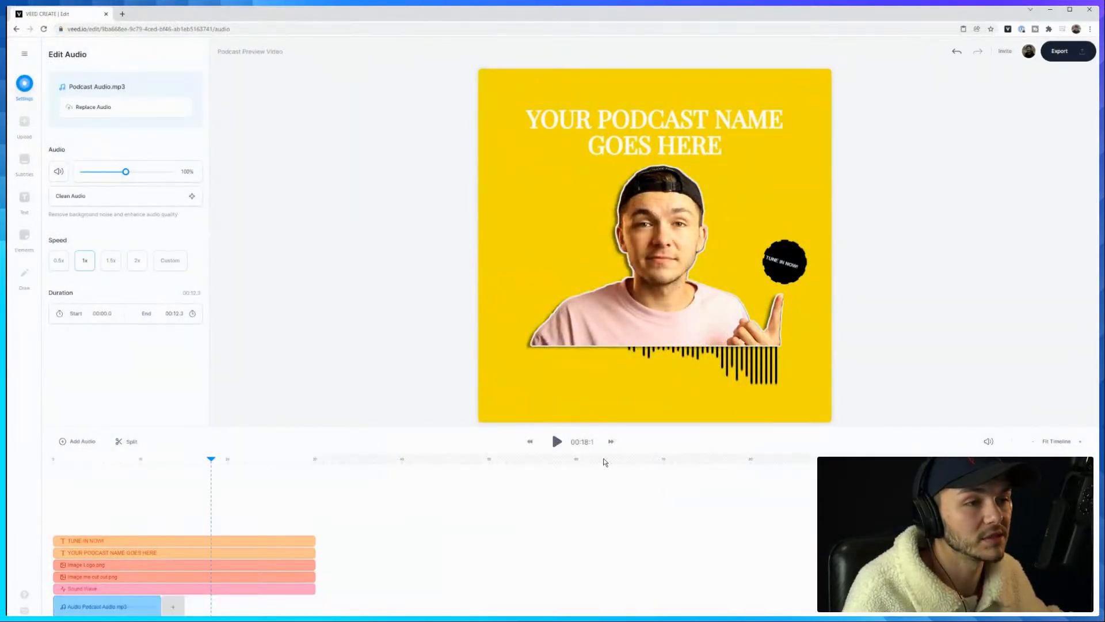
# Shorten the text, image and sound wave layers to end with the podcast audio at 12.3 seconds, and preview playback
pyautogui.moveTo(184, 459); pyautogui.dragTo(134, 461)
pyautogui.moveTo(315, 540); pyautogui.dragTo(161, 547)
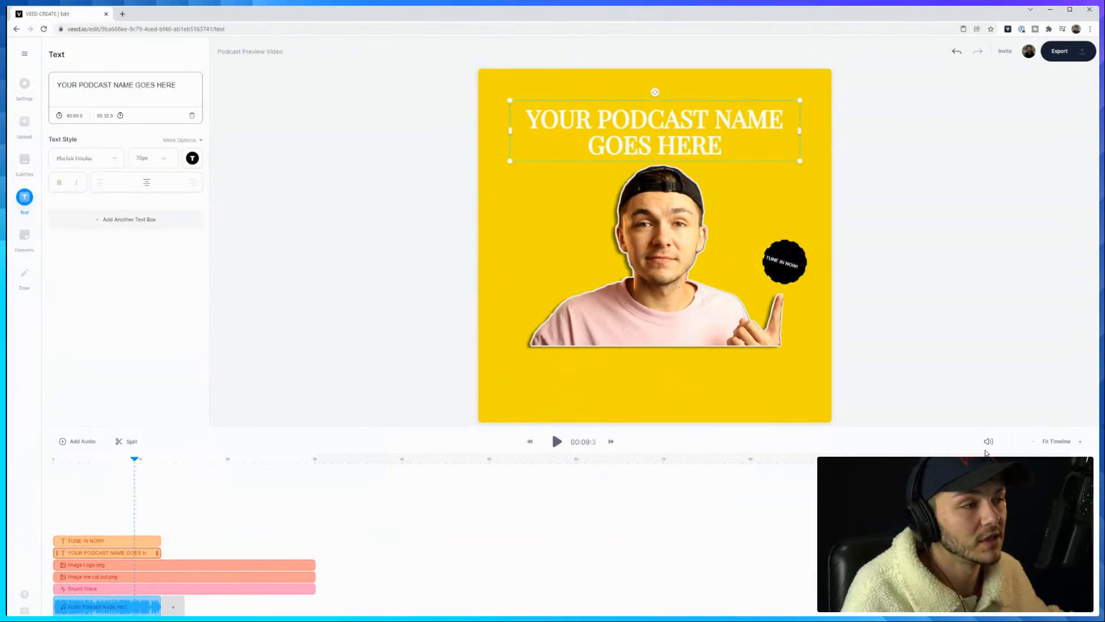
pyautogui.click(1048, 442)
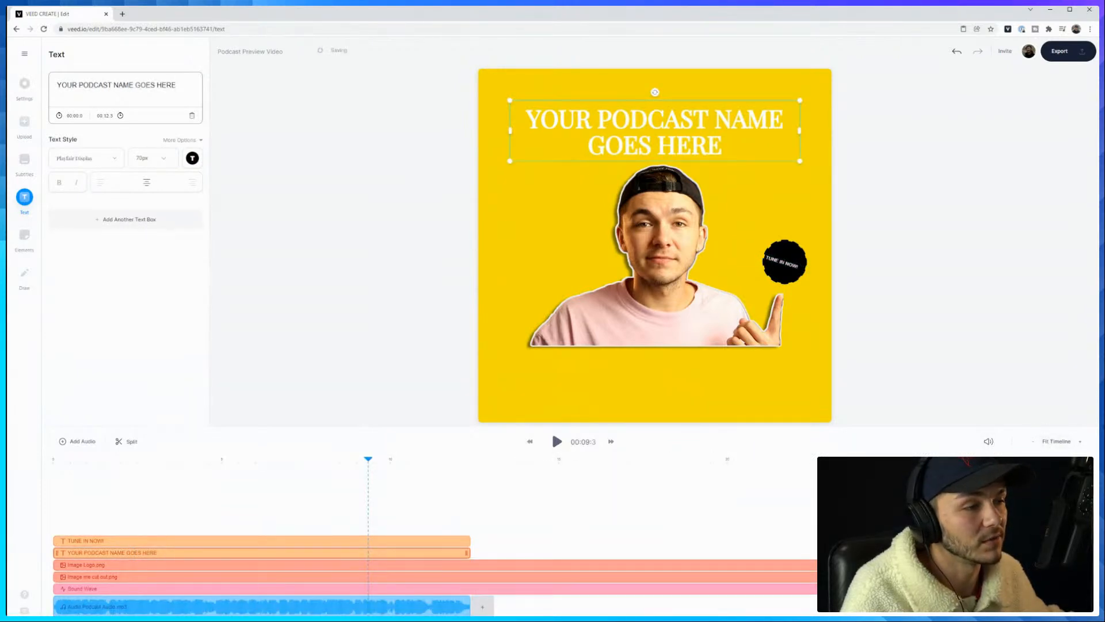
pyautogui.moveTo(1072, 565); pyautogui.dragTo(470, 576)
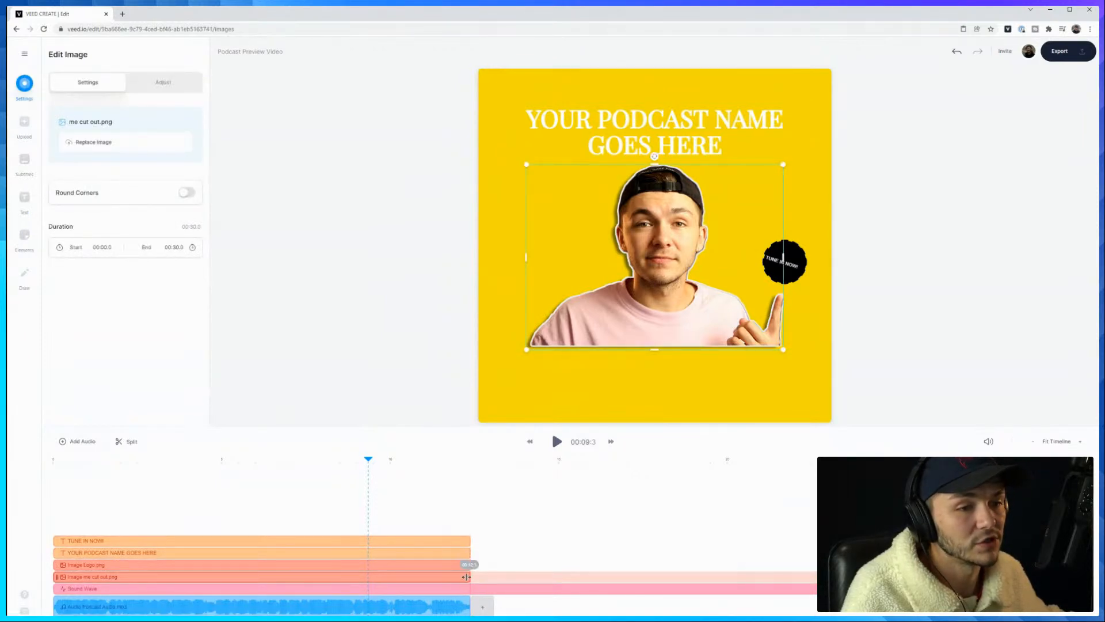
pyautogui.moveTo(1073, 588); pyautogui.dragTo(470, 588)
pyautogui.click(131, 460)
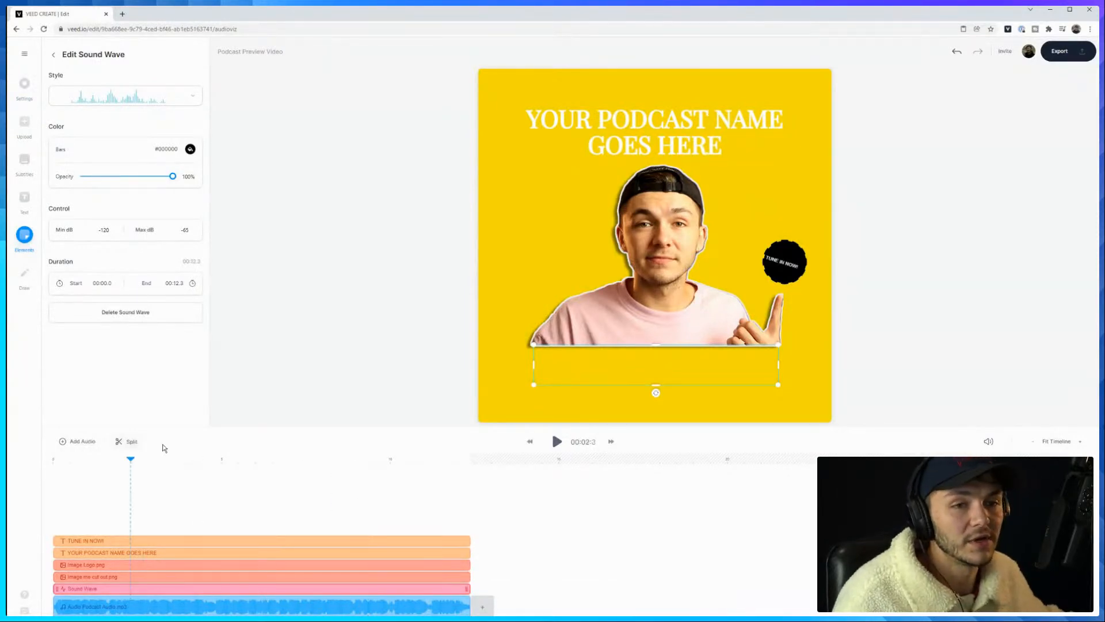
pyautogui.click(556, 441)
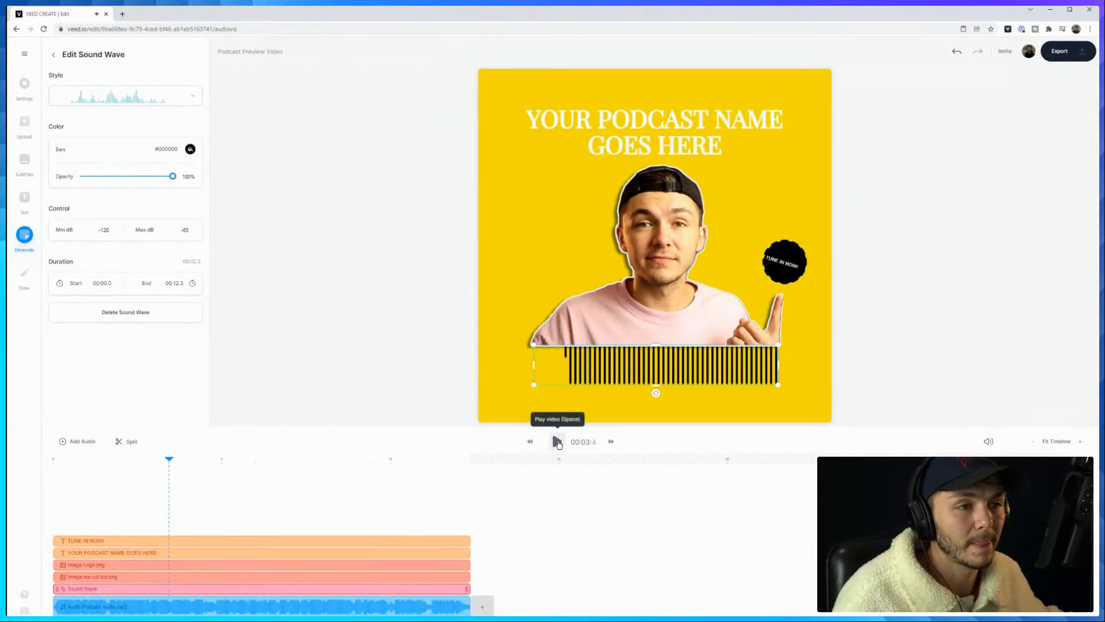
# Set the sound wave's Max dB to -25 and preview its movement
pyautogui.click(414, 293)
pyautogui.click(630, 362)
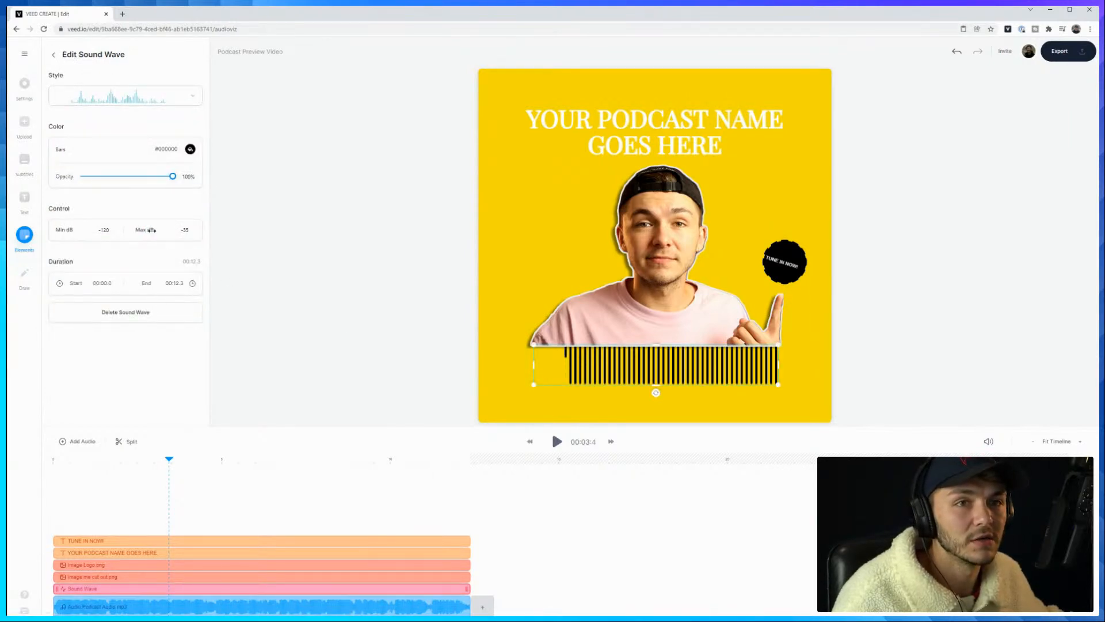
pyautogui.click(556, 441)
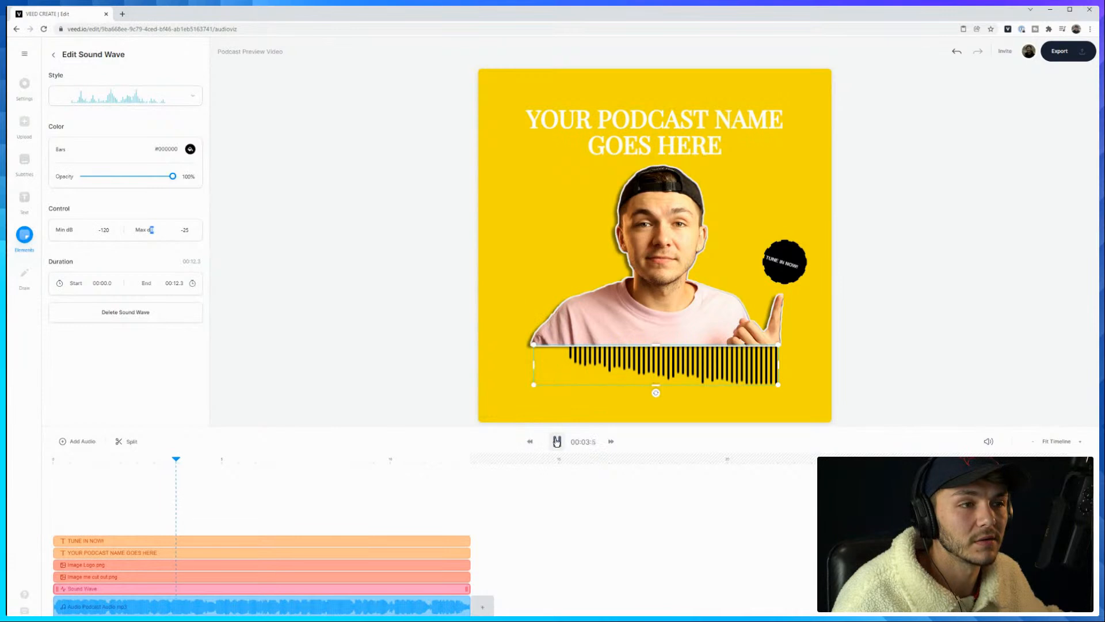
pyautogui.click(557, 441)
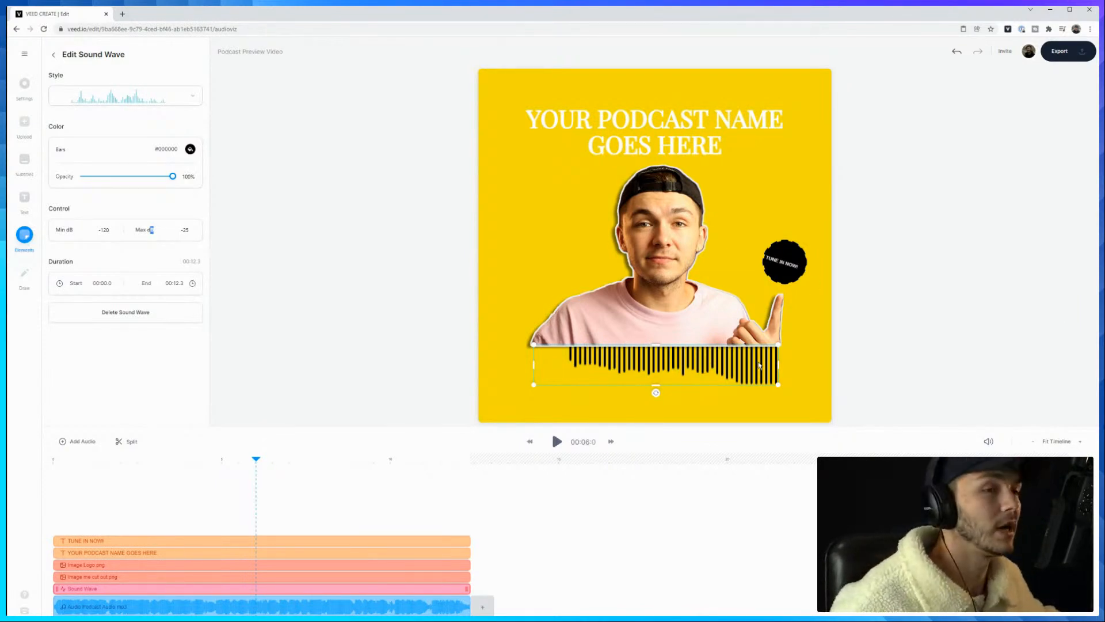
pyautogui.click(406, 269)
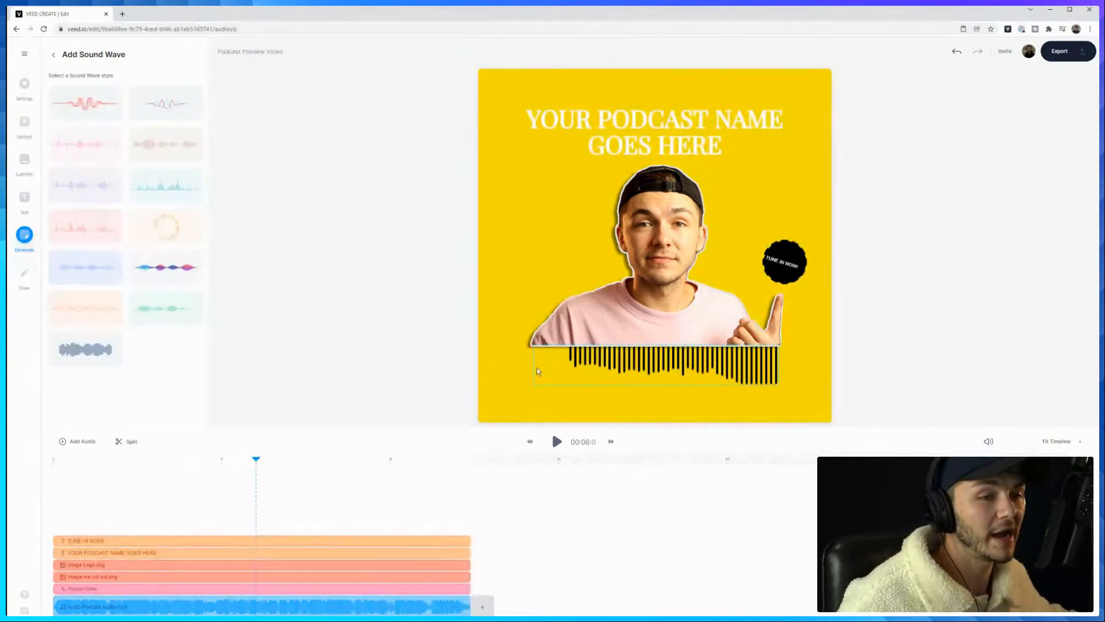
# Open automatic subtitle generation with Podcast Audio.mp3 as the source to transcribe
pyautogui.click(1058, 442)
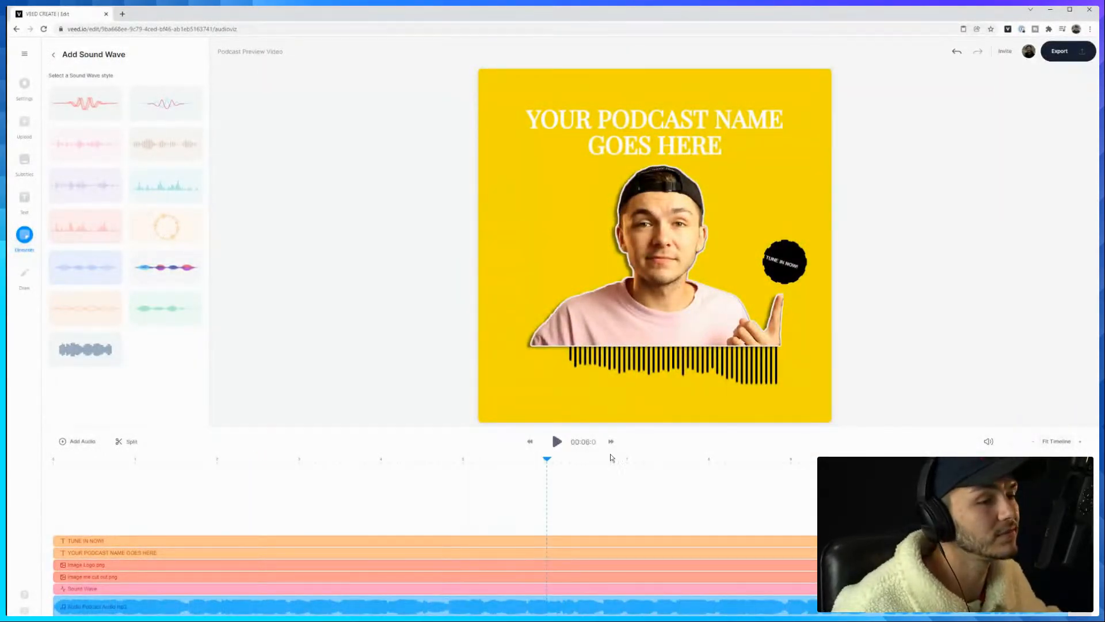
pyautogui.click(277, 469)
pyautogui.click(321, 608)
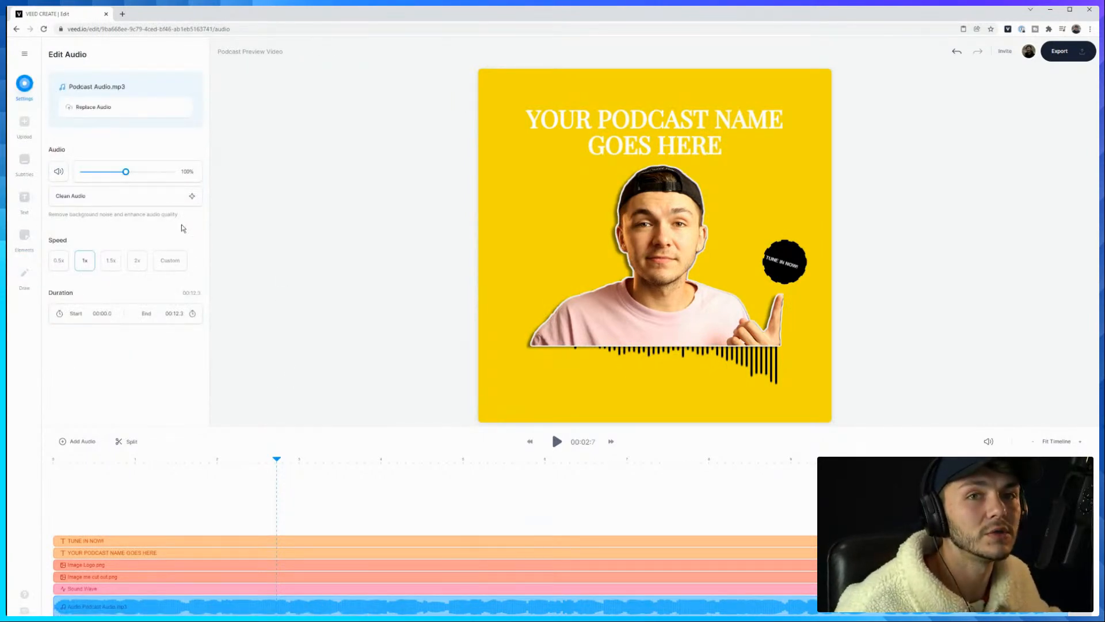
pyautogui.click(24, 164)
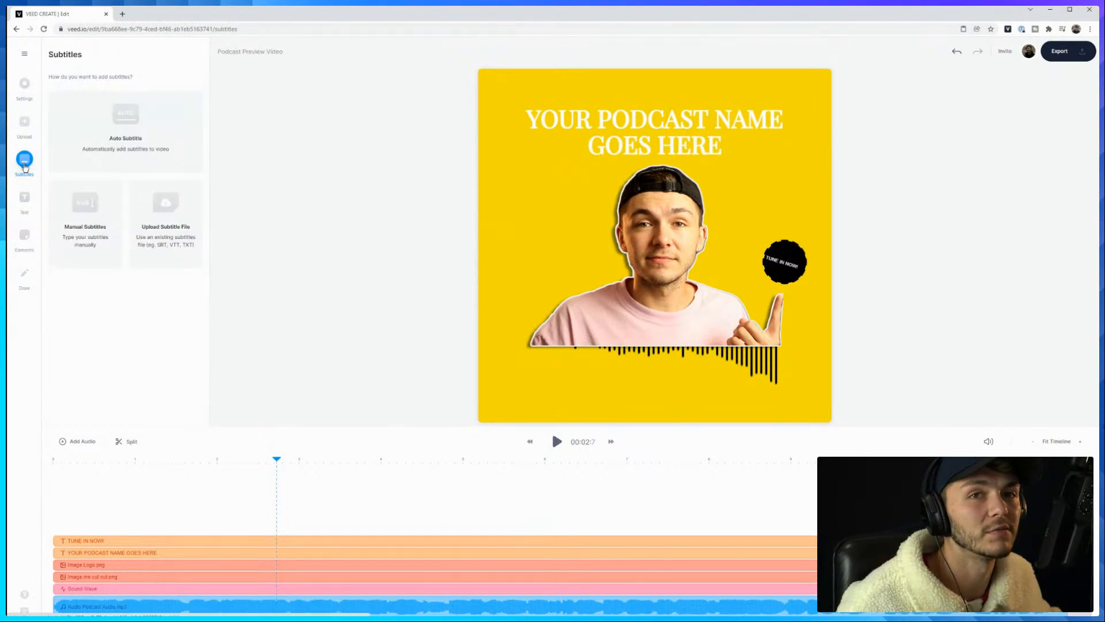
pyautogui.click(102, 137)
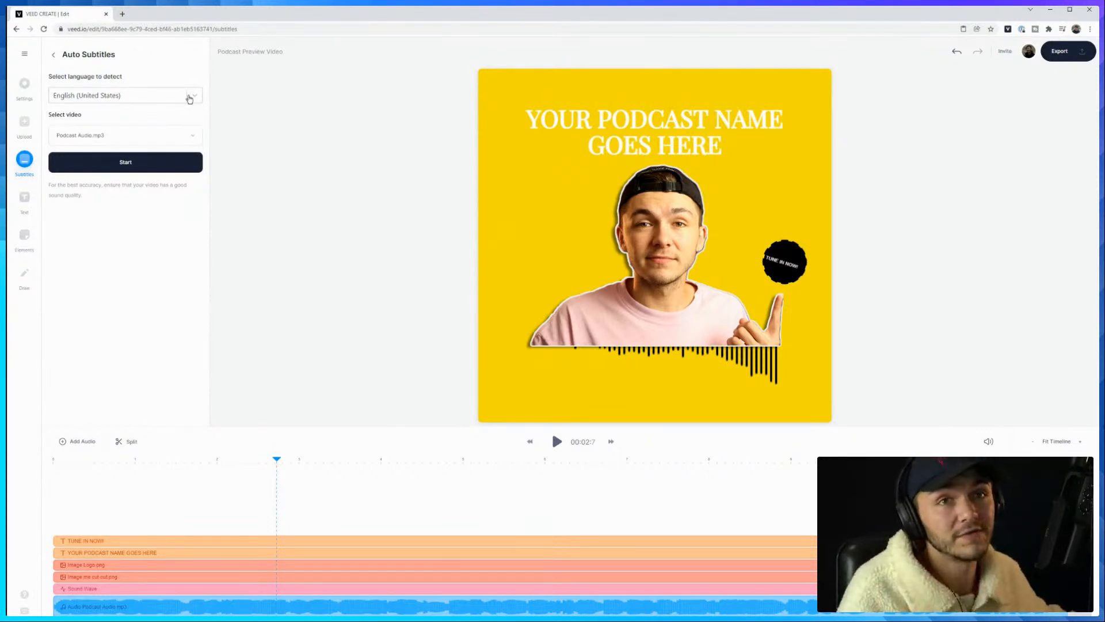
pyautogui.click(188, 134)
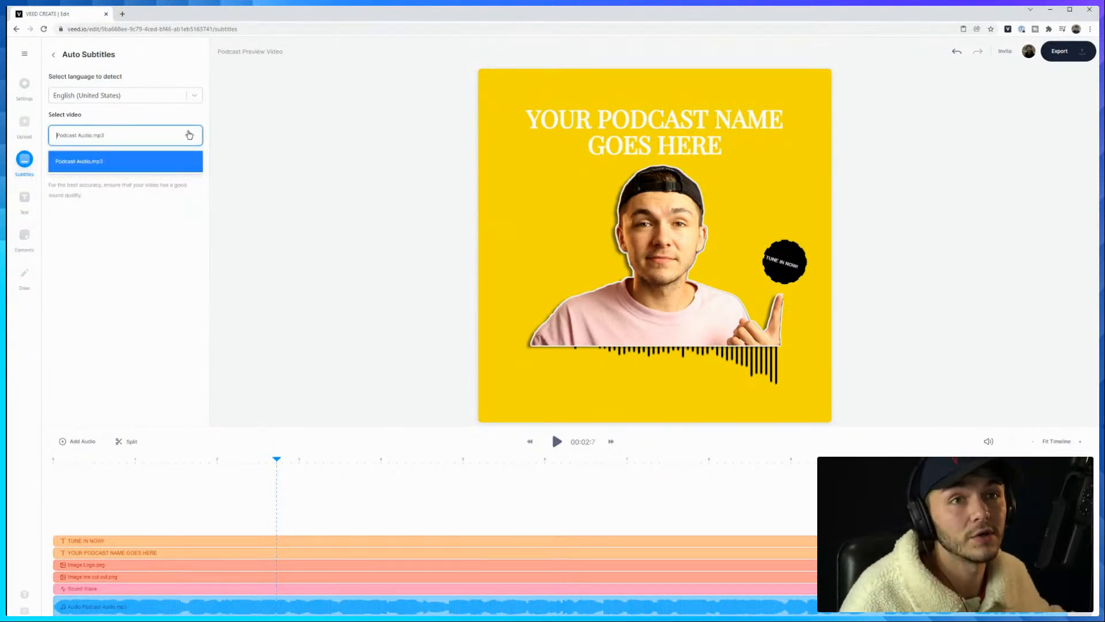
pyautogui.click(229, 156)
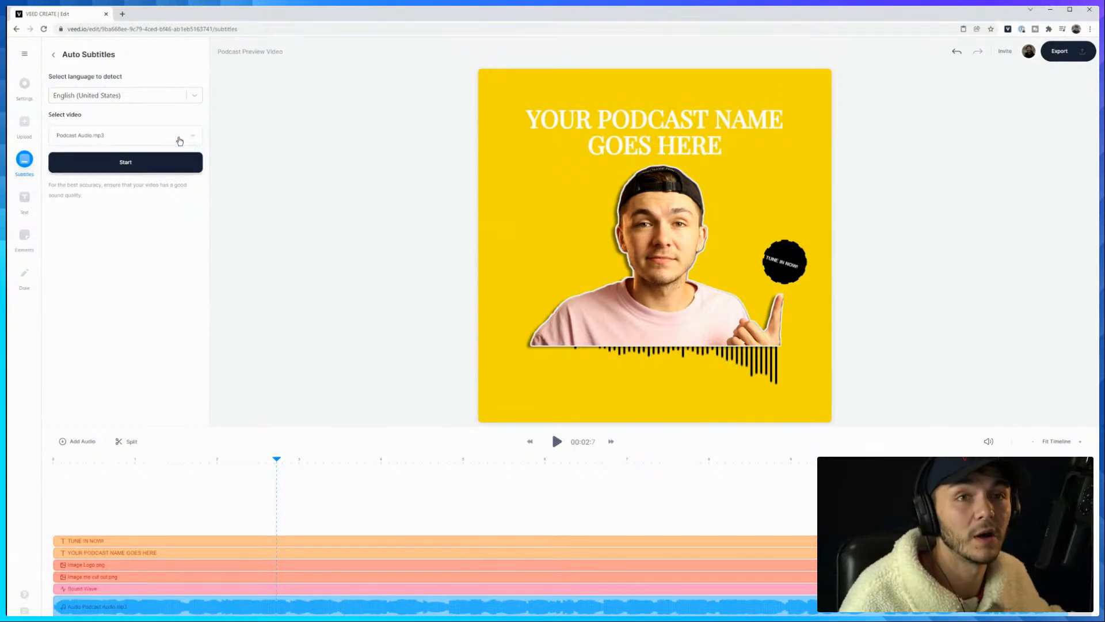
pyautogui.click(177, 138)
pyautogui.click(236, 139)
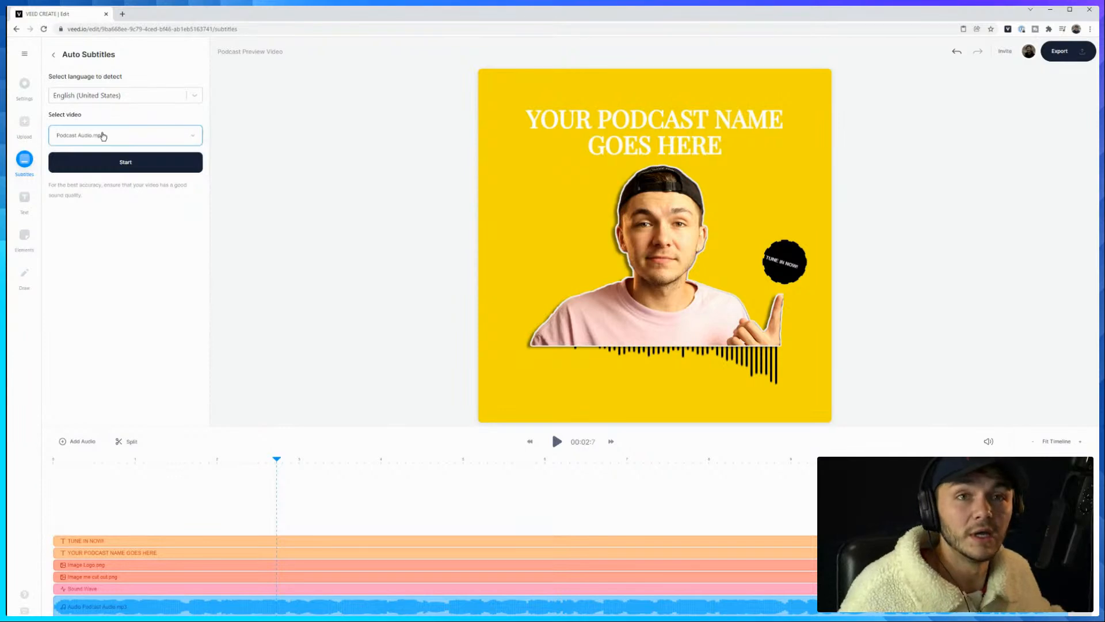
# Set the language to detect to English (Great Britain) and generate the automatic subtitles
pyautogui.click(128, 95)
pyautogui.scroll(-1, 138, 183)
pyautogui.scroll(-1, 138, 185)
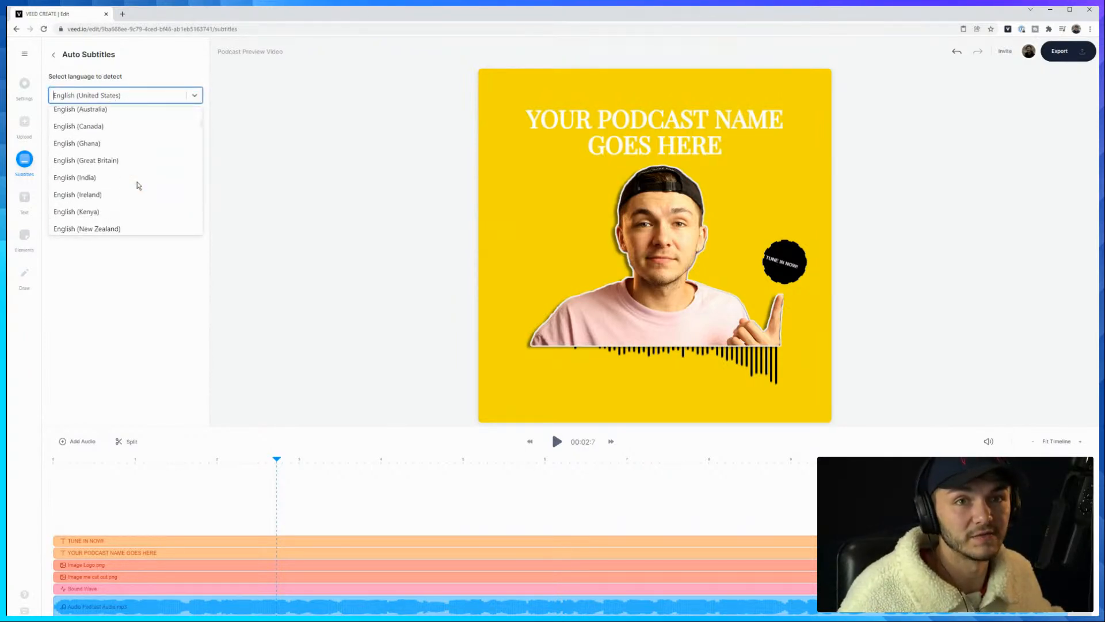
pyautogui.click(120, 158)
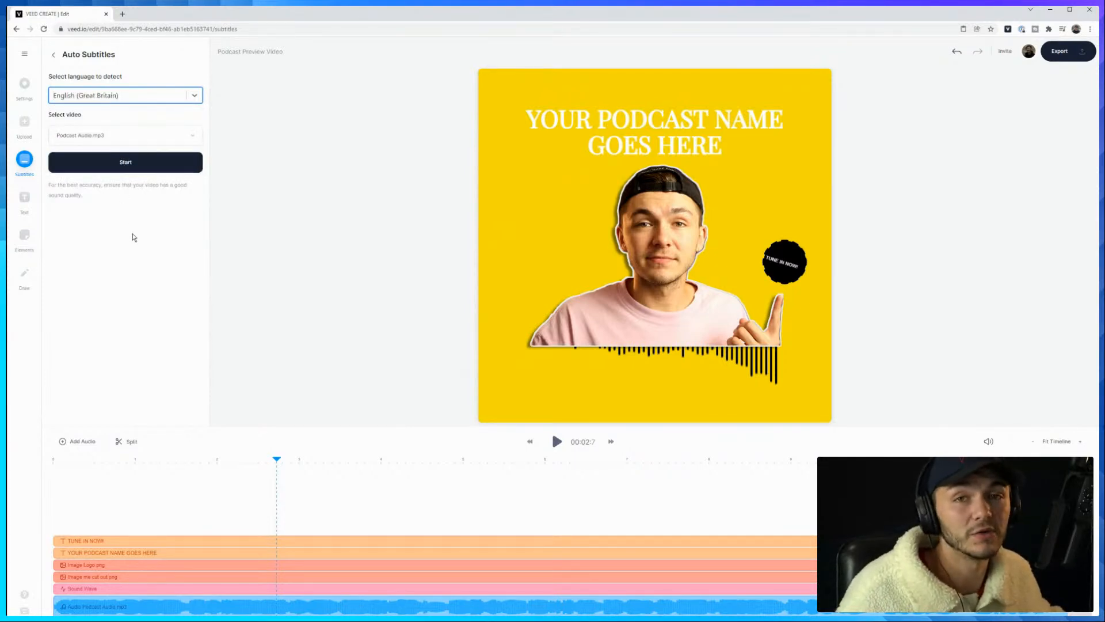
pyautogui.click(140, 165)
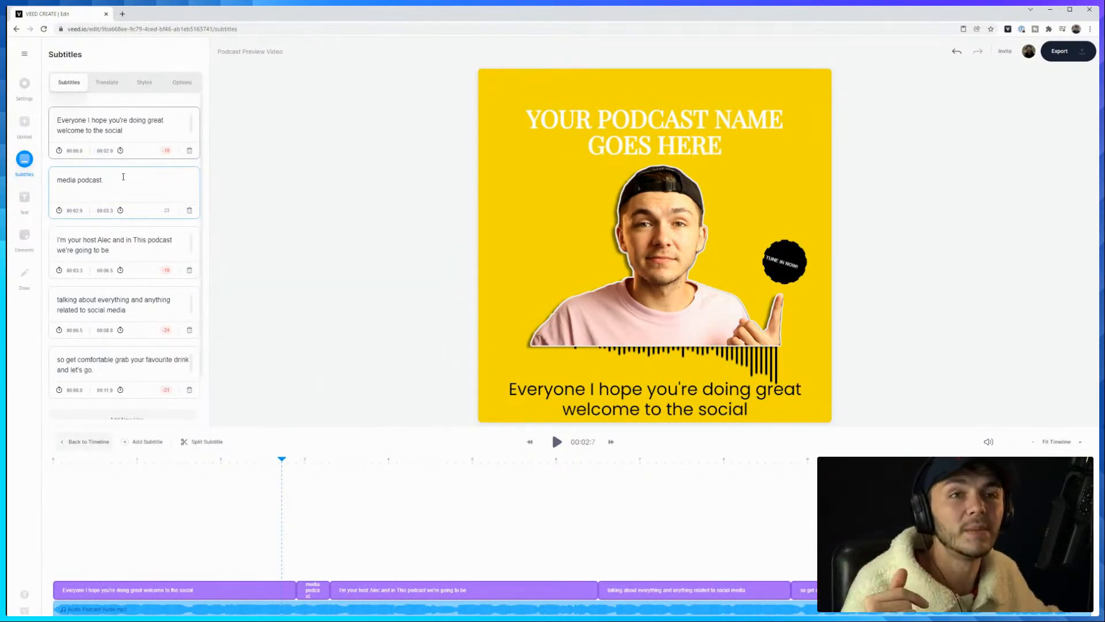
# Preview the generated subtitles against the audio from the start of the video
pyautogui.moveTo(232, 457); pyautogui.dragTo(49, 444)
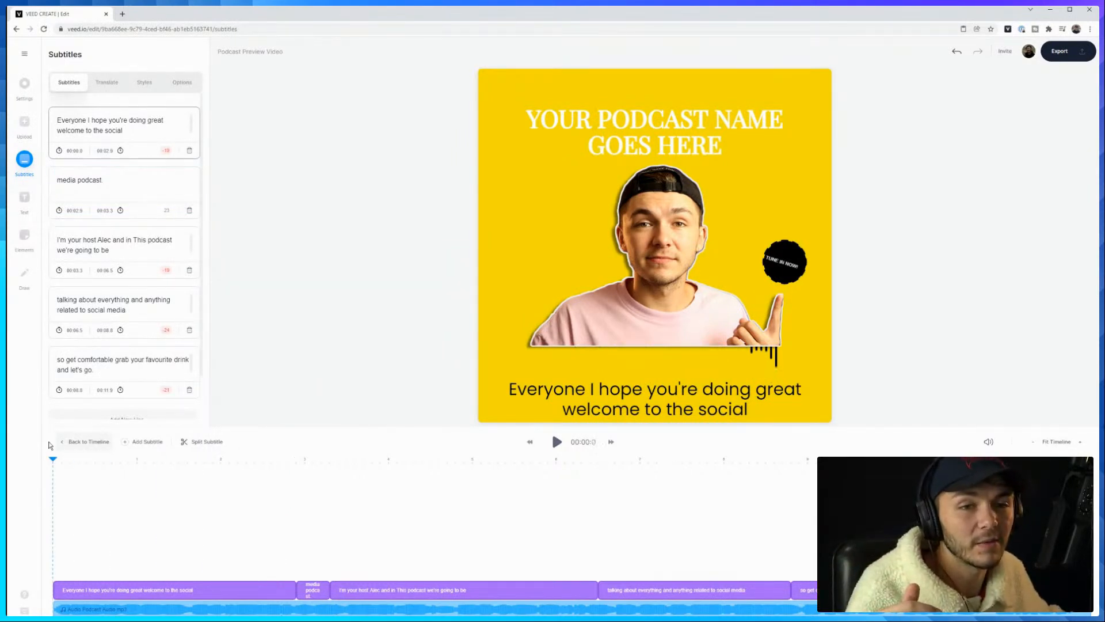
pyautogui.click(557, 442)
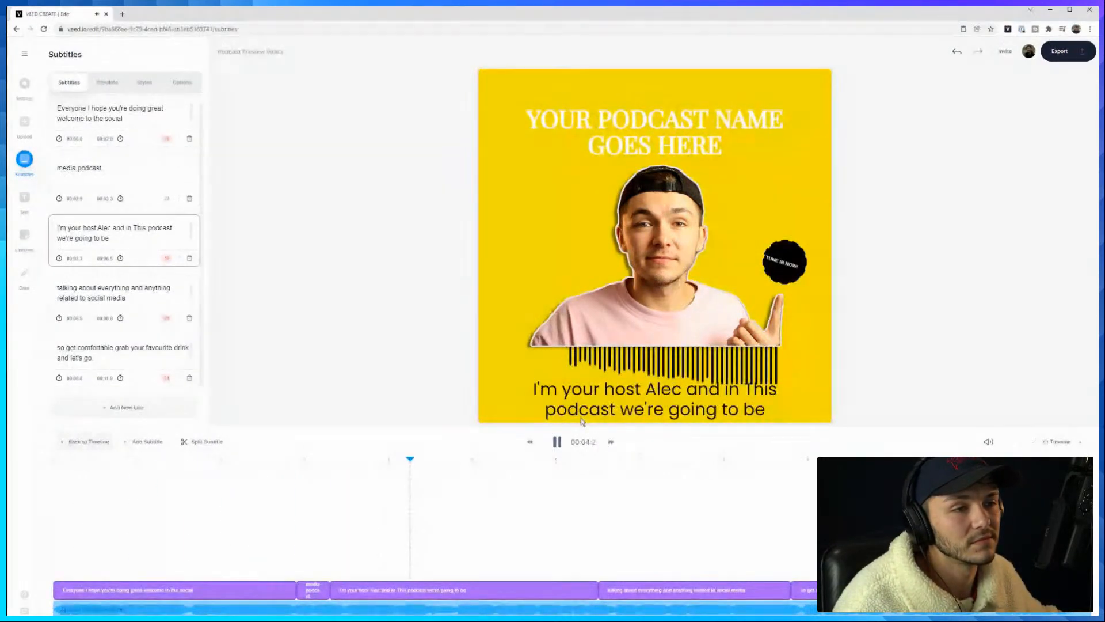
pyautogui.click(558, 442)
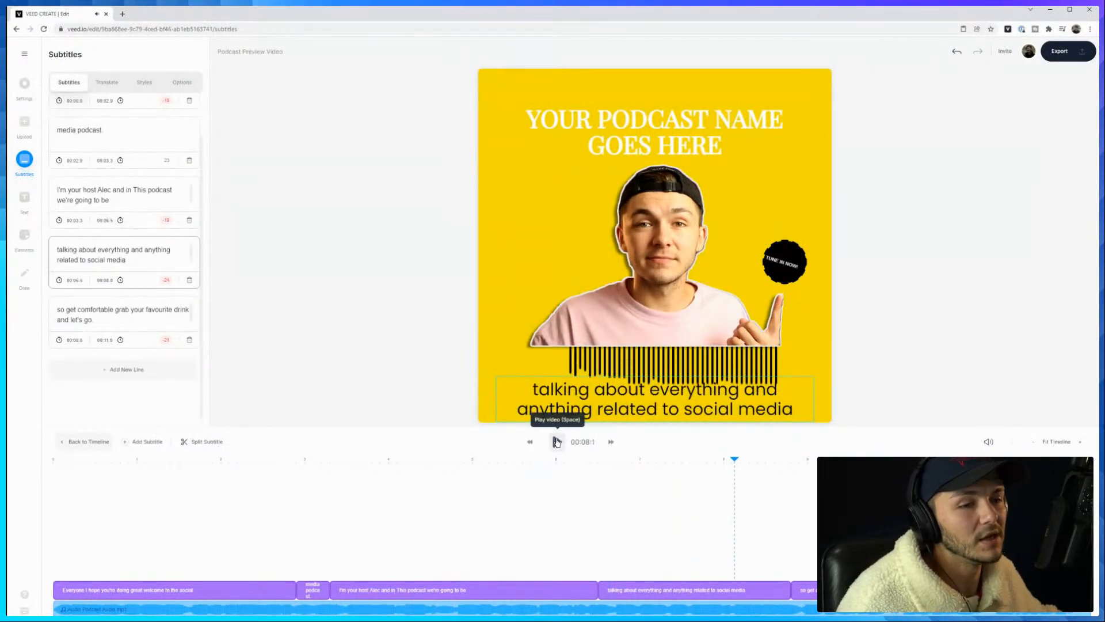
# Move the text "media podcast." from the second subtitle to the end of the first subtitle
pyautogui.moveTo(251, 462); pyautogui.dragTo(315, 461)
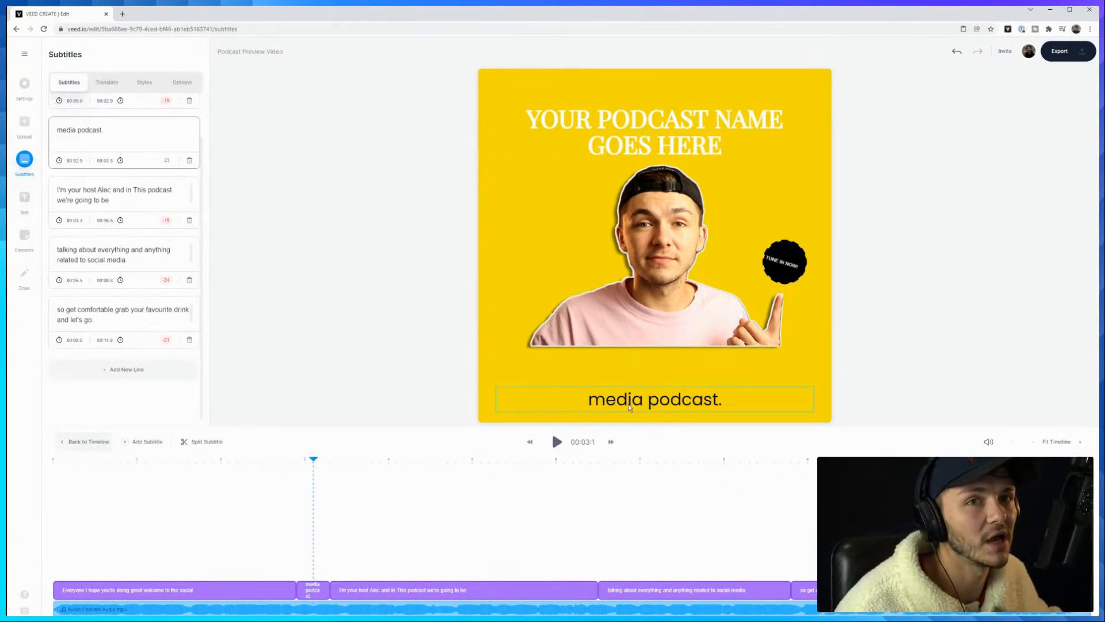
pyautogui.scroll(2, 133, 276)
pyautogui.click(124, 181)
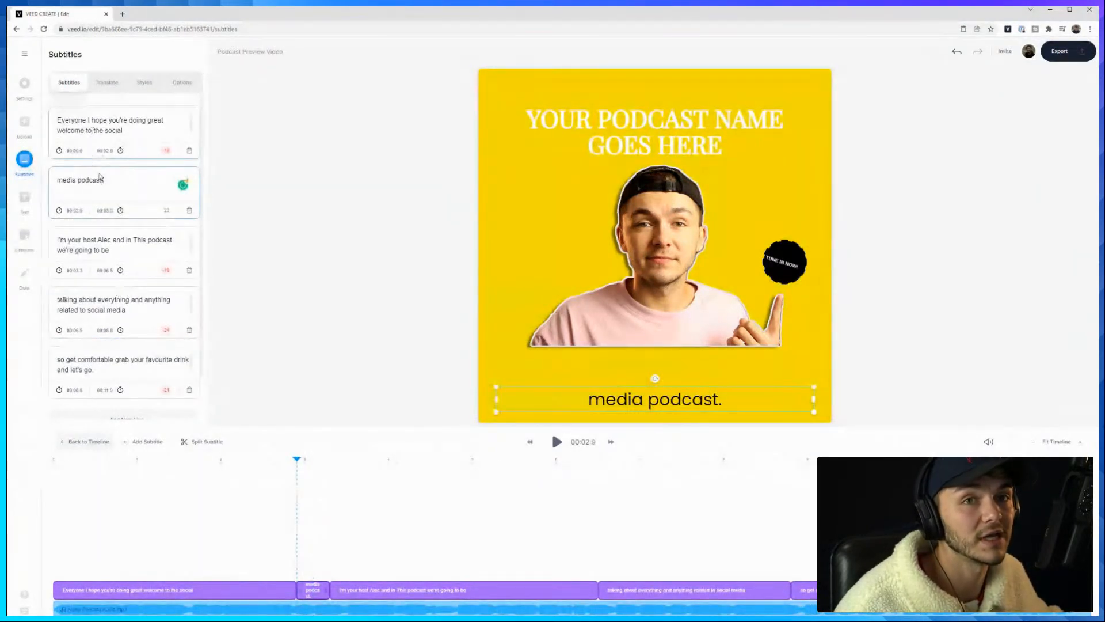
pyautogui.tripleClick(113, 180)
pyautogui.rightClick(91, 177)
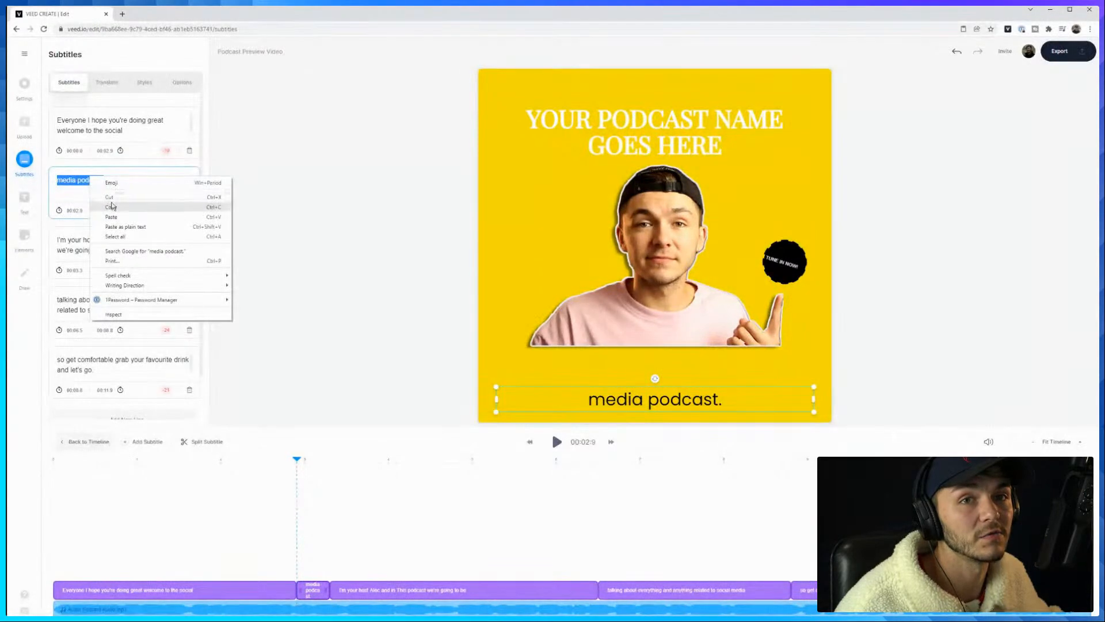
pyautogui.click(110, 198)
pyautogui.click(139, 131)
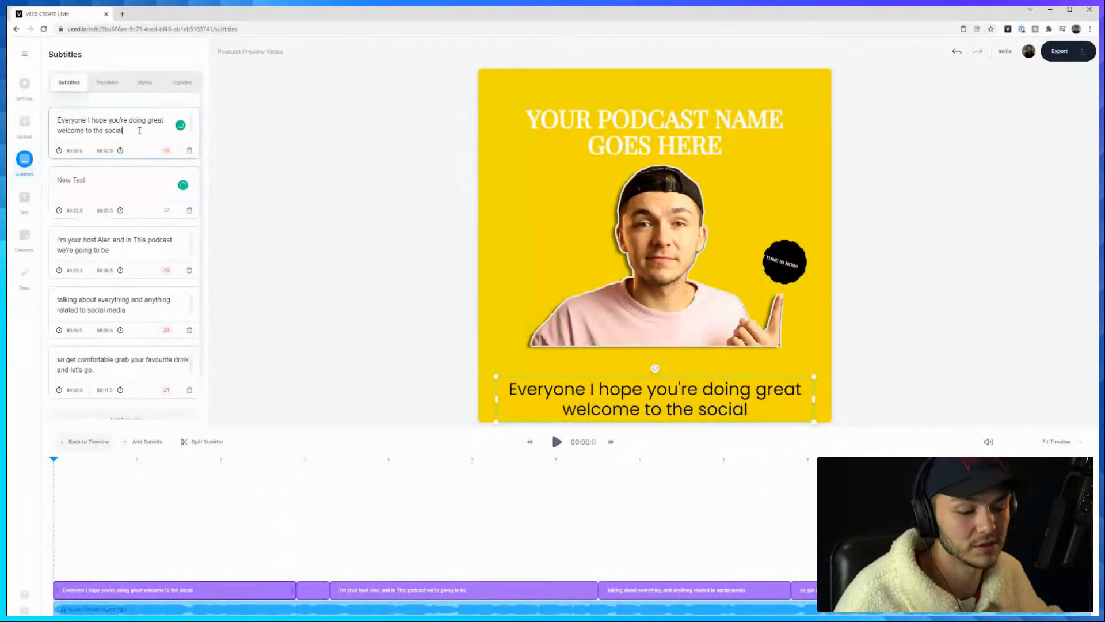
pyautogui.rightClick(140, 130)
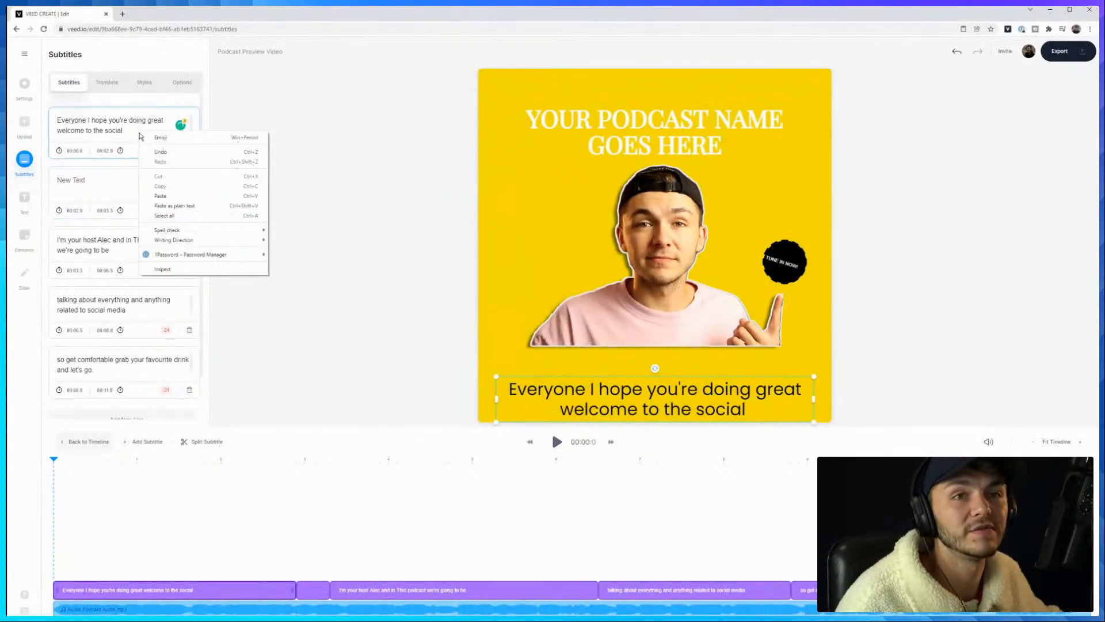
pyautogui.click(161, 190)
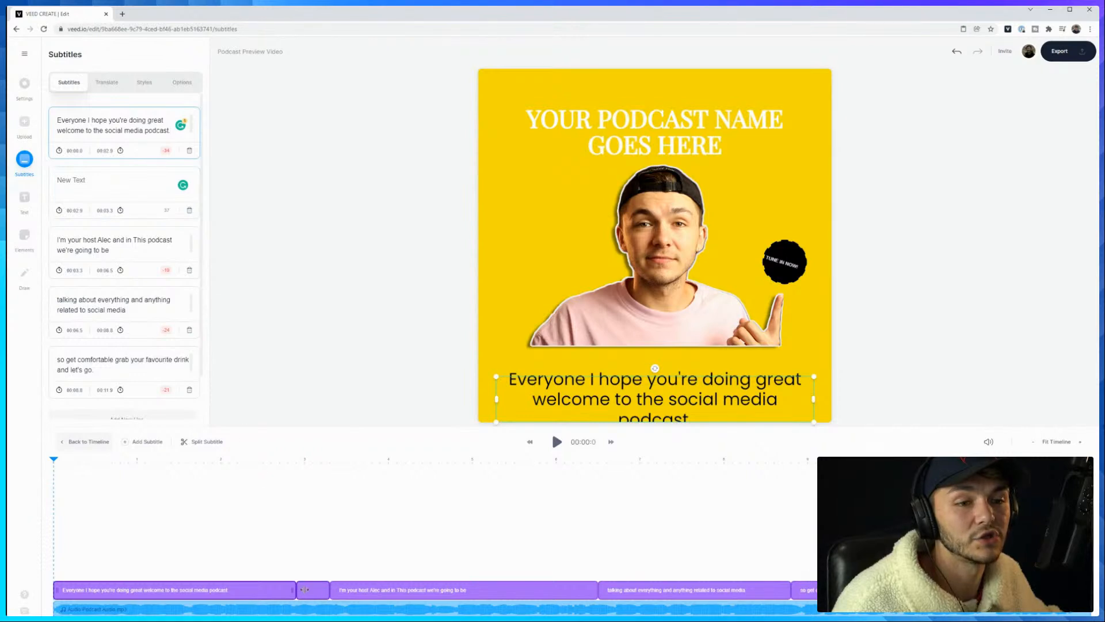
# Copy the emptied second subtitle's end time, delete that subtitle, and set the first subtitle's end time to 00:03.3
pyautogui.click(103, 208)
pyautogui.rightClick(103, 208)
pyautogui.click(123, 240)
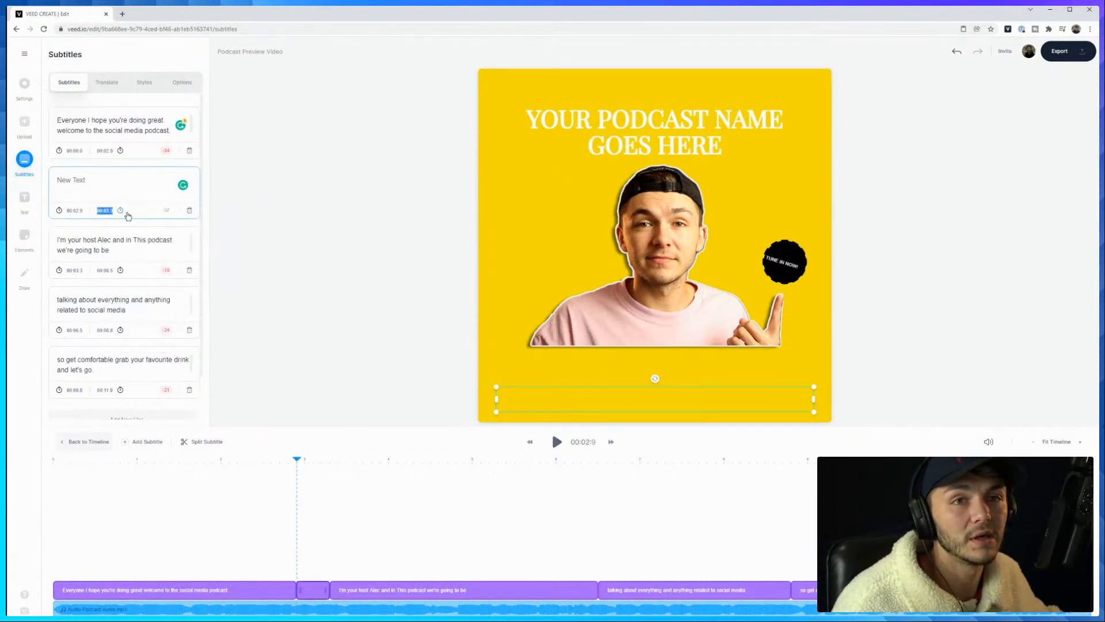
pyautogui.click(189, 210)
pyautogui.click(103, 151)
pyautogui.doubleClick(104, 151)
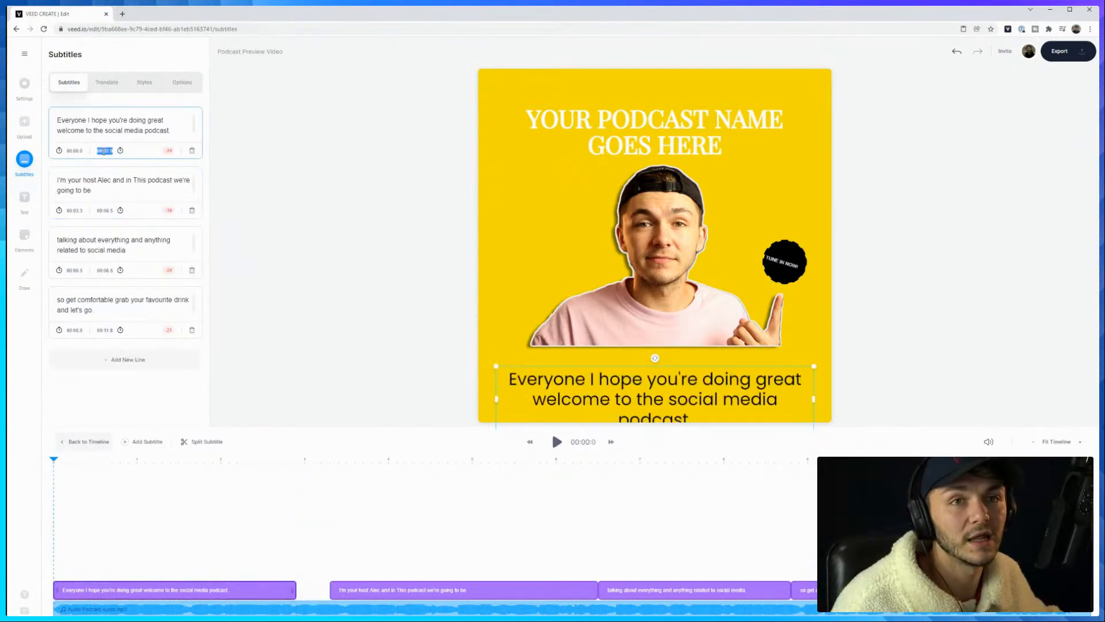
pyautogui.rightClick(104, 151)
pyautogui.click(121, 190)
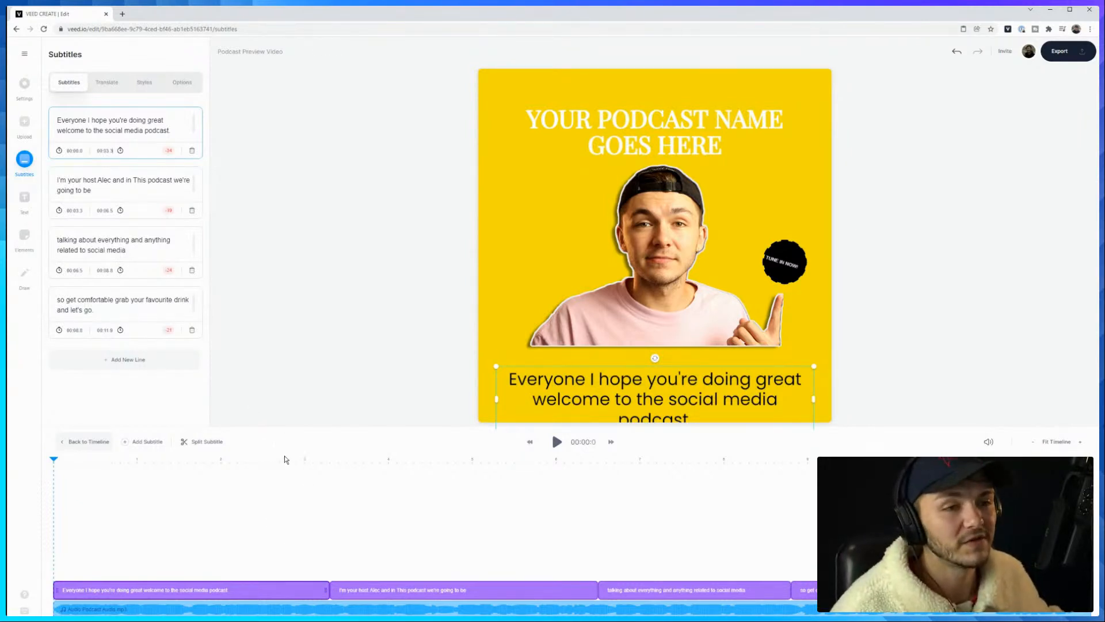
# Set the font size of the subtitles to 36px
pyautogui.moveTo(325, 465); pyautogui.dragTo(266, 463)
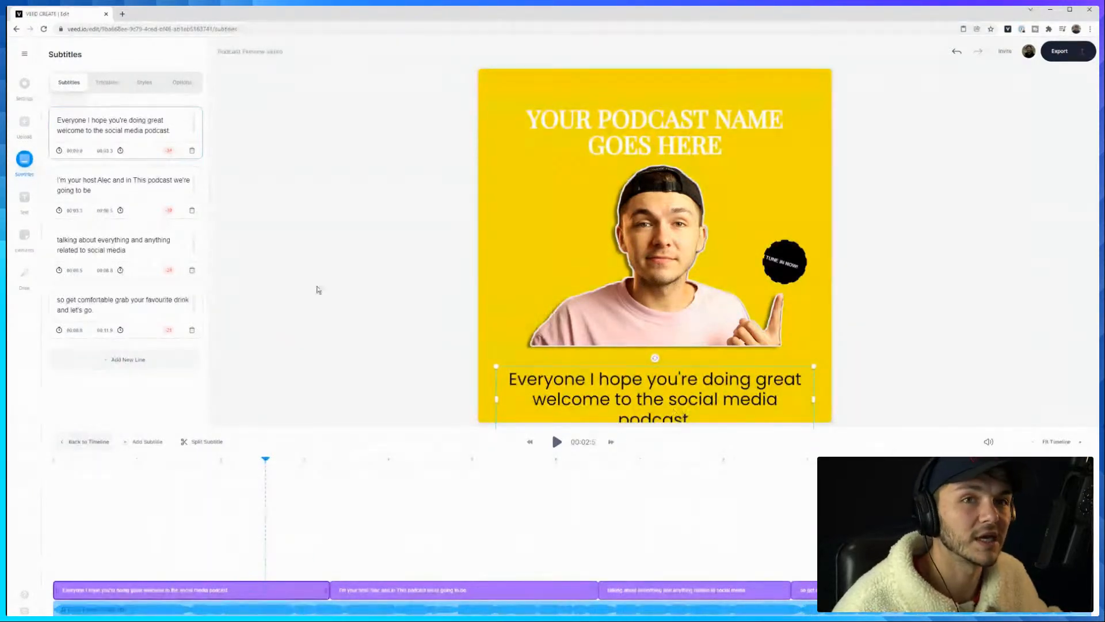
pyautogui.click(145, 83)
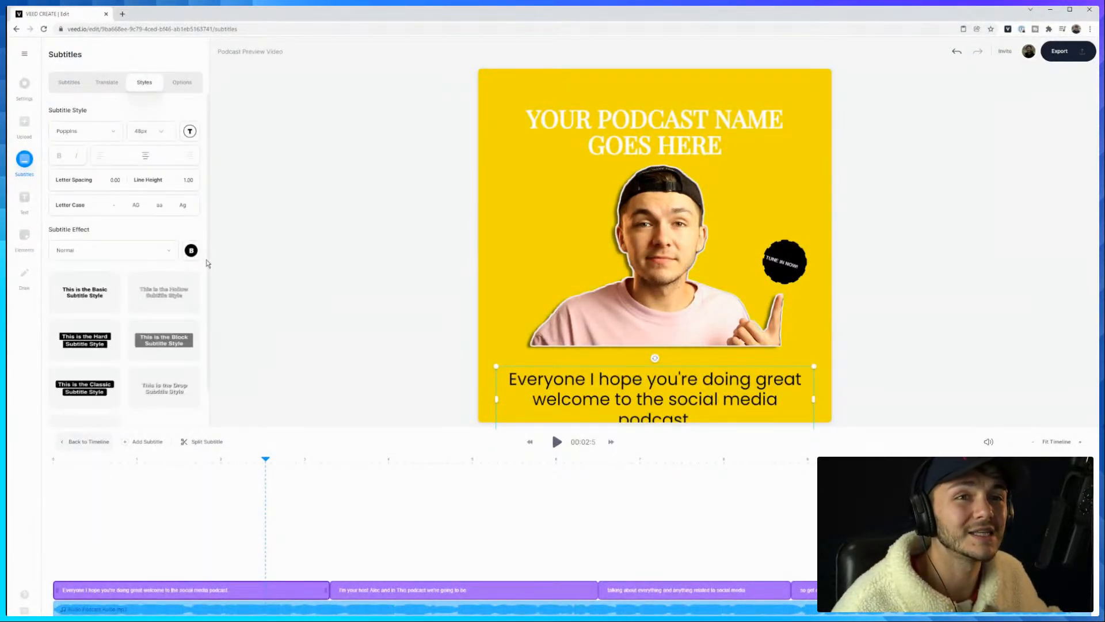
pyautogui.click(160, 132)
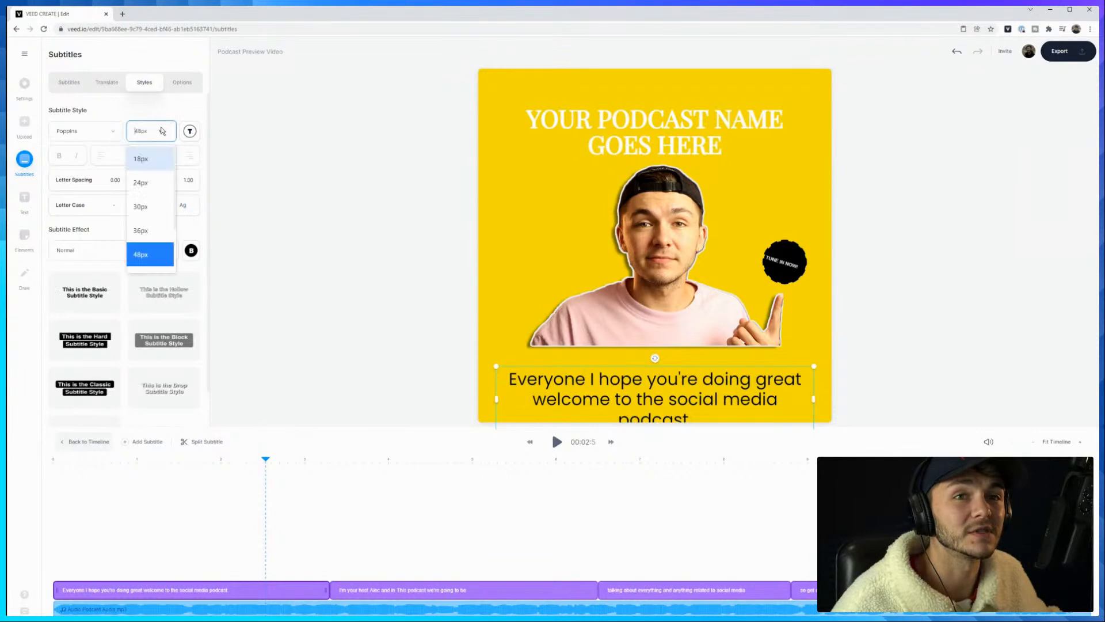
pyautogui.click(141, 231)
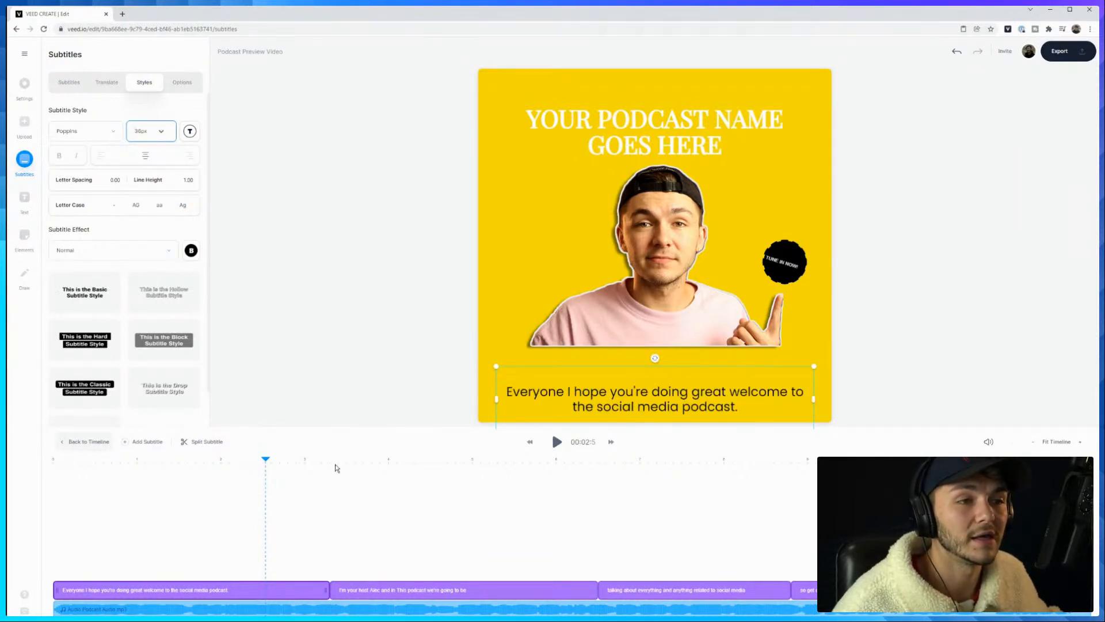
# Play back the video and slightly reduce the sound wave's height so it clears the subtitles beneath it
pyautogui.moveTo(194, 458); pyautogui.dragTo(176, 459)
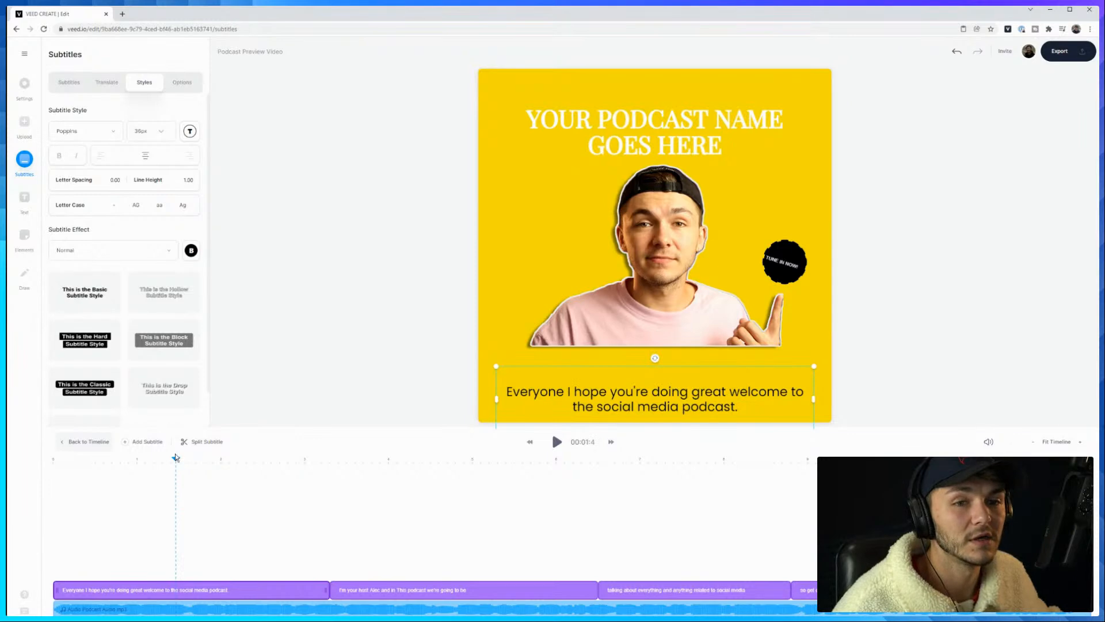
pyautogui.click(554, 444)
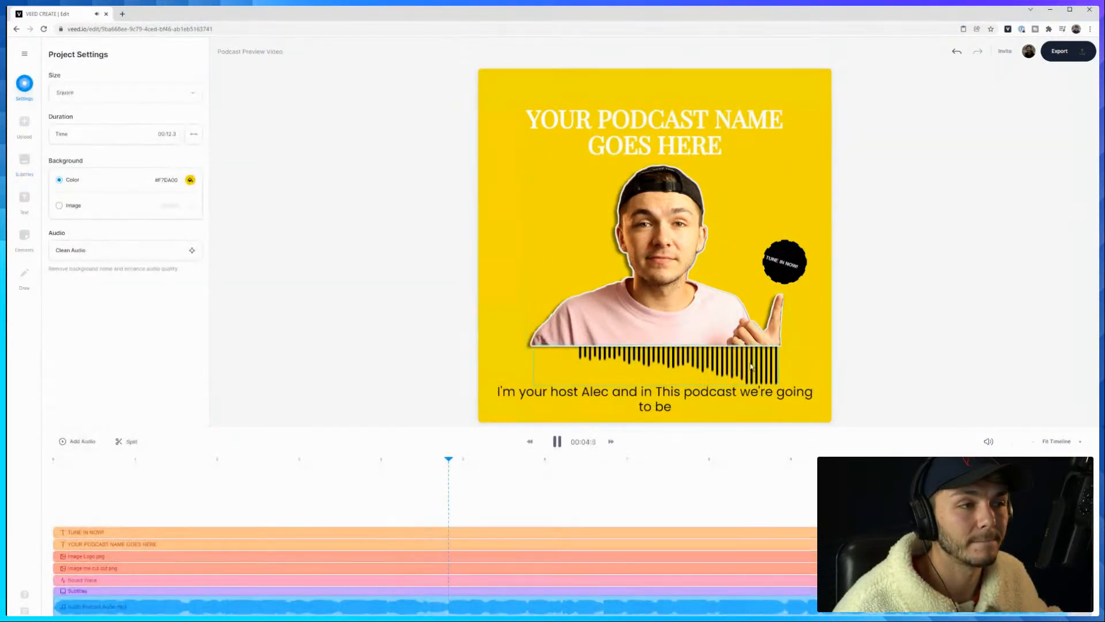
pyautogui.click(656, 368)
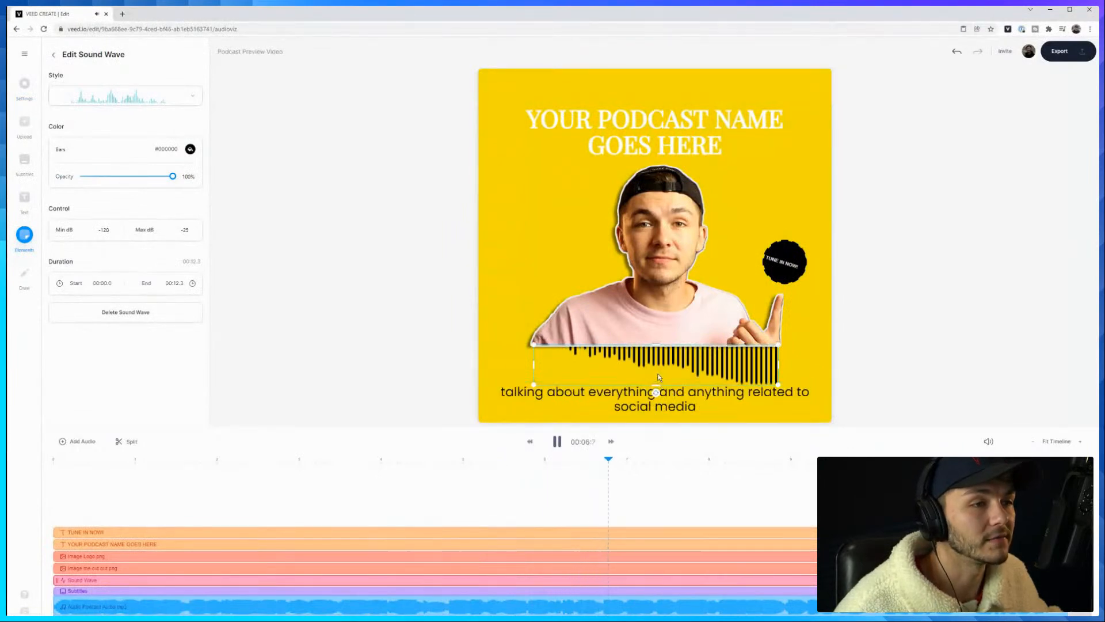
pyautogui.moveTo(658, 378); pyautogui.dragTo(658, 374)
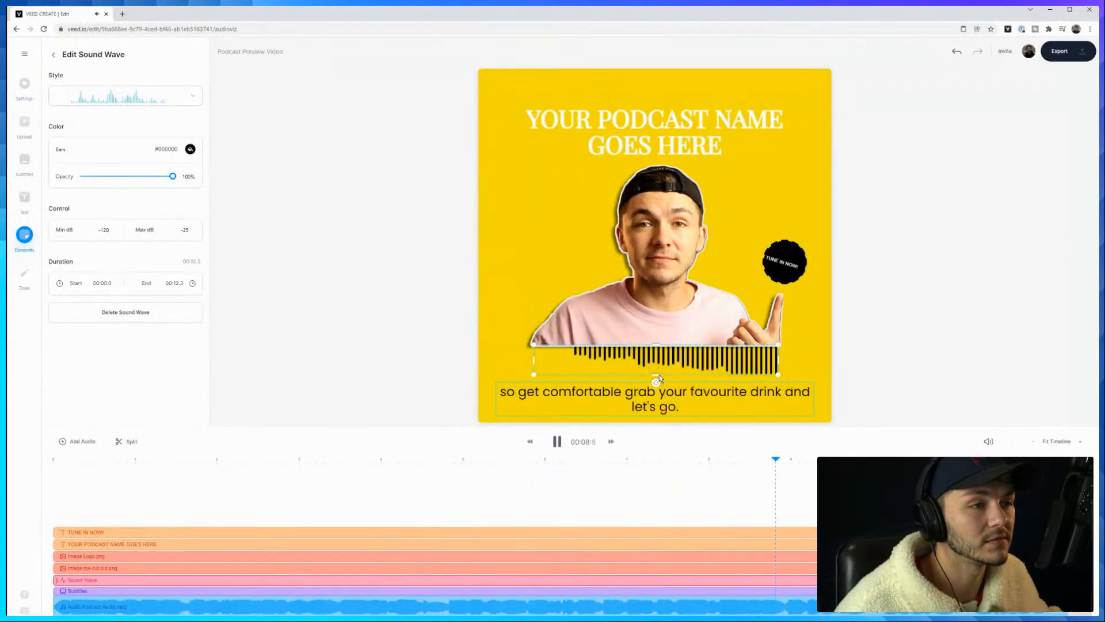
pyautogui.click(375, 266)
pyautogui.click(557, 442)
# Replace the placeholder podcast title with "LEARN VIDEO EDITING PODCAST"
pyautogui.click(644, 144)
pyautogui.click(163, 93)
pyautogui.tripleClick(152, 87)
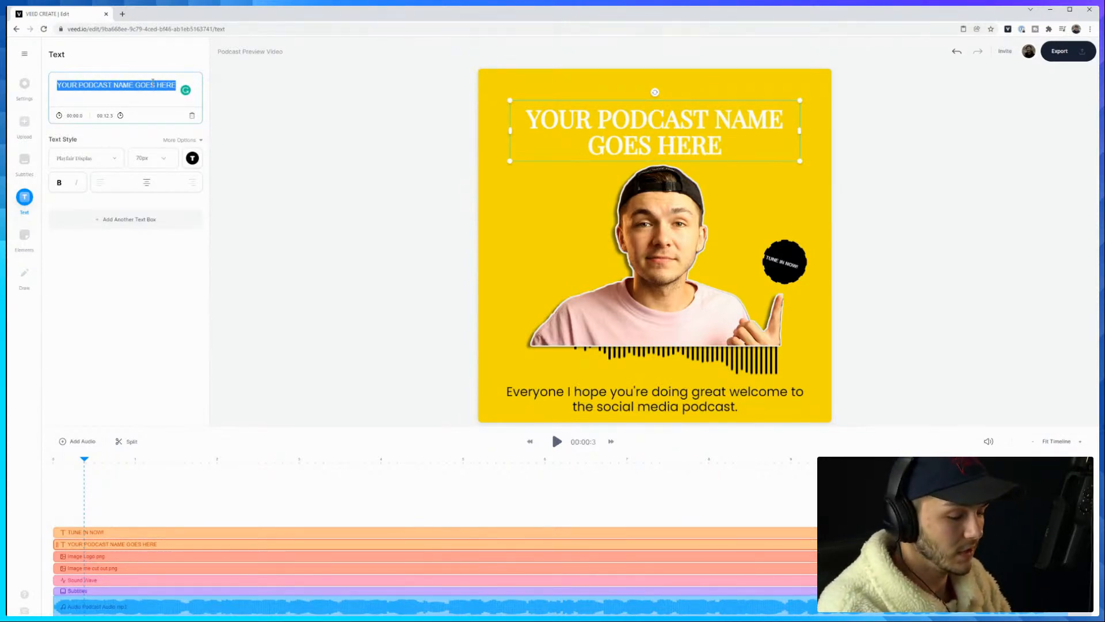
pyautogui.write('LEAR')
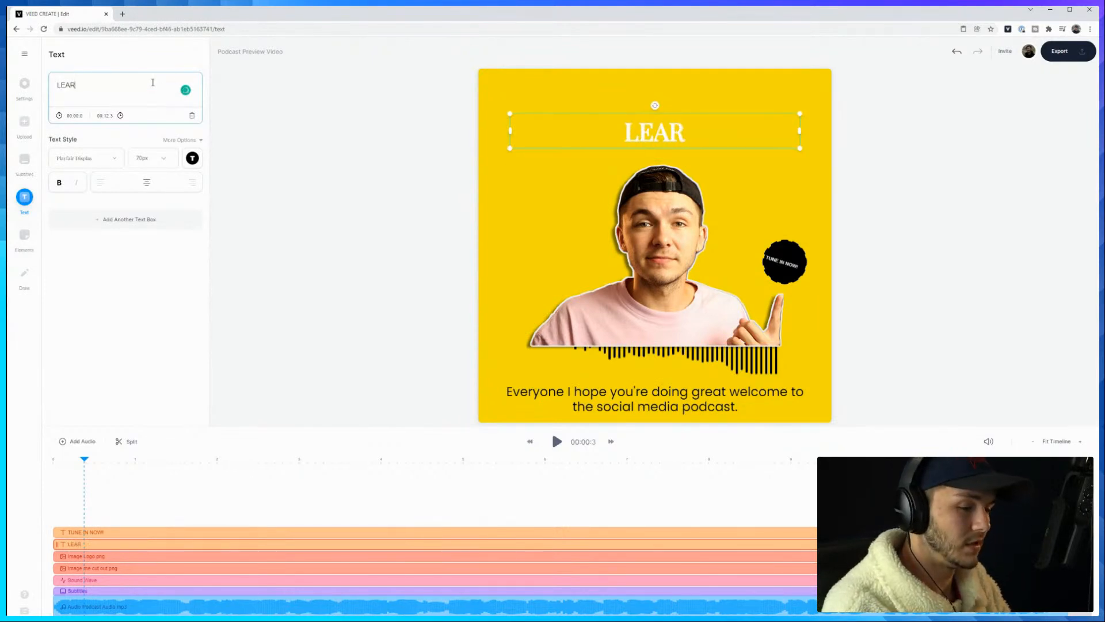
pyautogui.write('N VIDEO E')
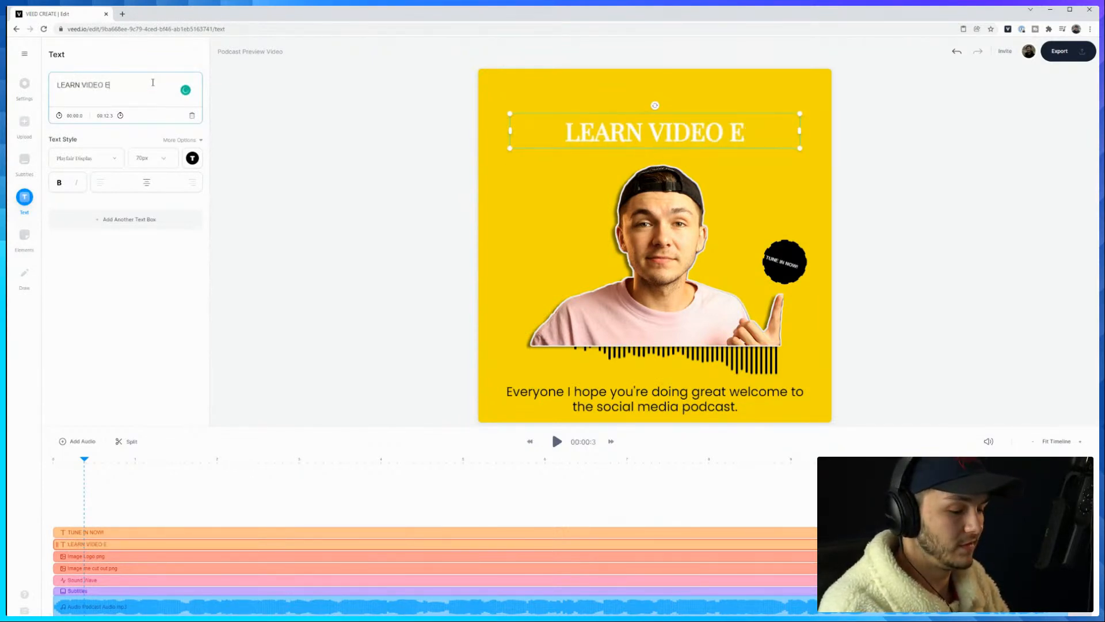
pyautogui.write('DITING PODCAST')
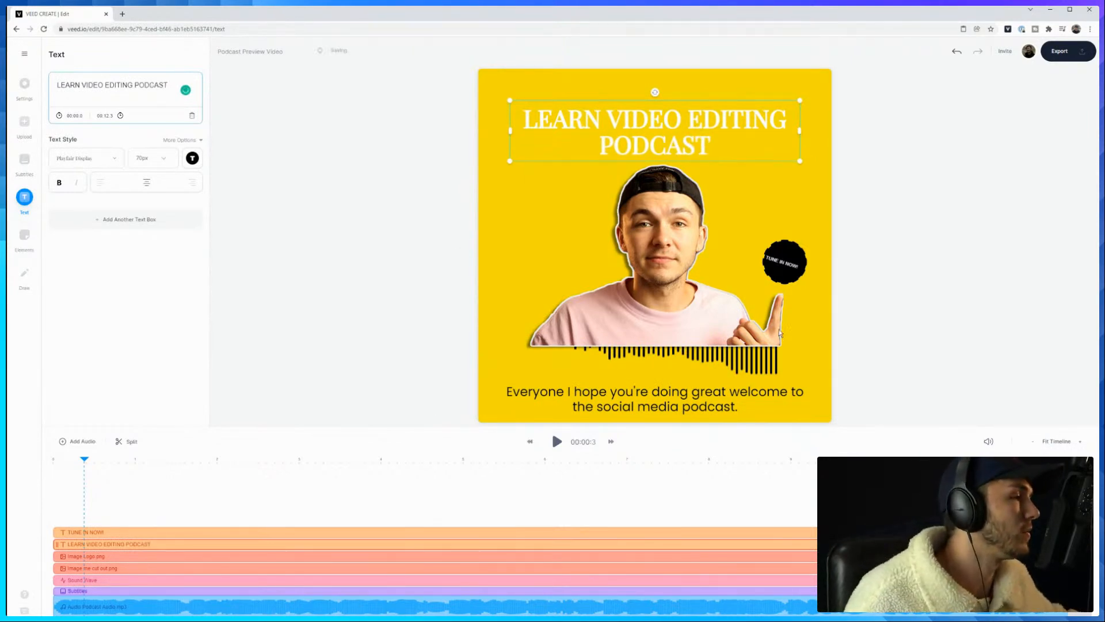
pyautogui.click(435, 171)
# Look through the fonts available for the title and check which font the subtitles use
pyautogui.click(655, 127)
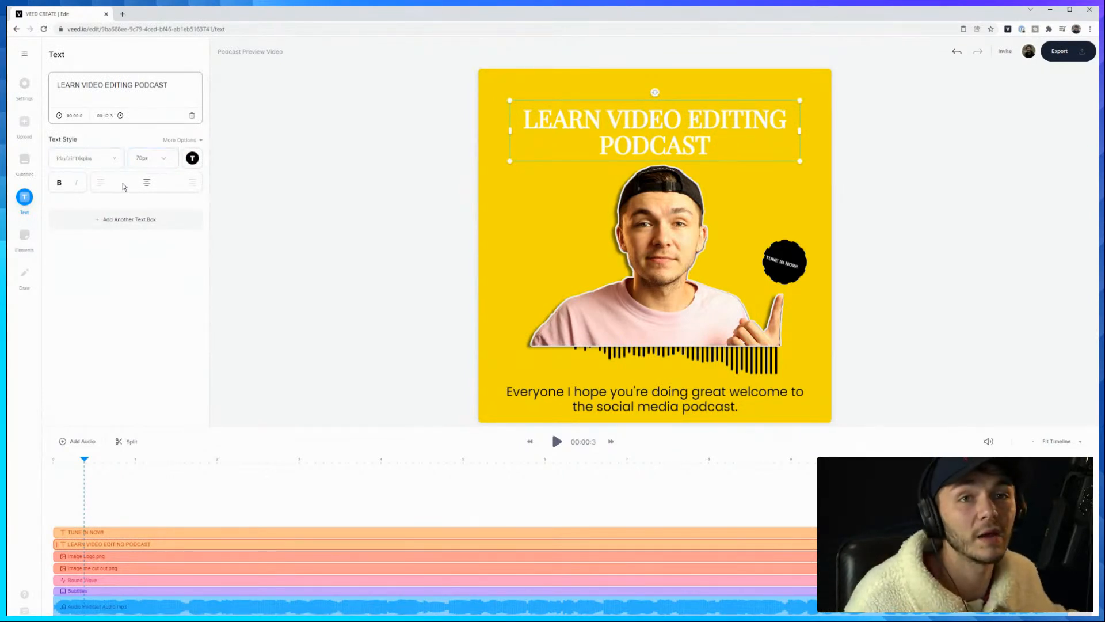
pyautogui.click(102, 160)
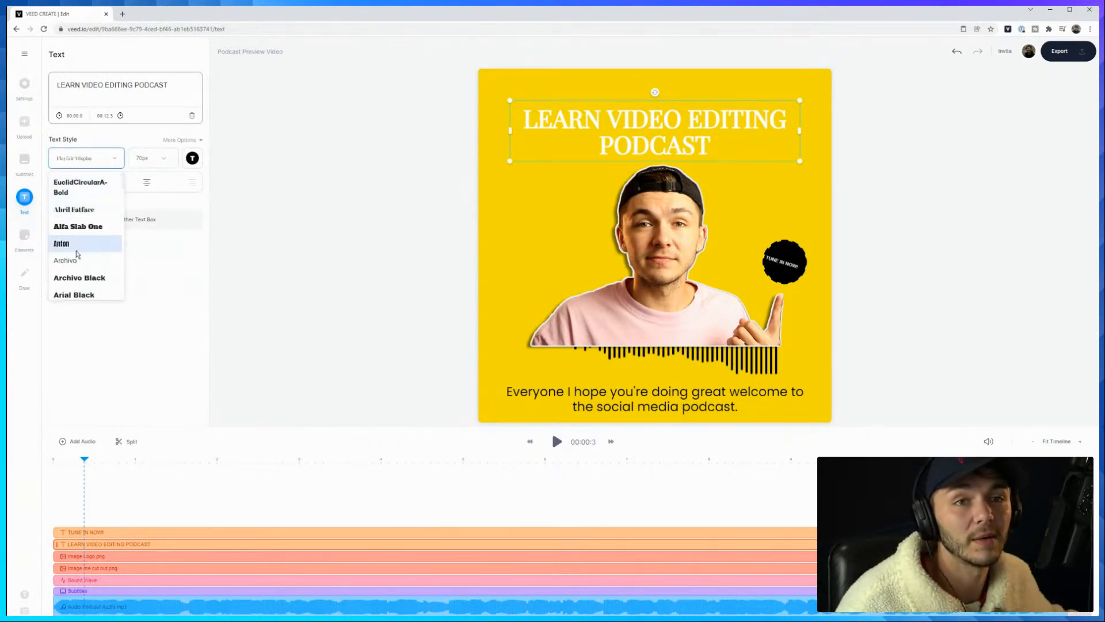
pyautogui.click(399, 266)
pyautogui.click(604, 388)
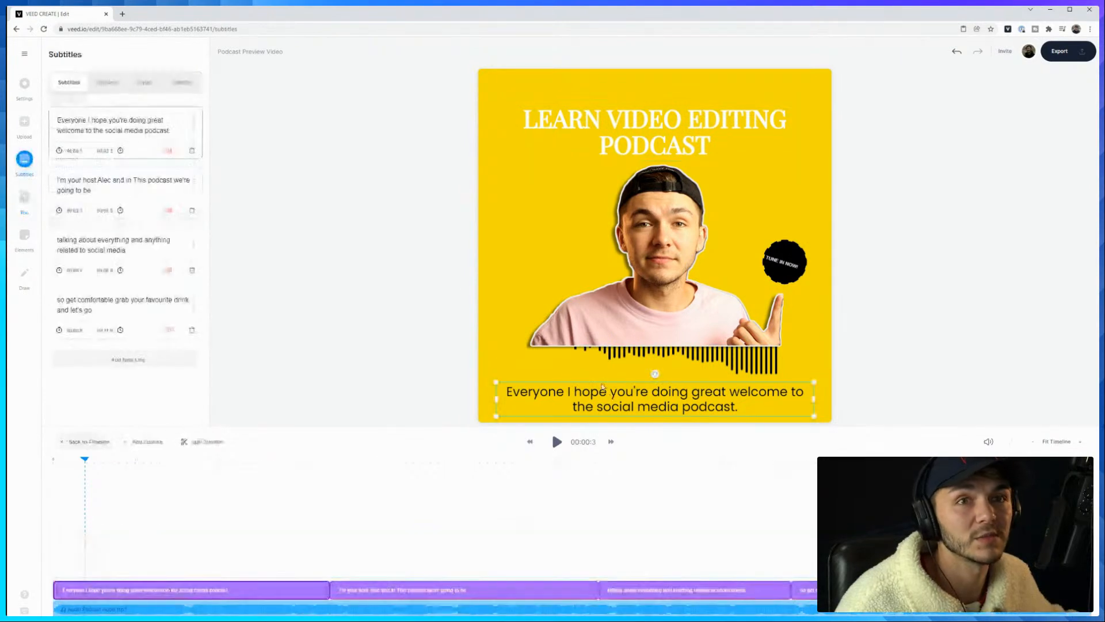
pyautogui.click(142, 83)
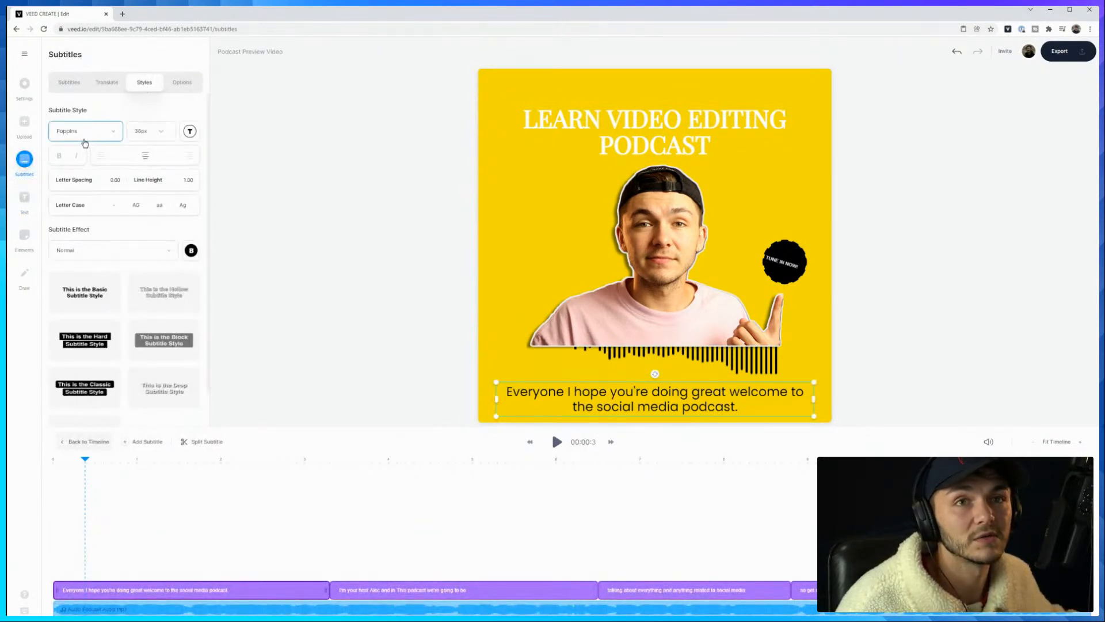
pyautogui.click(404, 202)
# Set the font of the podcast title to Arimo
pyautogui.click(651, 122)
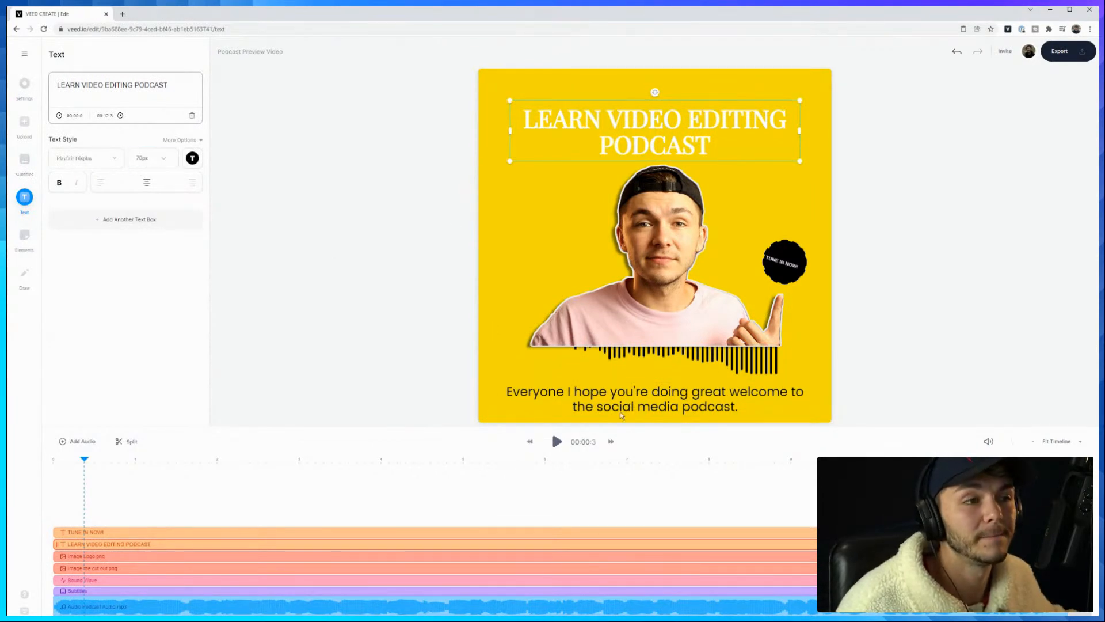
pyautogui.click(87, 158)
pyautogui.scroll(3, 89, 213)
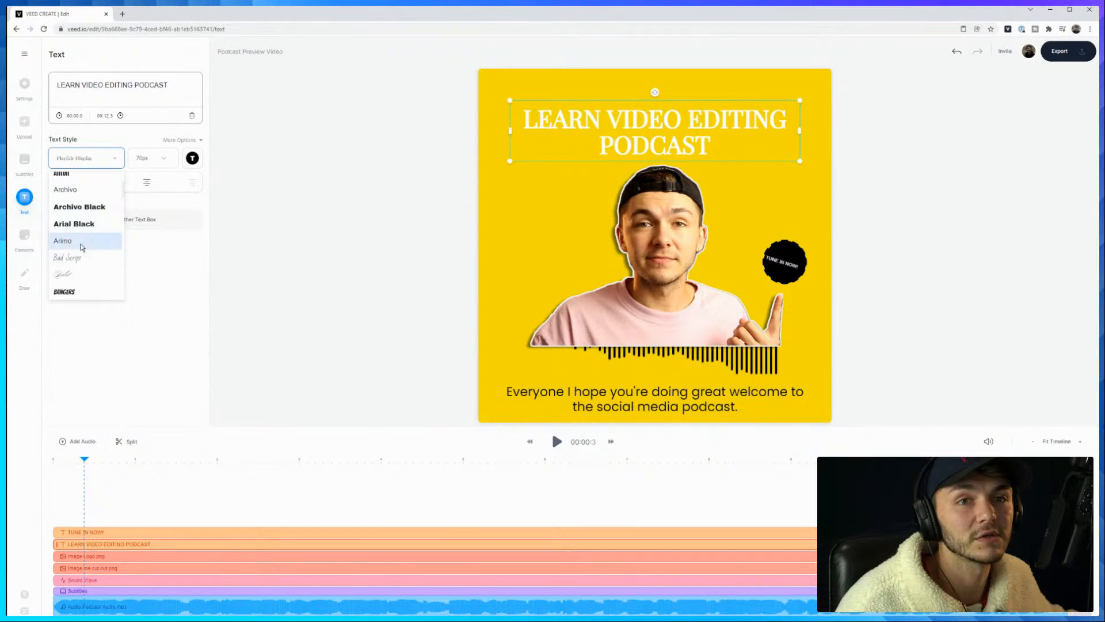
pyautogui.click(81, 241)
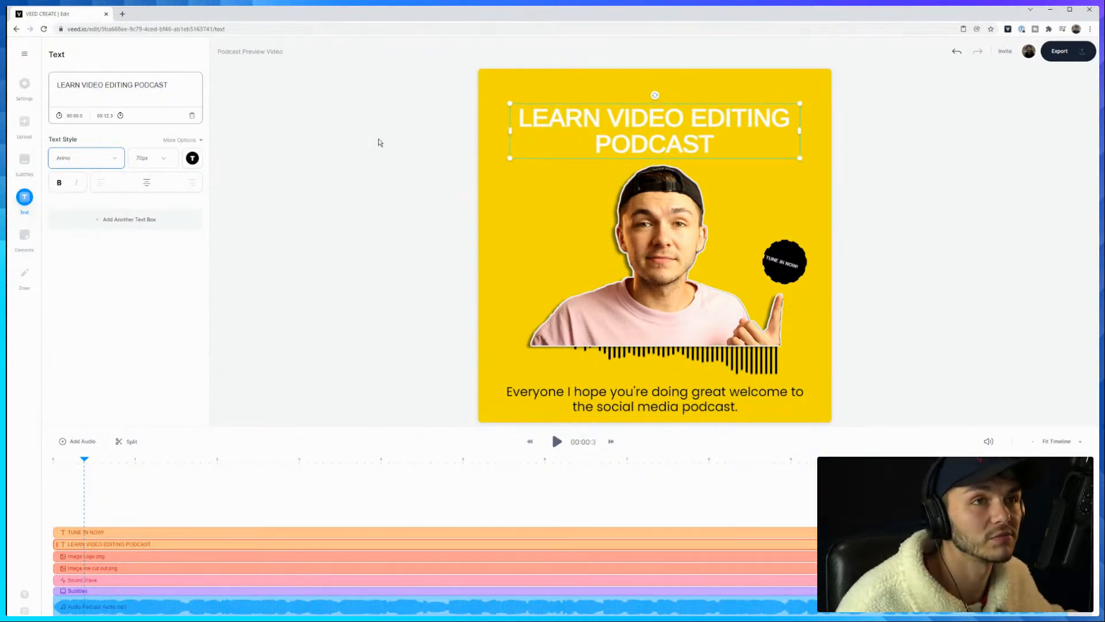
# Widen the letter spacing of the podcast title to about 3.6
pyautogui.click(186, 141)
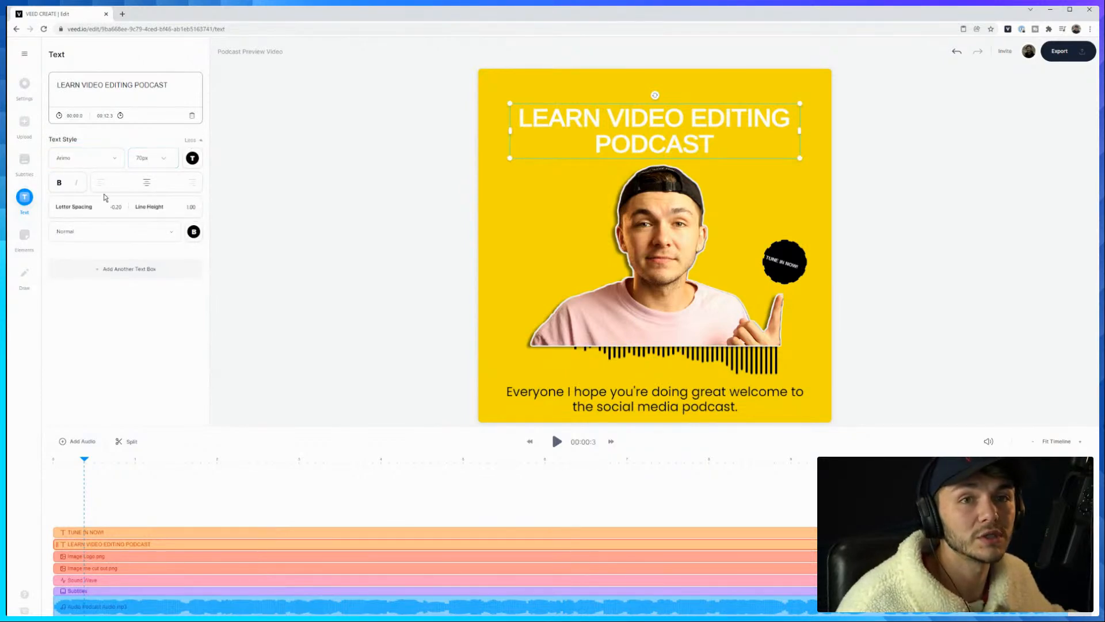
pyautogui.moveTo(85, 207); pyautogui.dragTo(115, 209)
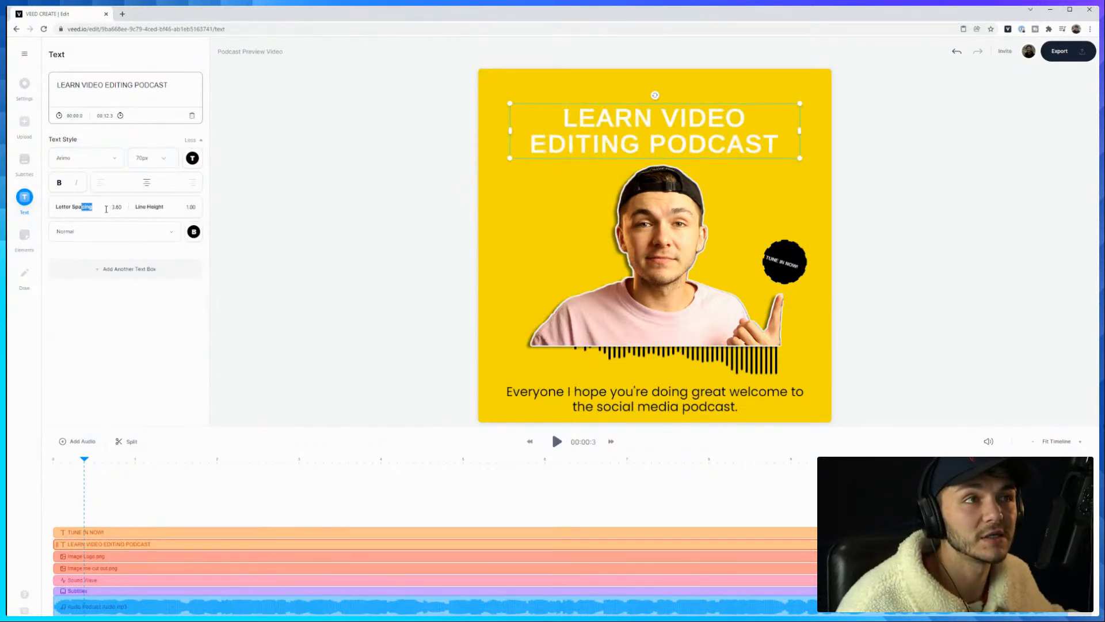
pyautogui.click(301, 141)
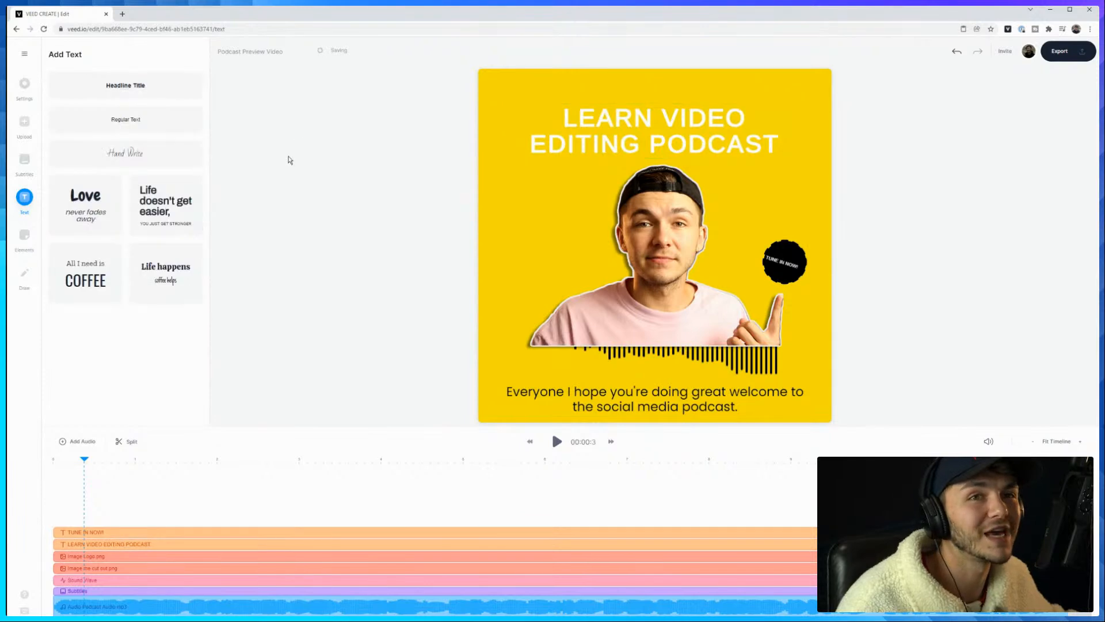
# Color the podcast title black and move it slightly higher above the cut-out portrait
pyautogui.click(541, 134)
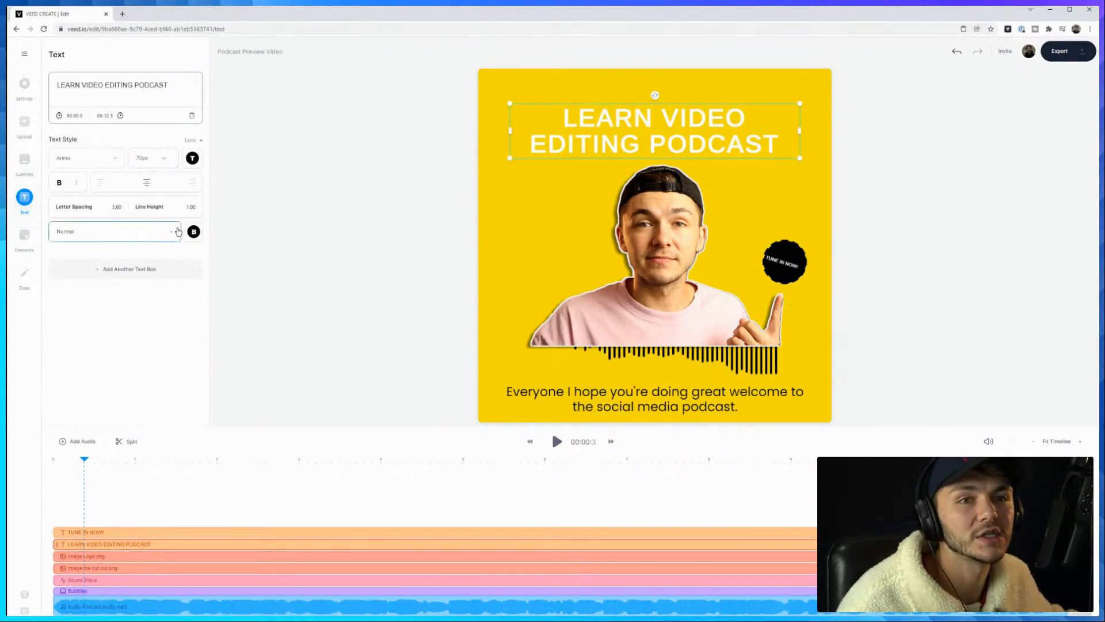
pyautogui.click(192, 158)
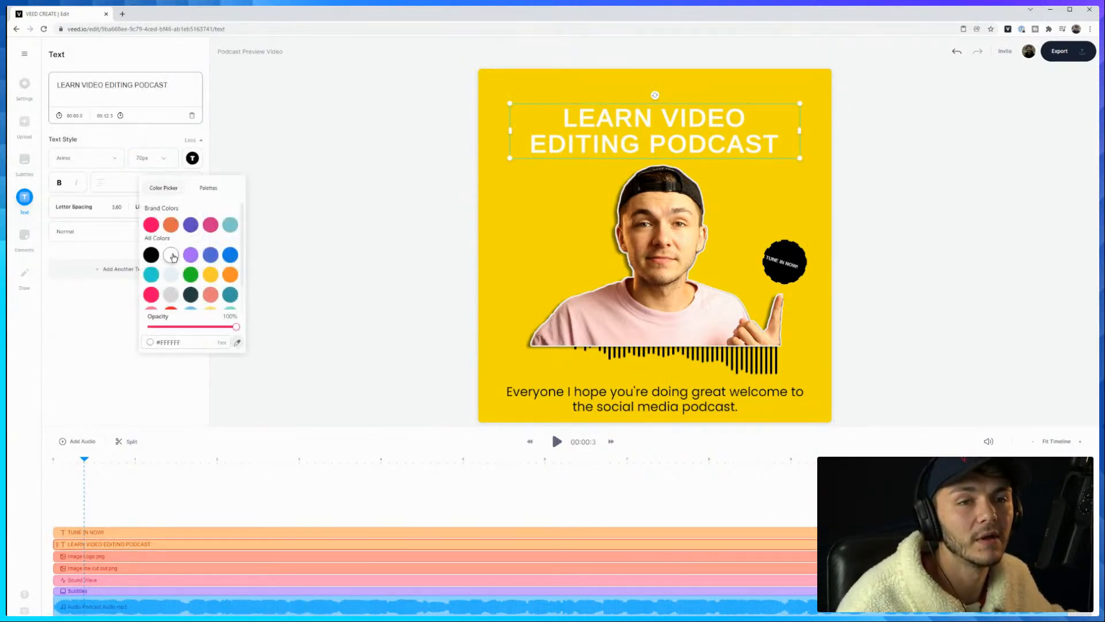
pyautogui.click(151, 254)
pyautogui.click(405, 123)
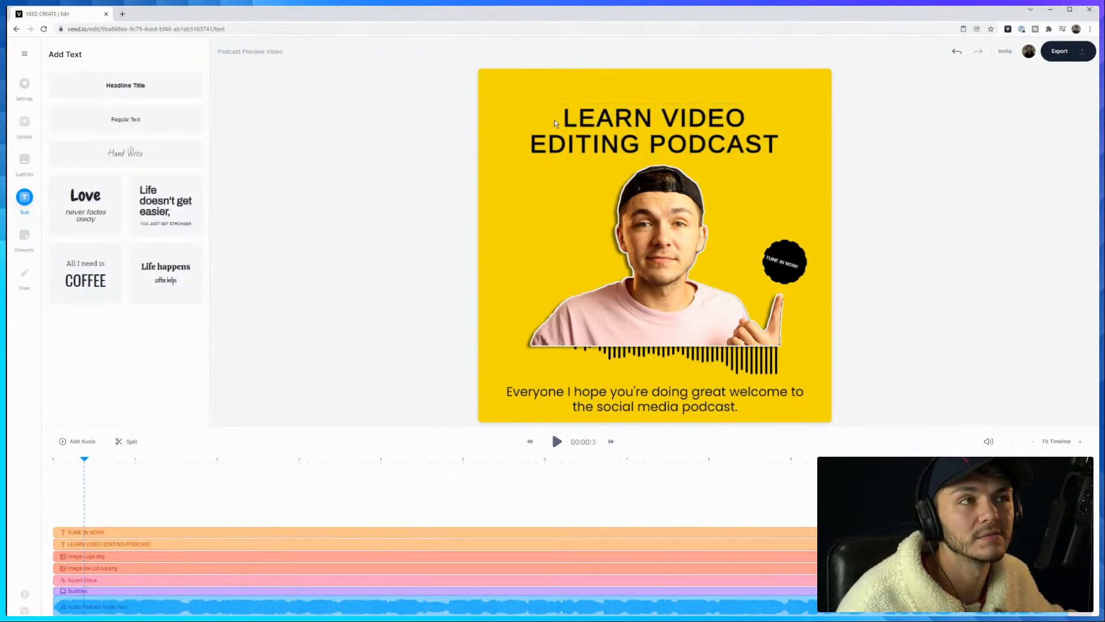
pyautogui.moveTo(599, 121); pyautogui.dragTo(602, 104)
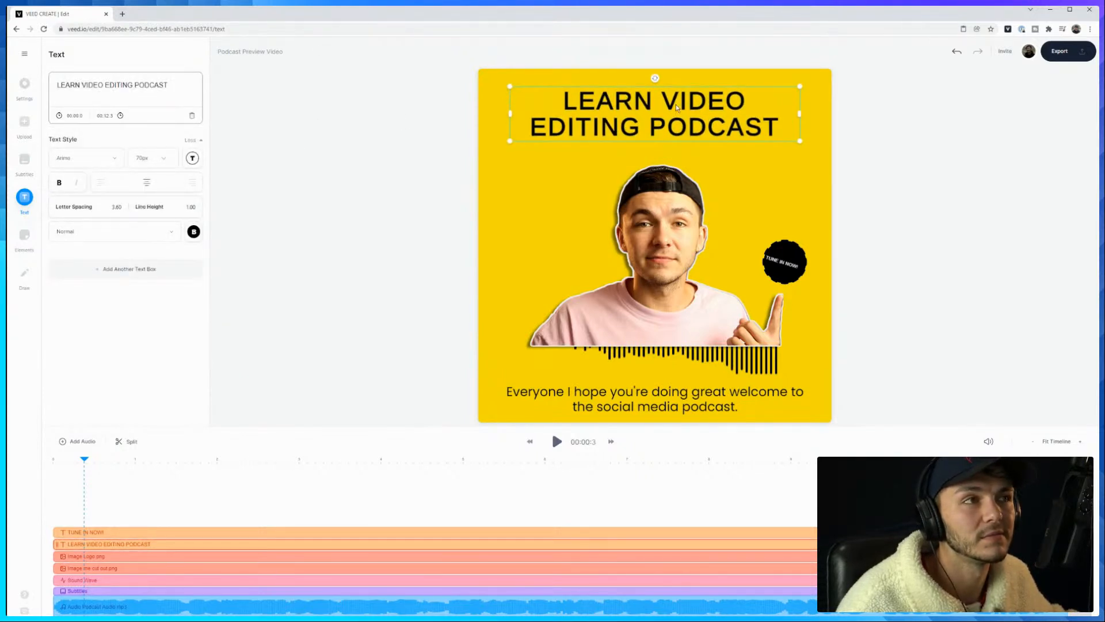
# Try font sizes of 96px and 90px on the podcast title
pyautogui.click(151, 158)
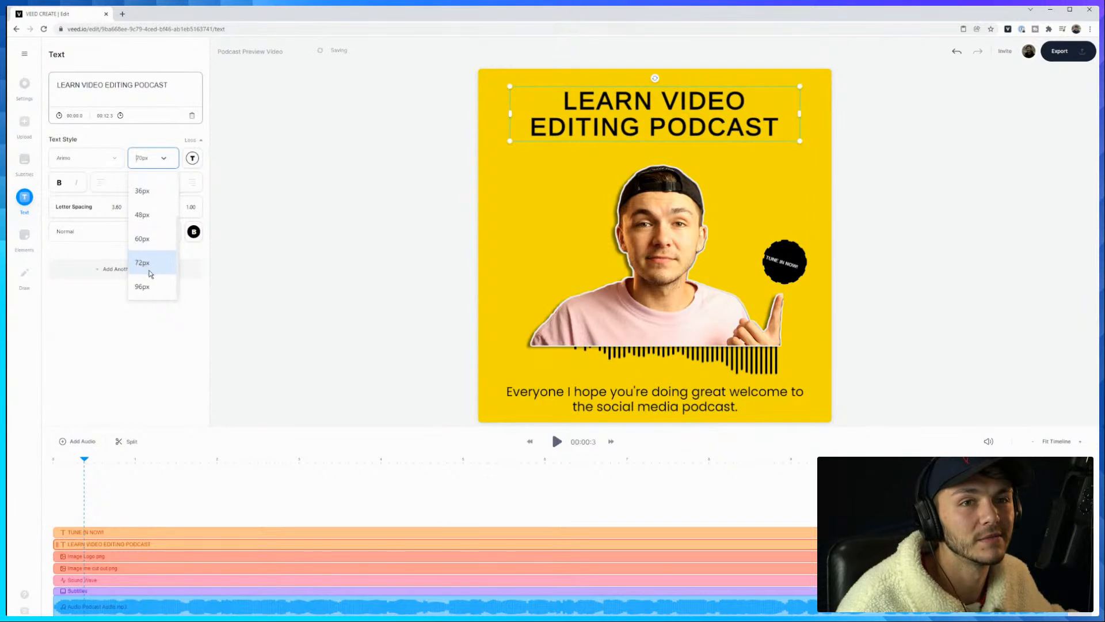
pyautogui.click(155, 285)
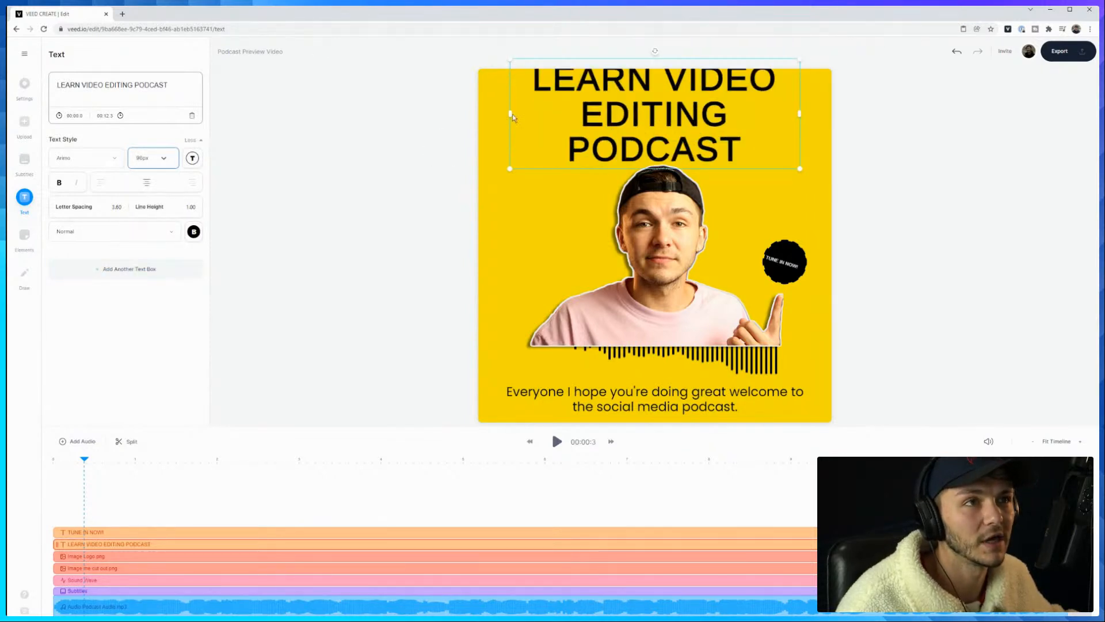
pyautogui.doubleClick(144, 162)
pyautogui.doubleClick(139, 159)
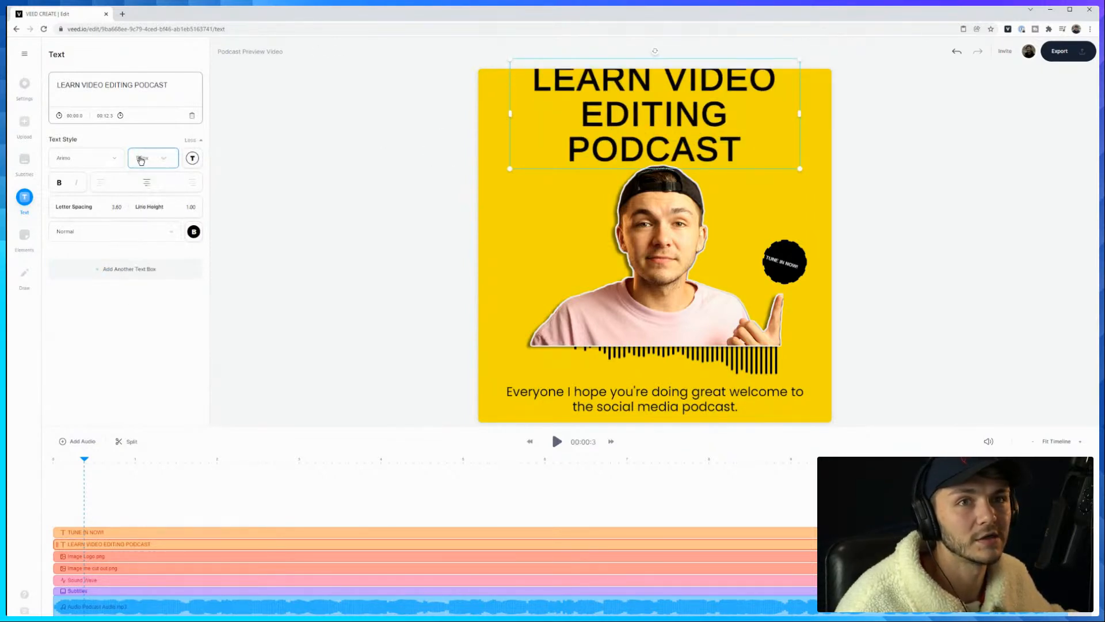
pyautogui.click(141, 161)
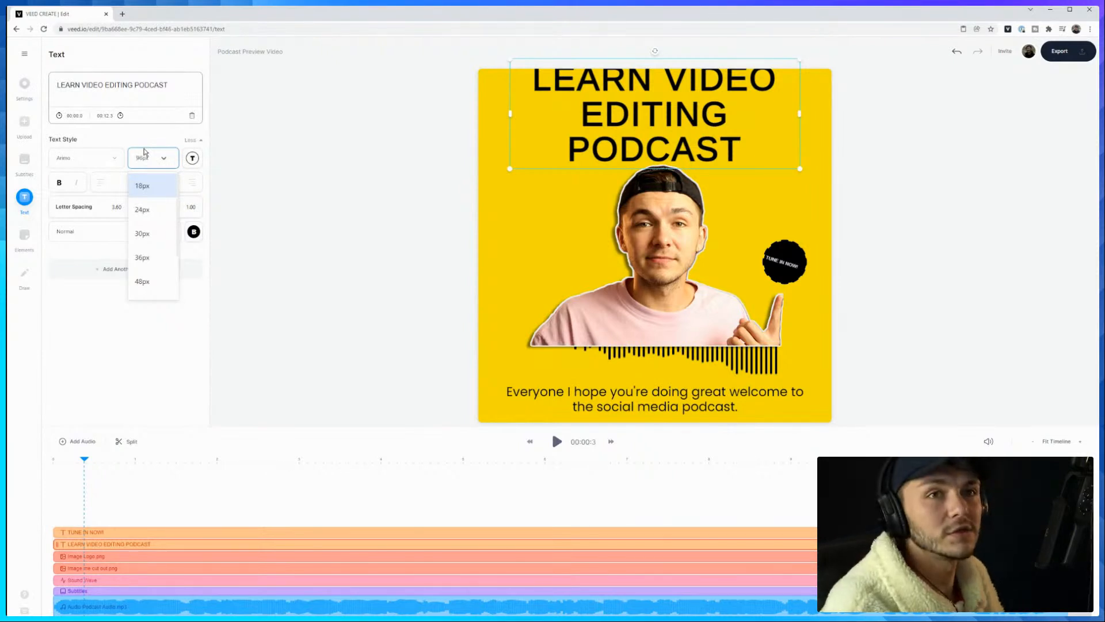
pyautogui.write('90')
pyautogui.press('Return')
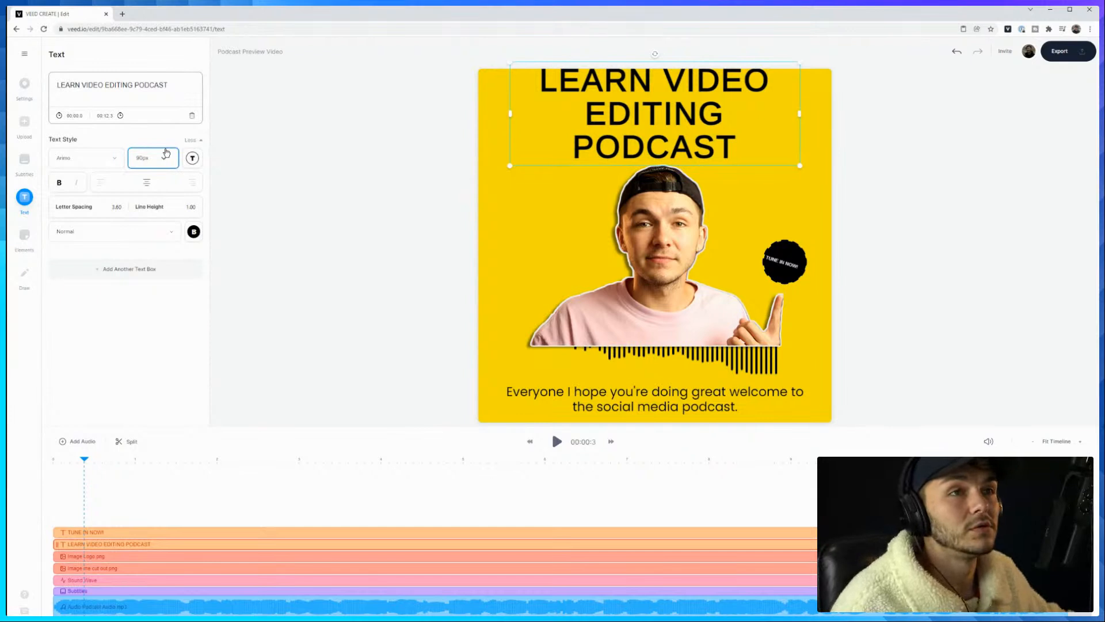
# Set the font size of the podcast title to 85px
pyautogui.click(144, 159)
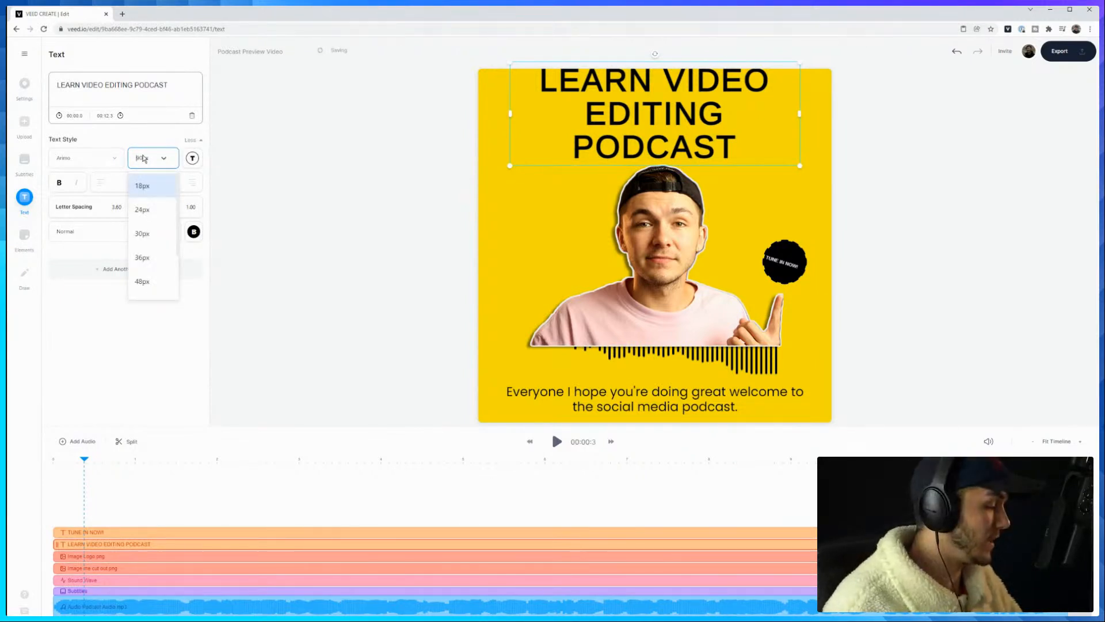
pyautogui.write('85')
pyautogui.press('Return')
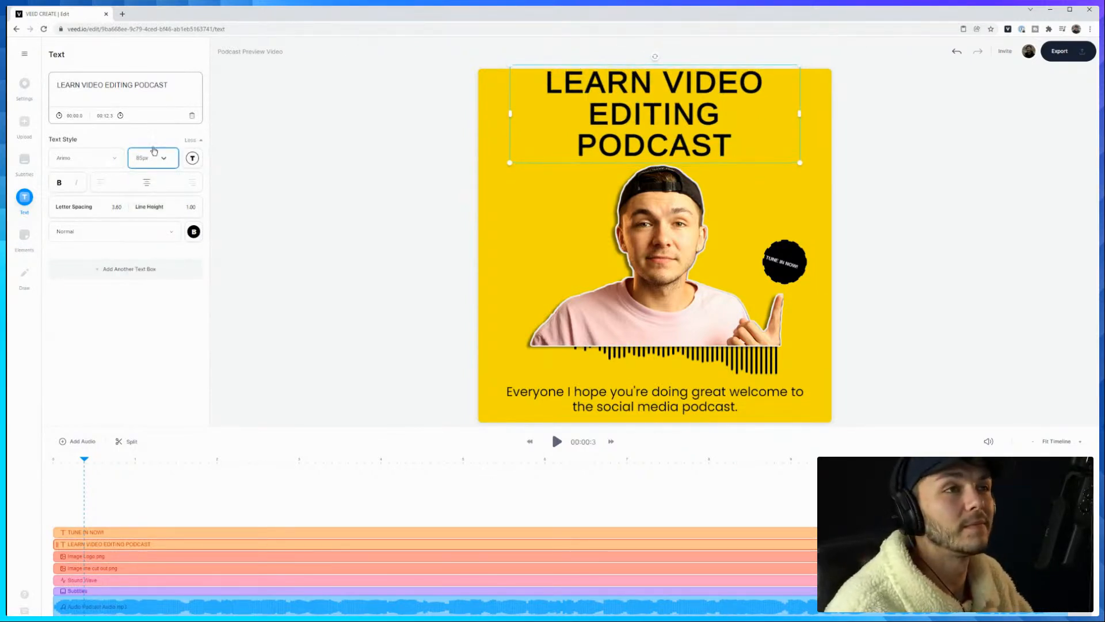
# Widen the title's text box so the title fits on two lines, and center it horizontally above the portrait
pyautogui.moveTo(510, 114); pyautogui.dragTo(491, 114)
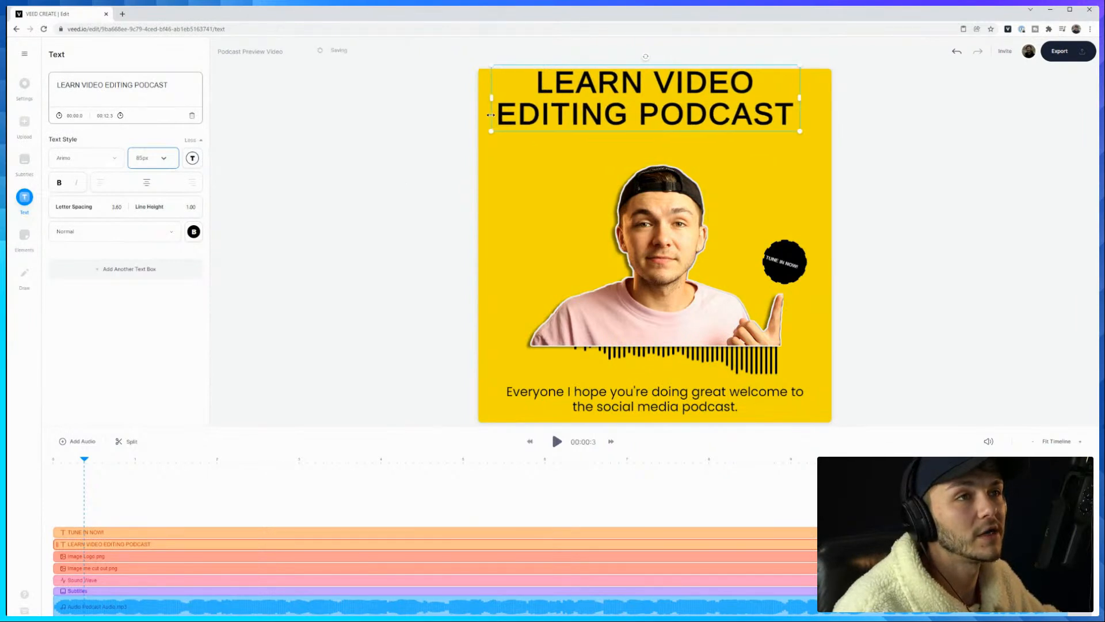
pyautogui.moveTo(647, 84); pyautogui.dragTo(657, 108)
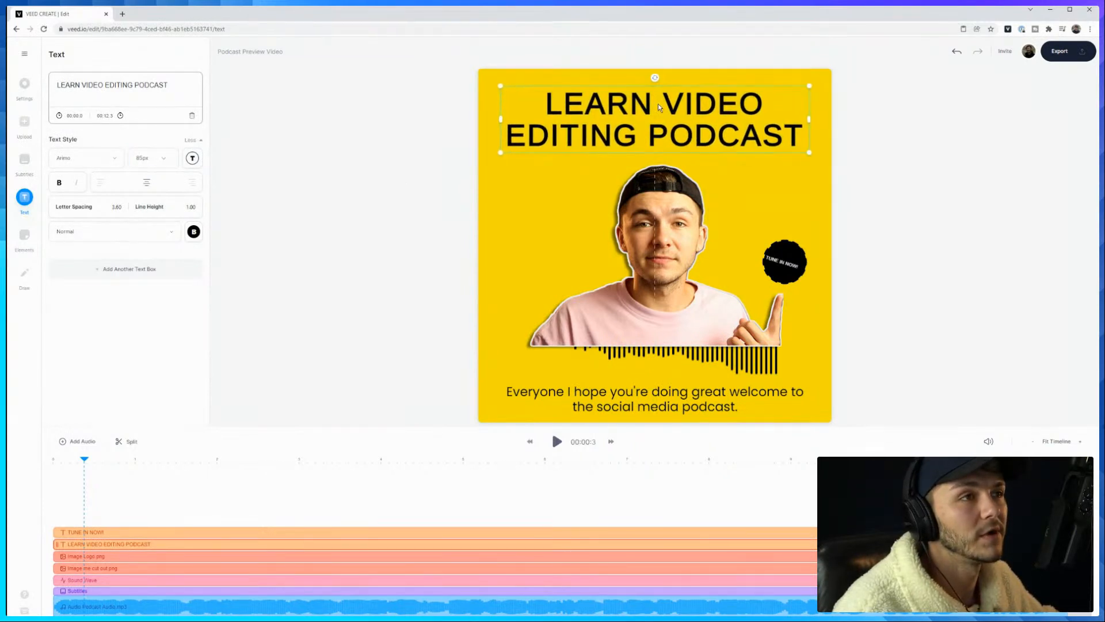
pyautogui.click(420, 154)
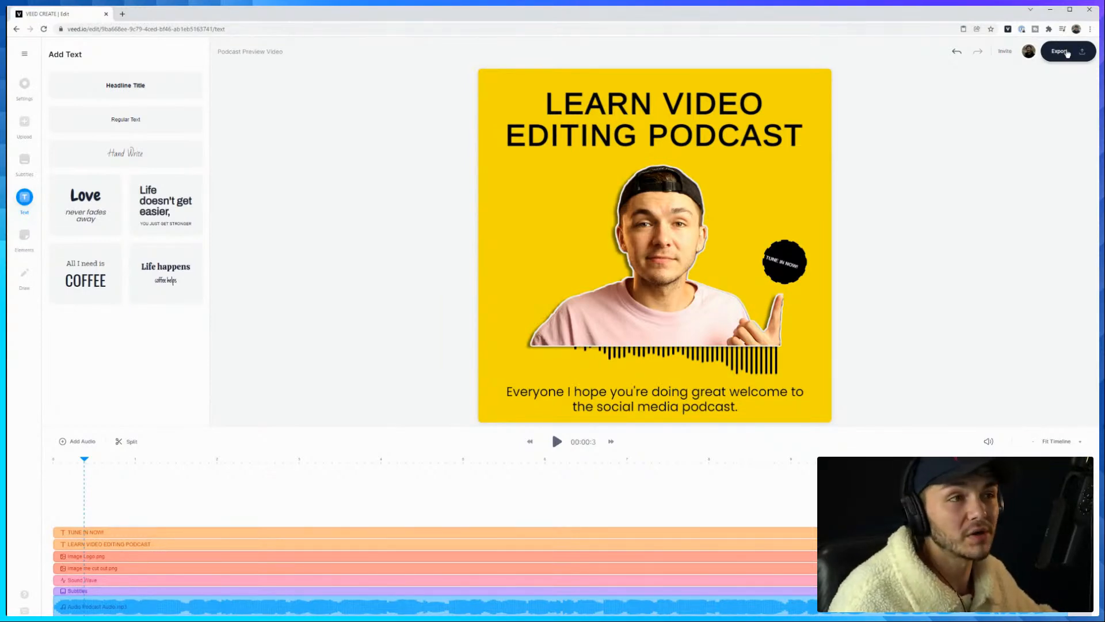
# Open the export options and choose the Instagram preset
pyautogui.click(1057, 56)
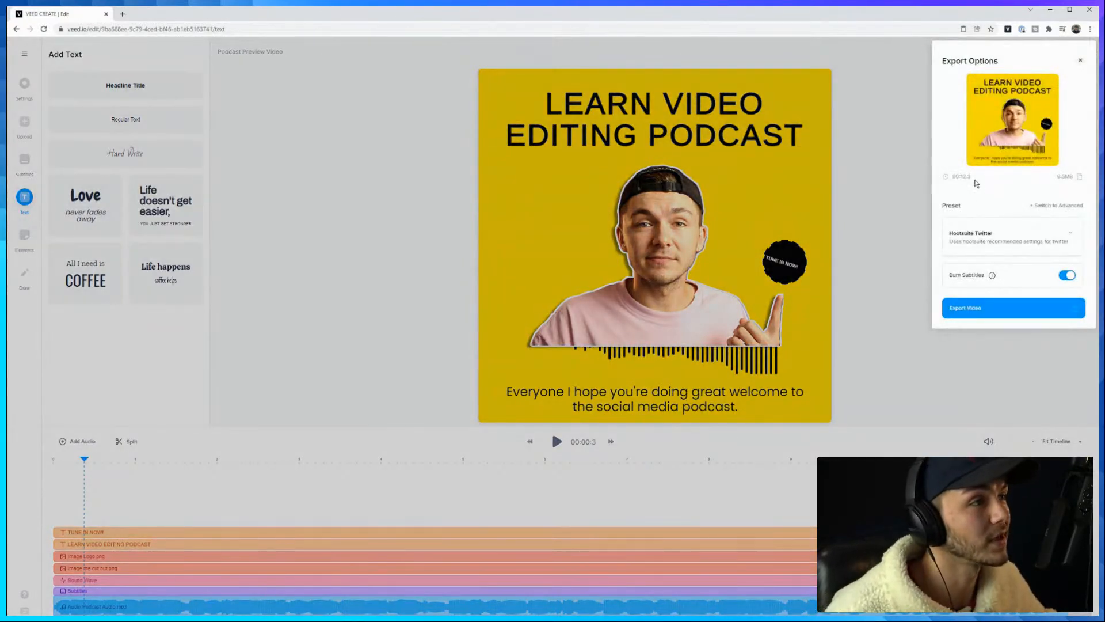
pyautogui.click(1023, 238)
pyautogui.scroll(-4, 1021, 238)
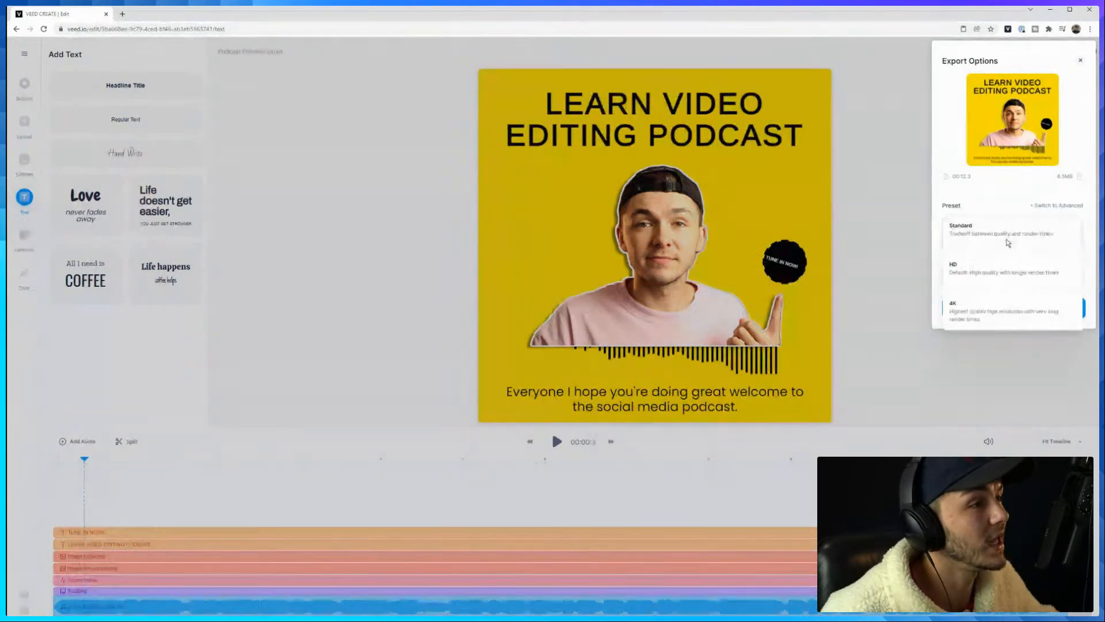
pyautogui.scroll(-3, 1008, 261)
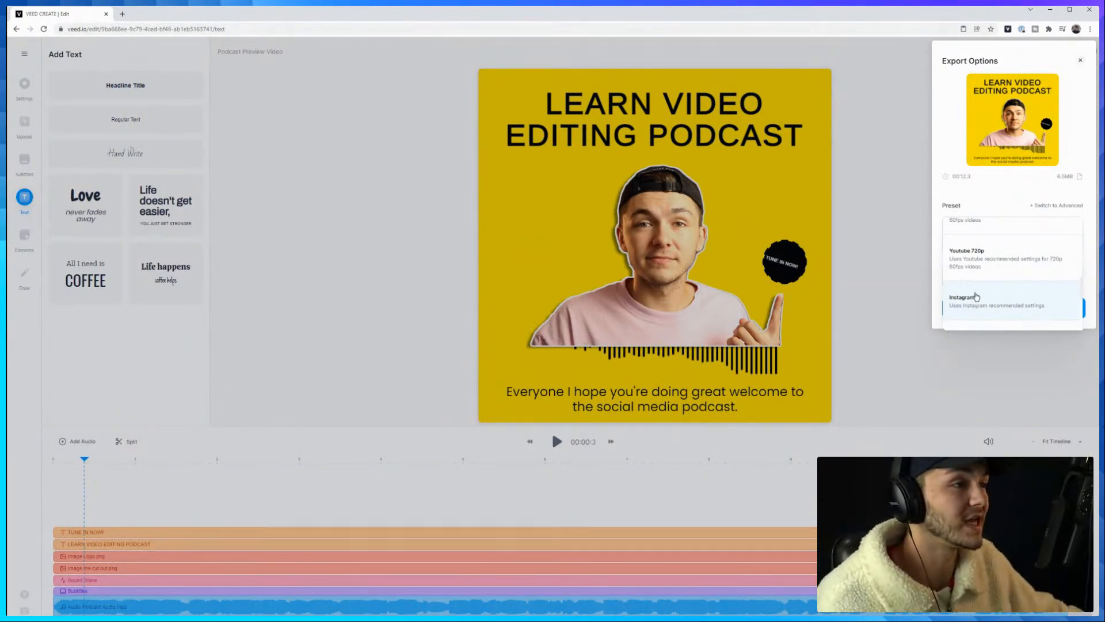
pyautogui.click(977, 296)
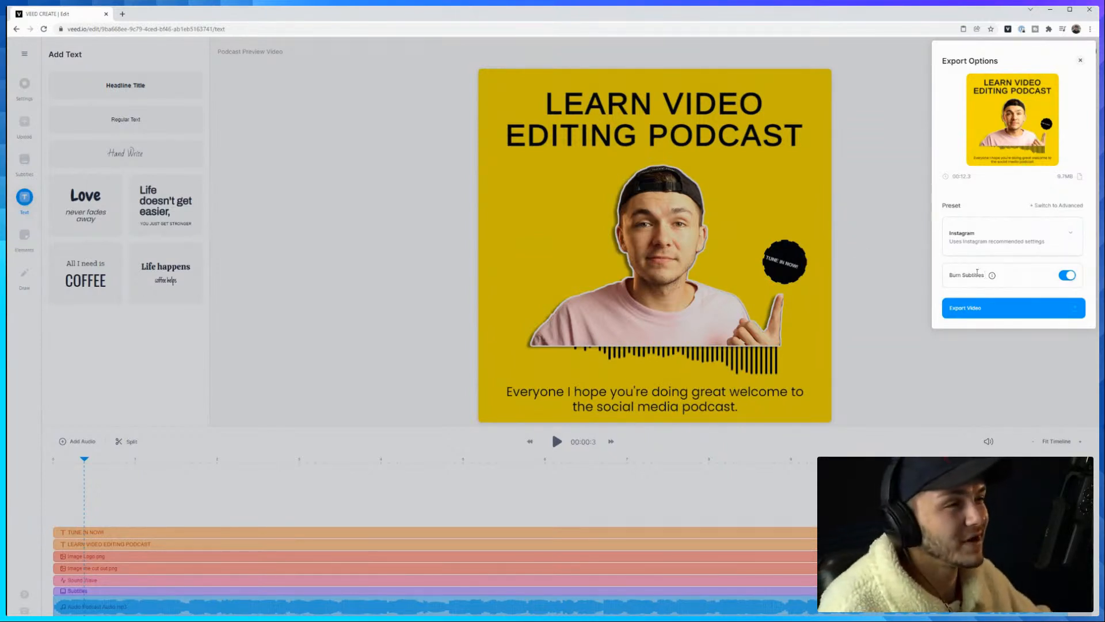
# Export the video with Burn Subtitles turned on
pyautogui.moveTo(994, 279)
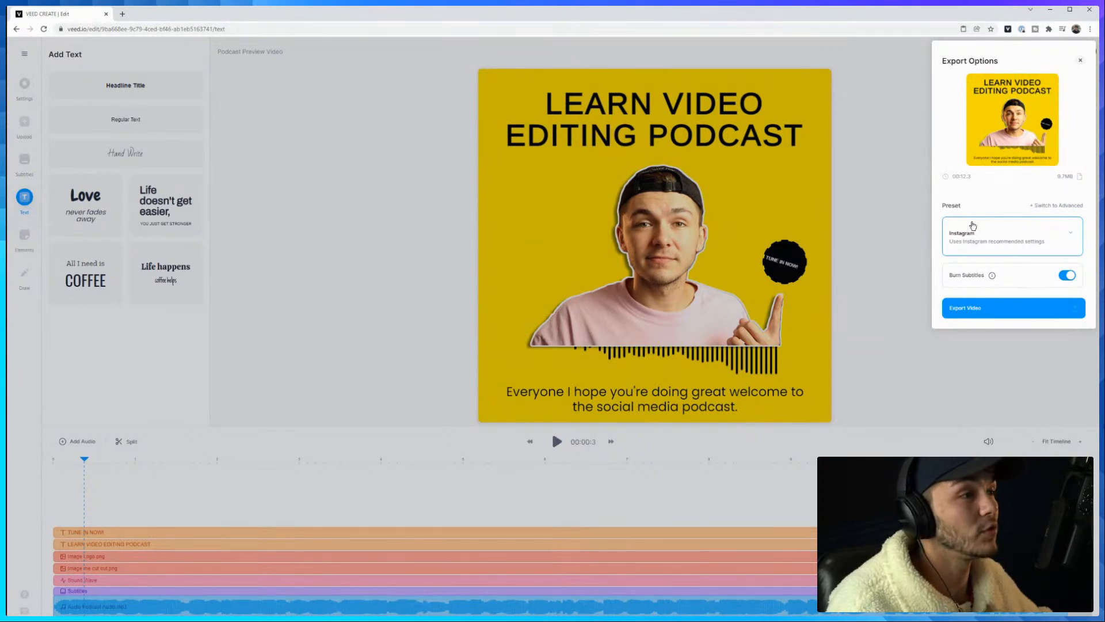
pyautogui.click(1065, 277)
pyautogui.click(1066, 278)
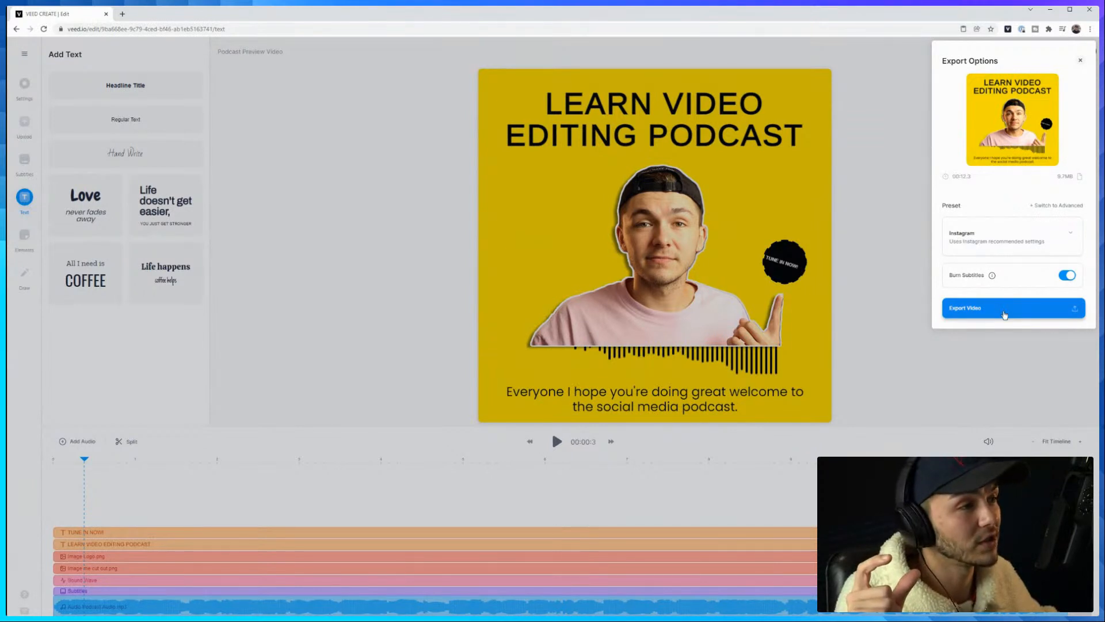
pyautogui.click(1005, 314)
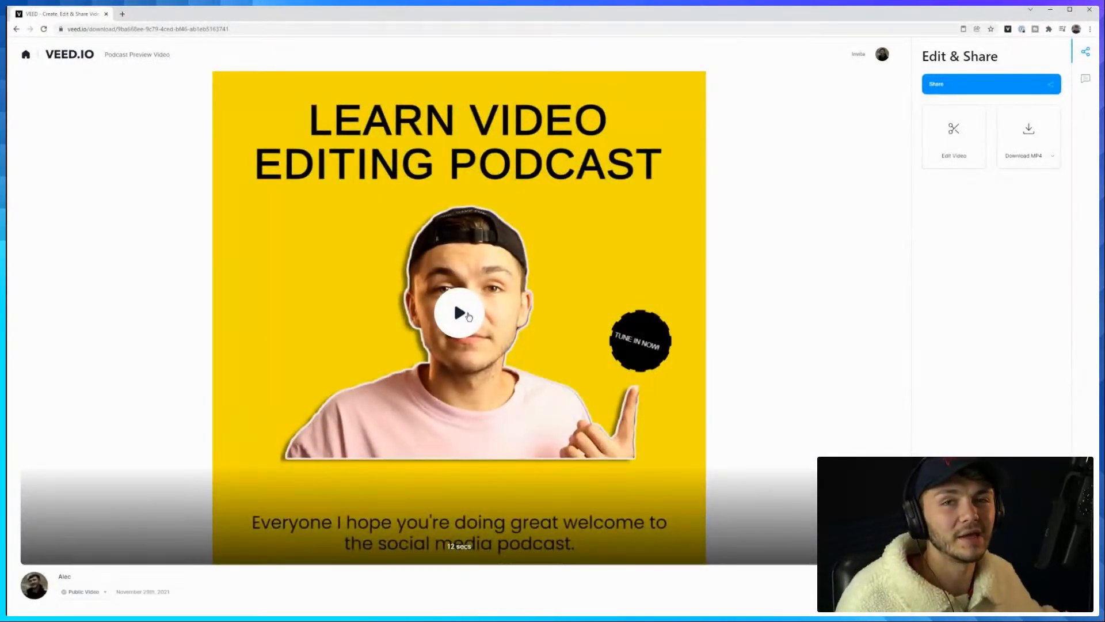
# Play the exported podcast preview and check its sharing options
pyautogui.click(460, 313)
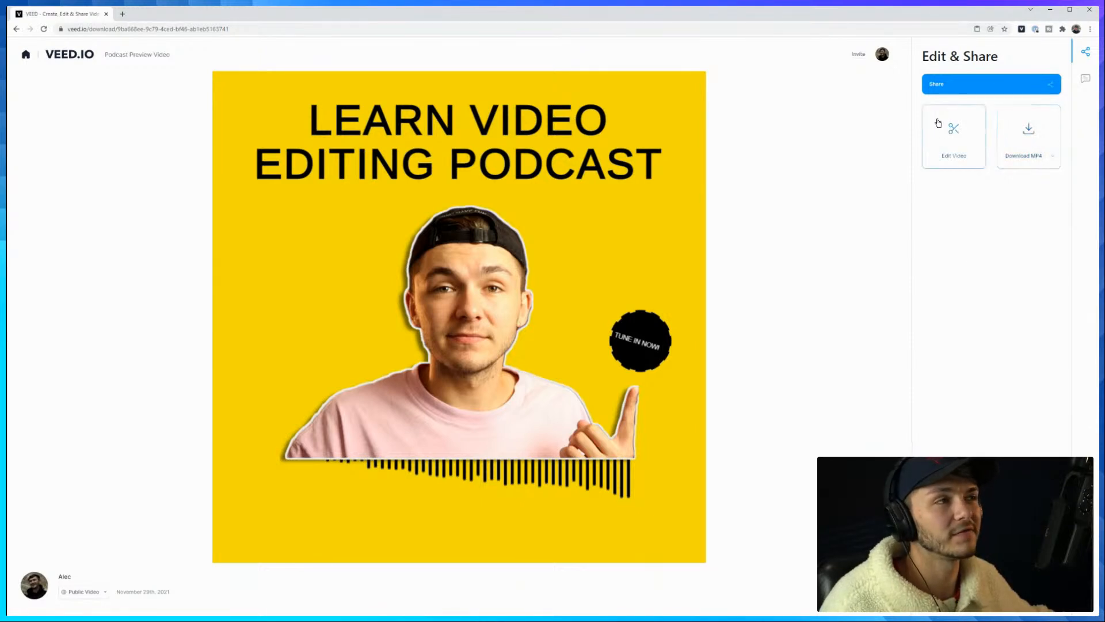
pyautogui.click(971, 90)
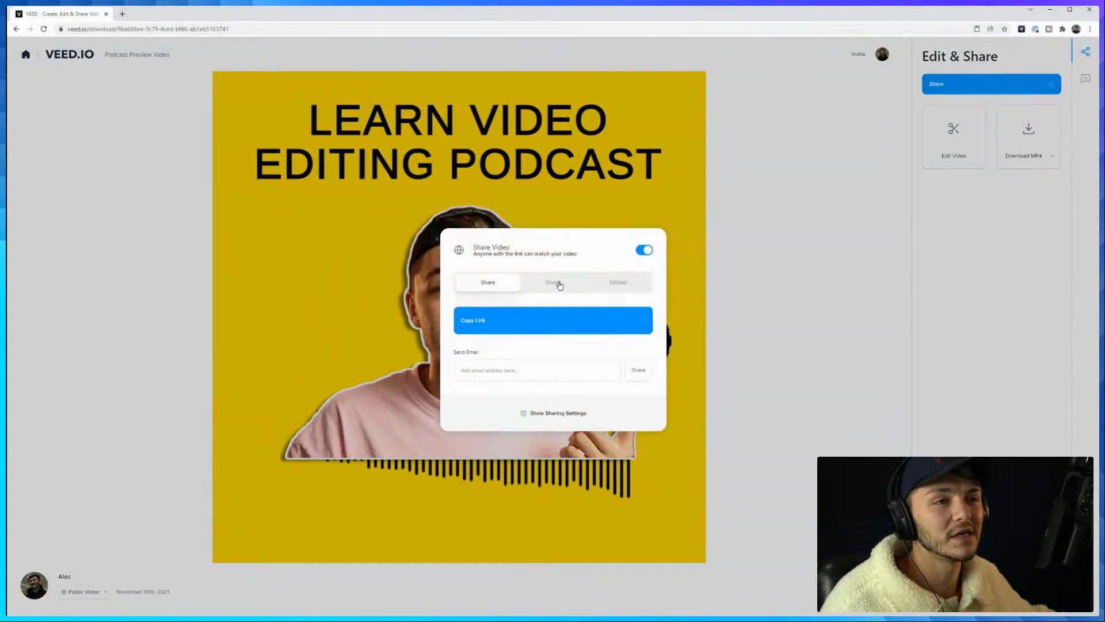
pyautogui.click(933, 204)
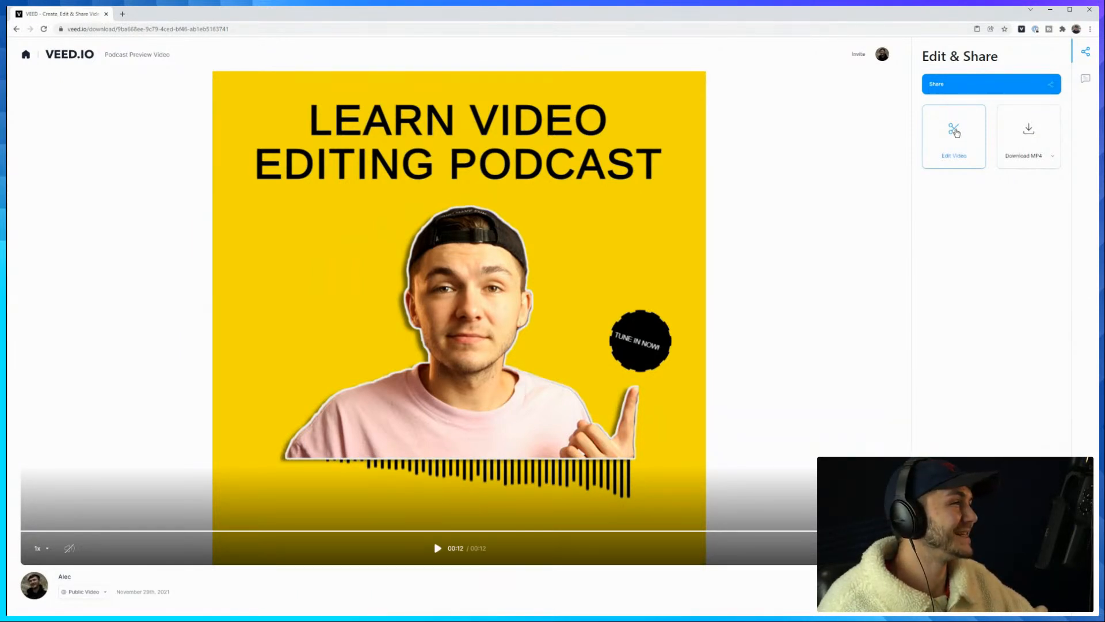
# Reopen the exported video in the editor and play a short part of the preview
pyautogui.click(955, 132)
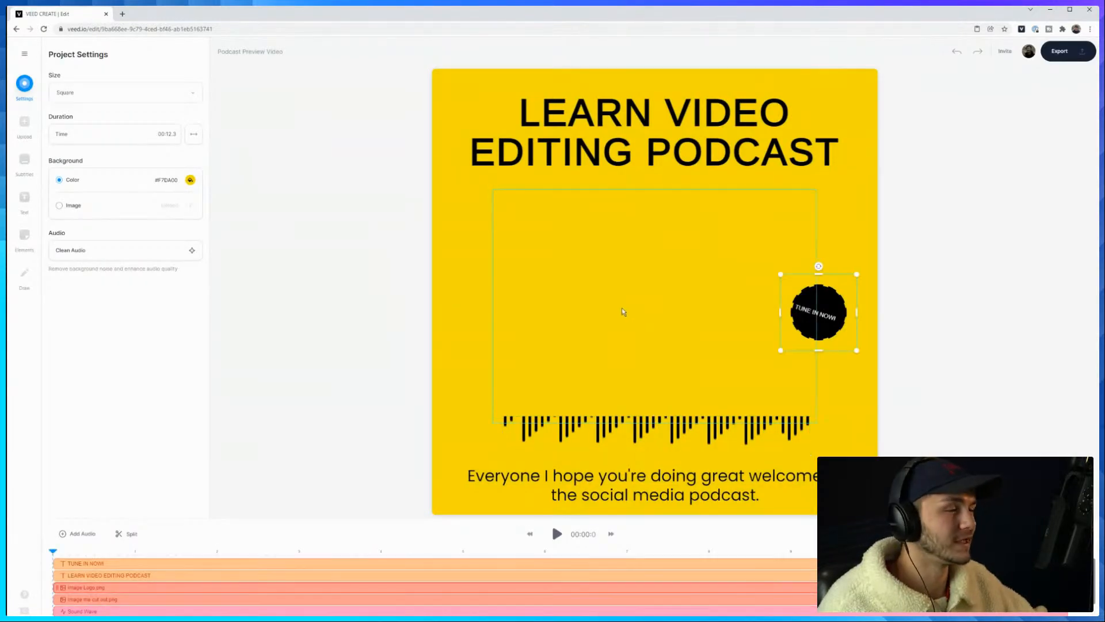
pyautogui.click(621, 311)
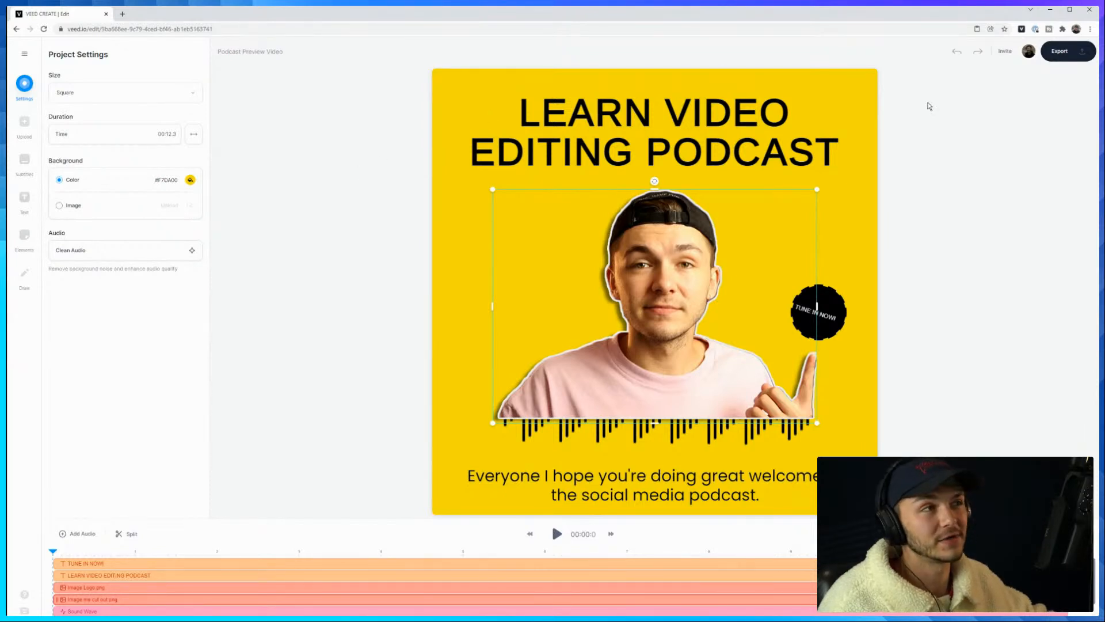
pyautogui.click(976, 172)
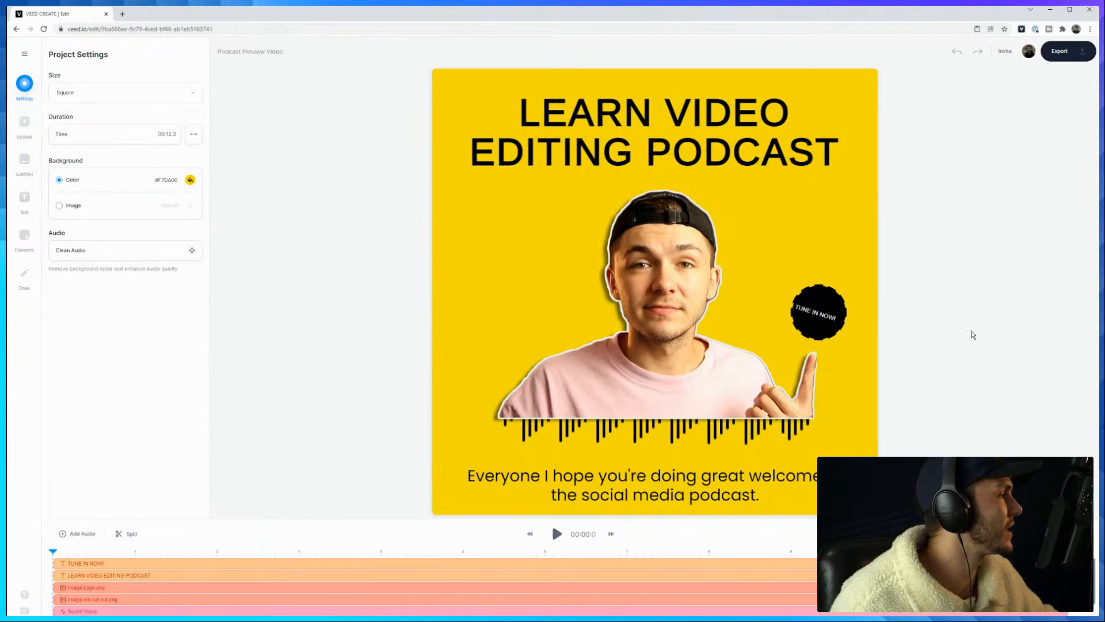
pyautogui.click(557, 533)
pyautogui.click(556, 534)
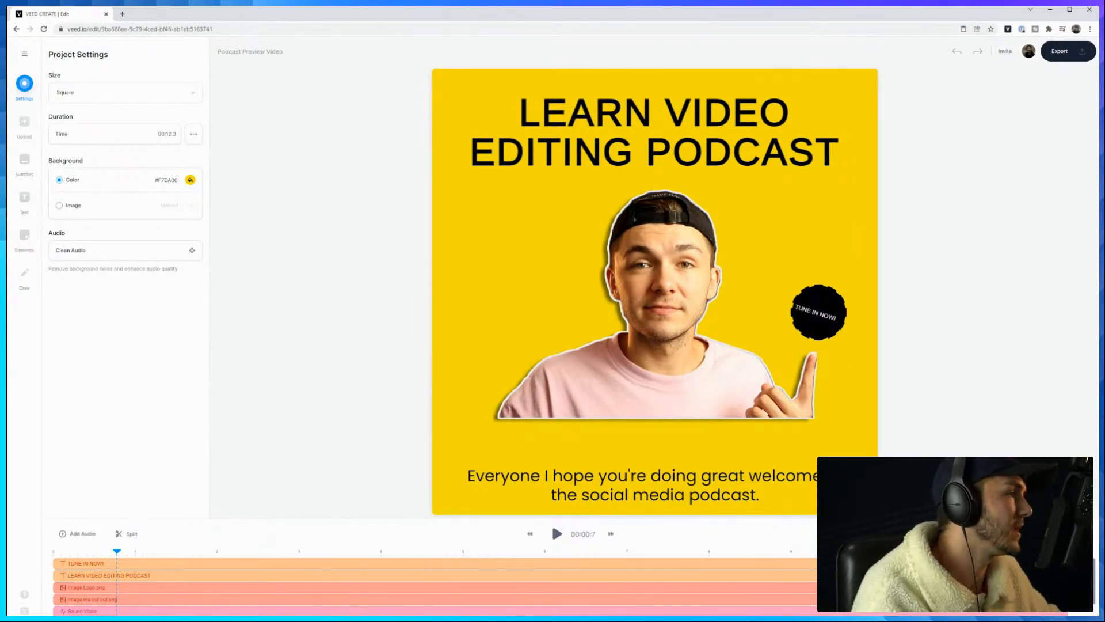
# Place the live chat window beside the video canvas and make it taller
pyautogui.moveTo(1104, 575); pyautogui.dragTo(287, 54)
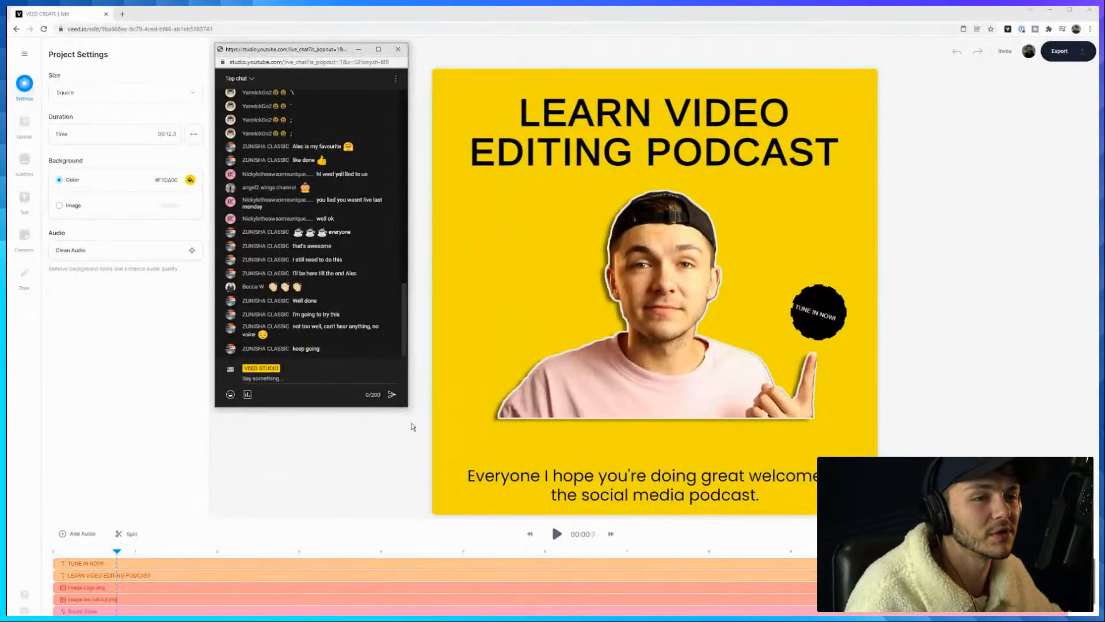
pyautogui.moveTo(344, 408); pyautogui.dragTo(343, 511)
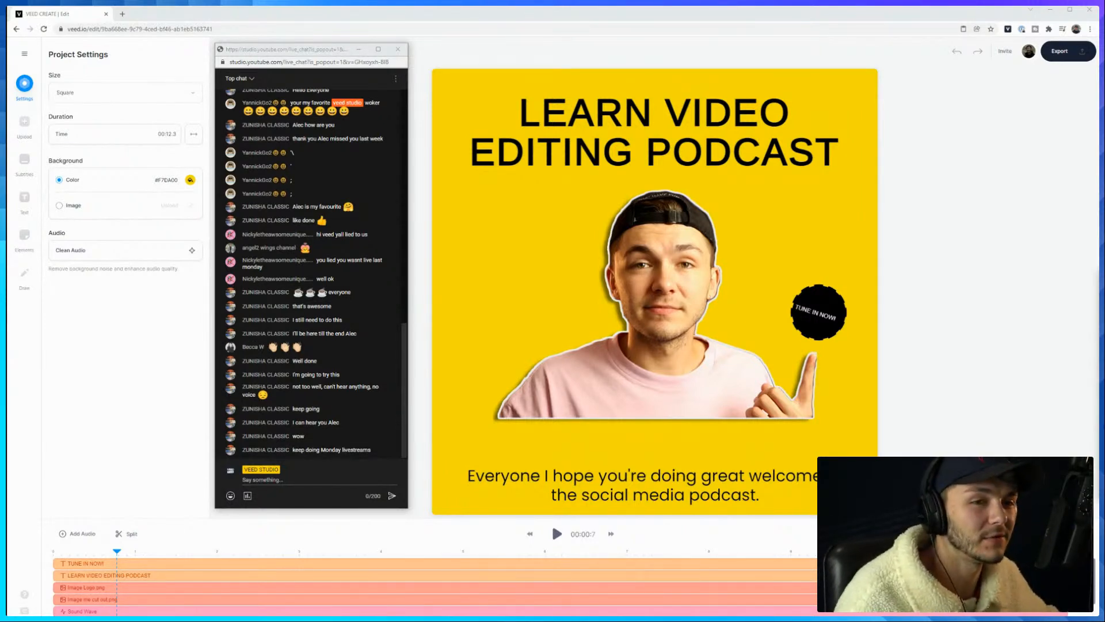
# Replace the podcast title text with "ASK QUESTIONS ABOUT ANYTHING IN THE COMMENTS"
pyautogui.click(584, 132)
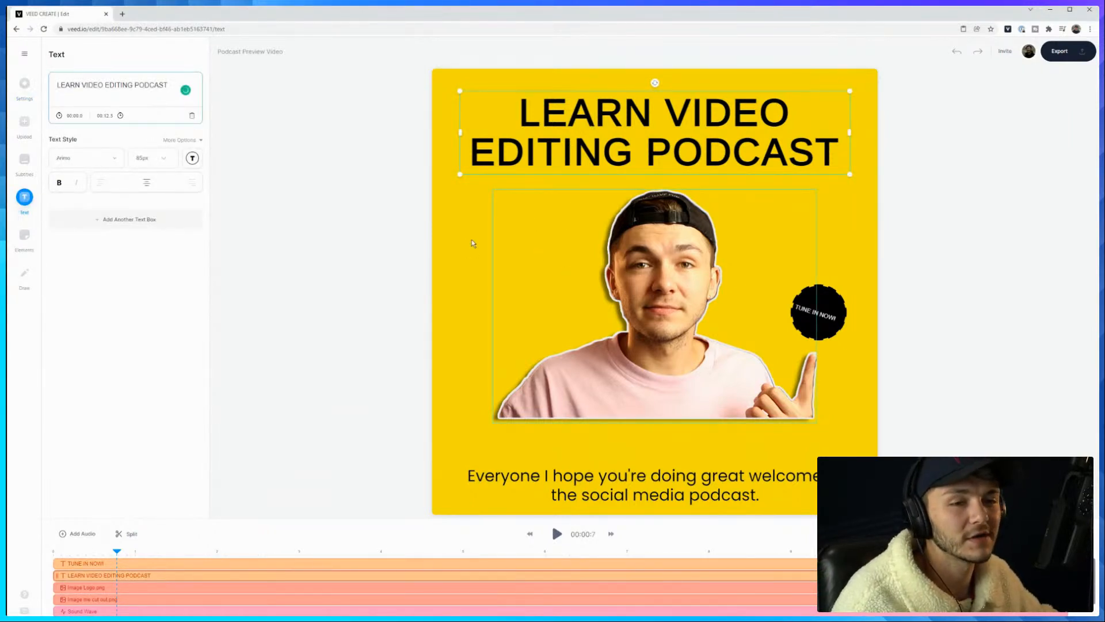
pyautogui.tripleClick(142, 85)
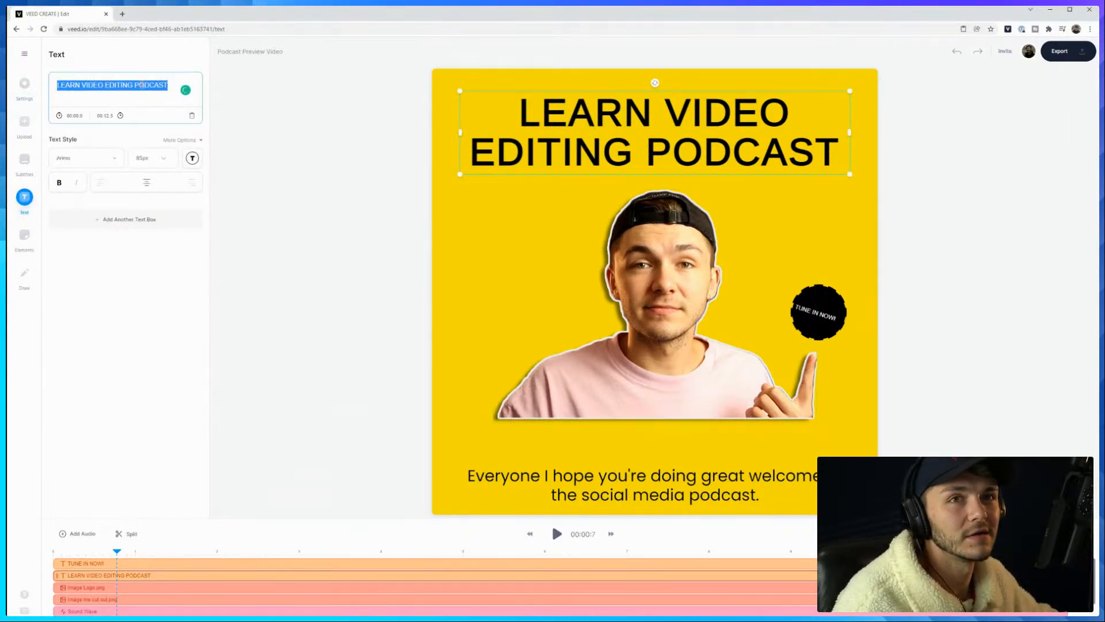
pyautogui.write('ASK QY')
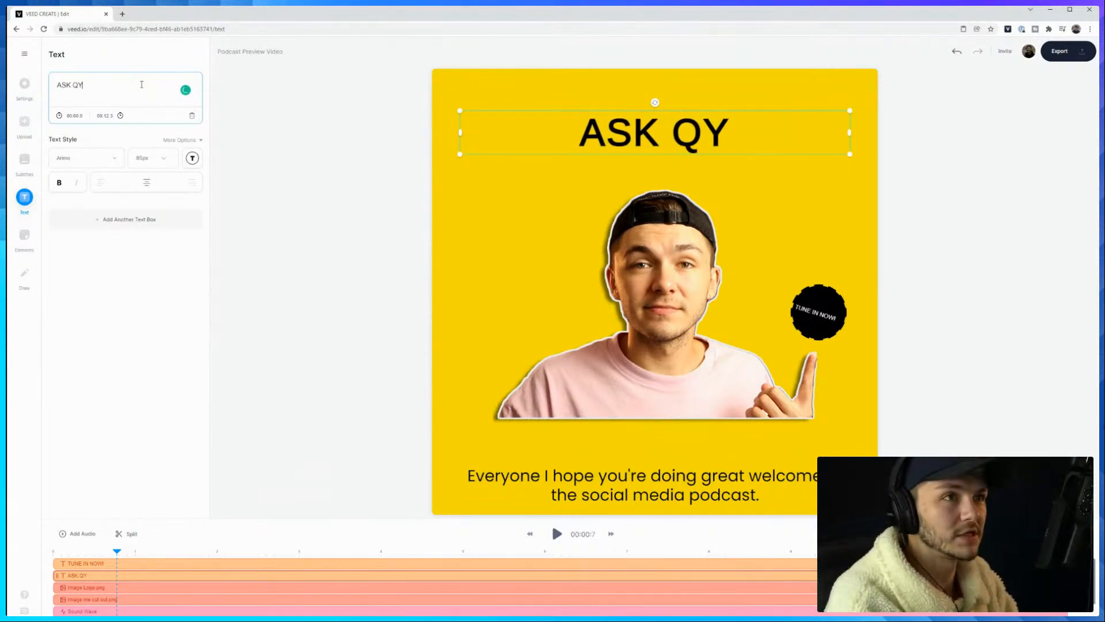
pyautogui.press('BackSpace')
pyautogui.write('UEST')
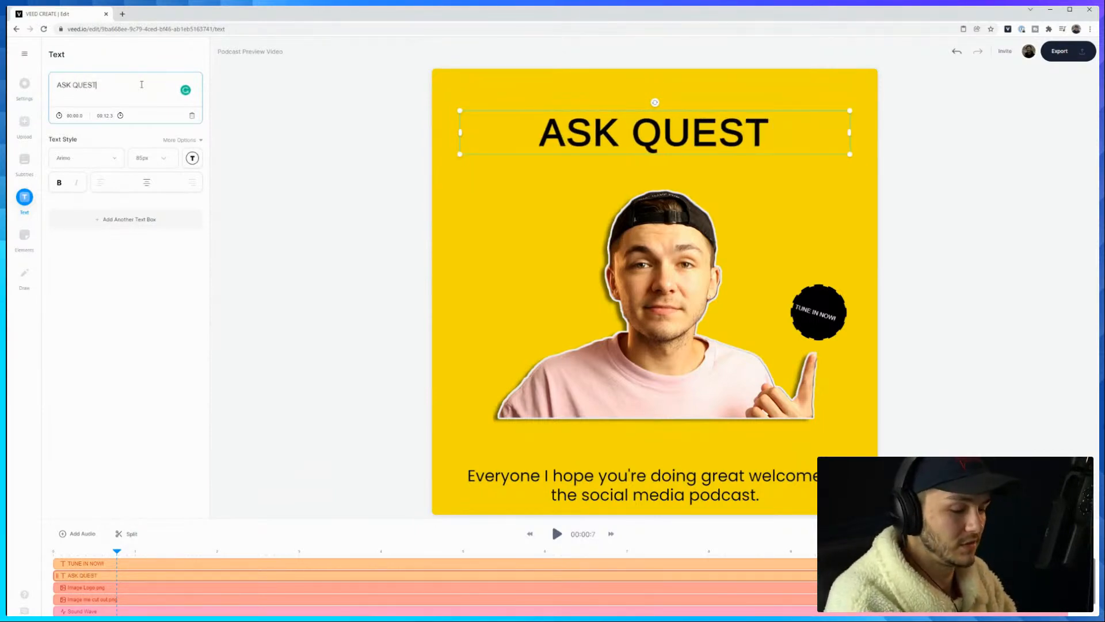
pyautogui.write('IONS AZBOUT')
pyautogui.press('BackSpace')
pyautogui.press('BackSpace')
pyautogui.press('BackSpace')
pyautogui.press('BackSpace')
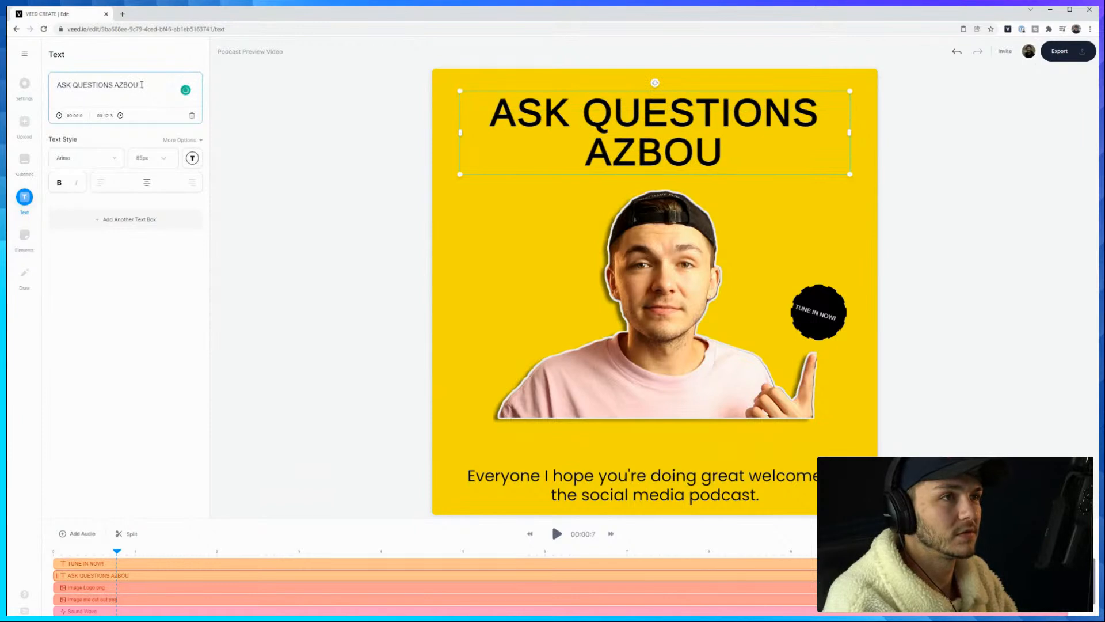
pyautogui.press('BackSpace')
pyautogui.write('BOUT')
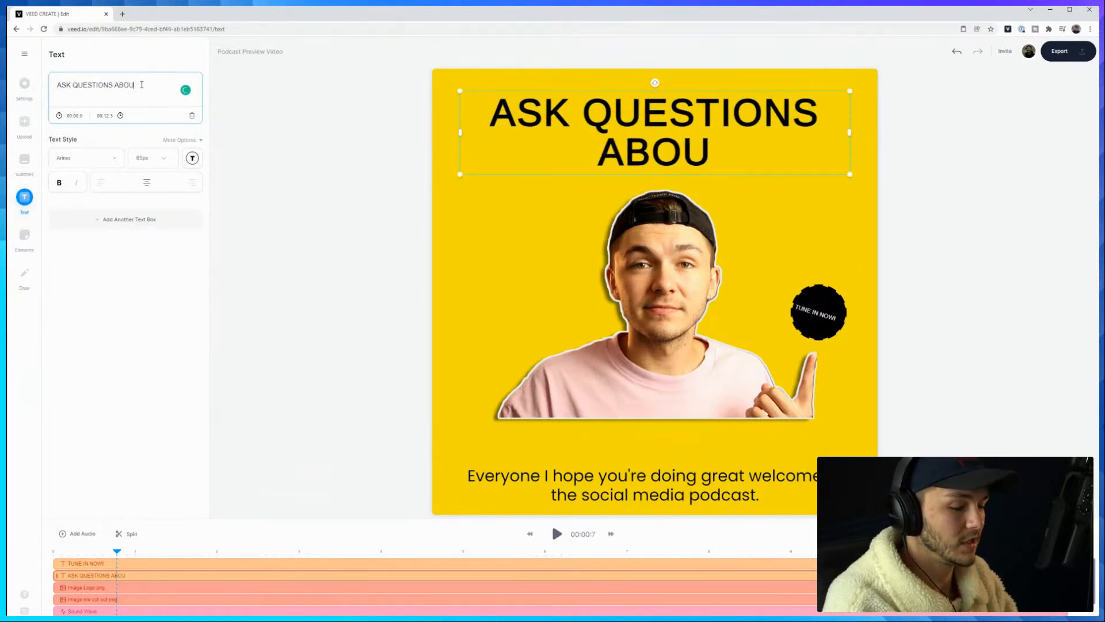
pyautogui.write(' ANY')
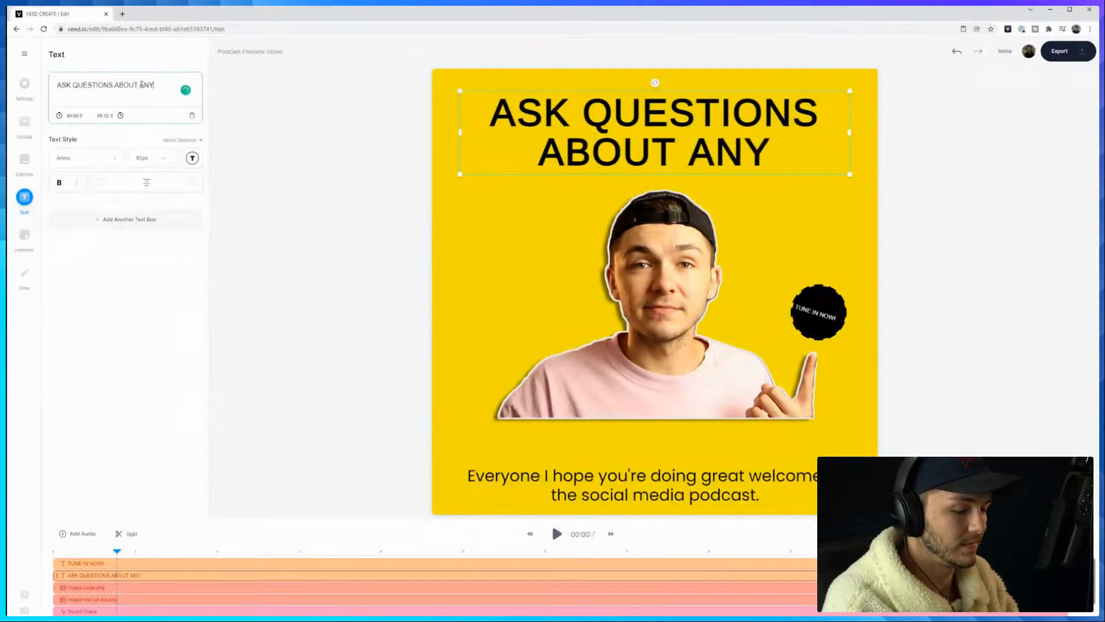
pyautogui.write('THING IN THE COMMENTS')
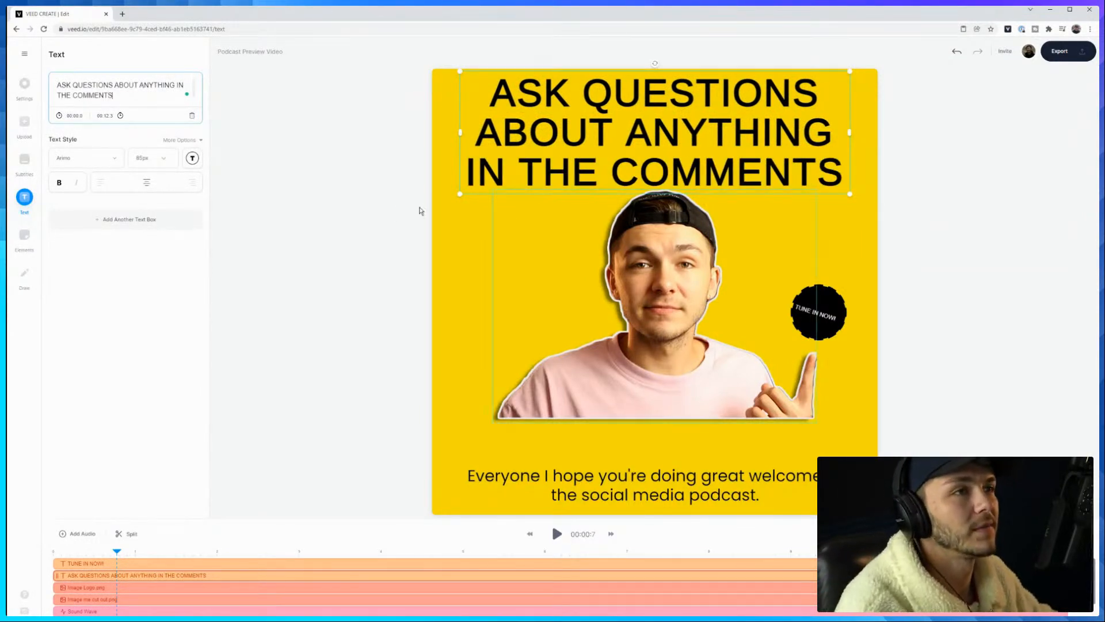
# Nudge the portrait image down slightly so it sits just below the three-line title
pyautogui.click(382, 217)
pyautogui.click(651, 273)
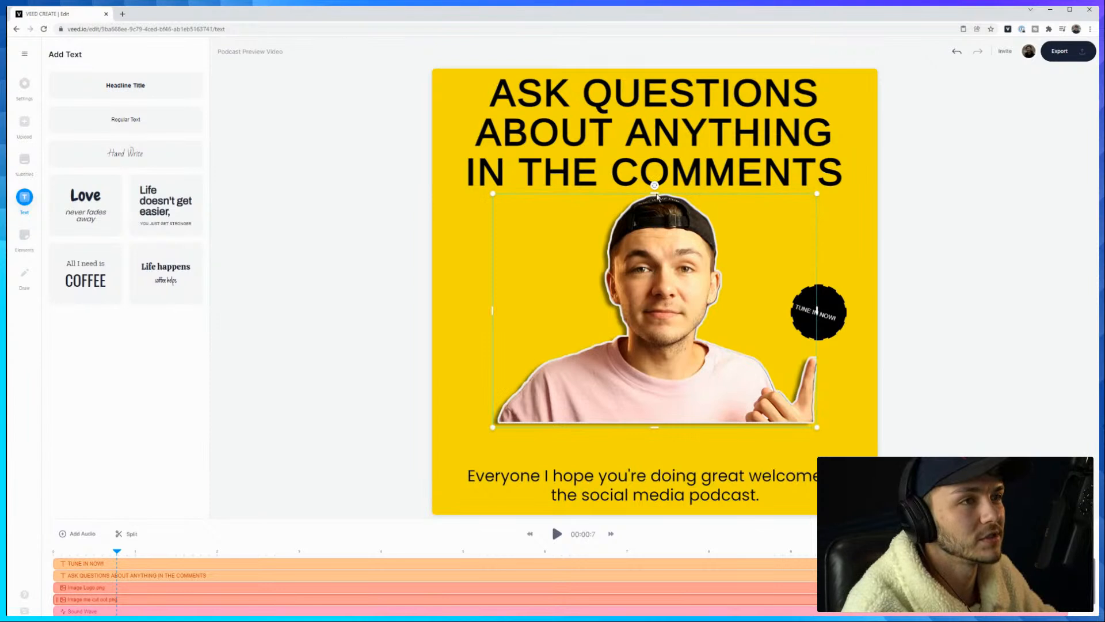
pyautogui.click(667, 173)
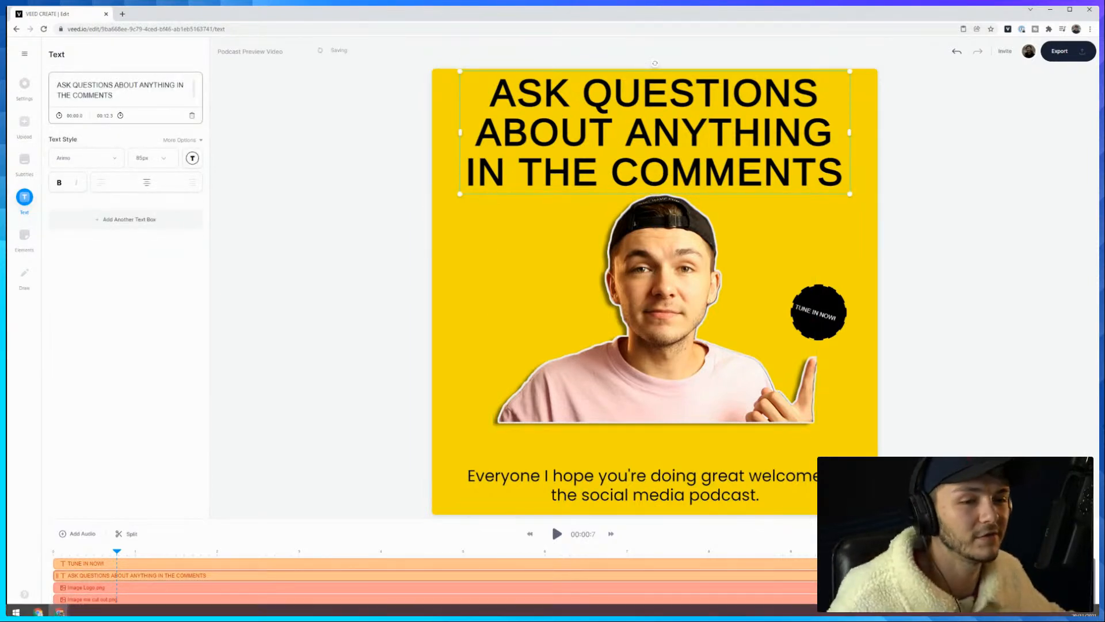
# Switch to the YouTube live chat window to read the viewers' questions, and return to the video editor
pyautogui.moveTo(59, 610)
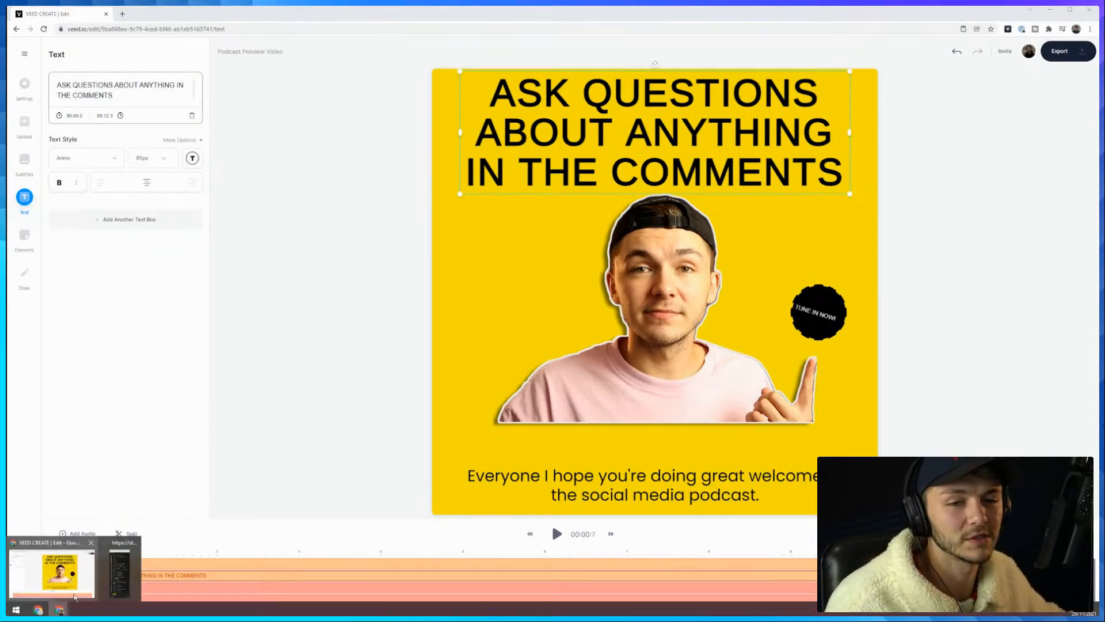
pyautogui.click(115, 572)
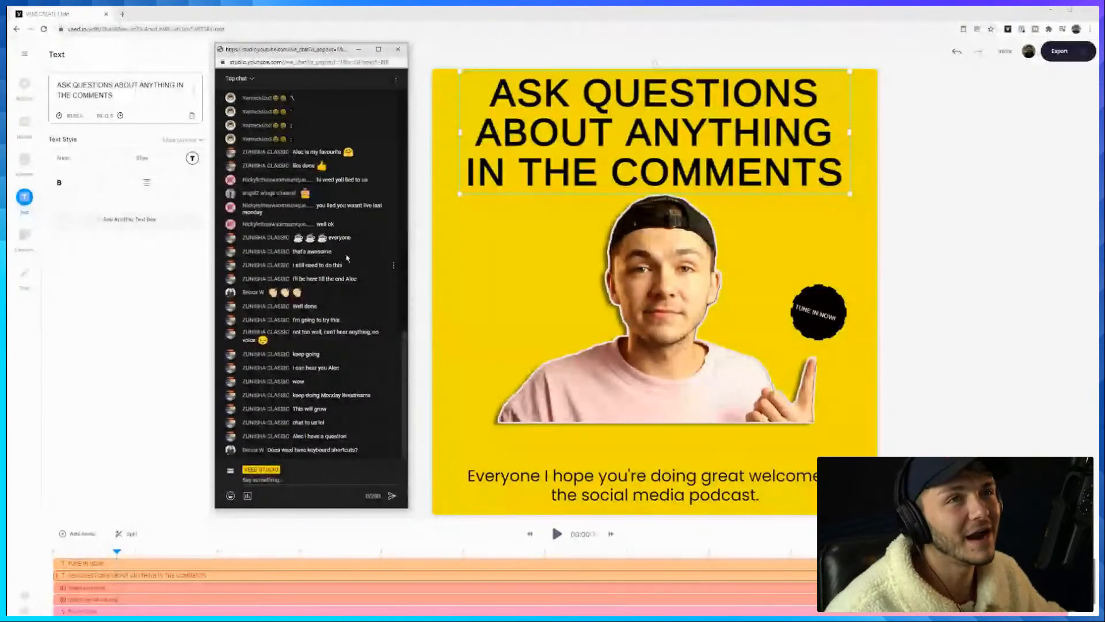
pyautogui.click(180, 362)
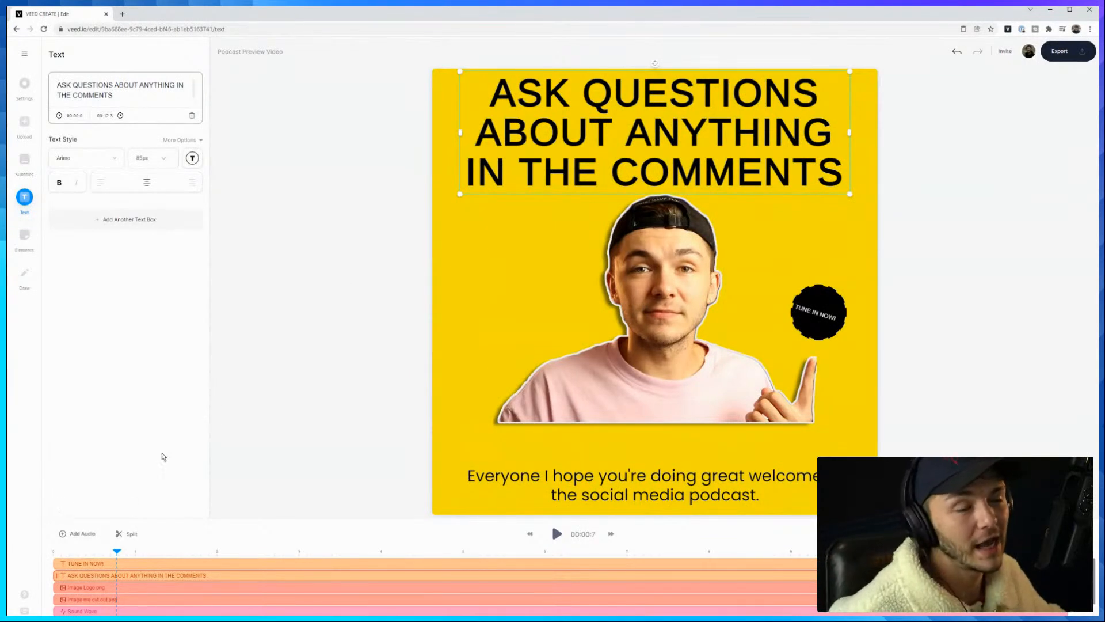
# Deselect the title and check the main project menu for the keyboard shortcuts entry
pyautogui.click(262, 297)
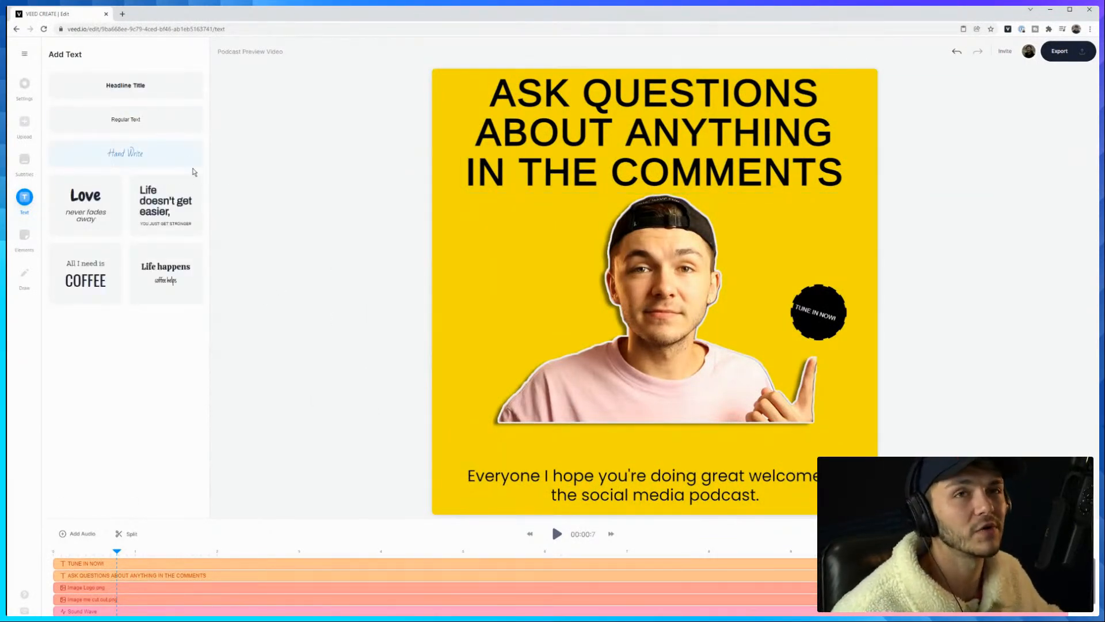
pyautogui.click(20, 58)
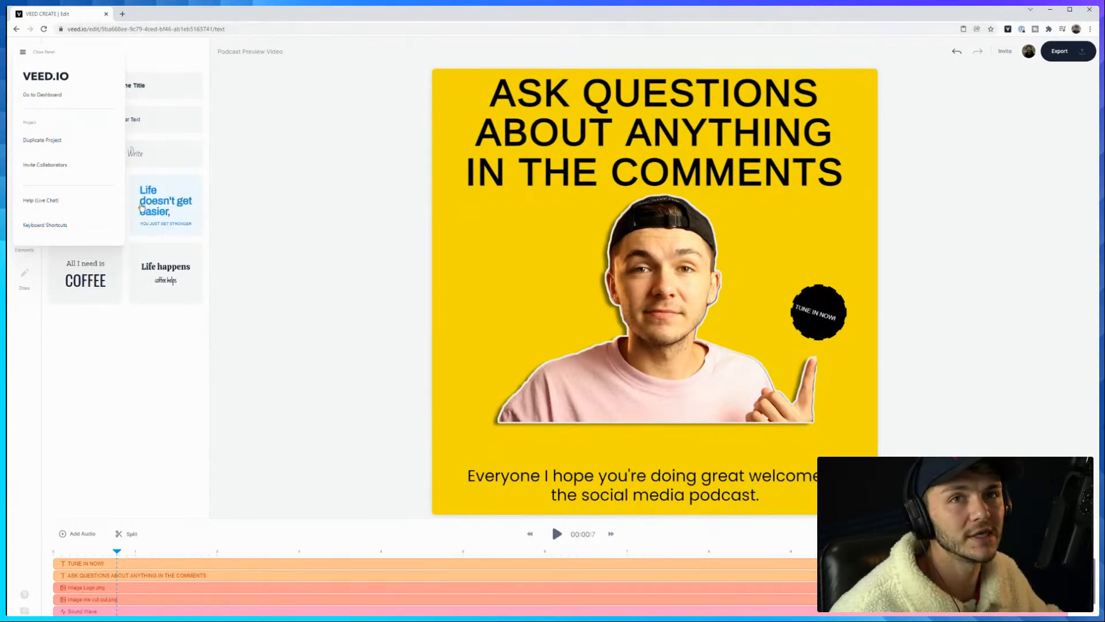
pyautogui.click(287, 146)
pyautogui.click(23, 56)
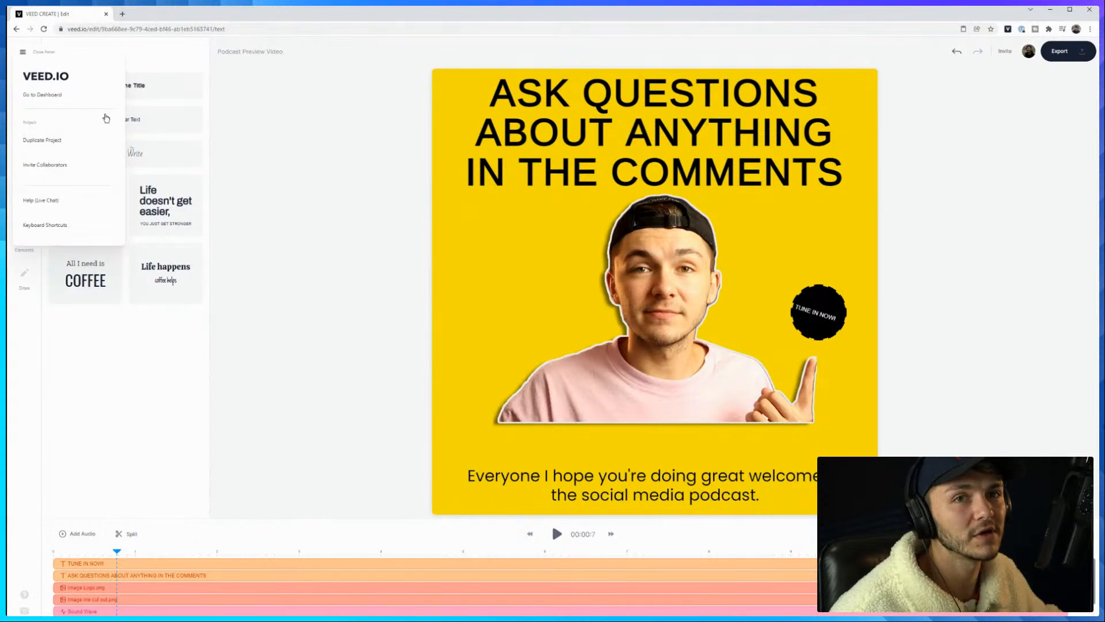
pyautogui.click(309, 224)
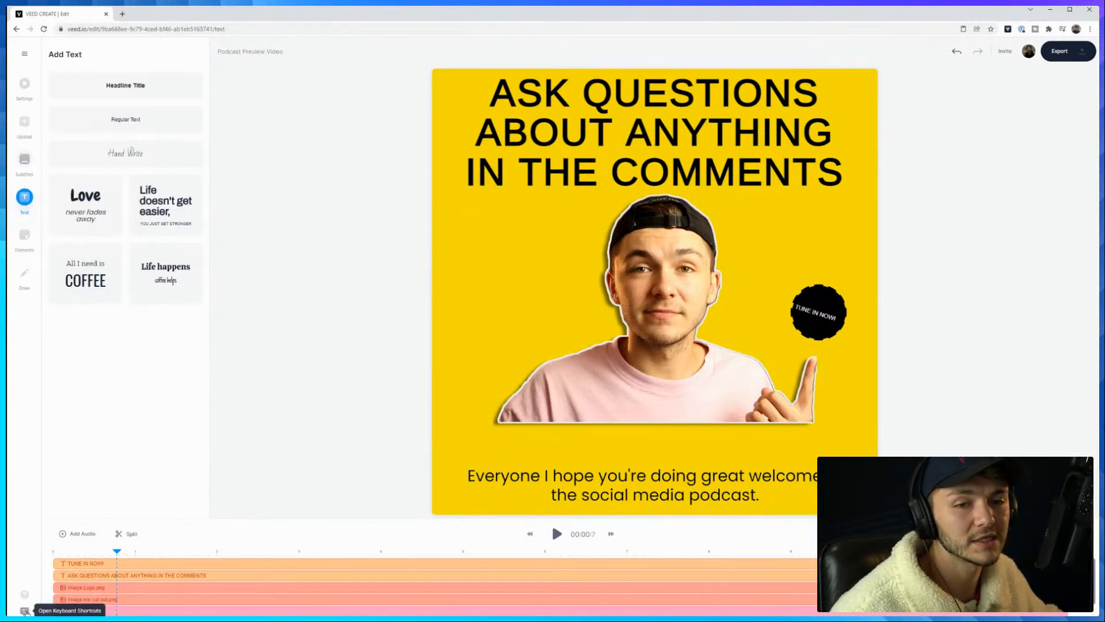
# Examine the list of available keyboard shortcuts for playback, subtitles, elements and the editor, including splitting video at the current time
pyautogui.click(24, 610)
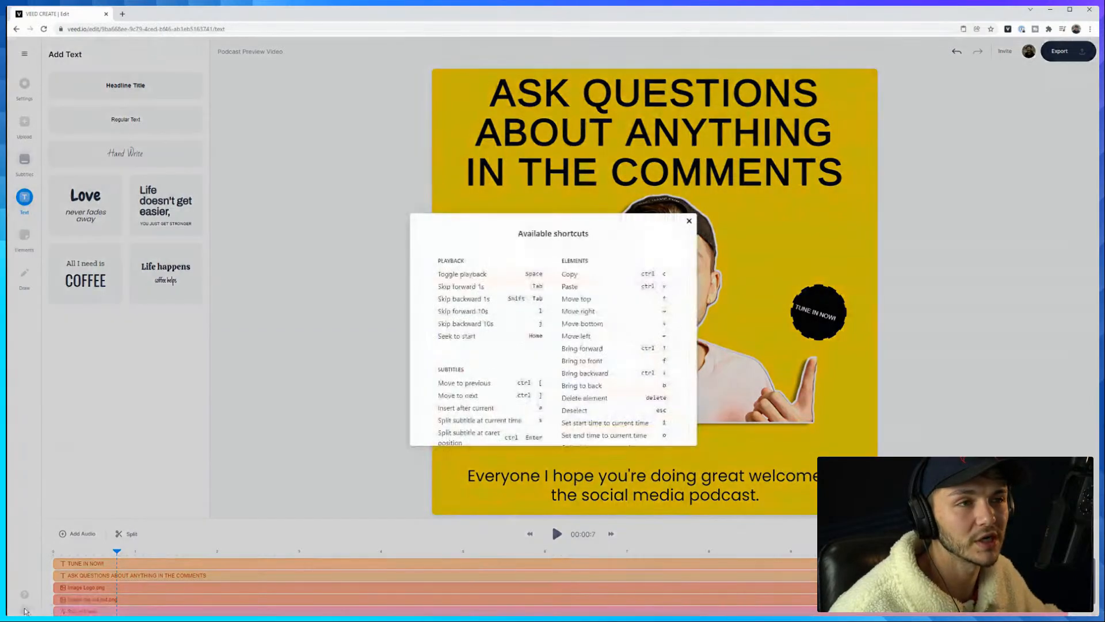
pyautogui.scroll(-2, 550, 291)
pyautogui.scroll(2, 549, 290)
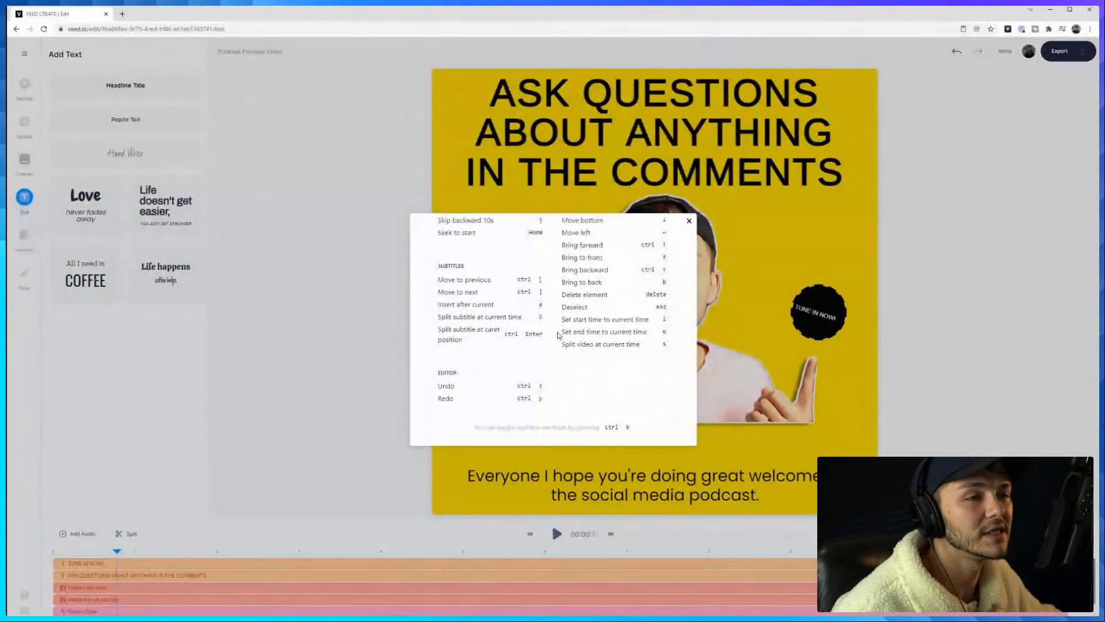
pyautogui.scroll(-2, 550, 312)
pyautogui.scroll(2, 550, 312)
pyautogui.scroll(-2, 547, 322)
pyautogui.scroll(2, 547, 330)
pyautogui.scroll(-2, 491, 296)
pyautogui.scroll(2, 491, 296)
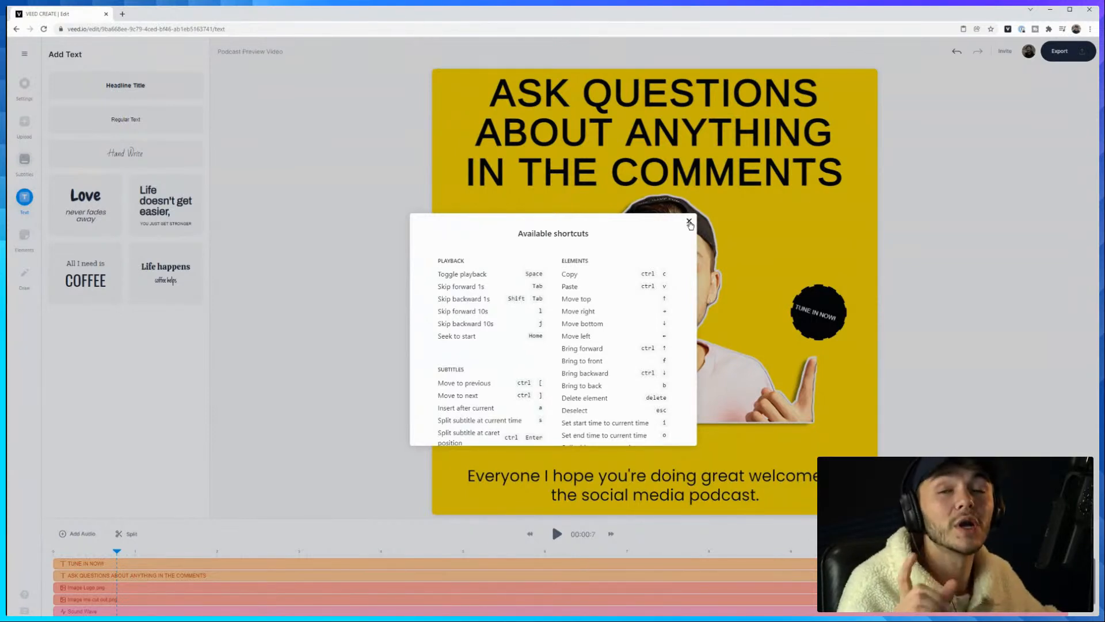
pyautogui.scroll(-4, 614, 316)
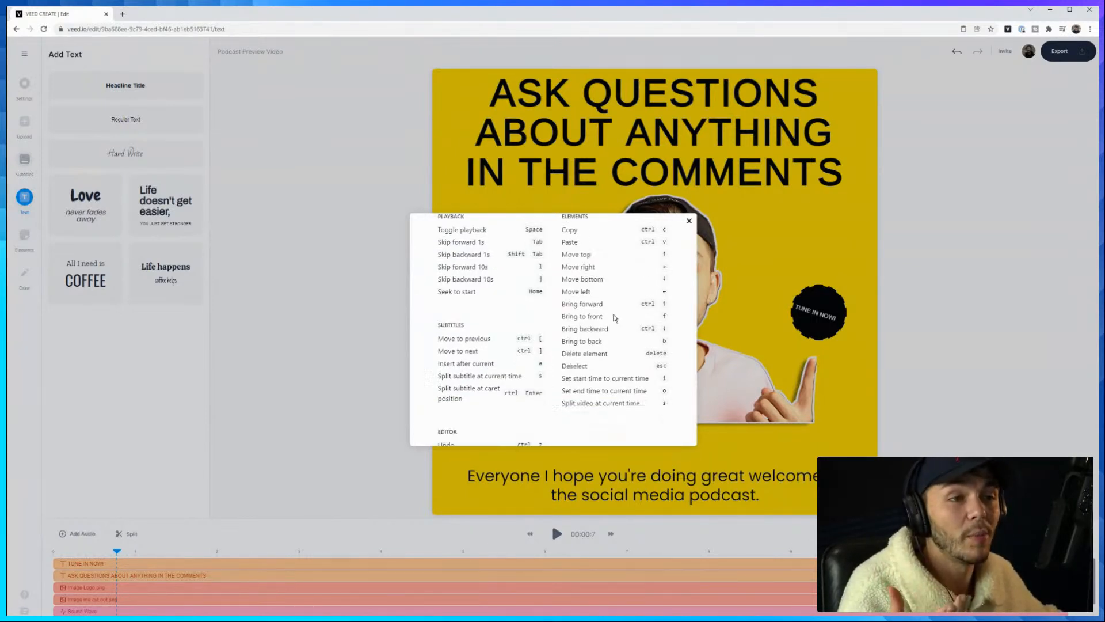
pyautogui.scroll(4, 617, 315)
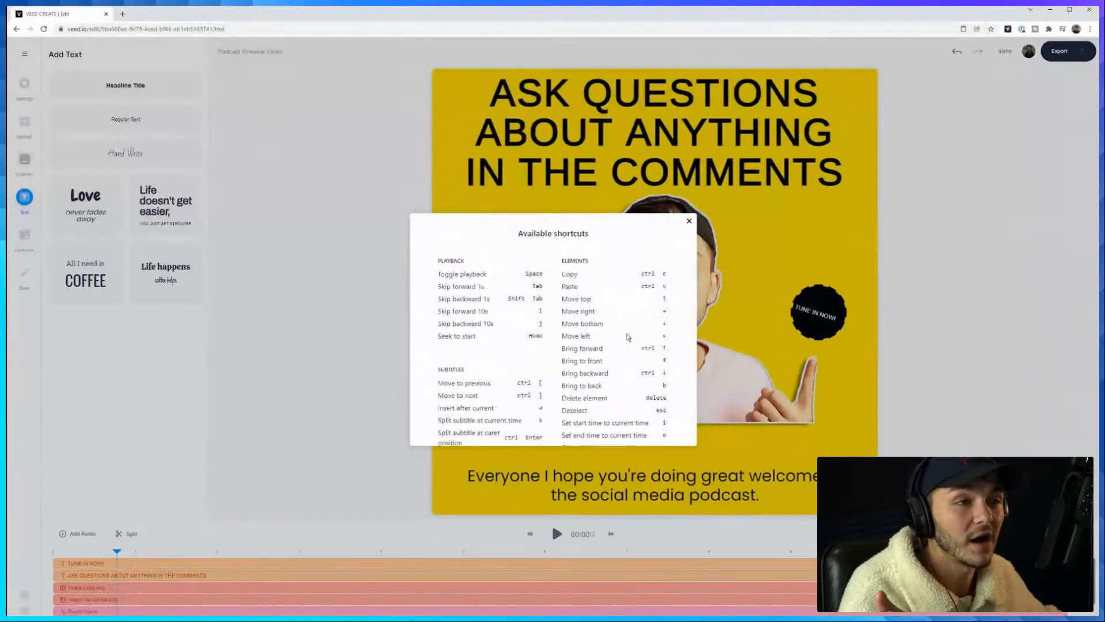
pyautogui.scroll(-3, 627, 337)
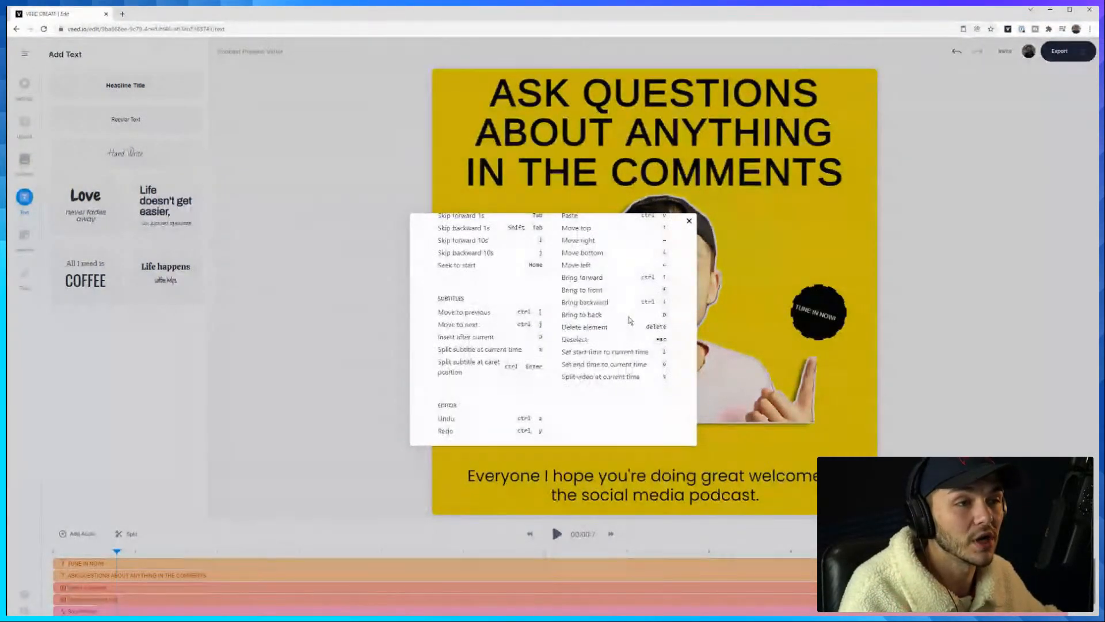
pyautogui.scroll(3, 642, 281)
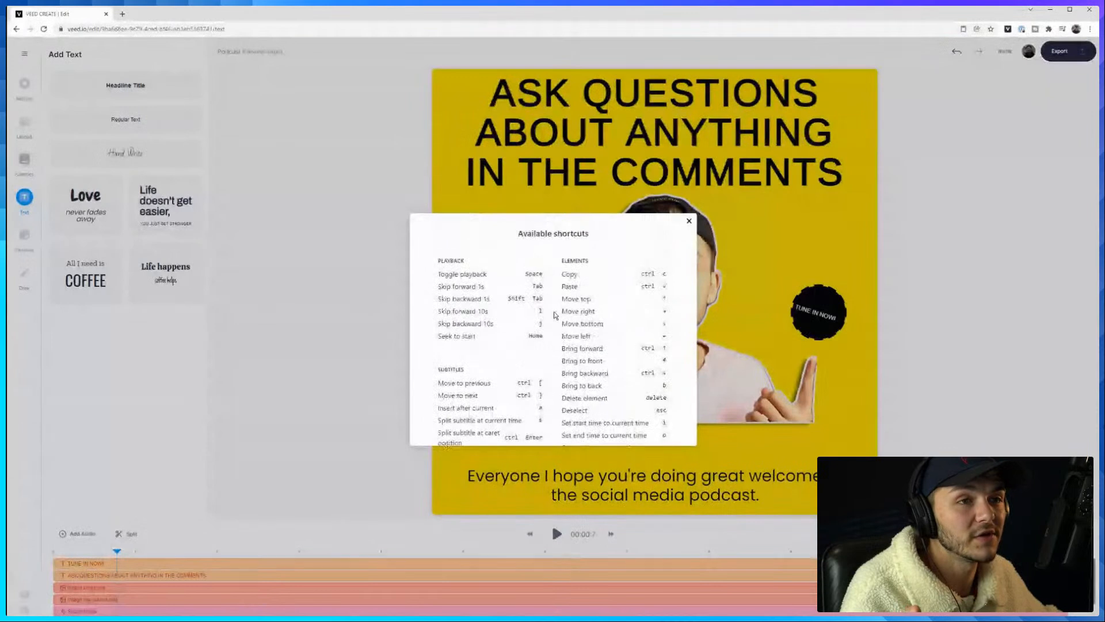
pyautogui.scroll(-1, 584, 330)
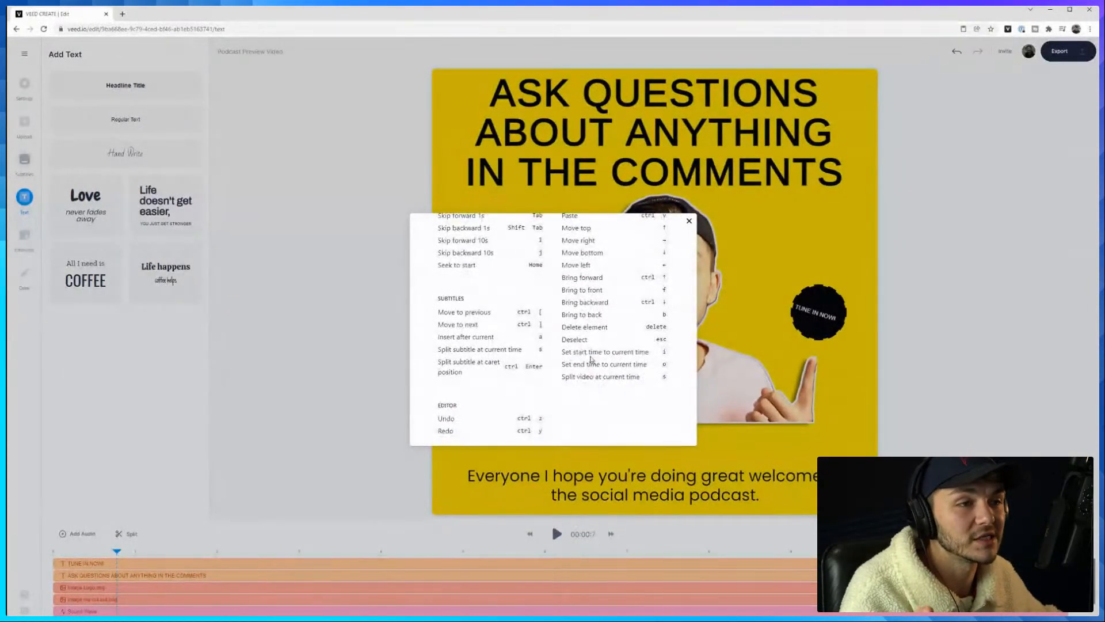
pyautogui.moveTo(561, 376); pyautogui.dragTo(668, 381)
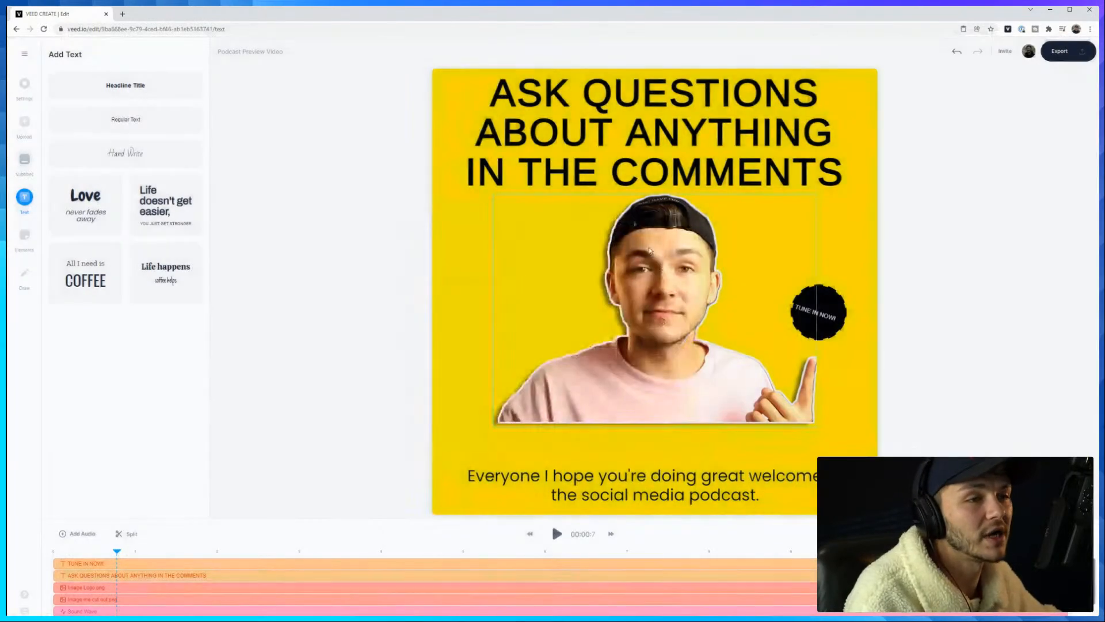
# Play the preview up to about 3.6 seconds and split the podcast audio at that point
pyautogui.click(688, 221)
pyautogui.press('space')
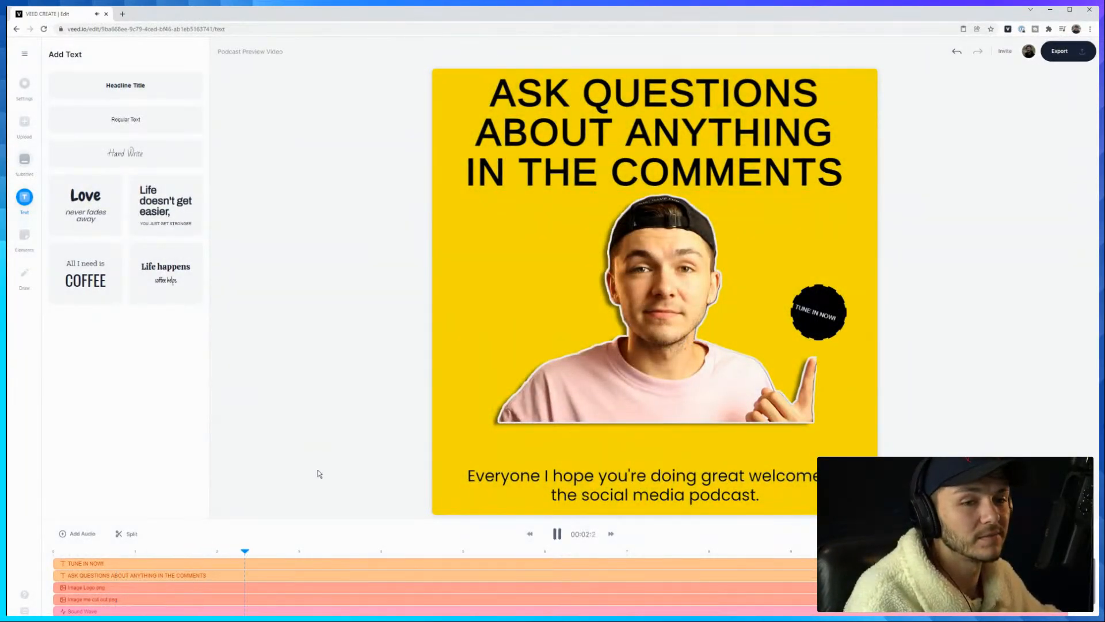
pyautogui.press('space')
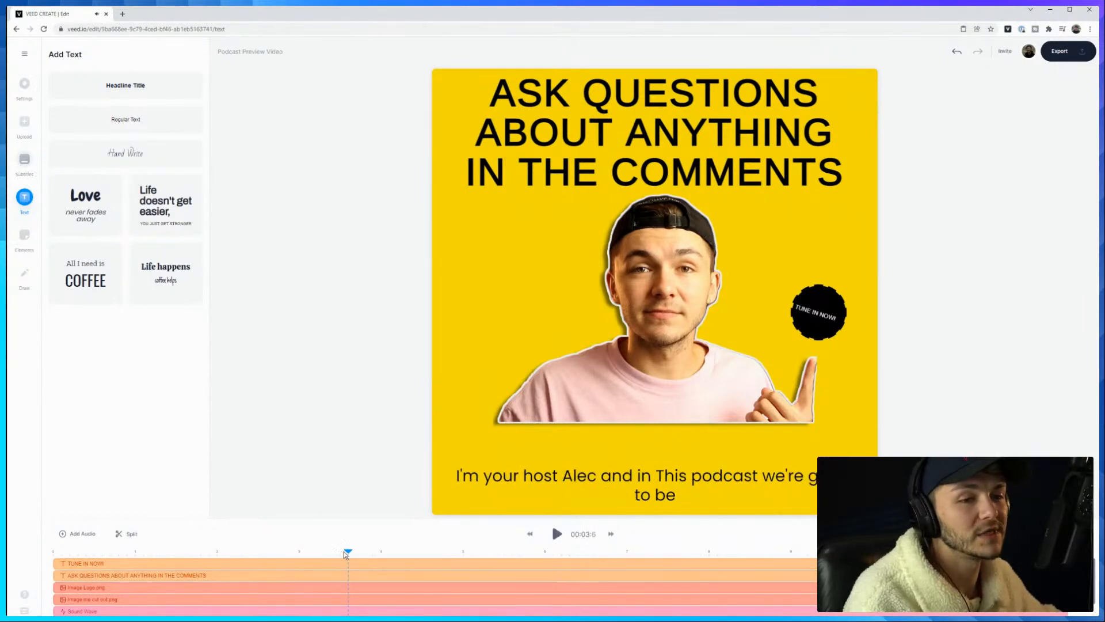
pyautogui.moveTo(431, 519); pyautogui.dragTo(432, 426)
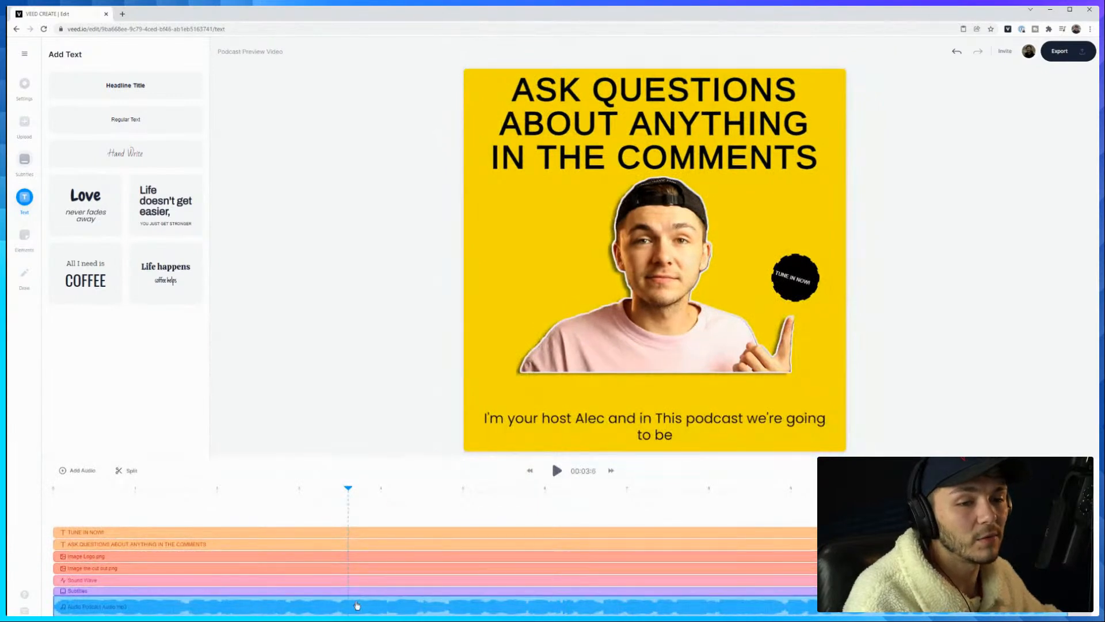
pyautogui.click(357, 606)
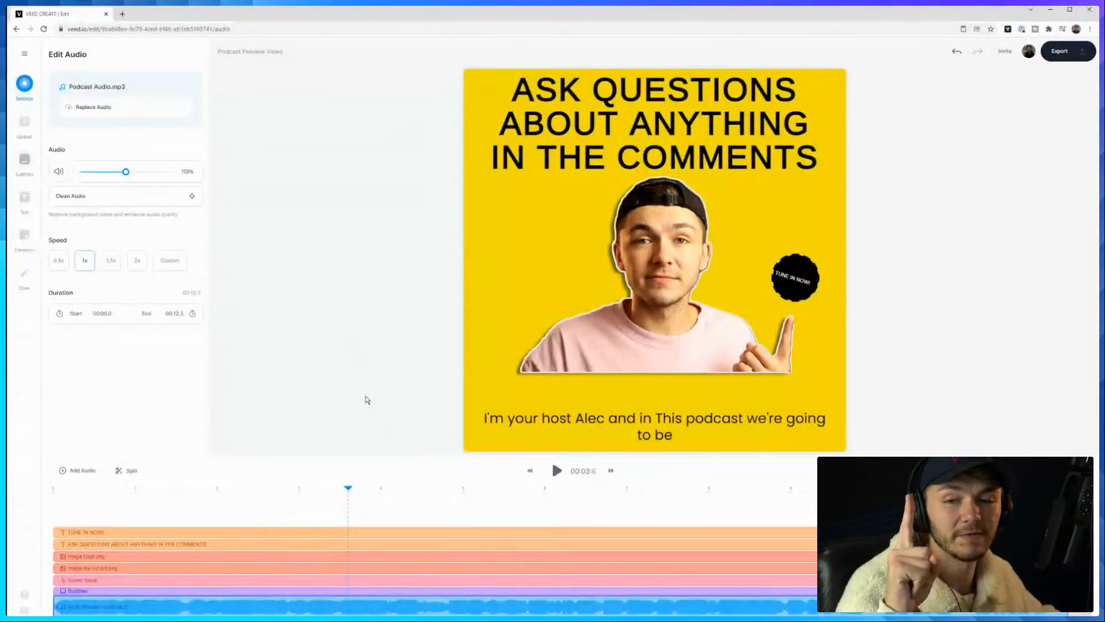
pyautogui.press('s')
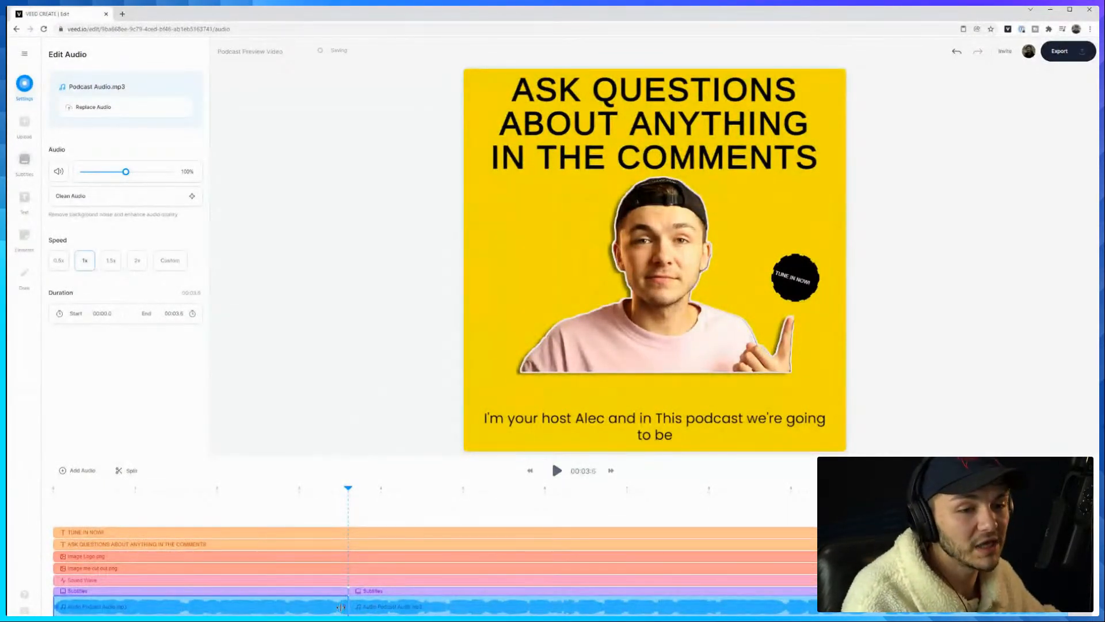
# Try moving the first audio piece behind the second one on the timeline, and undo both the move and the split
pyautogui.moveTo(347, 608)
pyautogui.mouseDown()
pyautogui.moveTo(284, 606)
pyautogui.moveTo(344, 606)
pyautogui.mouseUp()
pyautogui.moveTo(210, 606); pyautogui.dragTo(804, 614)
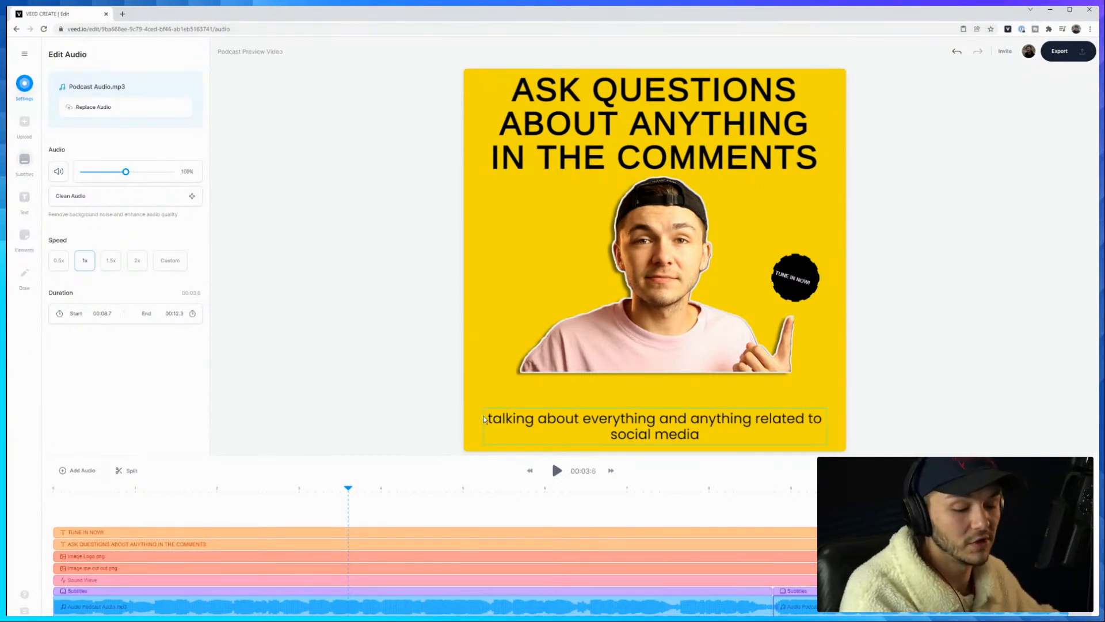
pyautogui.hotkey('ctrl', 'z')
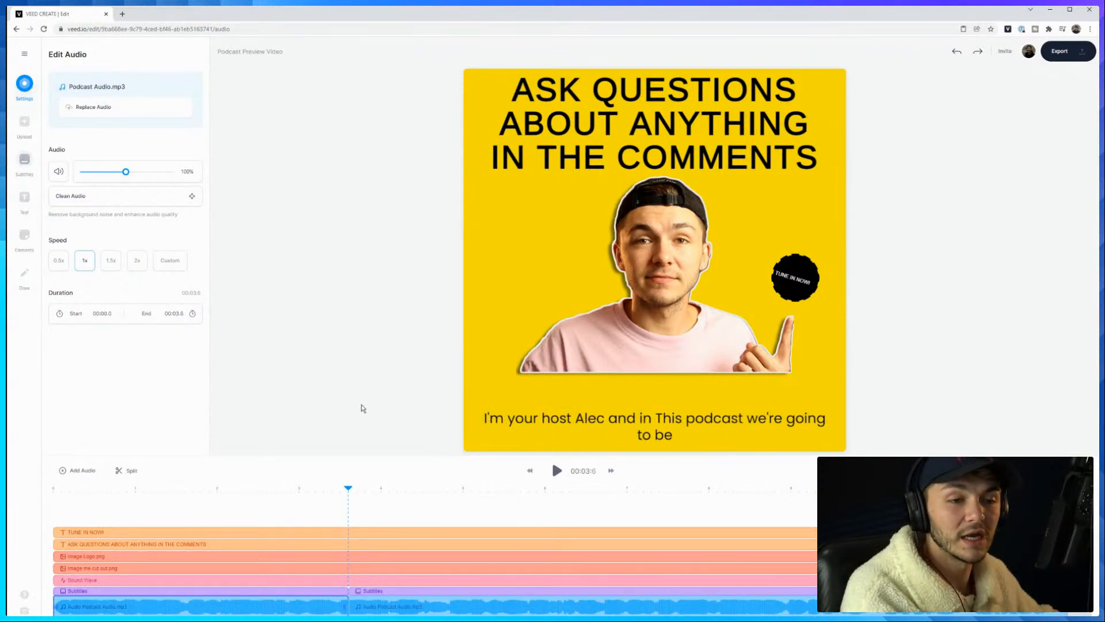
pyautogui.hotkey('ctrl', 'z')
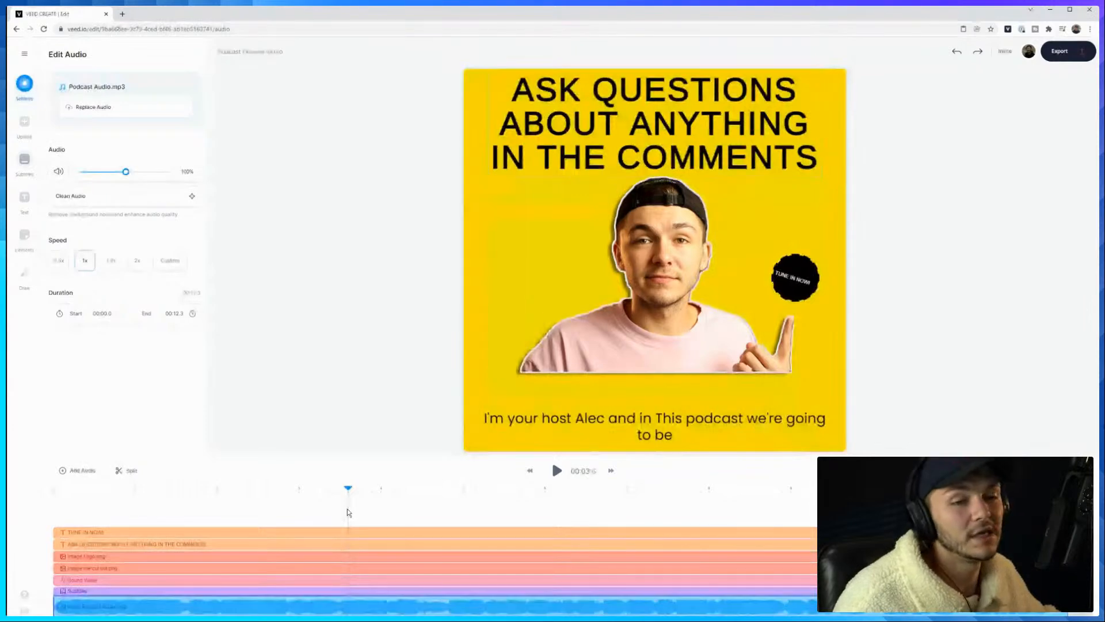
# Switch to the YouTube live chat window and read the viewers' latest messages, highlighting the newest ones
pyautogui.moveTo(62, 611)
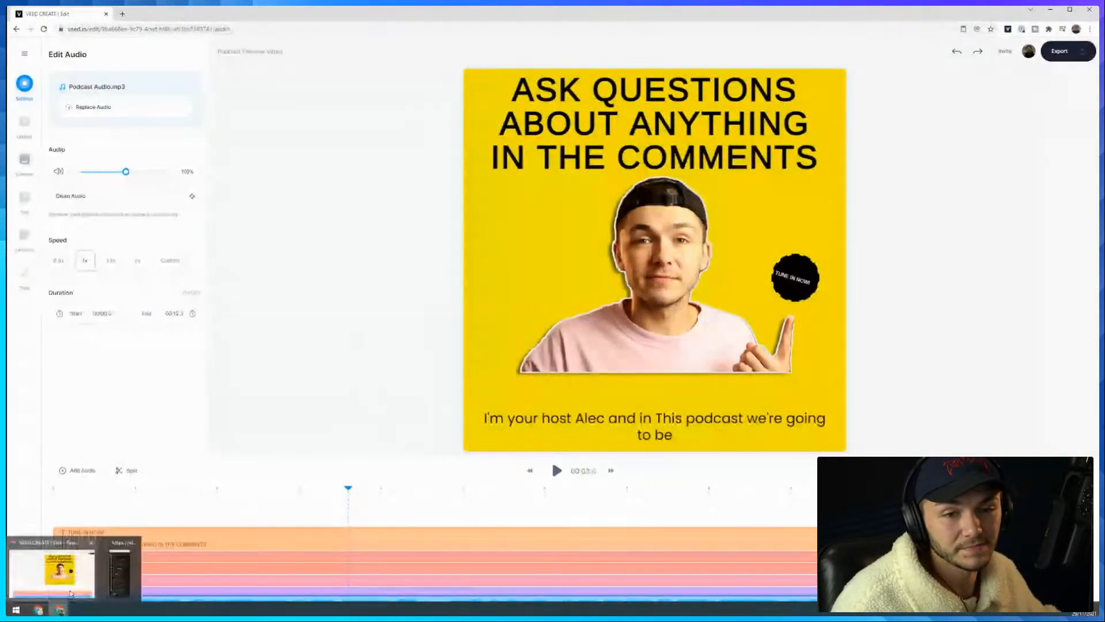
pyautogui.click(117, 570)
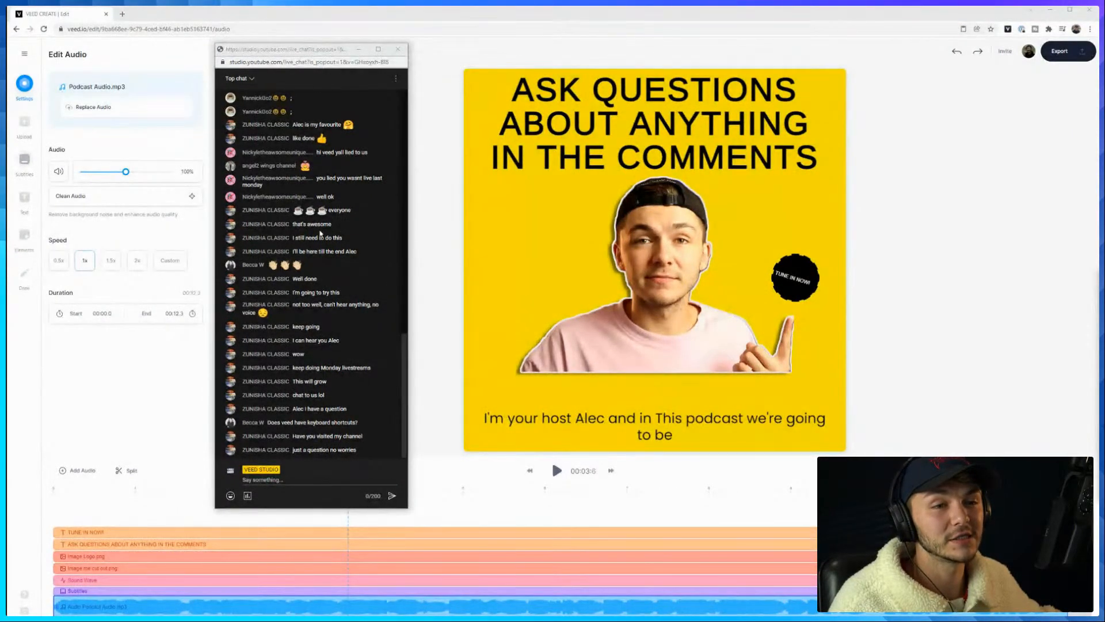
pyautogui.moveTo(354, 450); pyautogui.dragTo(275, 439)
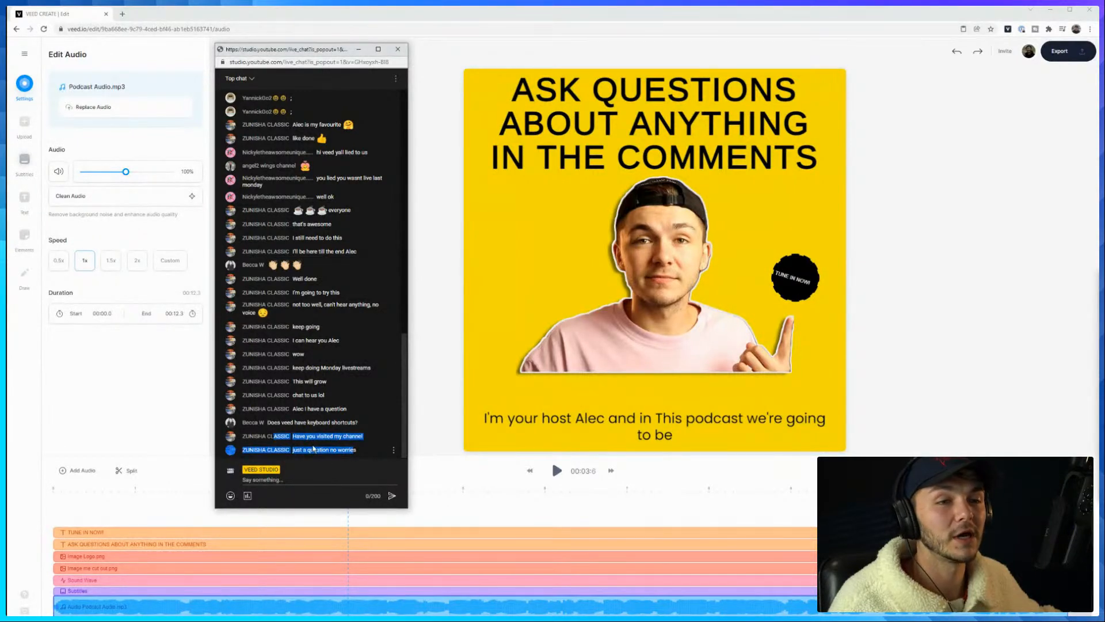
pyautogui.moveTo(357, 450); pyautogui.dragTo(293, 449)
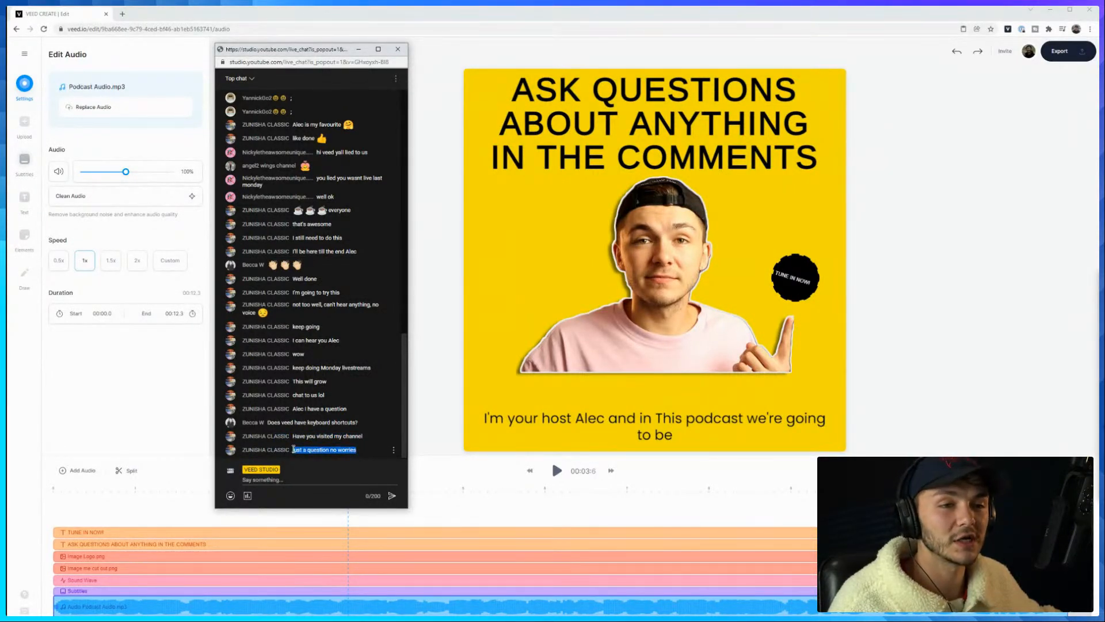
pyautogui.click(325, 436)
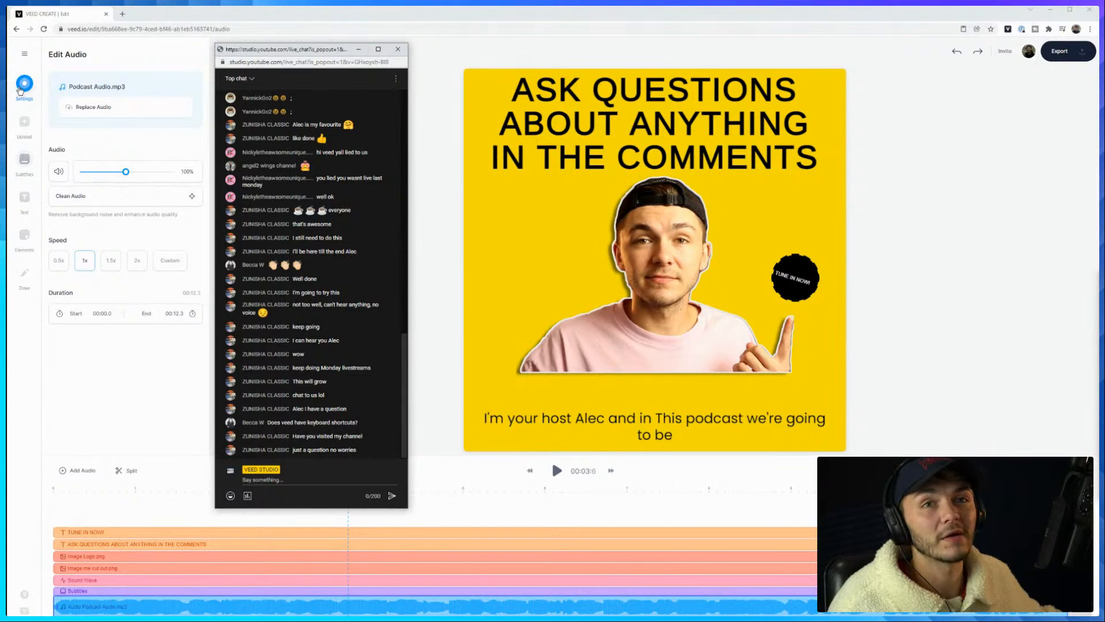
# Return to the project dashboard and create a new project
pyautogui.click(24, 54)
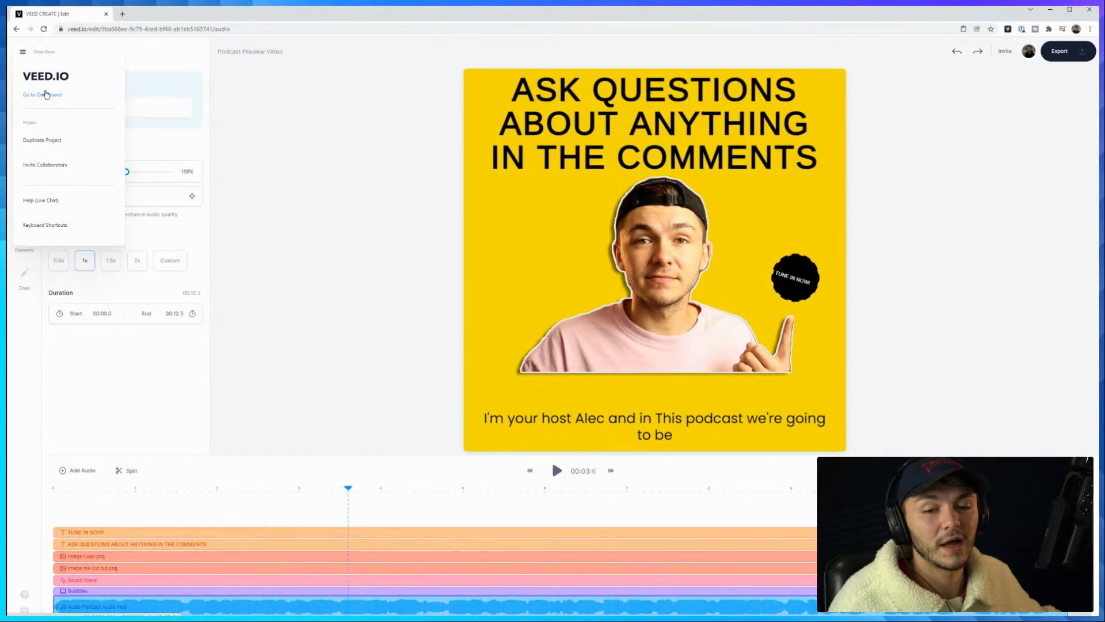
pyautogui.click(46, 94)
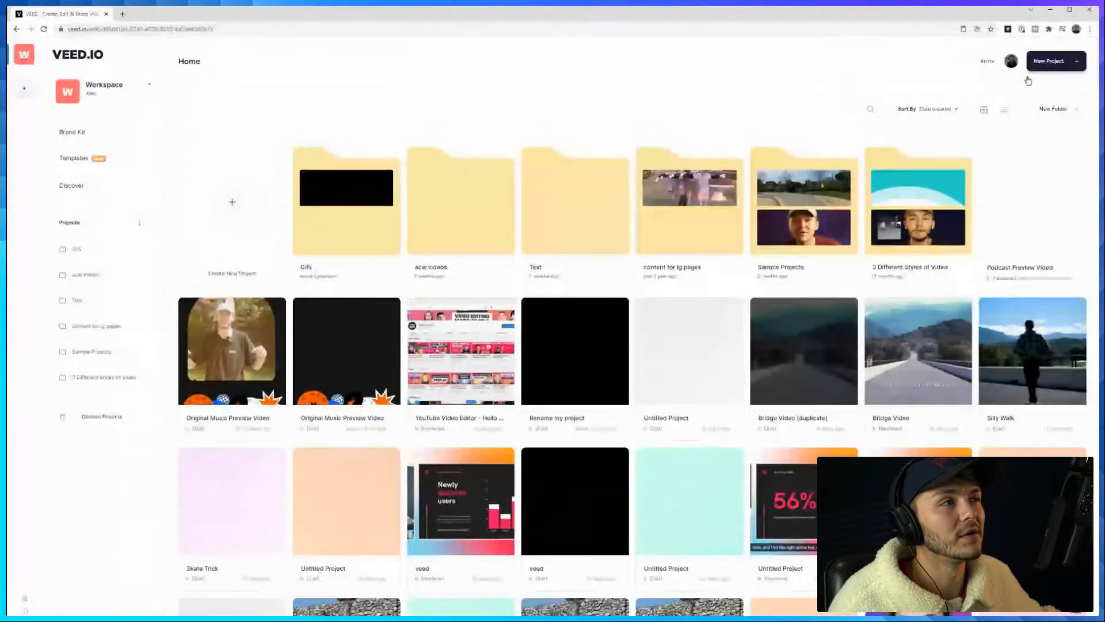
pyautogui.click(1044, 62)
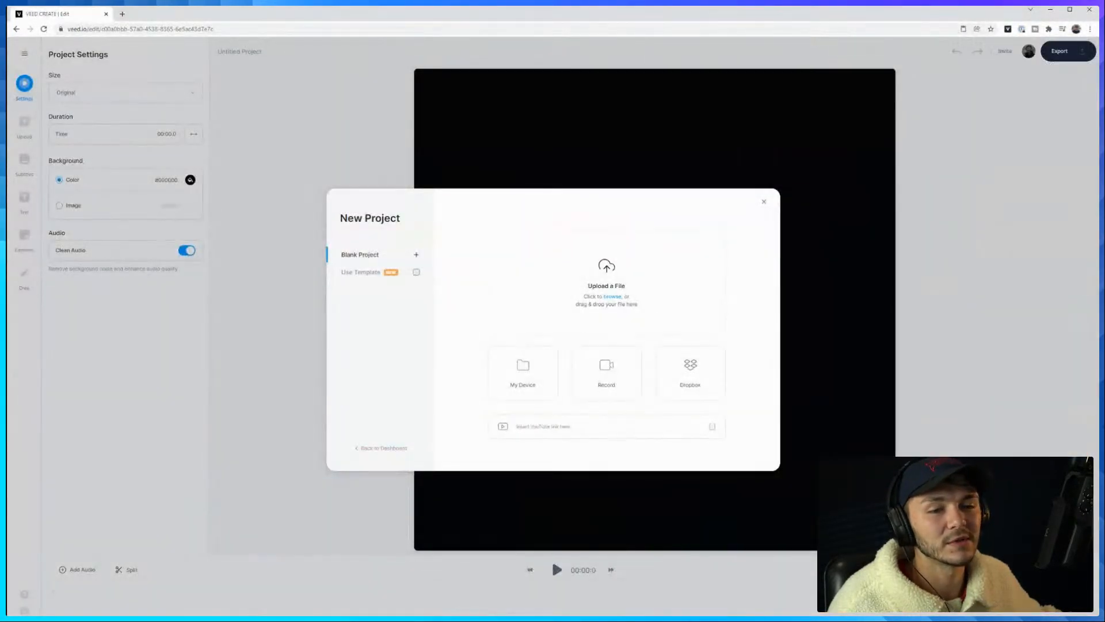
# Switch back to the YouTube live chat window and highlight the viewer's newest question about being blue
pyautogui.moveTo(233, 615)
pyautogui.click(61, 610)
pyautogui.click(122, 570)
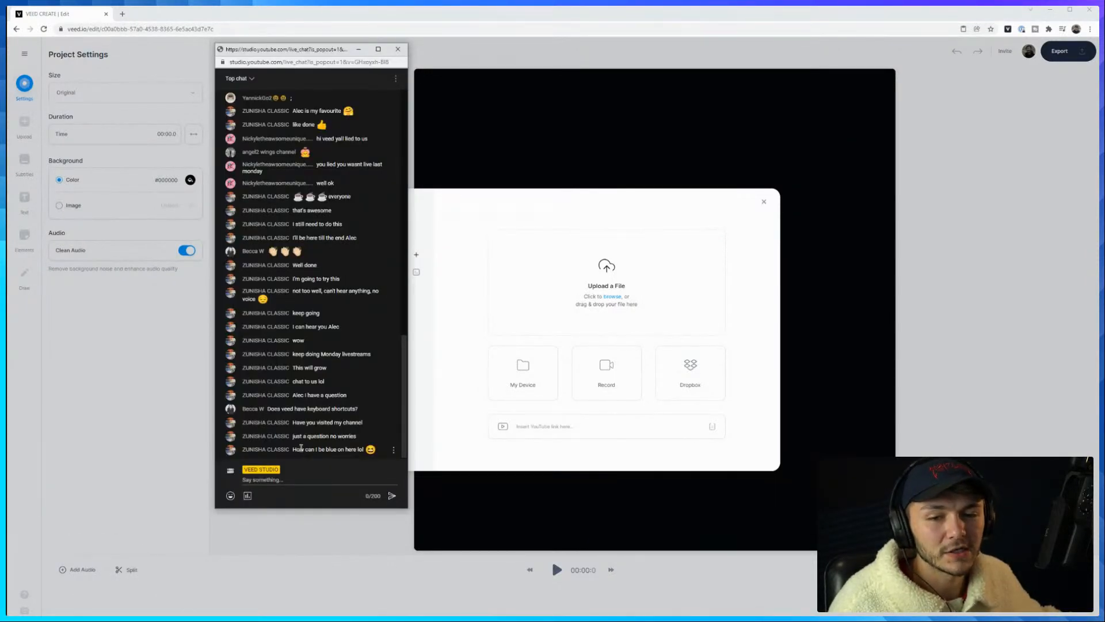
pyautogui.tripleClick(313, 449)
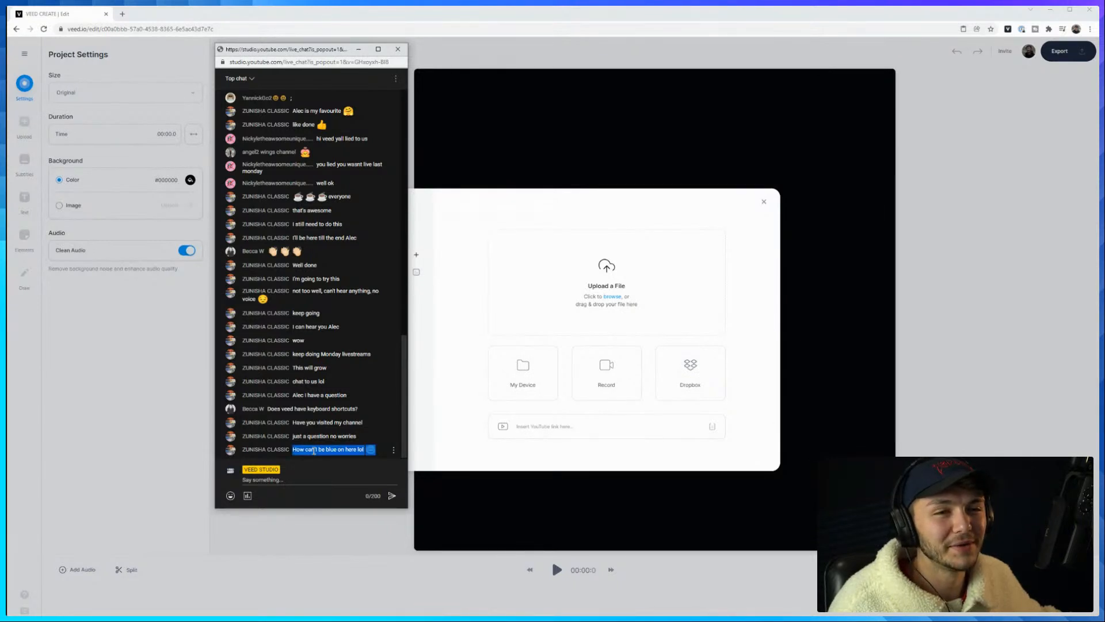
pyautogui.click(357, 452)
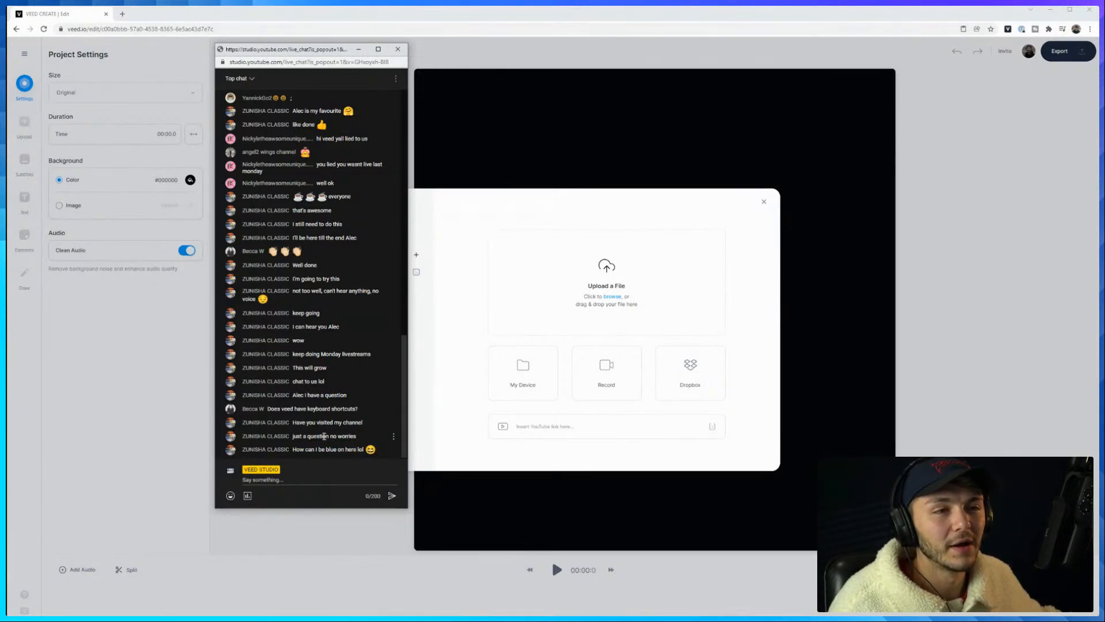
# Arrange the live chat and video editor windows side by side, narrowing the editor's browser window to make room for the chat
pyautogui.moveTo(329, 54); pyautogui.dragTo(235, 62)
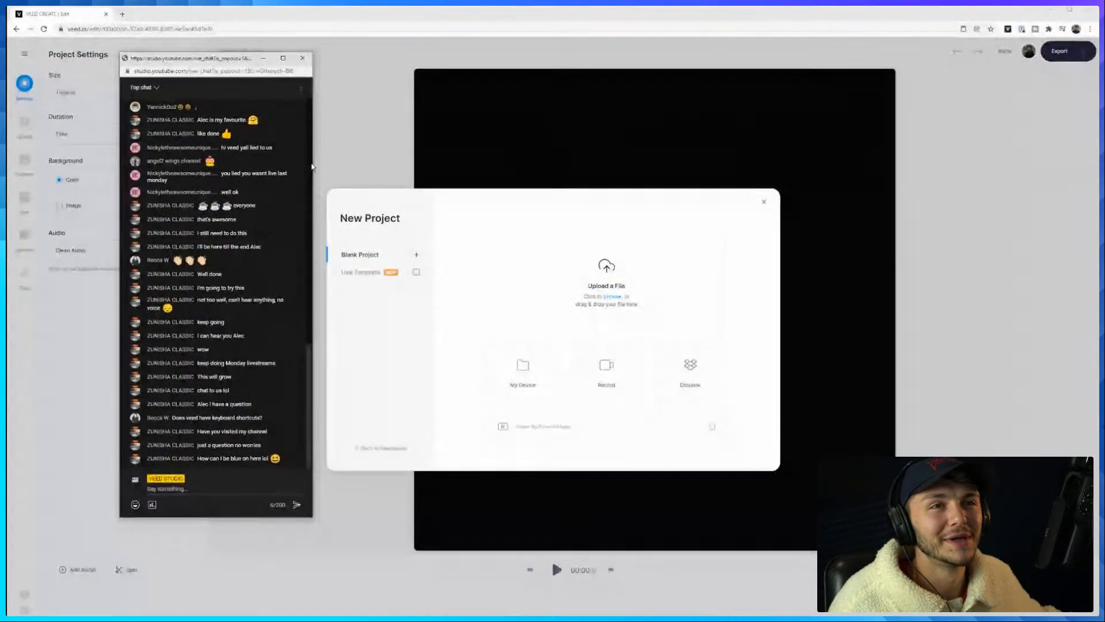
pyautogui.click(518, 217)
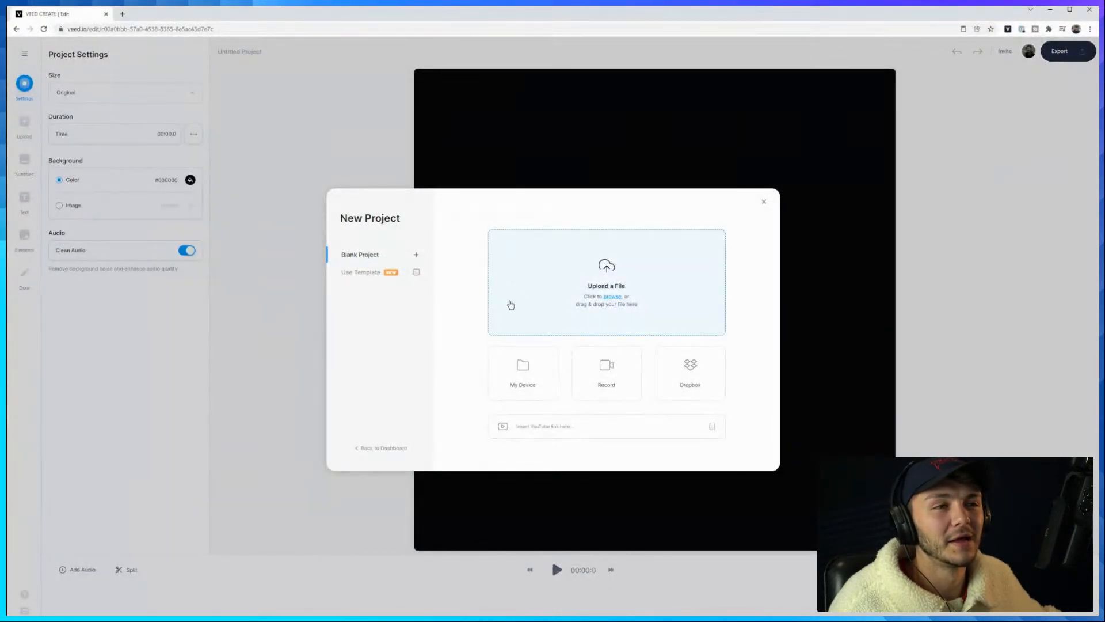
pyautogui.moveTo(252, 614)
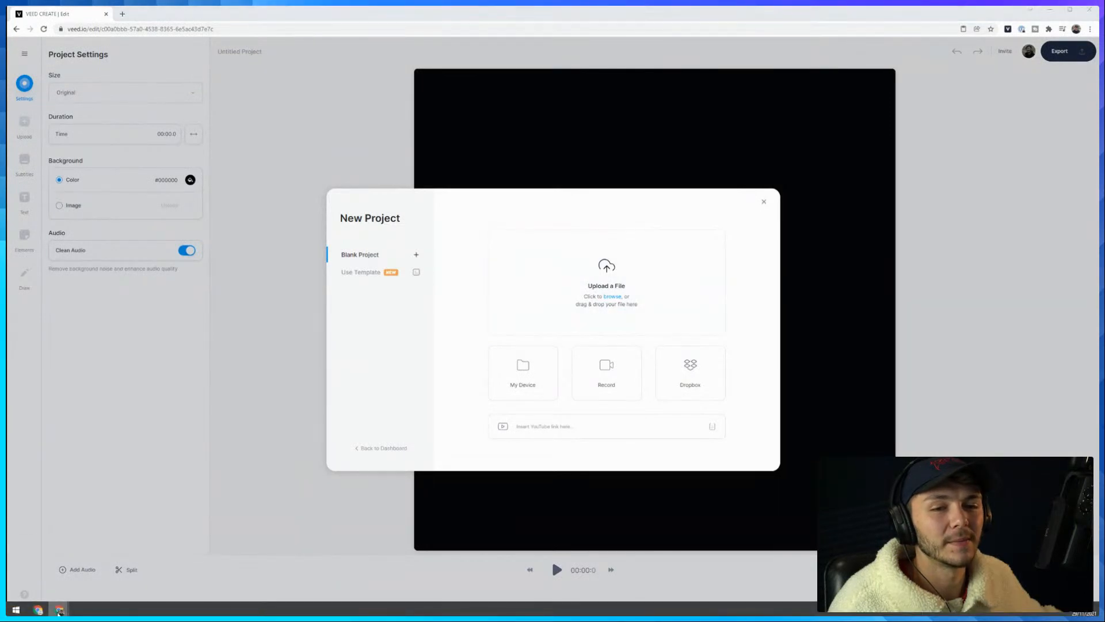
pyautogui.moveTo(59, 609)
pyautogui.click(105, 577)
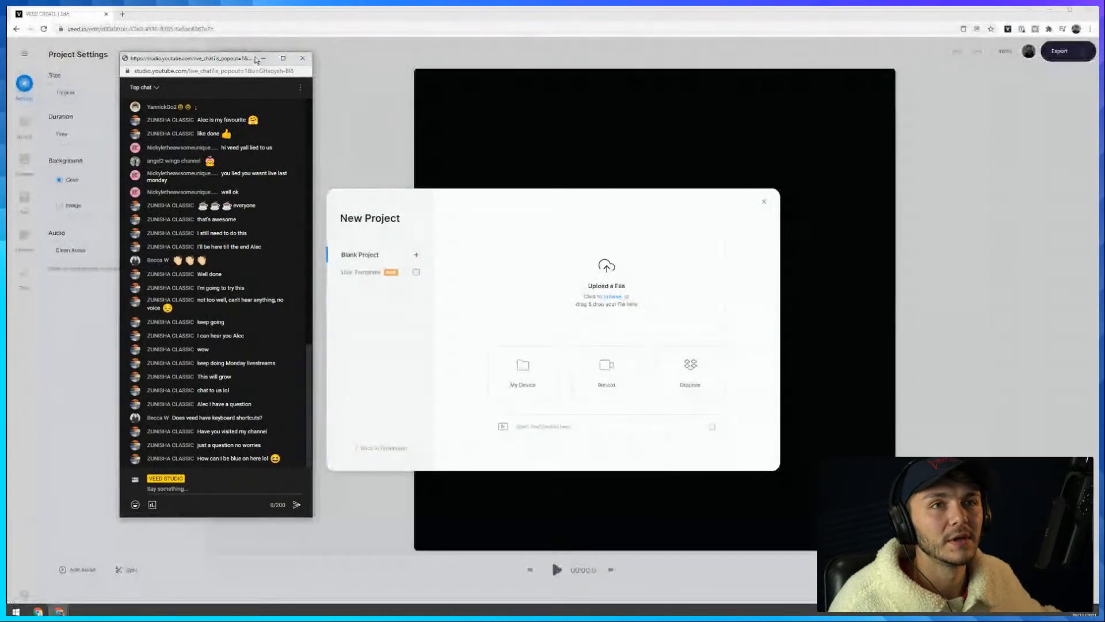
pyautogui.moveTo(252, 61); pyautogui.dragTo(141, 15)
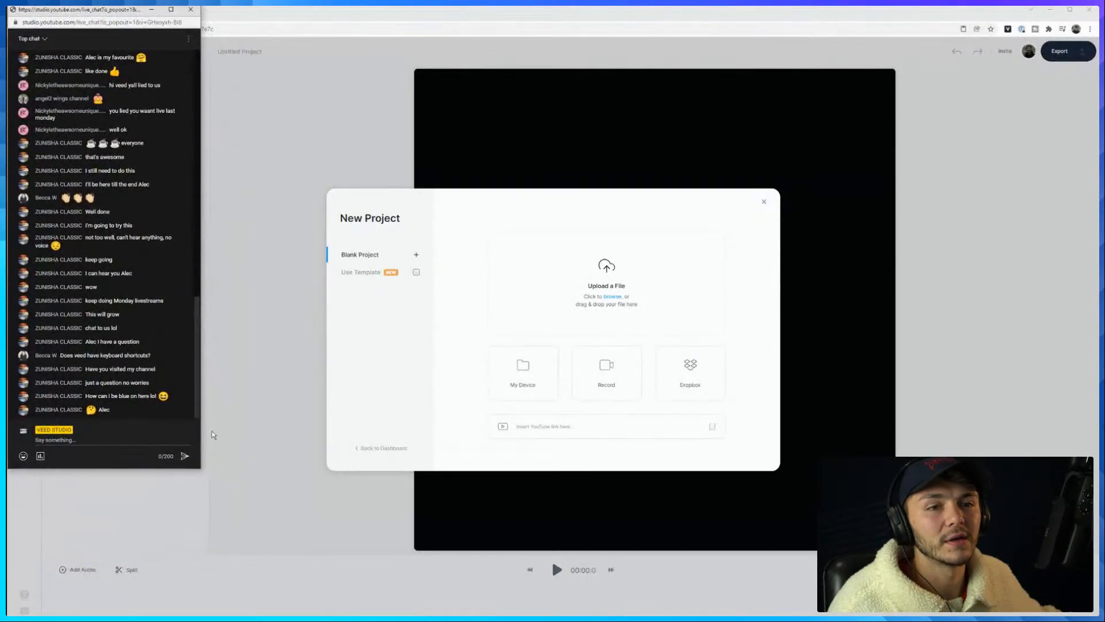
pyautogui.moveTo(201, 472)
pyautogui.mouseDown()
pyautogui.moveTo(233, 614)
pyautogui.moveTo(205, 534)
pyautogui.moveTo(206, 445)
pyautogui.moveTo(200, 469)
pyautogui.mouseUp()
pyautogui.click(353, 14)
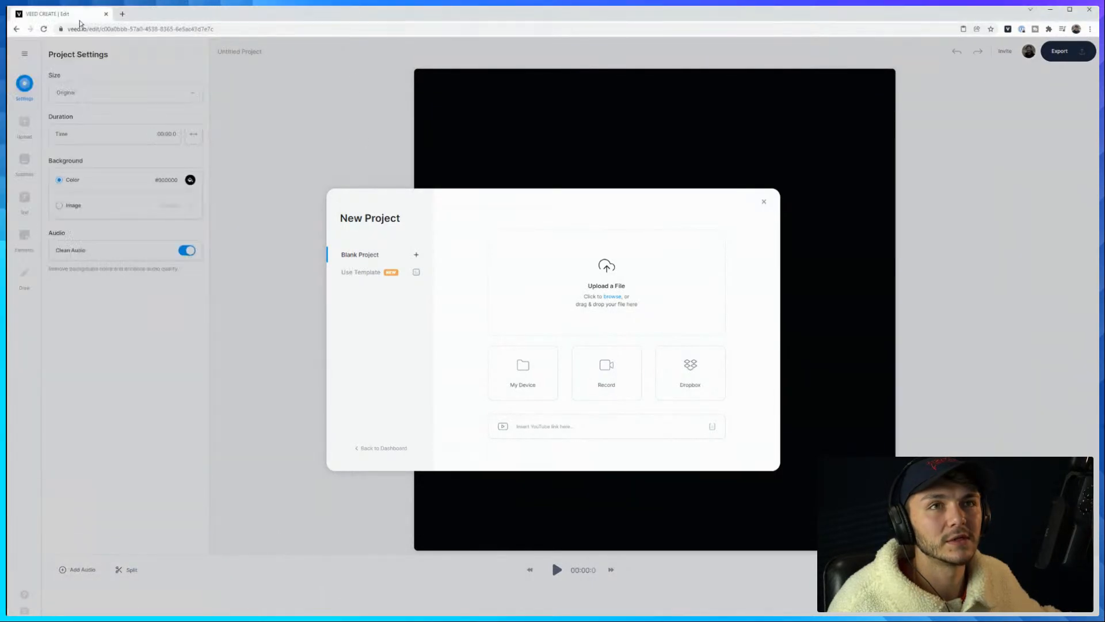
pyautogui.moveTo(7, 42); pyautogui.dragTo(199, 66)
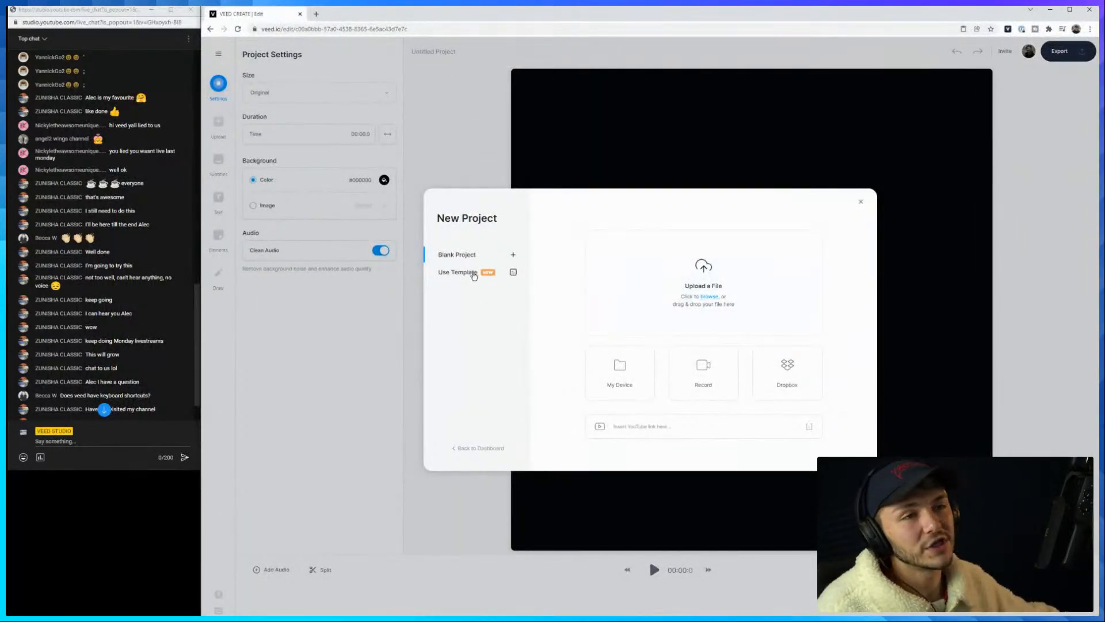
# Open the template gallery for the new project and browse the available designs of all categories and sizes
pyautogui.click(474, 274)
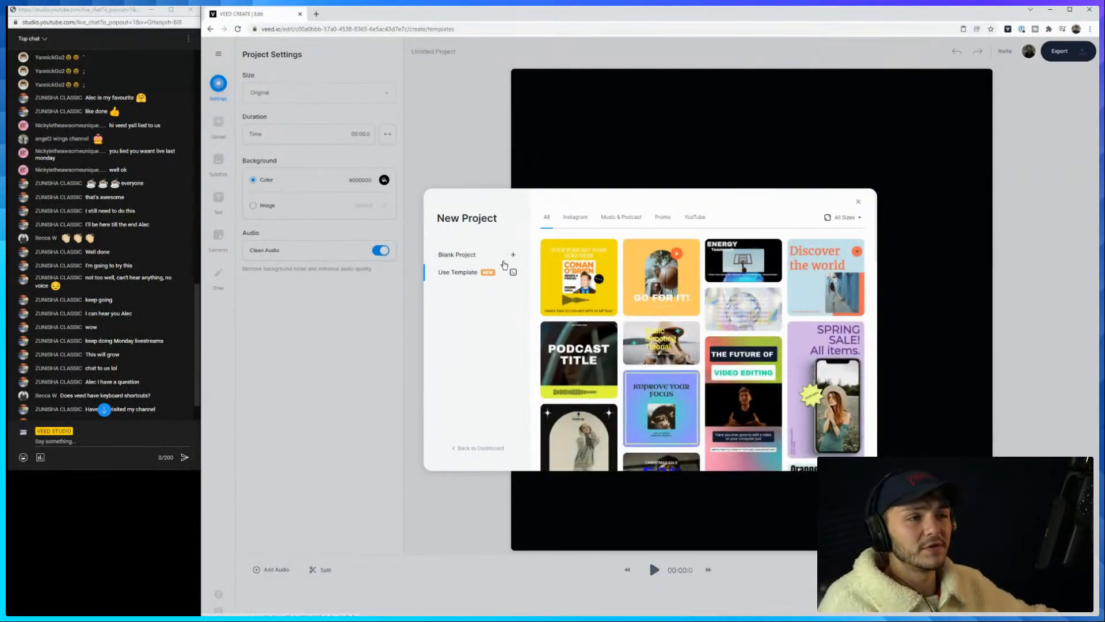
pyautogui.scroll(-5, 587, 236)
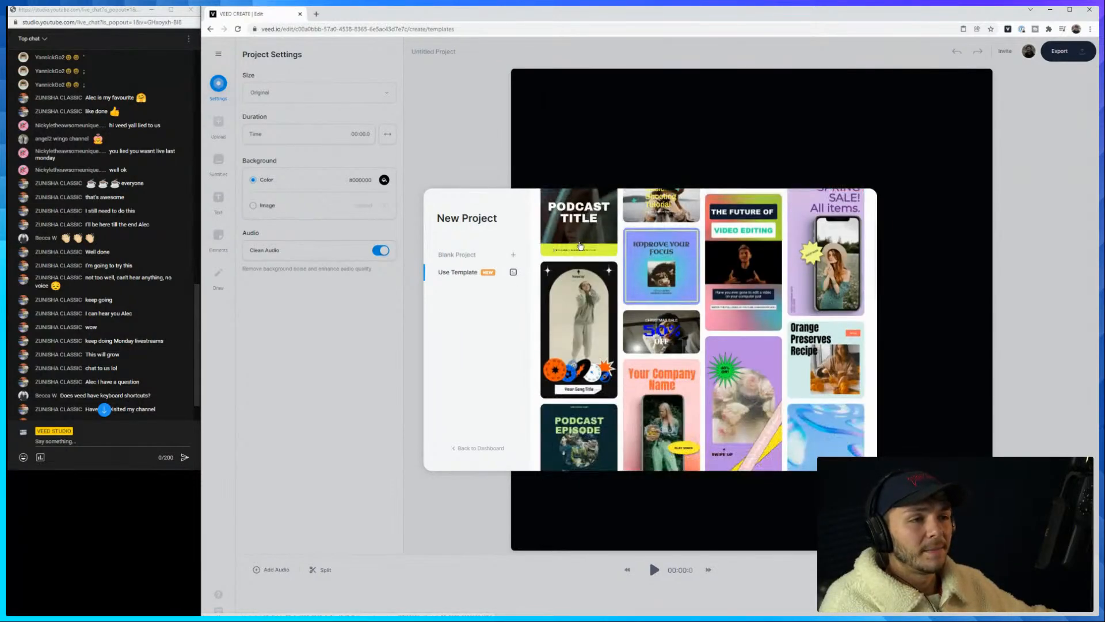
pyautogui.scroll(-5, 587, 236)
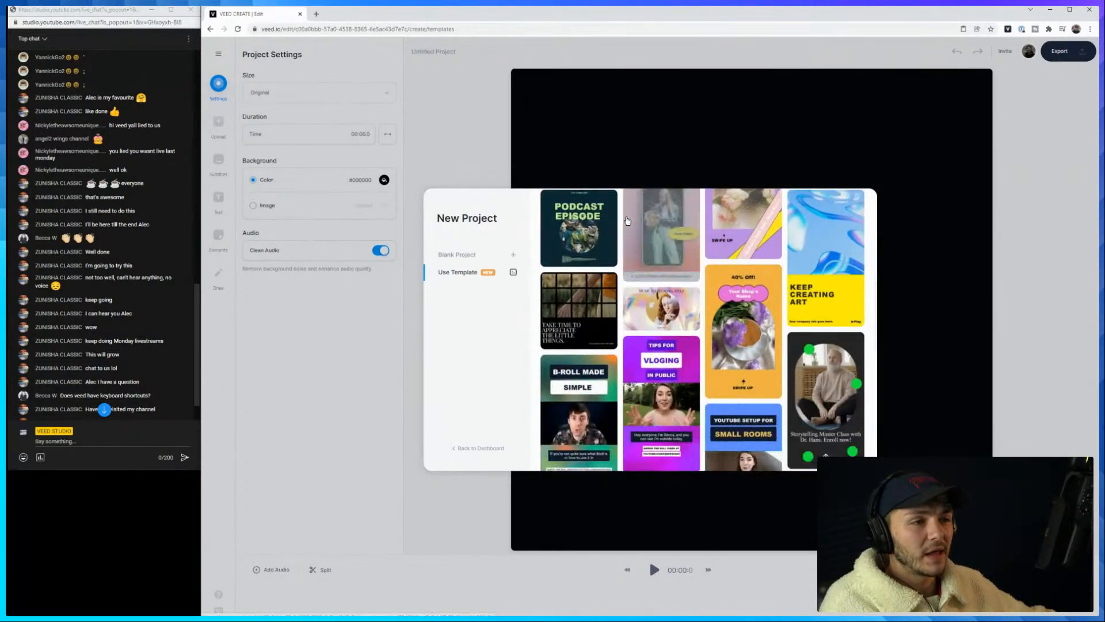
pyautogui.scroll(-2, 748, 195)
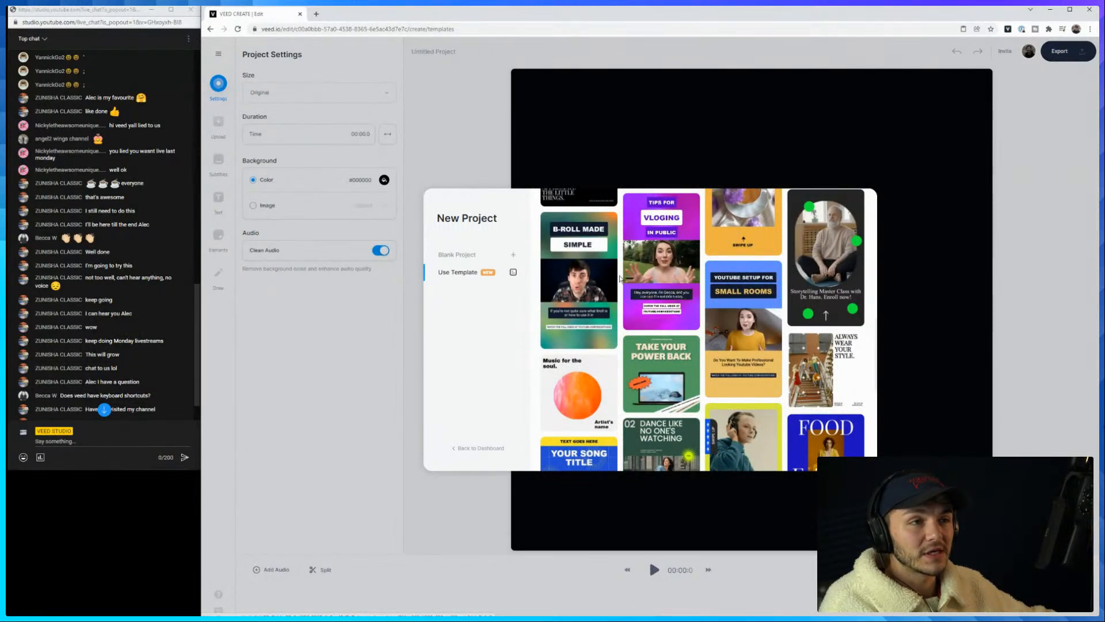
pyautogui.scroll(-5, 587, 293)
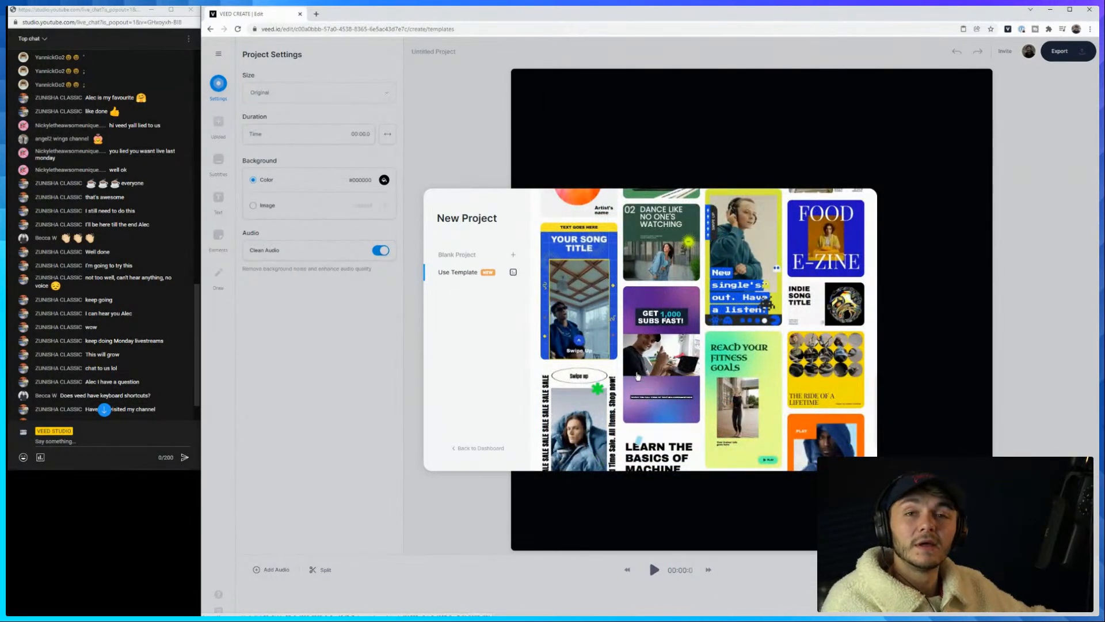
pyautogui.scroll(5, 649, 374)
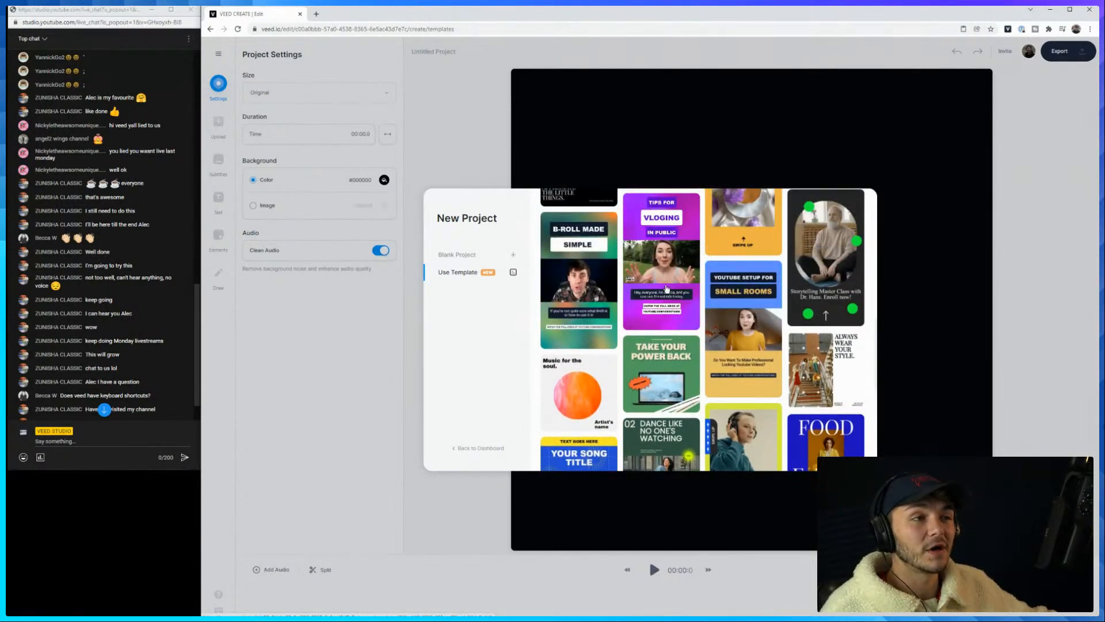
pyautogui.scroll(-3, 650, 335)
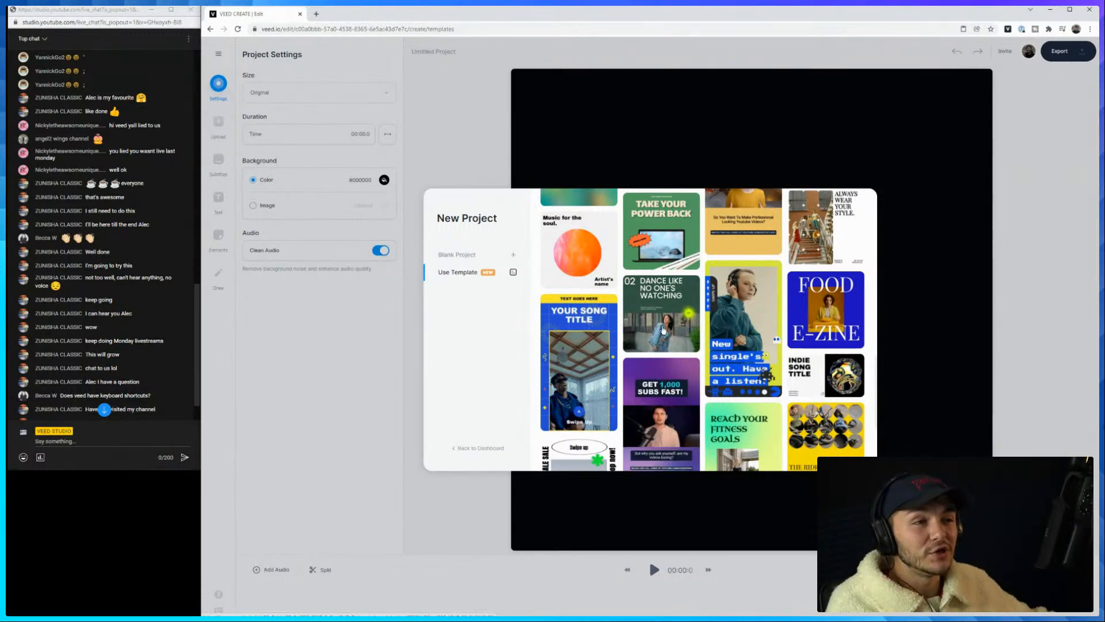
pyautogui.scroll(1, 662, 330)
pyautogui.scroll(-10, 663, 330)
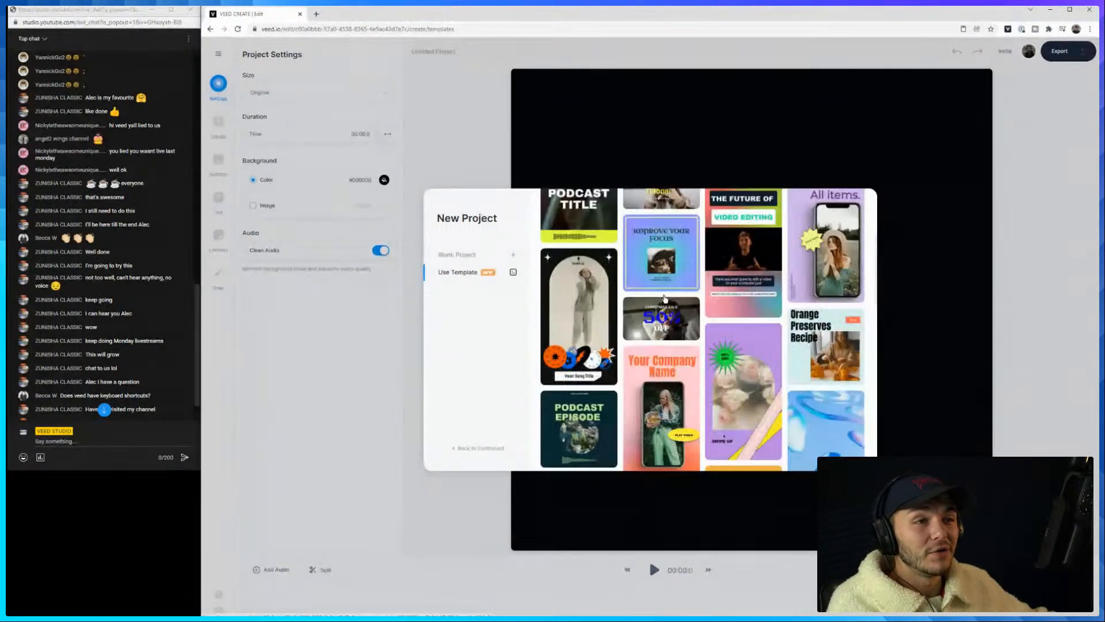
pyautogui.scroll(3, 664, 311)
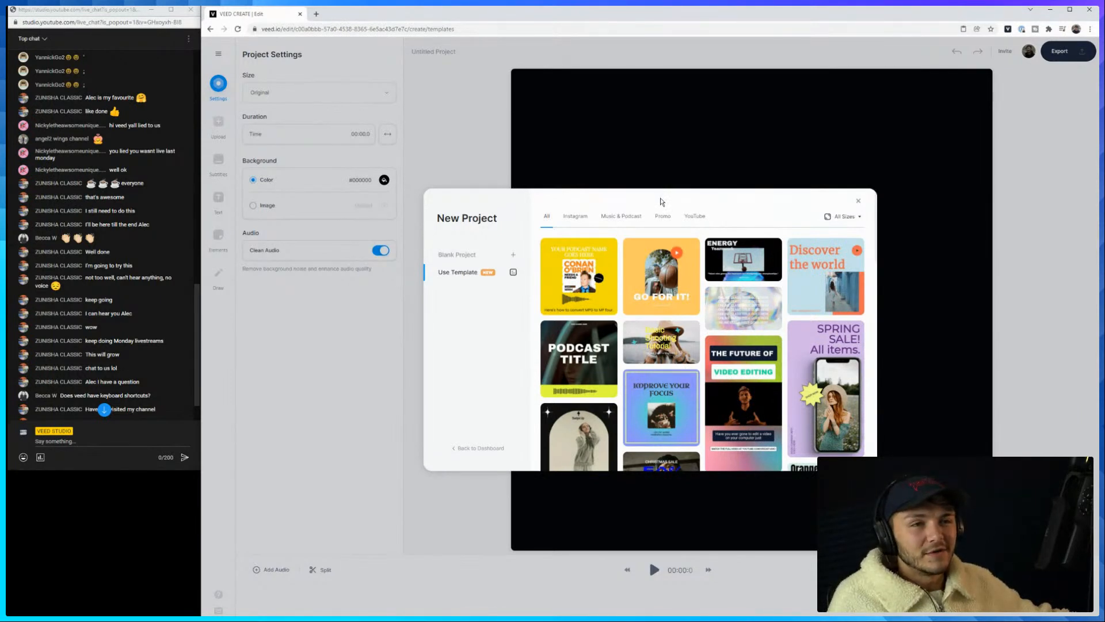
# Read the newest viewer messages in the live chat, and look back through the earlier ones for questions
pyautogui.scroll(-3, 145, 198)
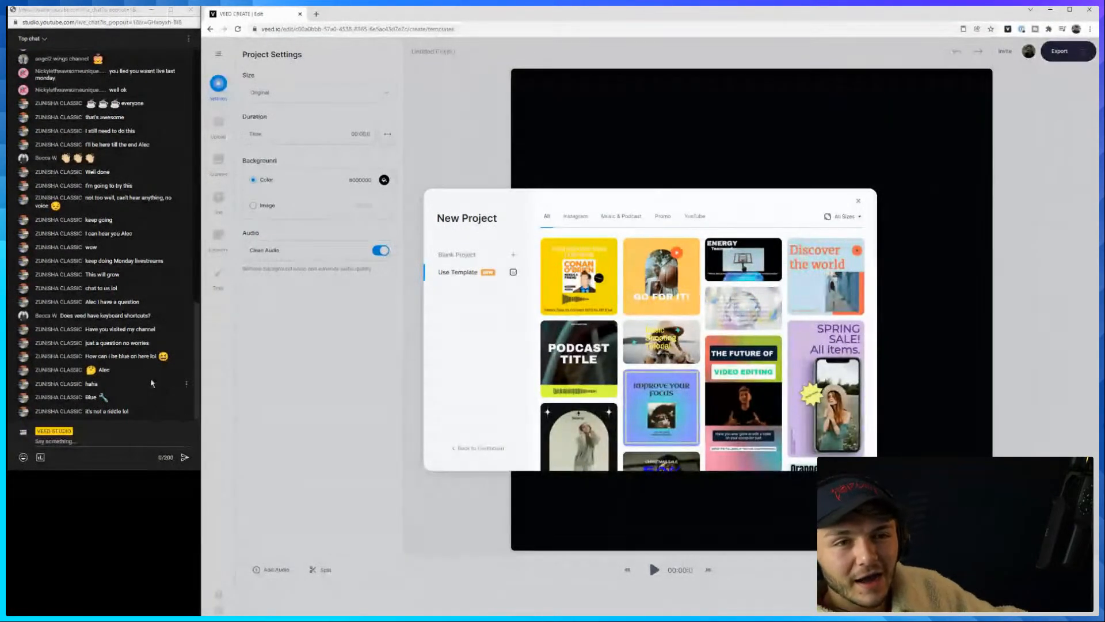
pyautogui.click(102, 398)
pyautogui.scroll(3, 105, 401)
pyautogui.scroll(-3, 105, 401)
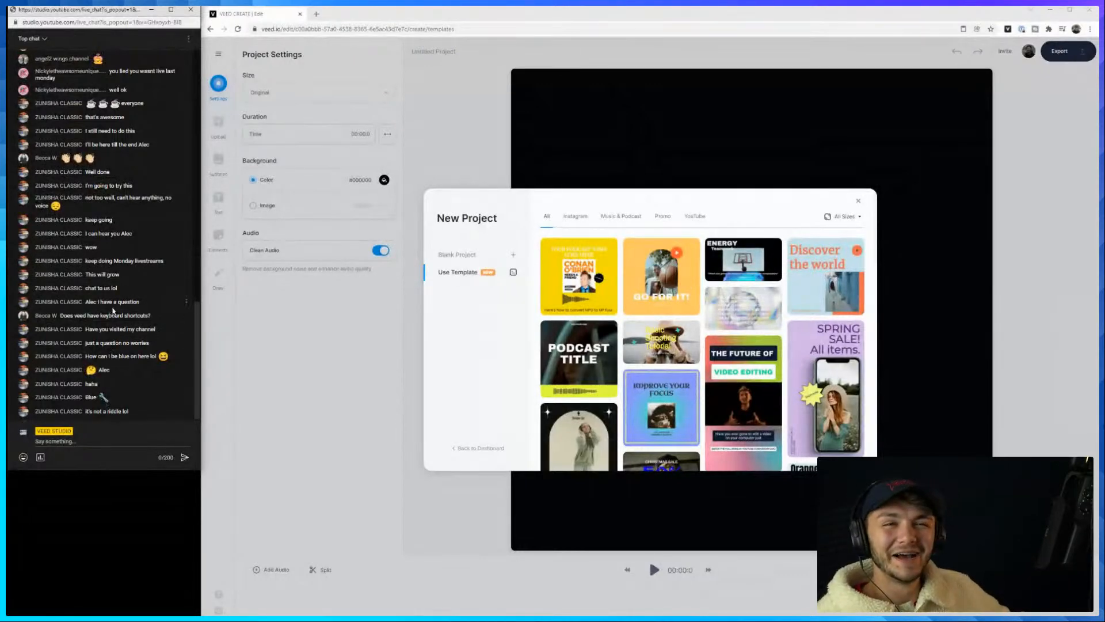
pyautogui.scroll(1, 125, 381)
pyautogui.scroll(3, 125, 381)
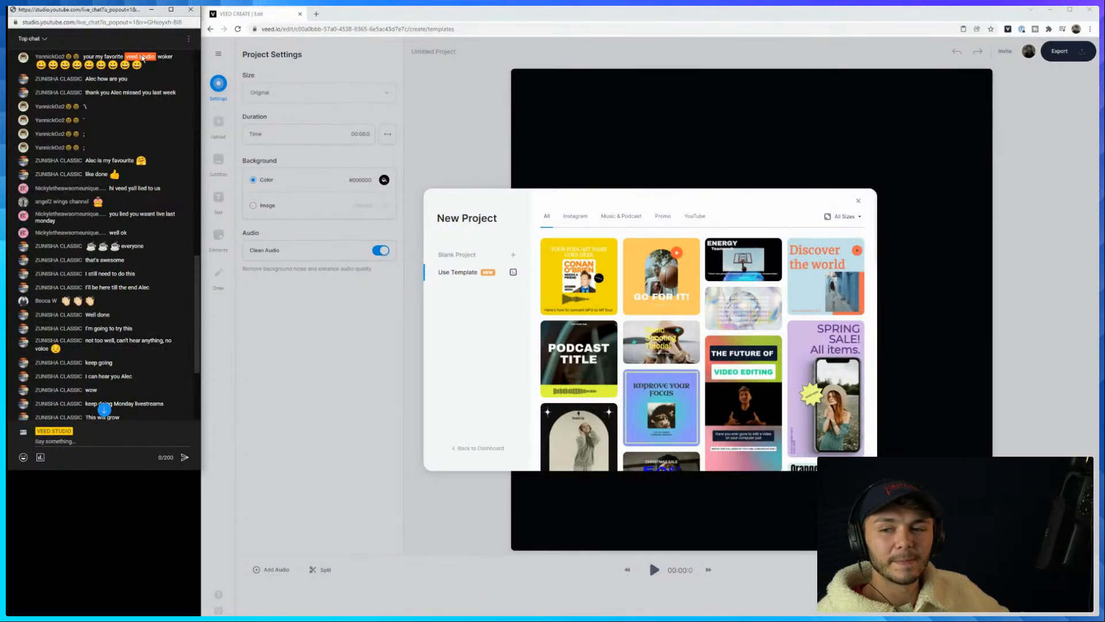
# Return to the latest live chat messages and briefly highlight the VEED SHORTS sender name
pyautogui.scroll(-3, 93, 315)
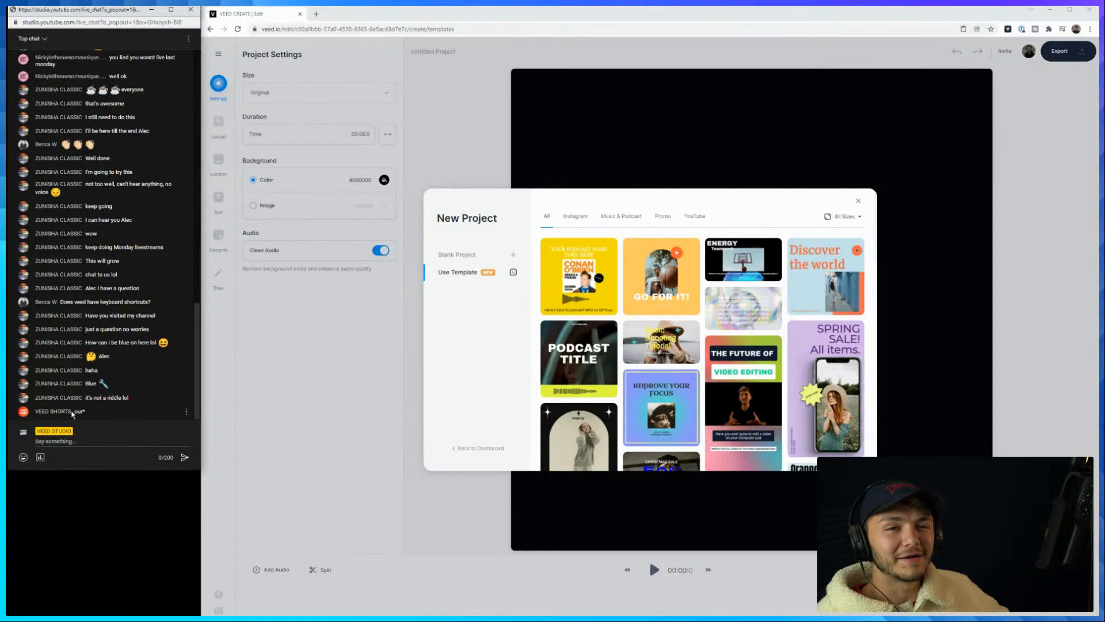
pyautogui.moveTo(71, 411); pyautogui.dragTo(54, 406)
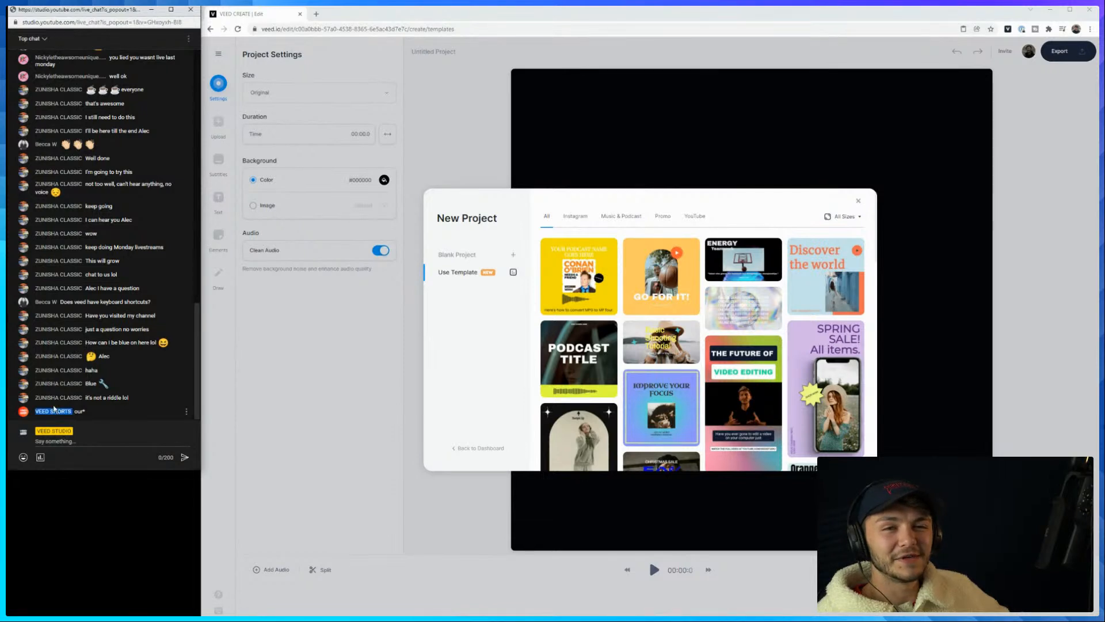
pyautogui.click(88, 415)
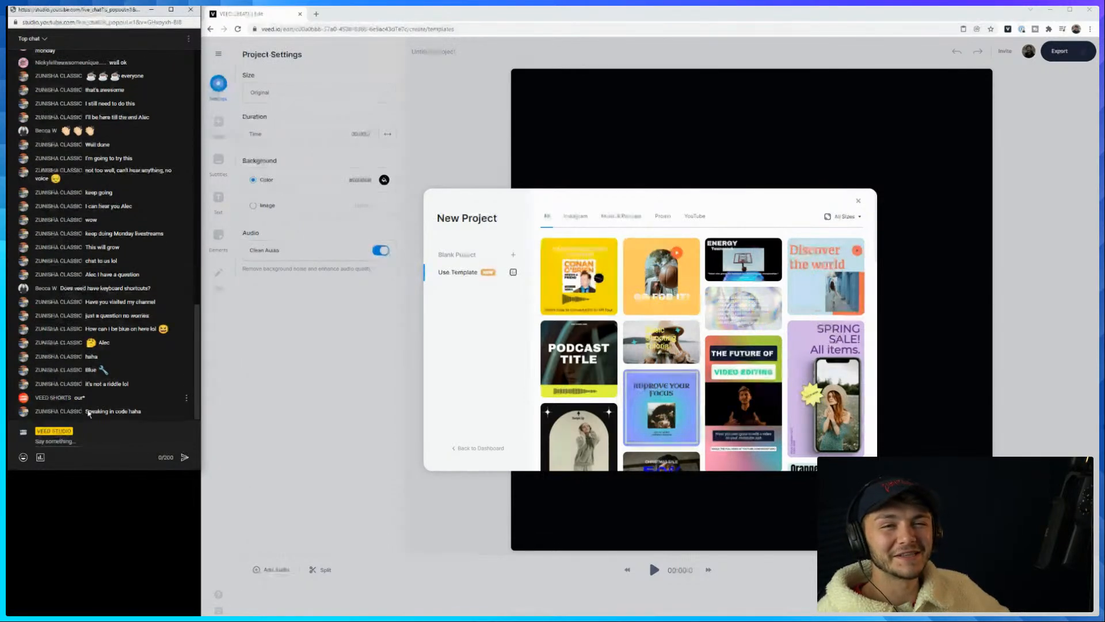